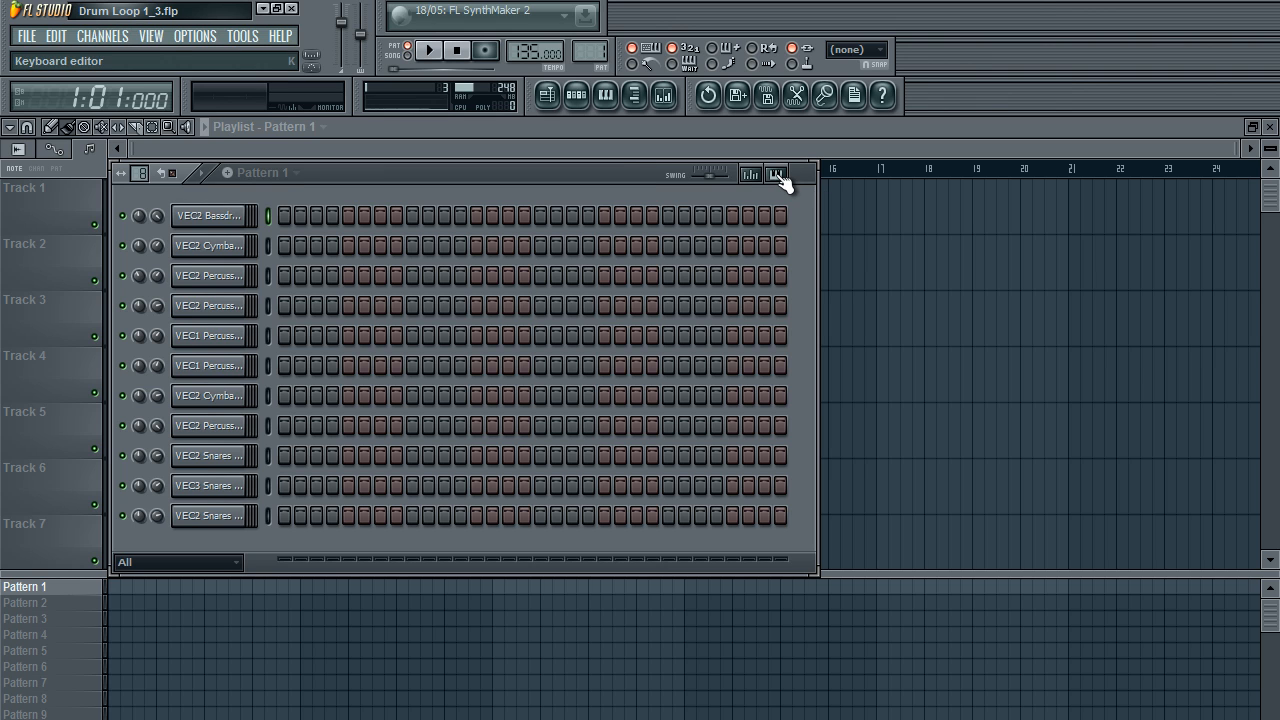
Step: Open the mixer, shift its window clear of the playlist track names, and bring the step sequencer to the front
{"action": "left_click", "coordinate": [663, 97]}
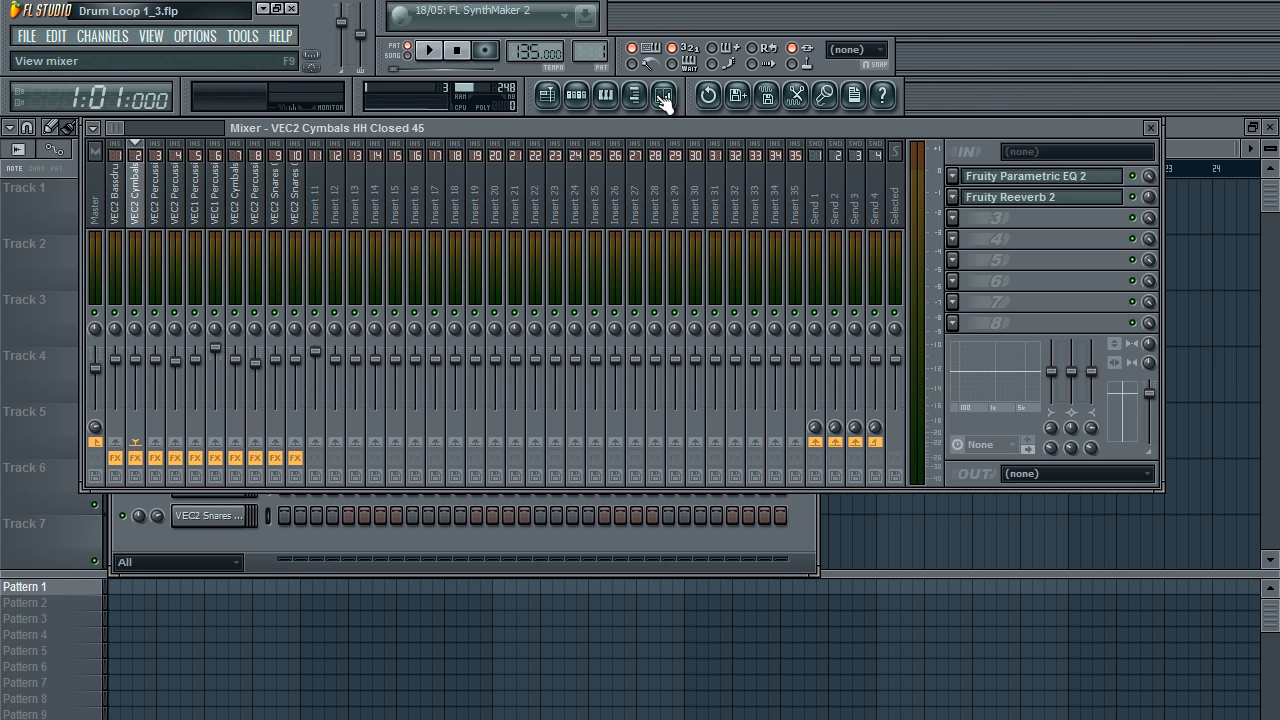
{"action": "left_click_drag", "start_coordinate": [644, 126], "coordinate": [673, 127]}
{"action": "mouse_move", "coordinate": [574, 124]}
{"action": "left_mouse_down"}
{"action": "mouse_move", "coordinate": [584, 118]}
{"action": "mouse_move", "coordinate": [574, 122]}
{"action": "left_mouse_up"}
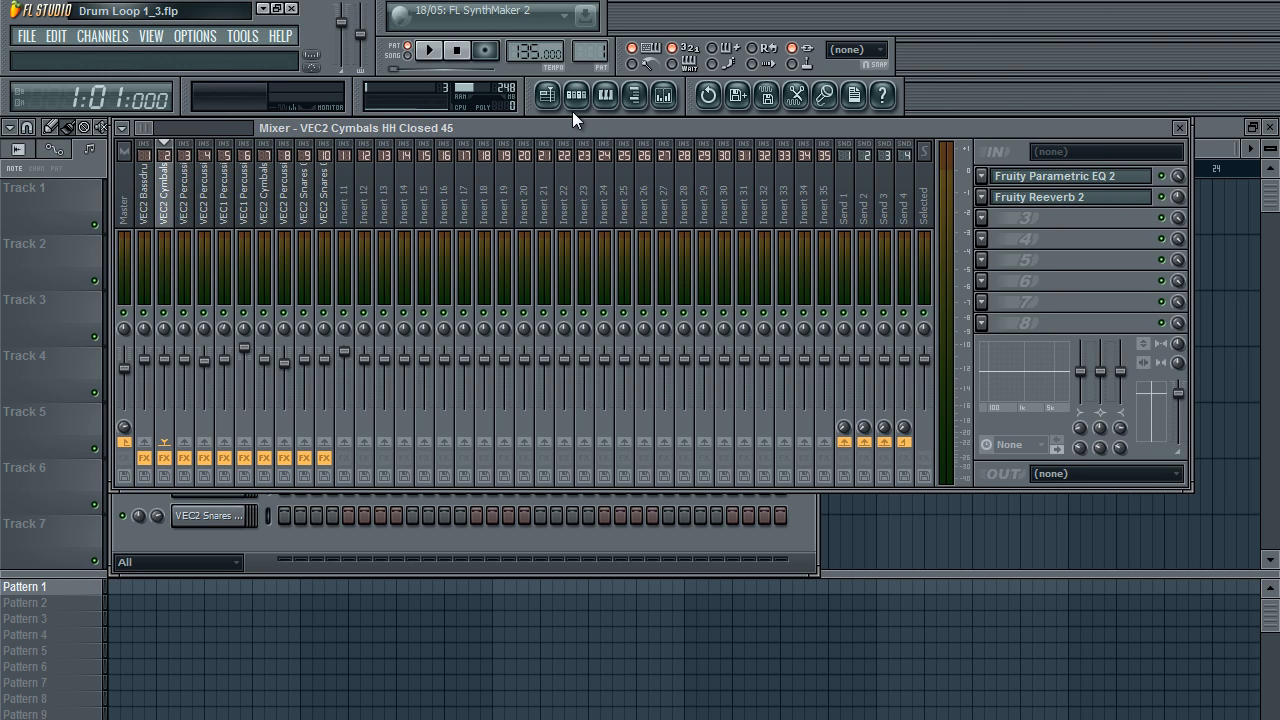
{"action": "left_click_drag", "start_coordinate": [583, 124], "coordinate": [585, 124]}
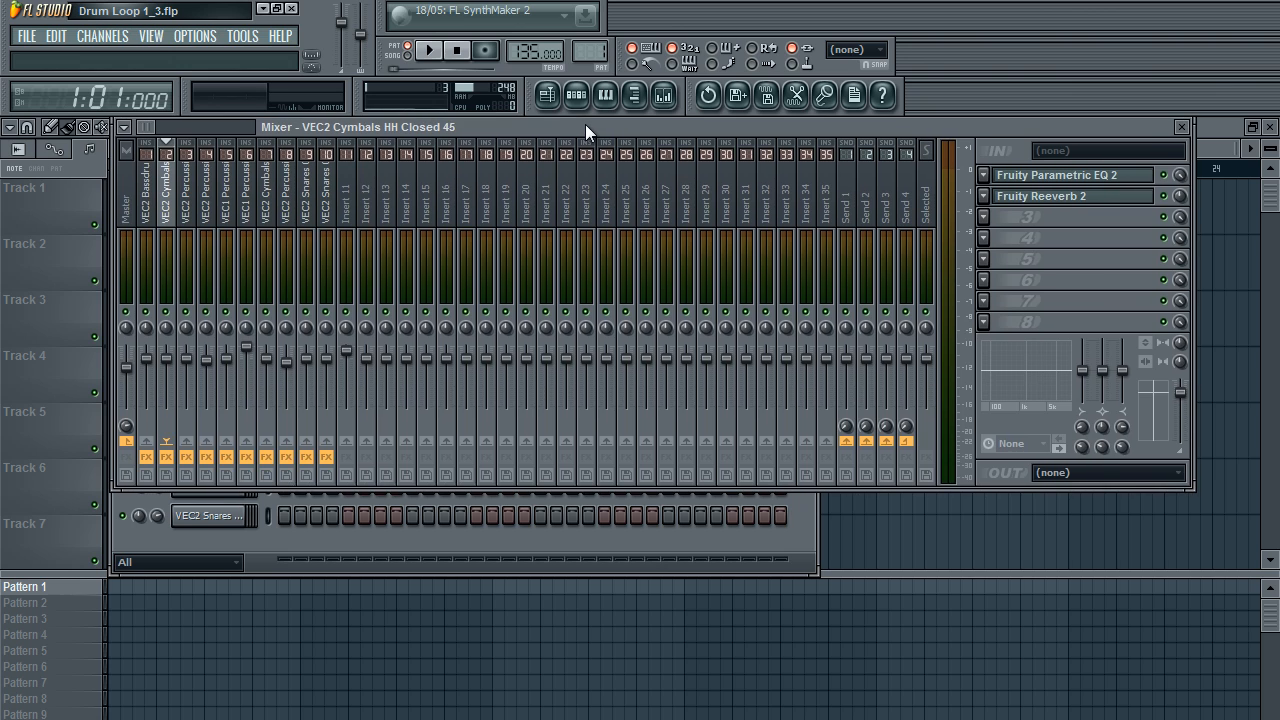
{"action": "left_click", "coordinate": [582, 100]}
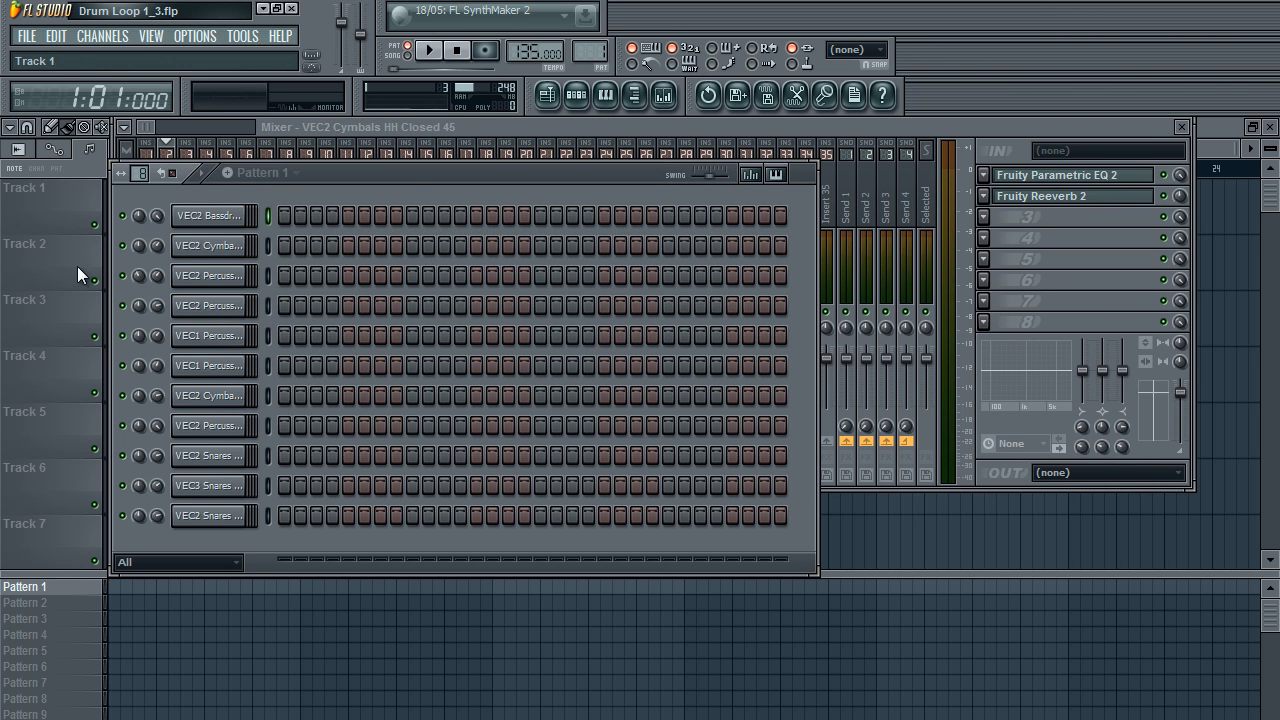
Step: Audition the VEC2 Bassdrums Breakbeat 18 sample in its channel settings, close them, and return to the mixer
{"action": "left_click", "coordinate": [214, 216]}
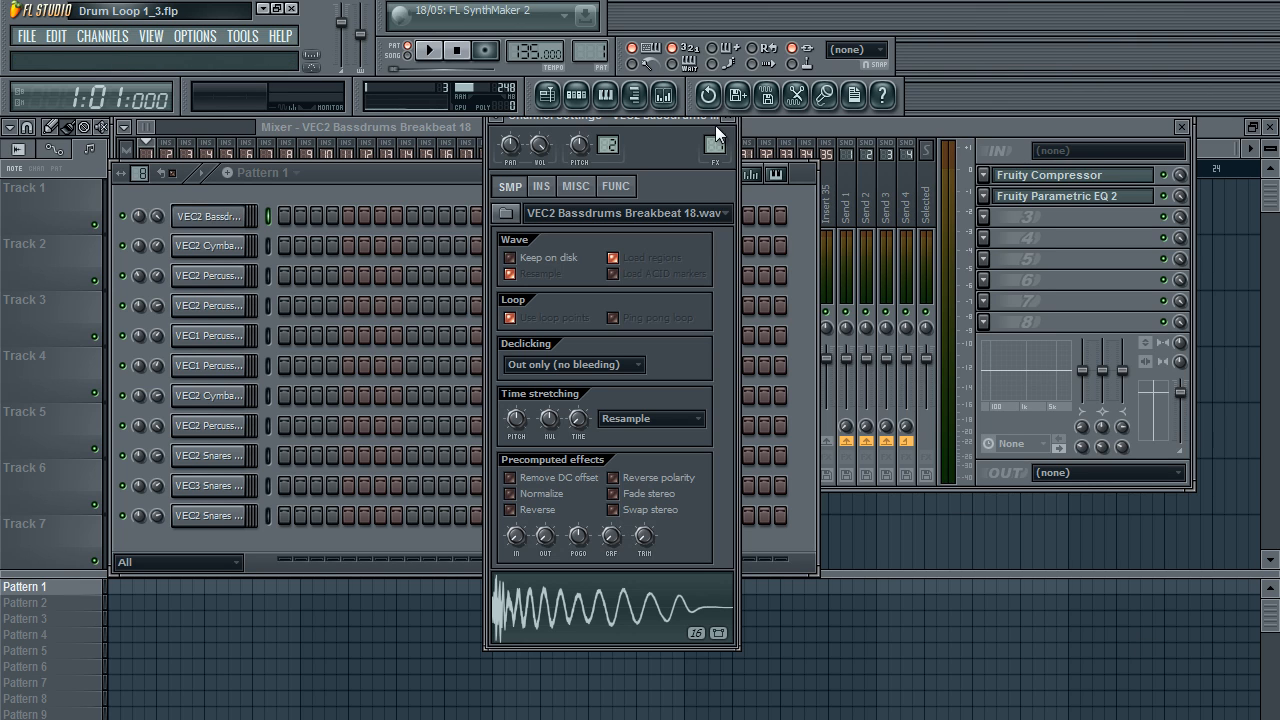
{"action": "left_click", "coordinate": [727, 117]}
{"action": "left_click", "coordinate": [234, 215]}
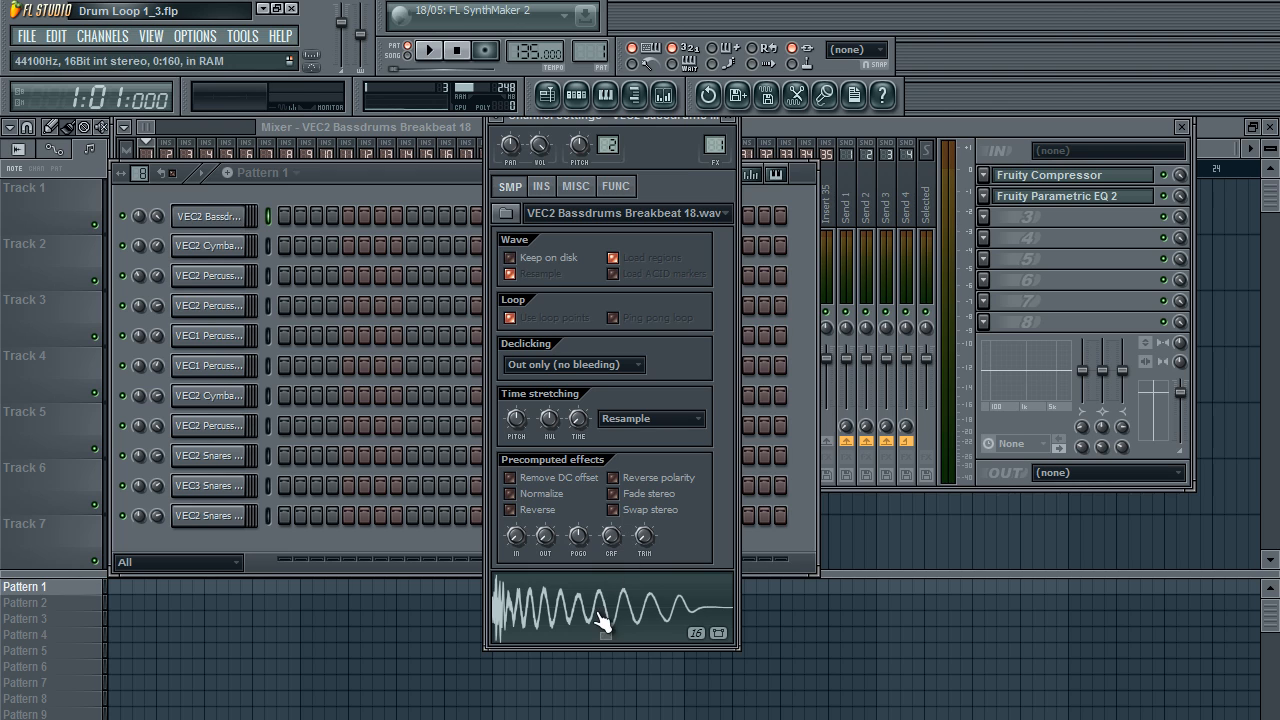
{"action": "left_click", "coordinate": [727, 117]}
{"action": "left_click", "coordinate": [734, 128]}
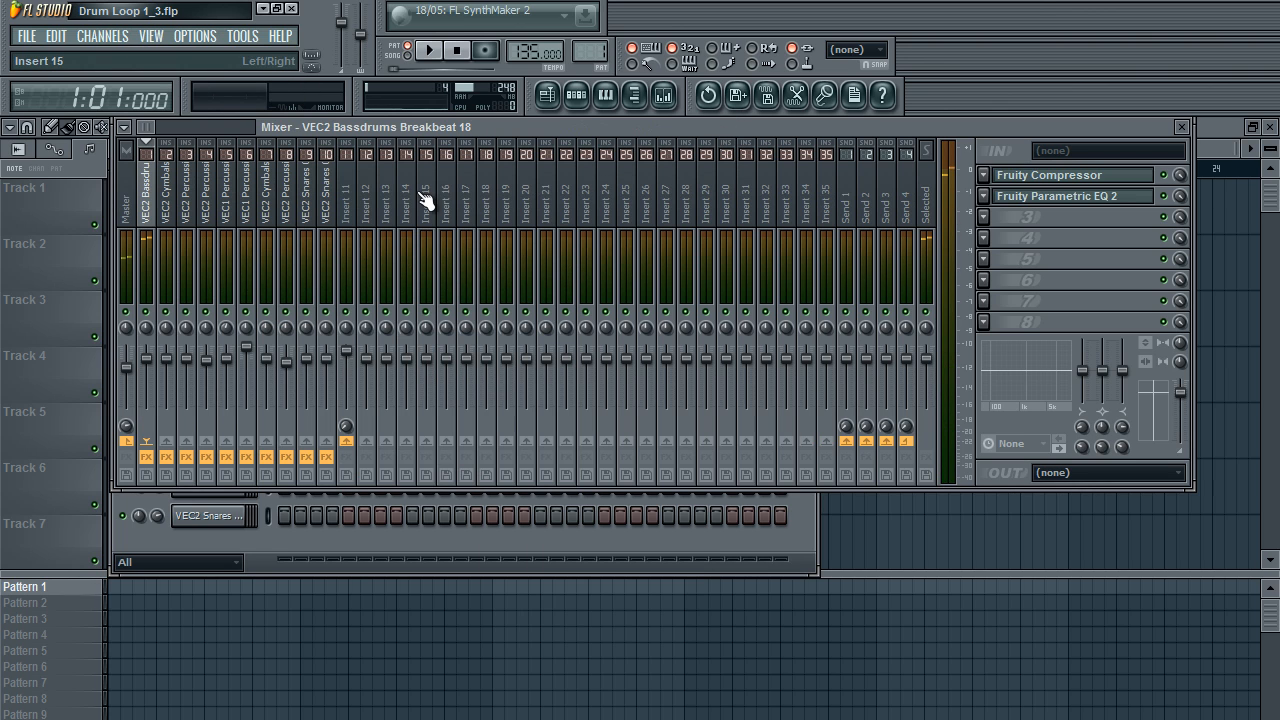
Step: Examine the bass drum track's Fruity Compressor settings and preset list, as well as its Fruity Parametric EQ 2 curve
{"action": "left_click", "coordinate": [1018, 180]}
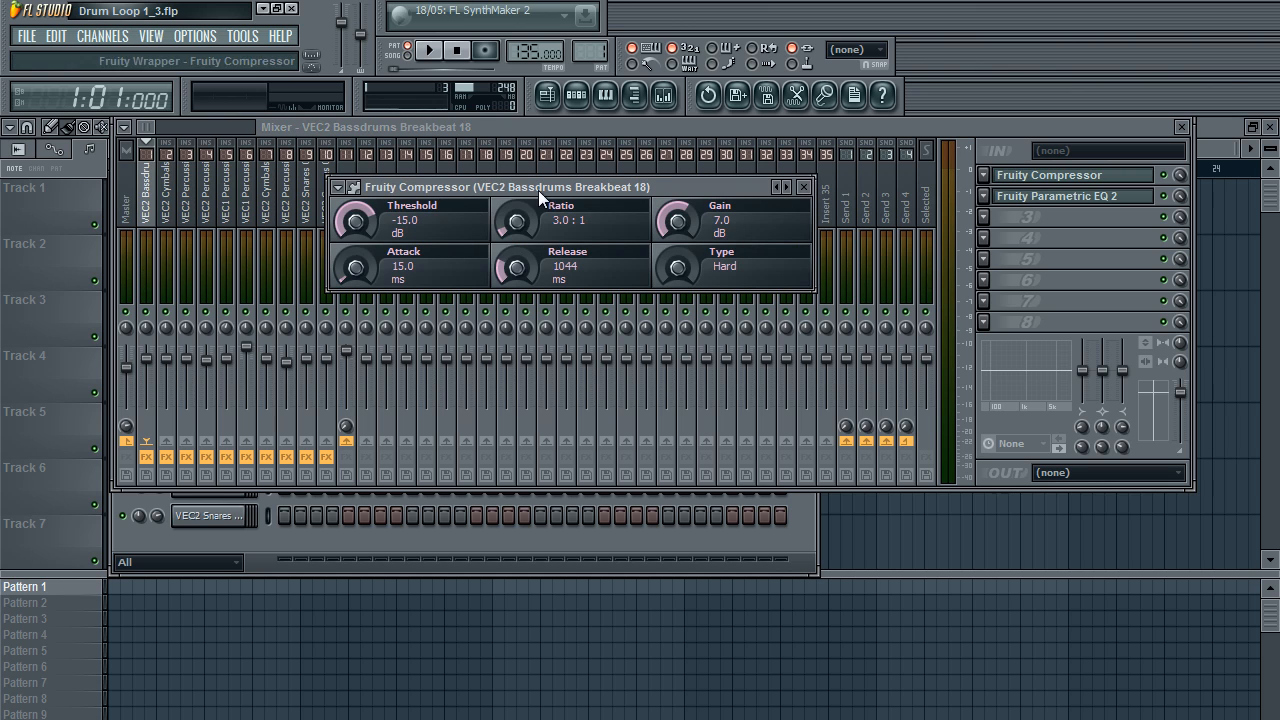
{"action": "left_click_drag", "start_coordinate": [495, 188], "coordinate": [503, 250]}
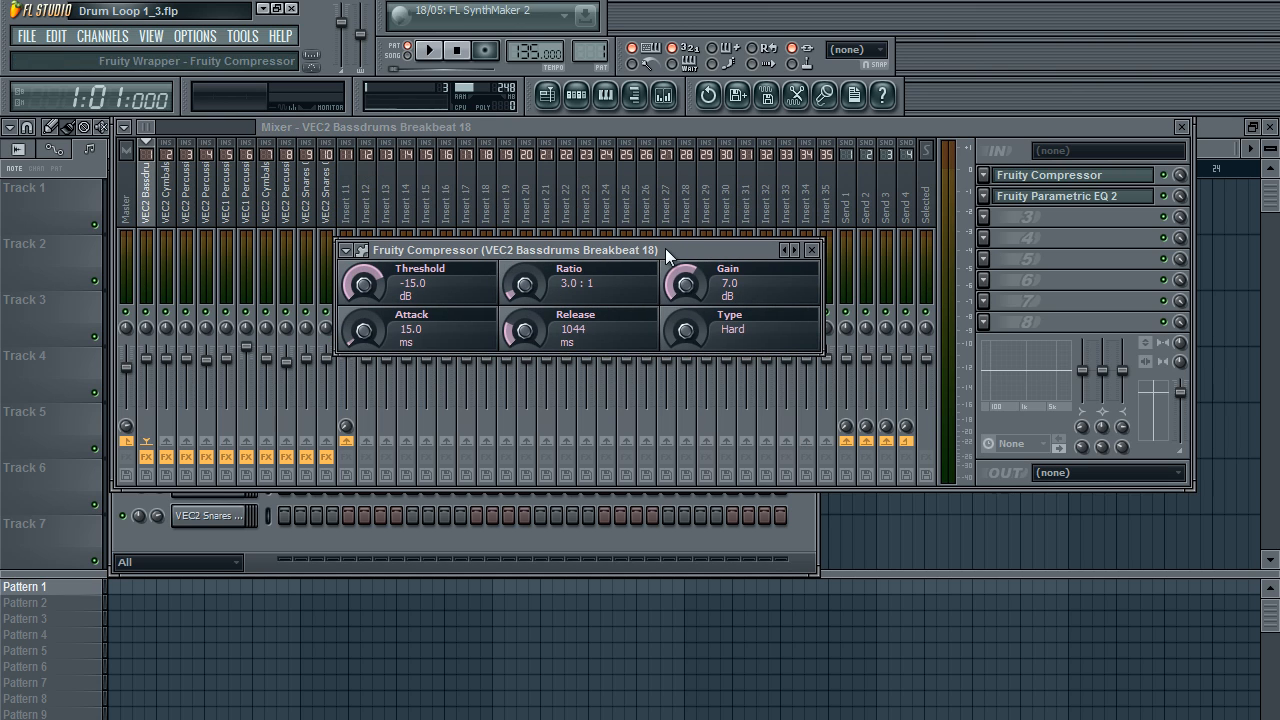
{"action": "right_click", "coordinate": [795, 250]}
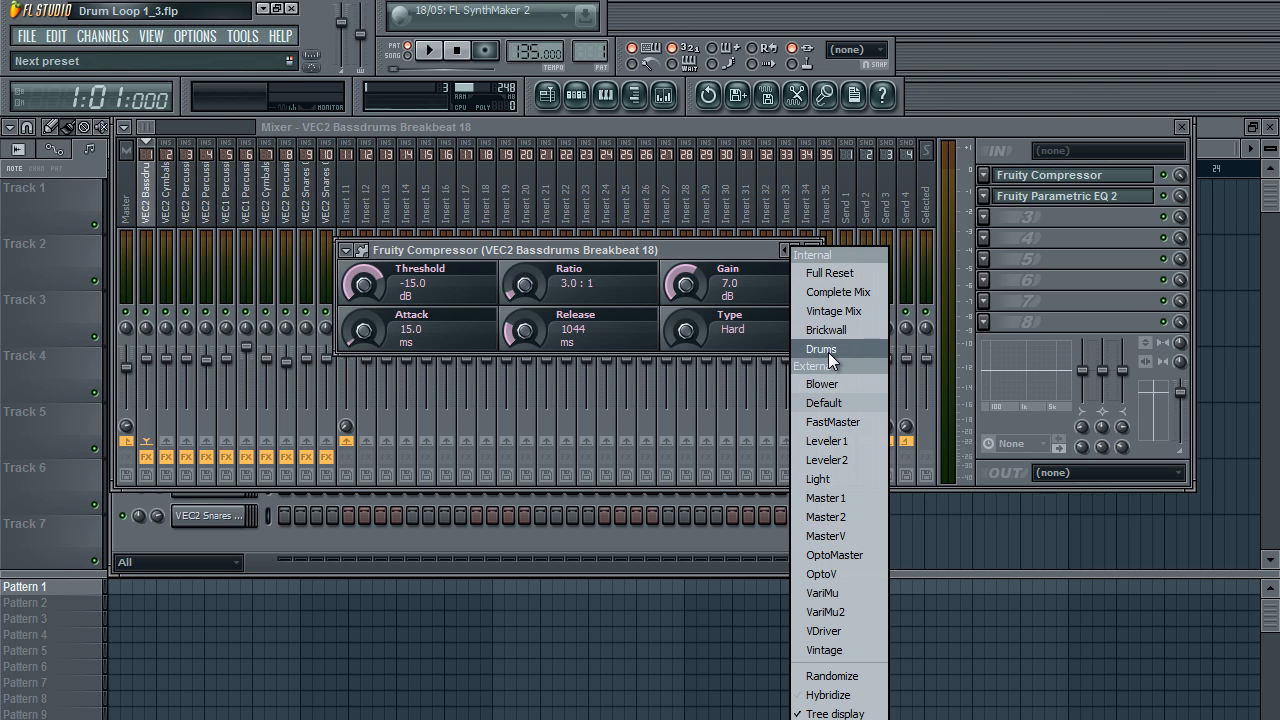
{"action": "left_click", "coordinate": [744, 255]}
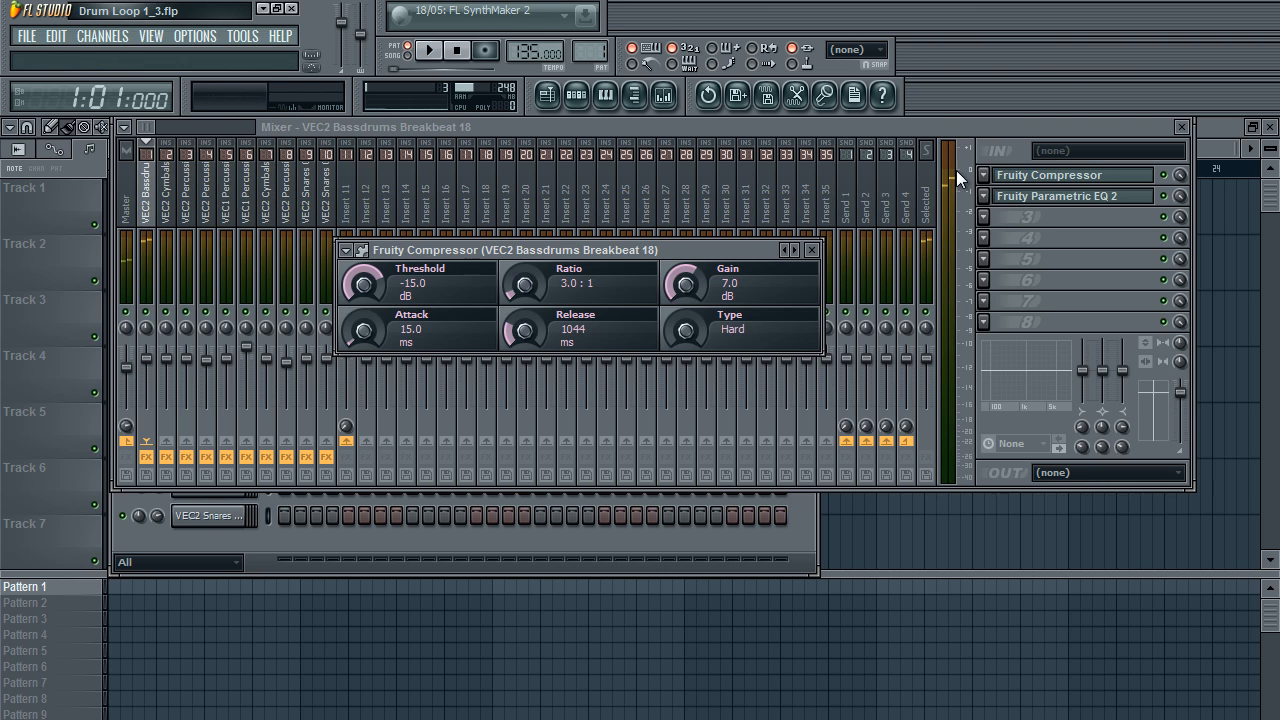
{"action": "left_click", "coordinate": [1085, 197]}
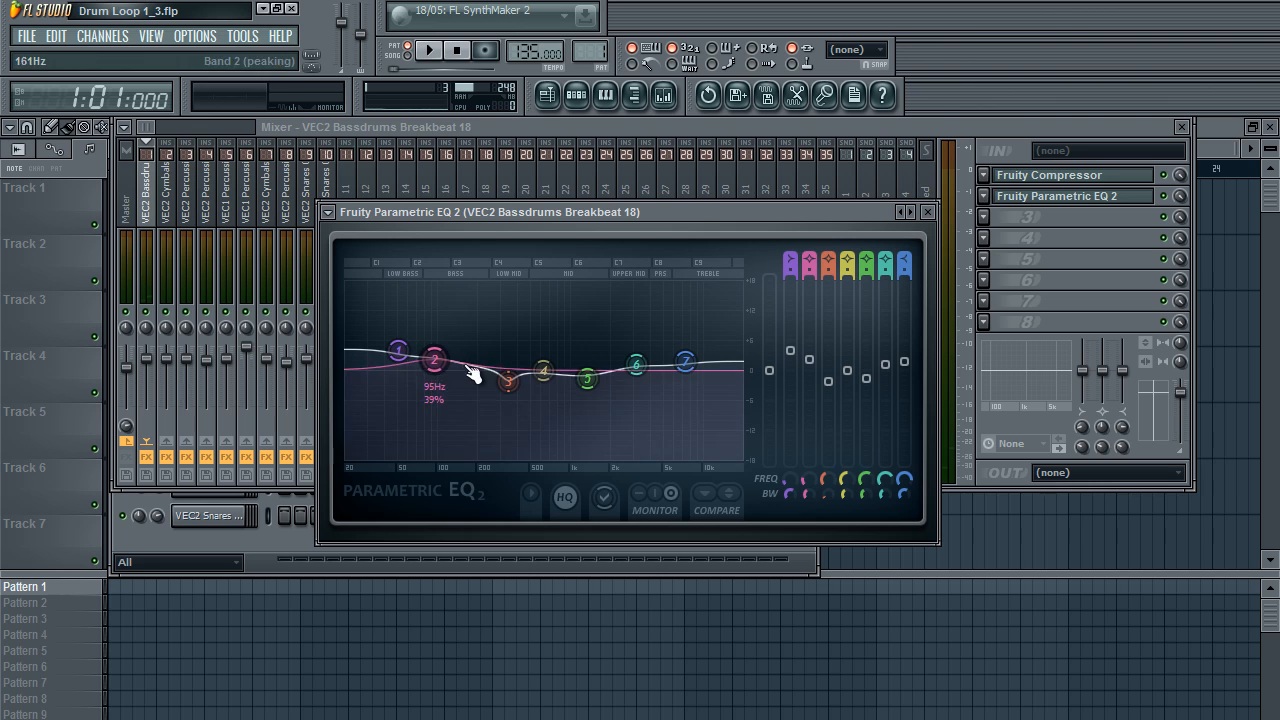
{"action": "left_click", "coordinate": [929, 212]}
Step: Audition VEC2 Cymbals HH Closed 45 with and without Fruity Reeverb 2, and examine its Fruity Parametric EQ 2 curve
{"action": "left_click", "coordinate": [580, 96]}
{"action": "left_click", "coordinate": [222, 252]}
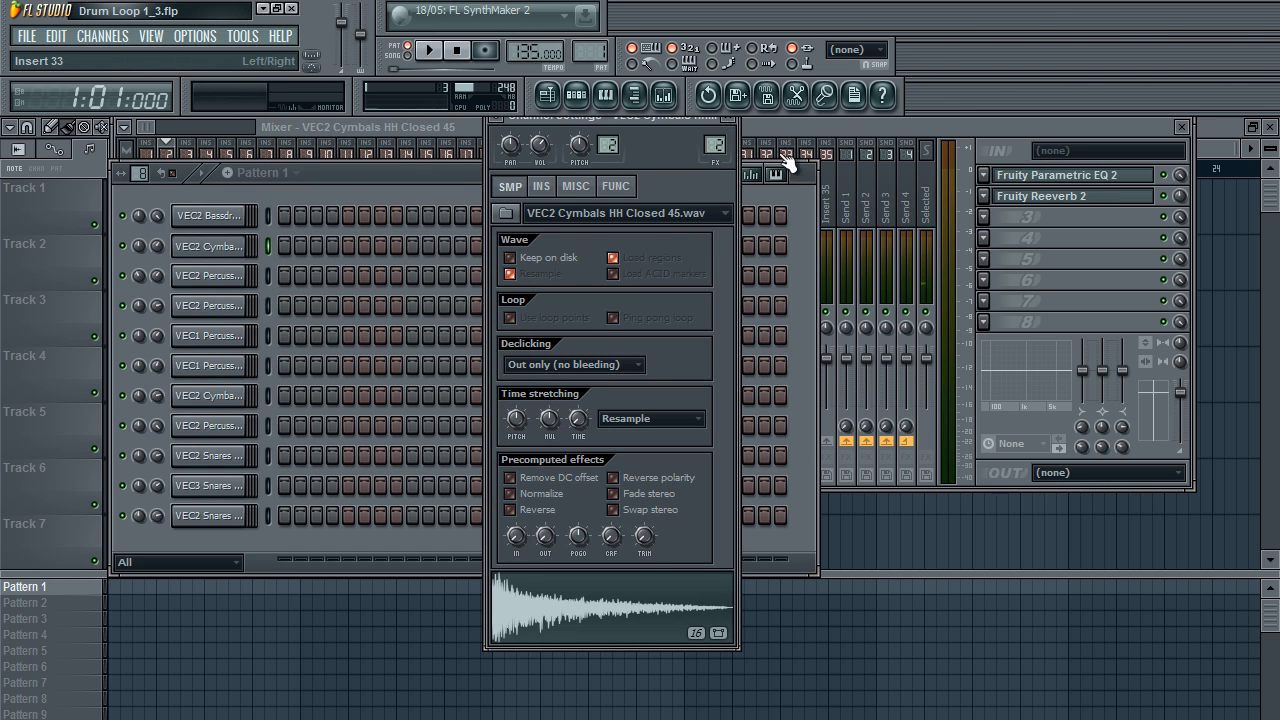
{"action": "left_click", "coordinate": [800, 126]}
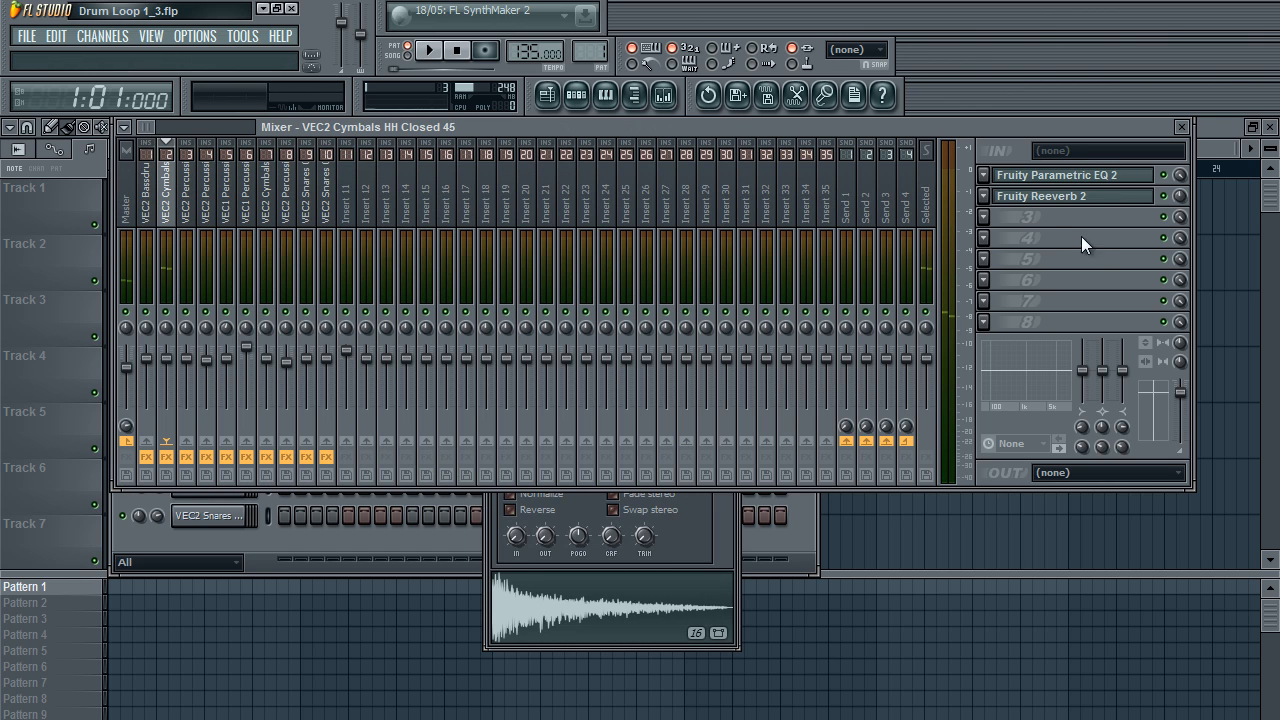
{"action": "key", "text": "q"}
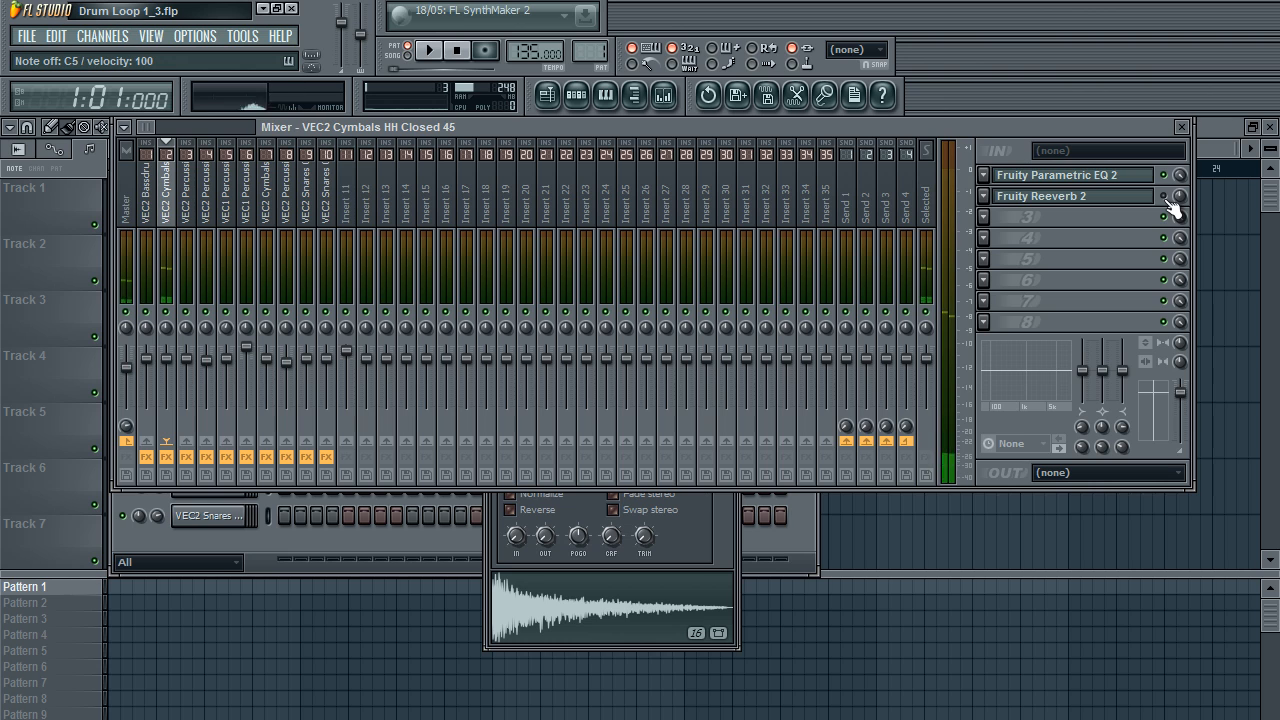
{"action": "left_click", "coordinate": [1150, 178]}
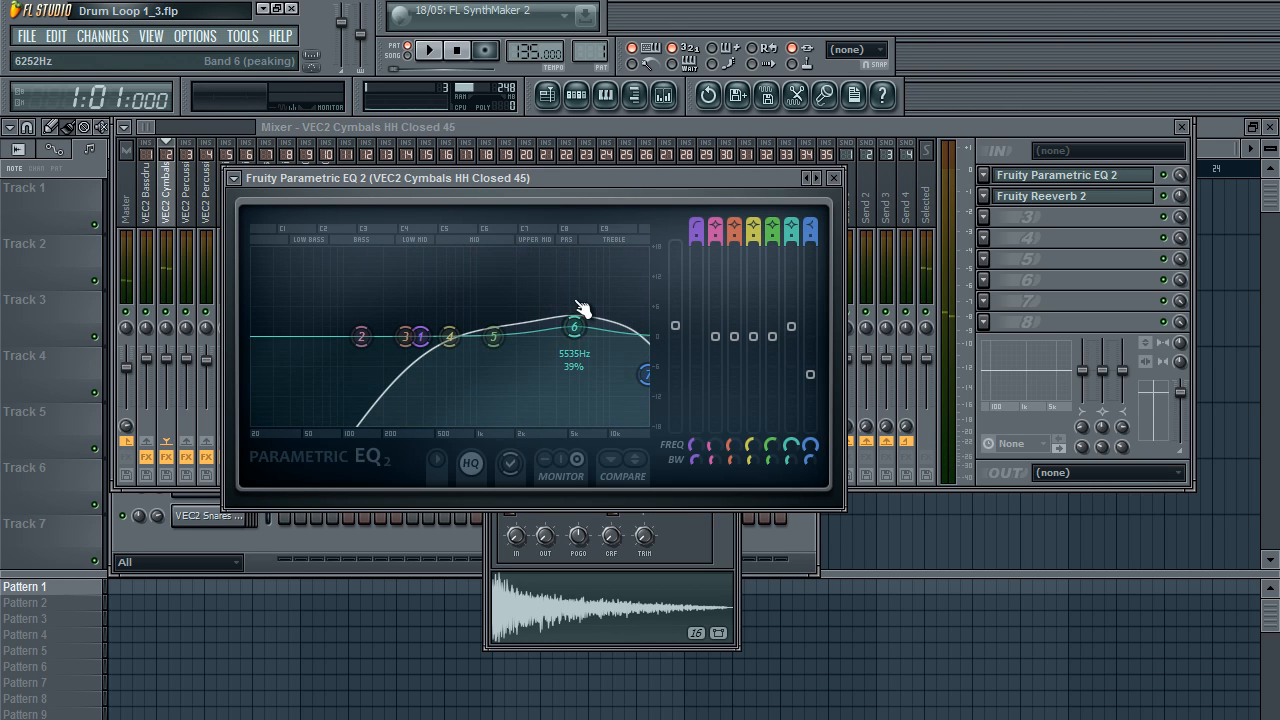
{"action": "key", "text": "q"}
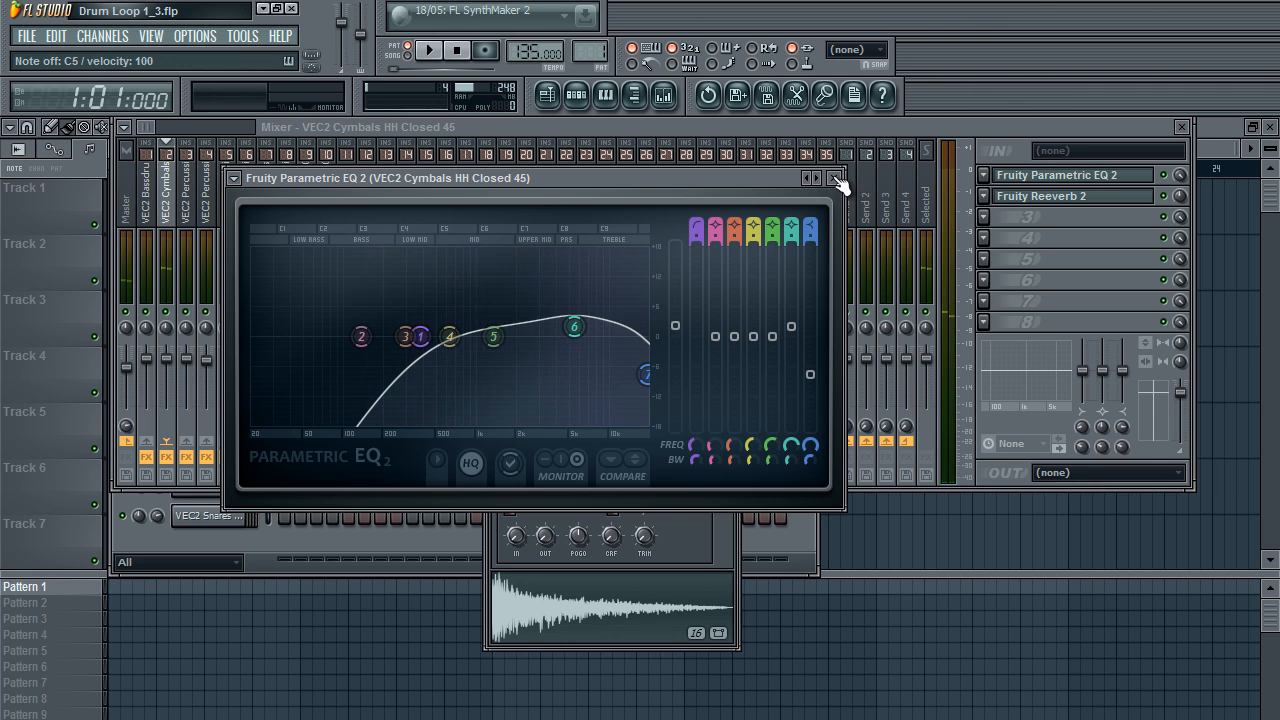
{"action": "left_click", "coordinate": [836, 178]}
Step: Audition the VEC2 Percussion 25 channel and examine the Fruity Parametric EQ 2 curve on its mixer track
{"action": "left_click", "coordinate": [187, 195]}
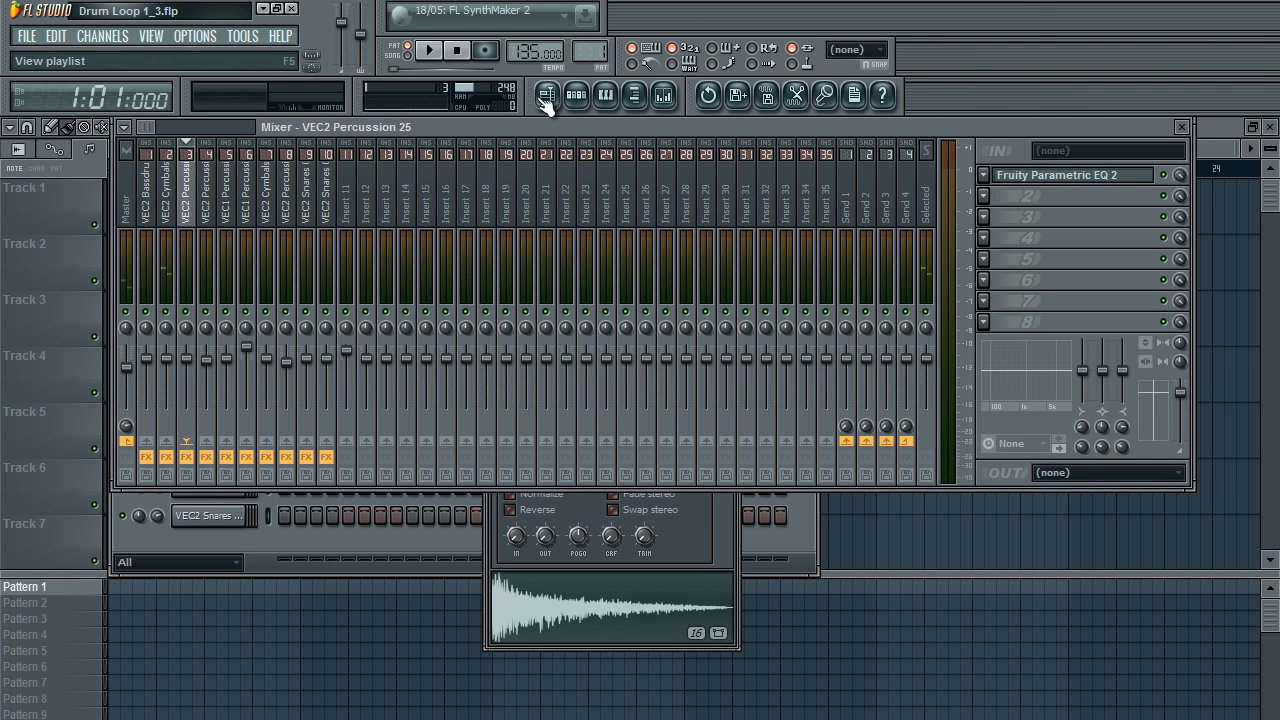
{"action": "left_click", "coordinate": [577, 95]}
{"action": "left_click", "coordinate": [231, 279]}
{"action": "left_click", "coordinate": [733, 126]}
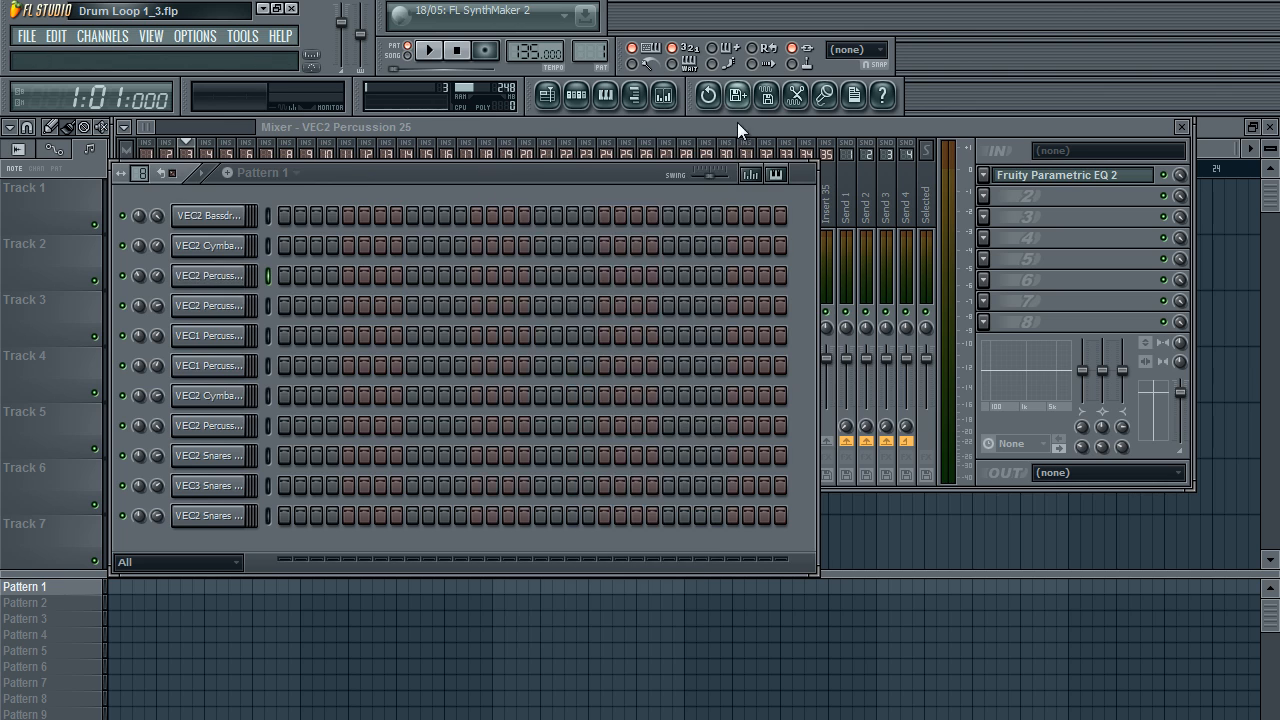
{"action": "left_click", "coordinate": [737, 125]}
{"action": "left_click", "coordinate": [1038, 180]}
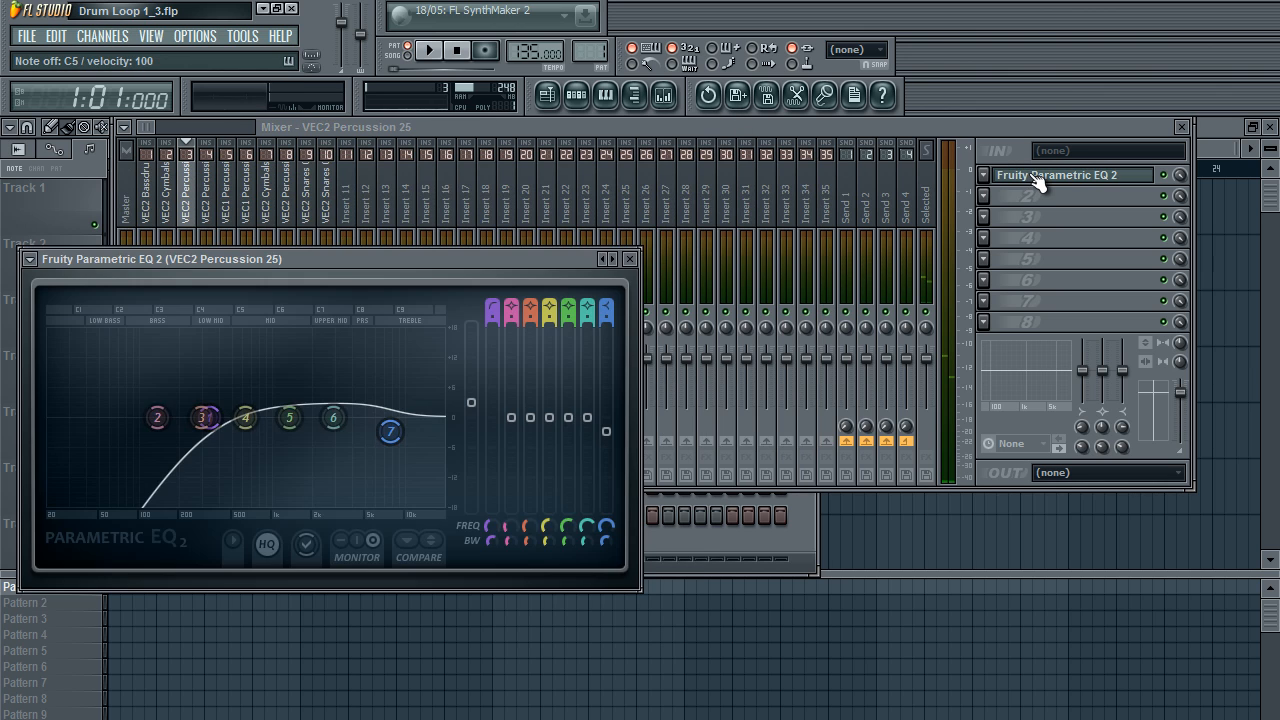
{"action": "left_click", "coordinate": [1038, 180]}
Step: Audition VEC2 Percussion 26 with its delay and reverb bypassed, and check its Fruity Parametric EQ 2 curve
{"action": "left_click", "coordinate": [580, 95]}
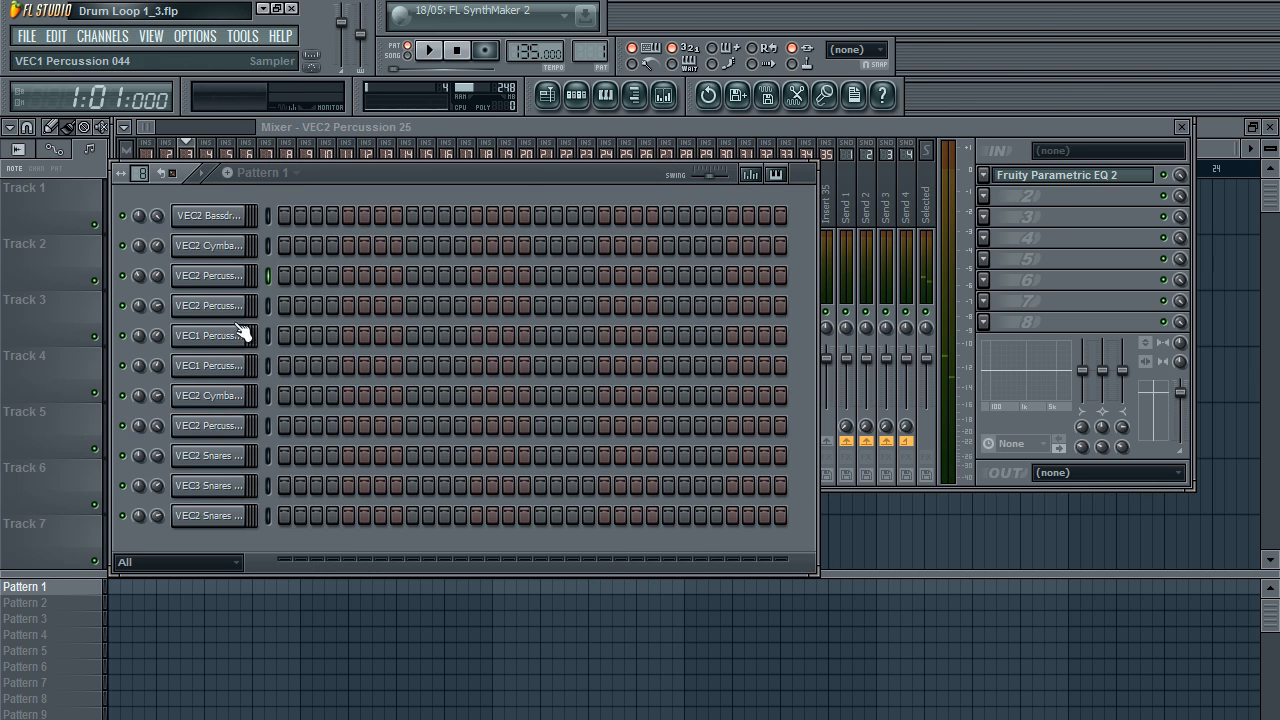
{"action": "left_click", "coordinate": [240, 333]}
{"action": "left_click", "coordinate": [820, 123]}
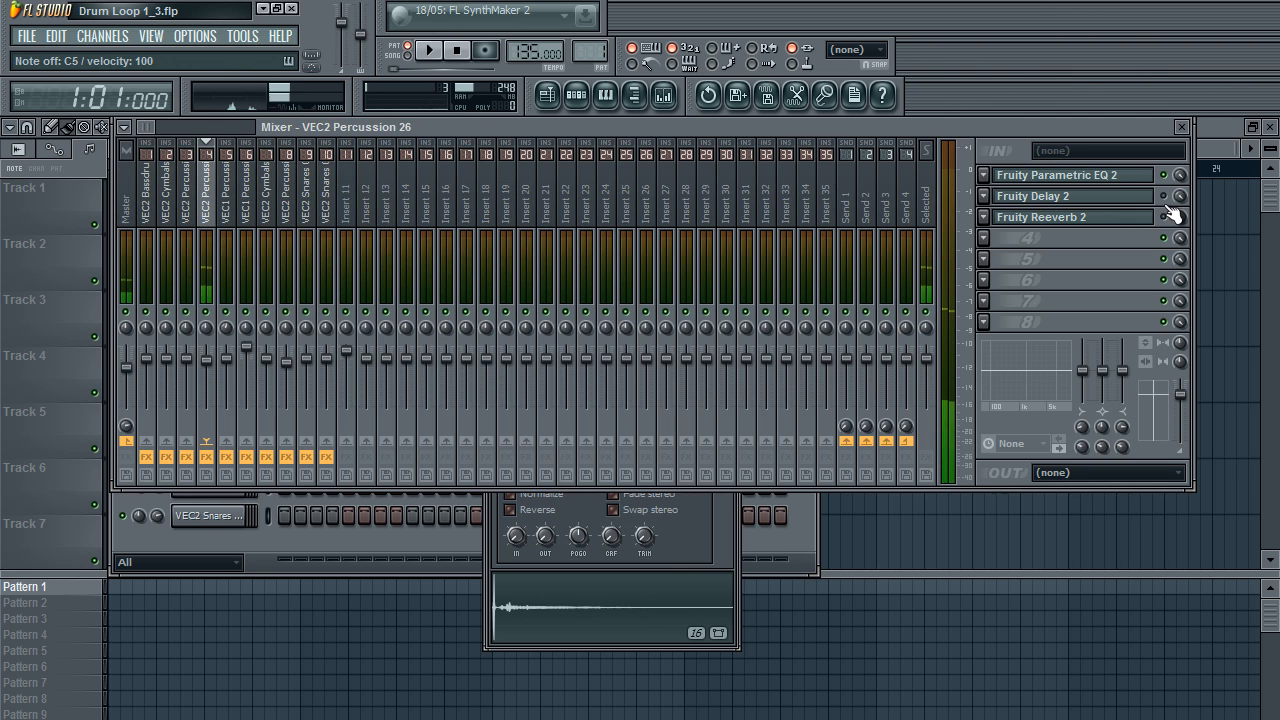
{"action": "left_click", "coordinate": [1136, 184]}
{"action": "left_click", "coordinate": [1137, 186]}
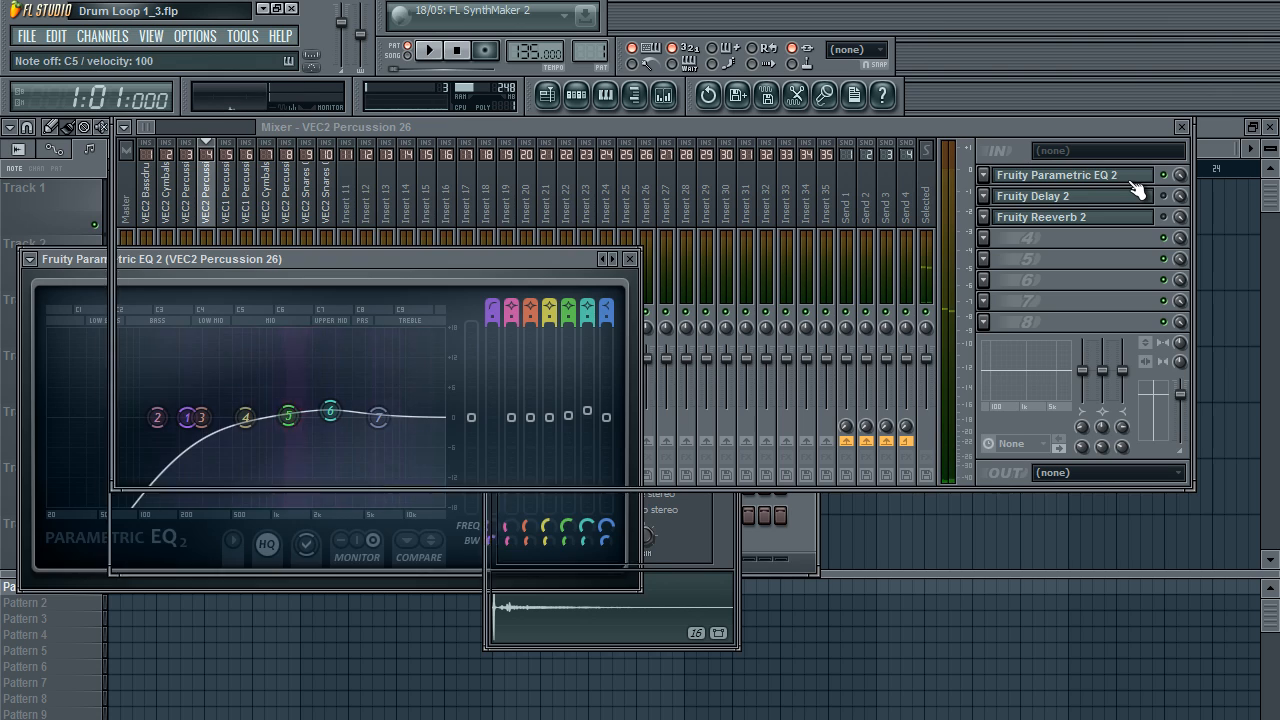
Step: Examine the Time setting of Fruity Delay 2 on the VEC2 Percussion 26 track, then close the delay
{"action": "left_click", "coordinate": [1128, 198]}
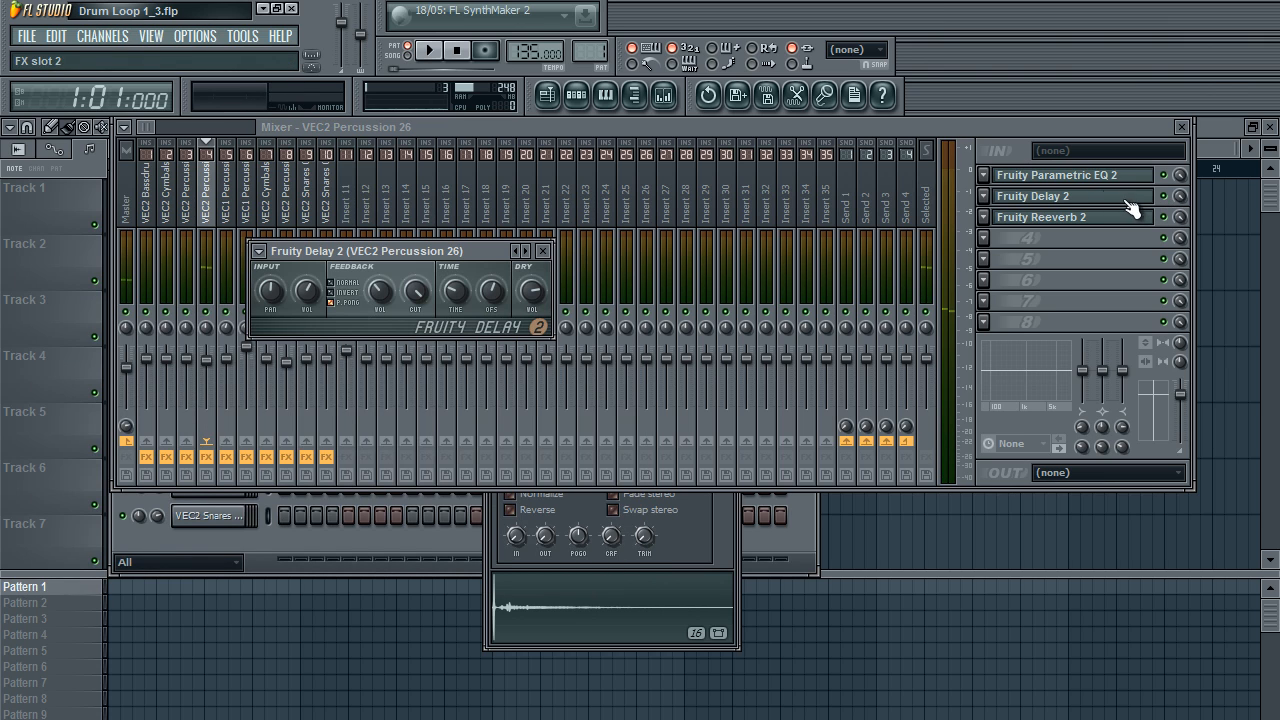
{"action": "left_click", "coordinate": [455, 291]}
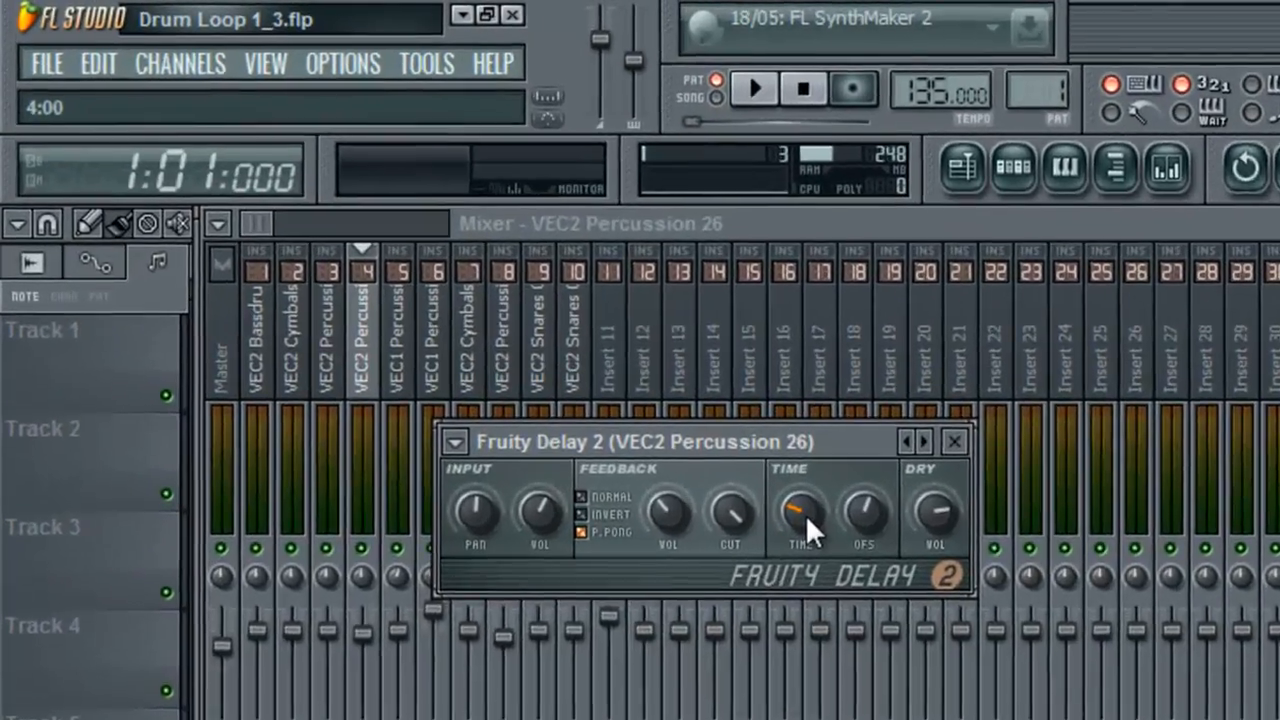
{"action": "mouse_move", "coordinate": [805, 514]}
{"action": "left_mouse_down"}
{"action": "mouse_move", "coordinate": [805, 530]}
{"action": "mouse_move", "coordinate": [805, 508]}
{"action": "left_mouse_up"}
{"action": "left_click_drag", "start_coordinate": [1279, 700], "coordinate": [1279, 719]}
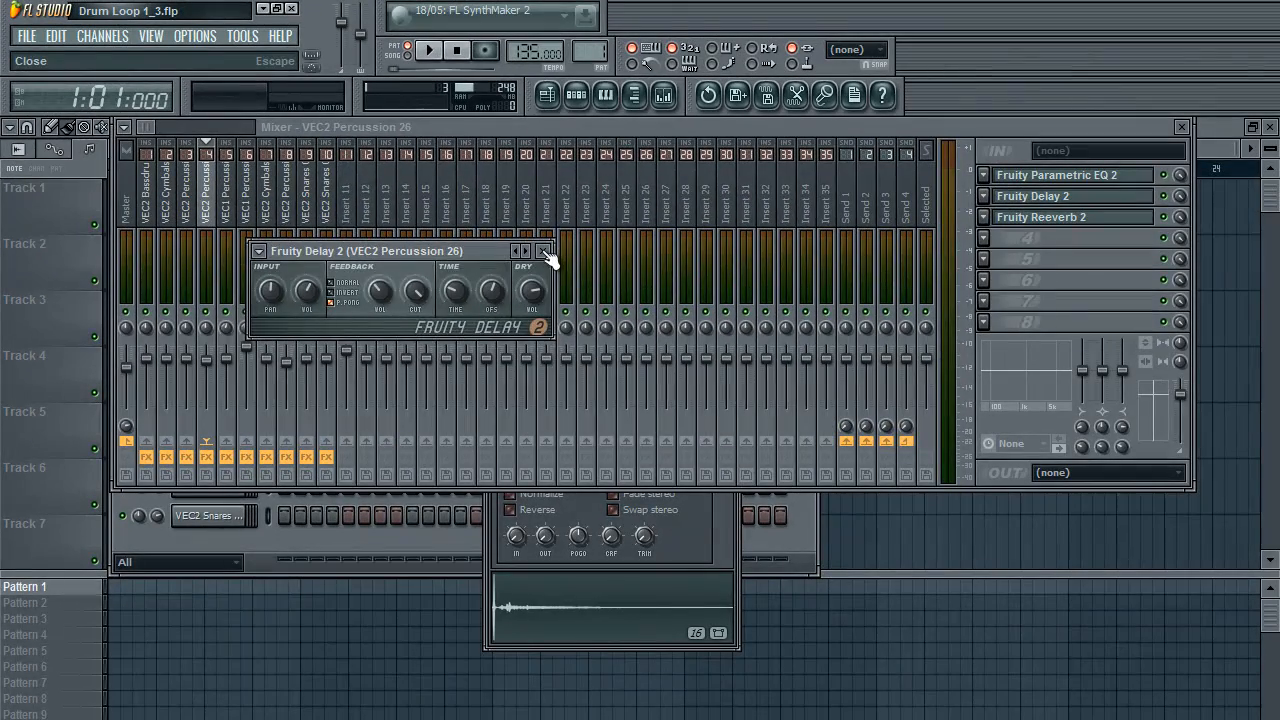
{"action": "left_click", "coordinate": [577, 267]}
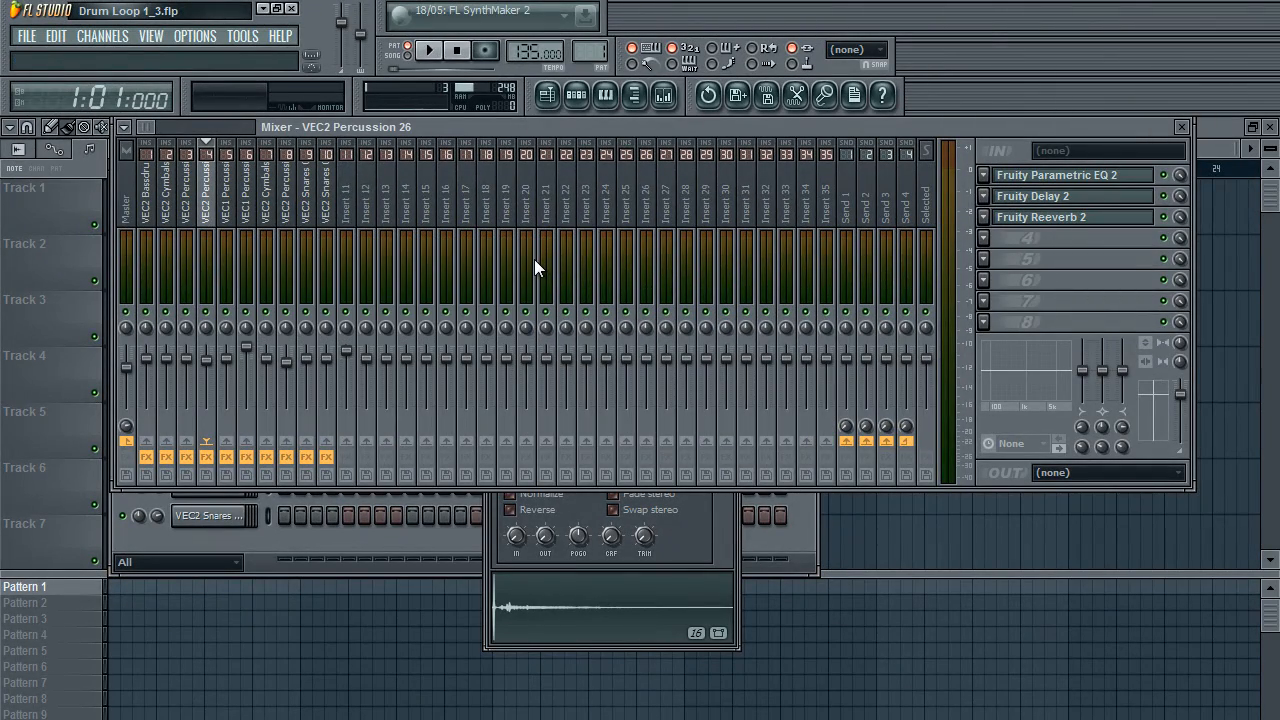
Step: Examine the Fruity Parametric EQ 2 curve on VEC1 Percussion 044 and audition its sample in the channel settings
{"action": "left_click", "coordinate": [228, 212]}
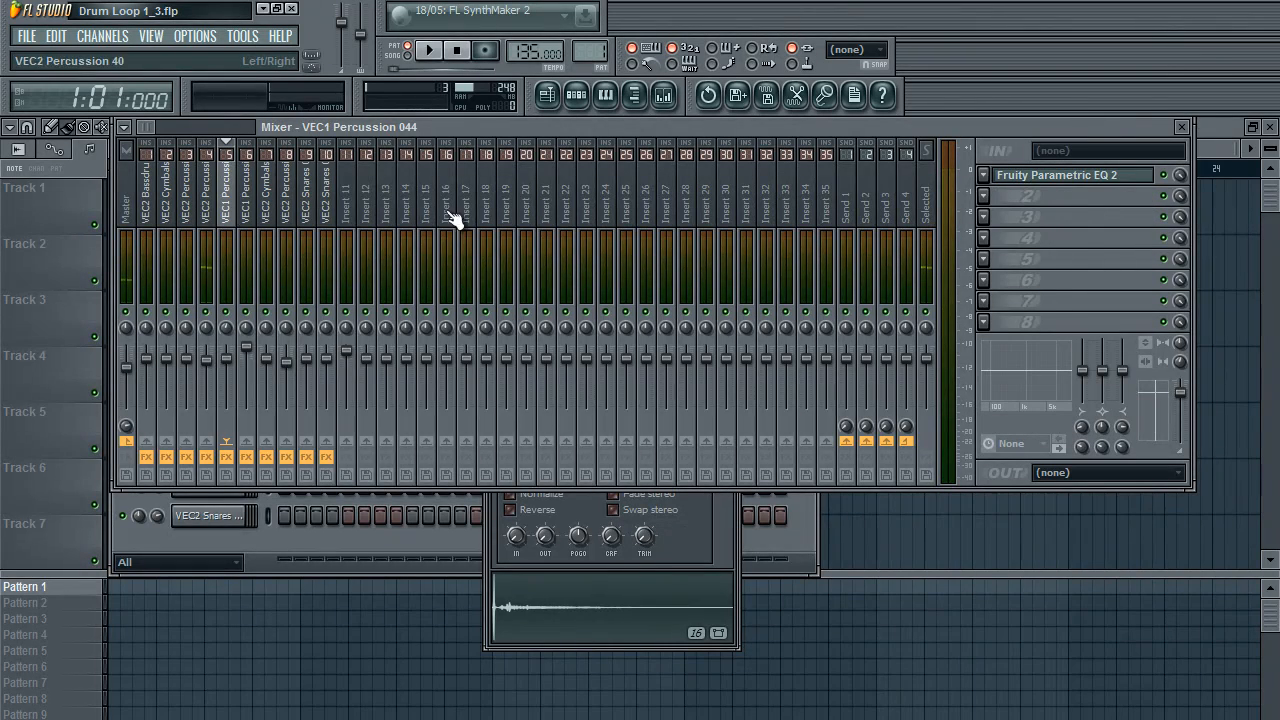
{"action": "left_click", "coordinate": [1057, 180]}
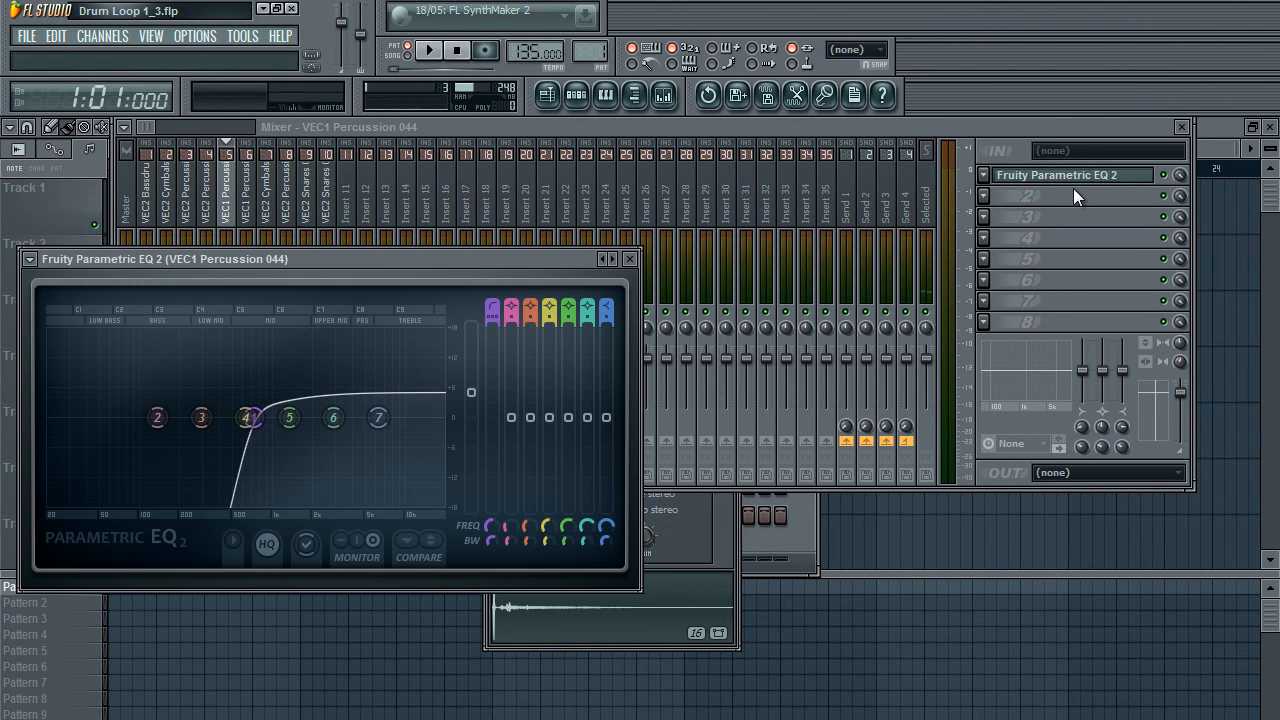
{"action": "left_click", "coordinate": [577, 94]}
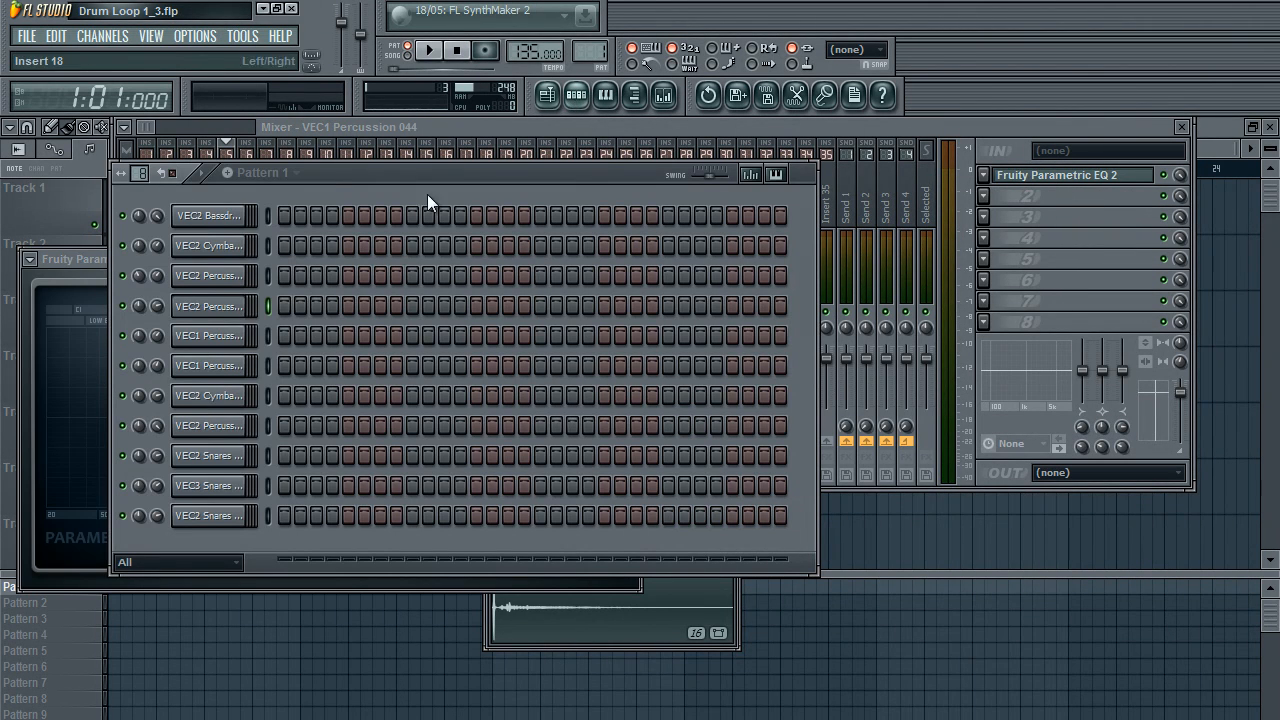
{"action": "left_click", "coordinate": [229, 333]}
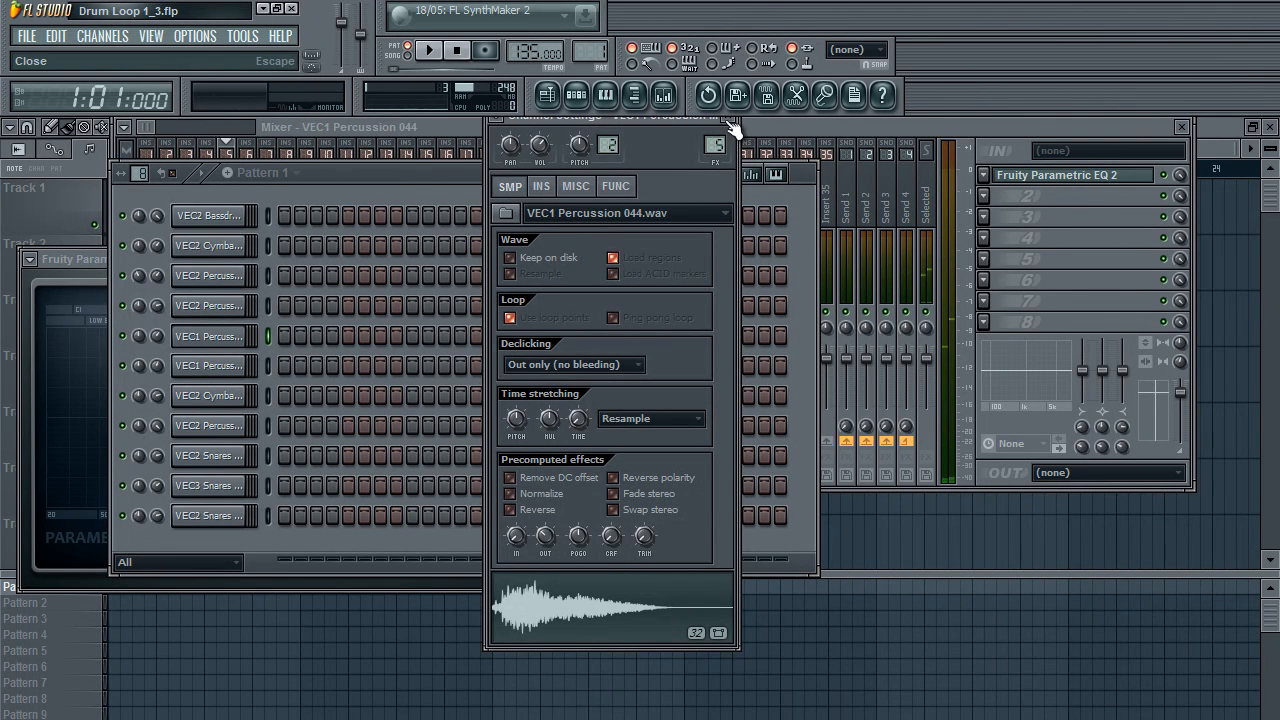
{"action": "left_click", "coordinate": [729, 118]}
Step: Check the effects on the VEC1 Percussion 081 mixer track, audition its sample in the channel settings, and return to the mixer
{"action": "left_click", "coordinate": [281, 127]}
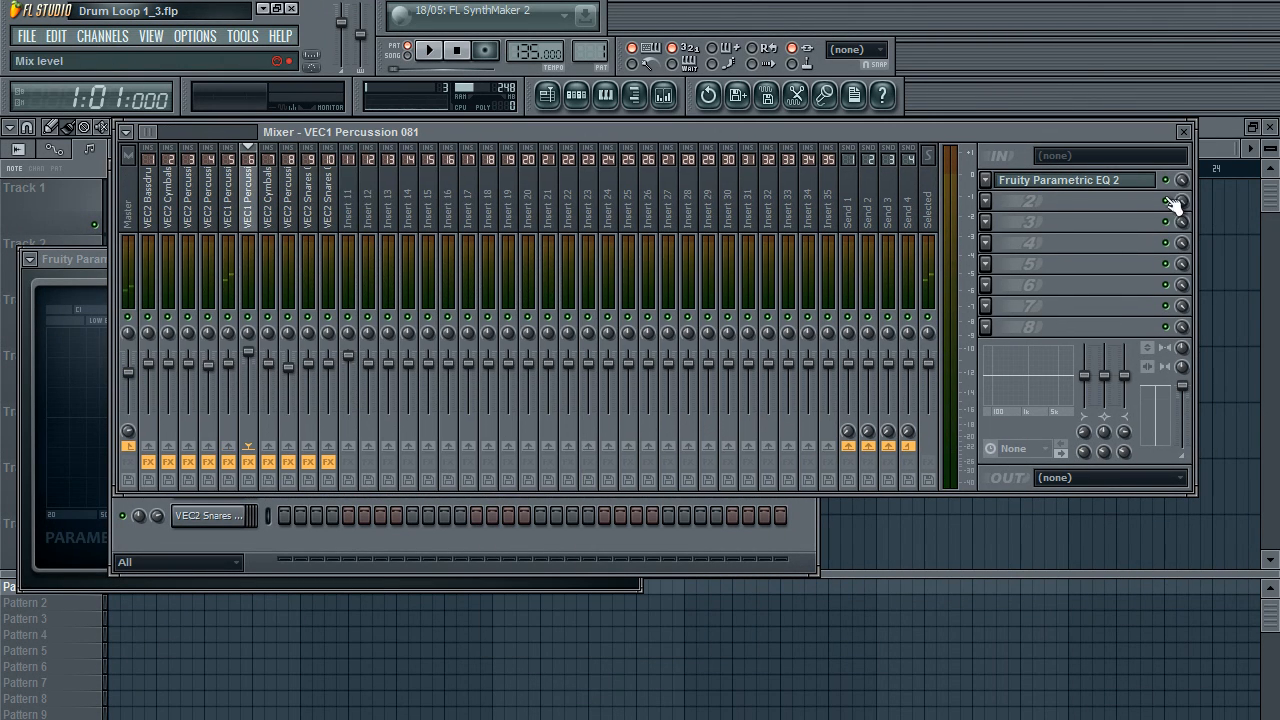
{"action": "left_click", "coordinate": [1114, 194]}
{"action": "left_click", "coordinate": [577, 94]}
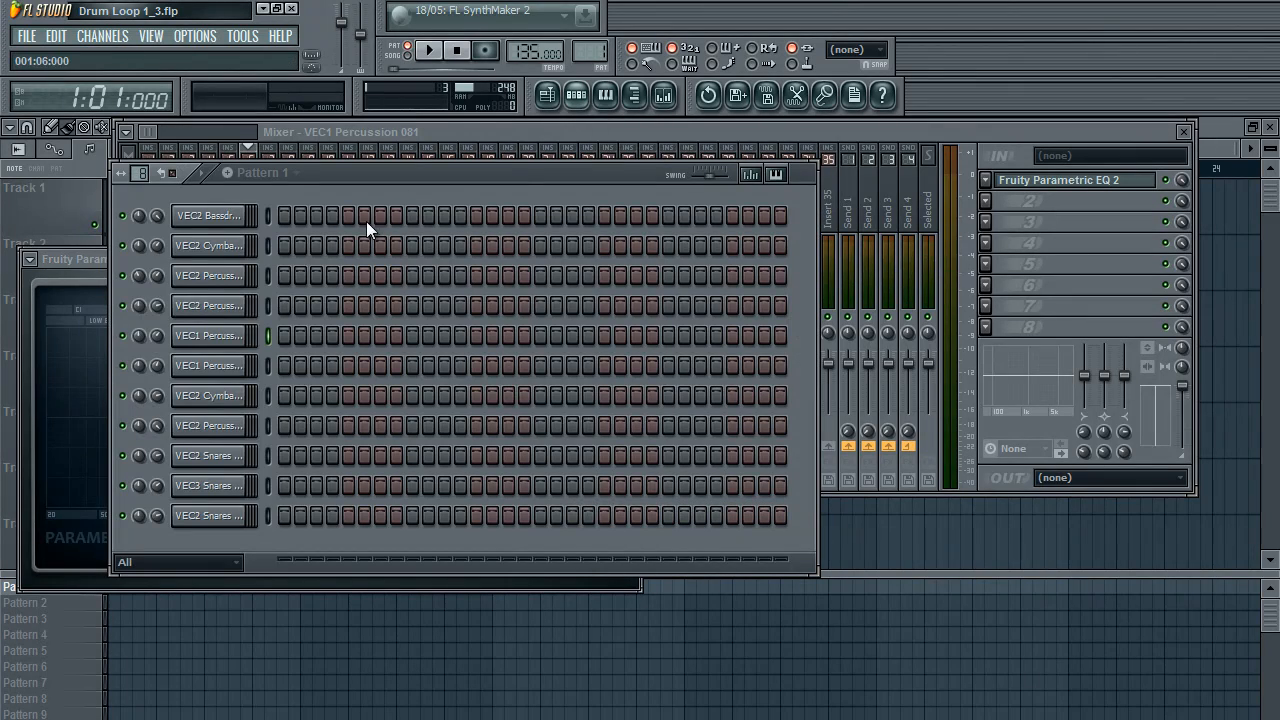
{"action": "left_click", "coordinate": [229, 366]}
{"action": "left_click", "coordinate": [531, 596]}
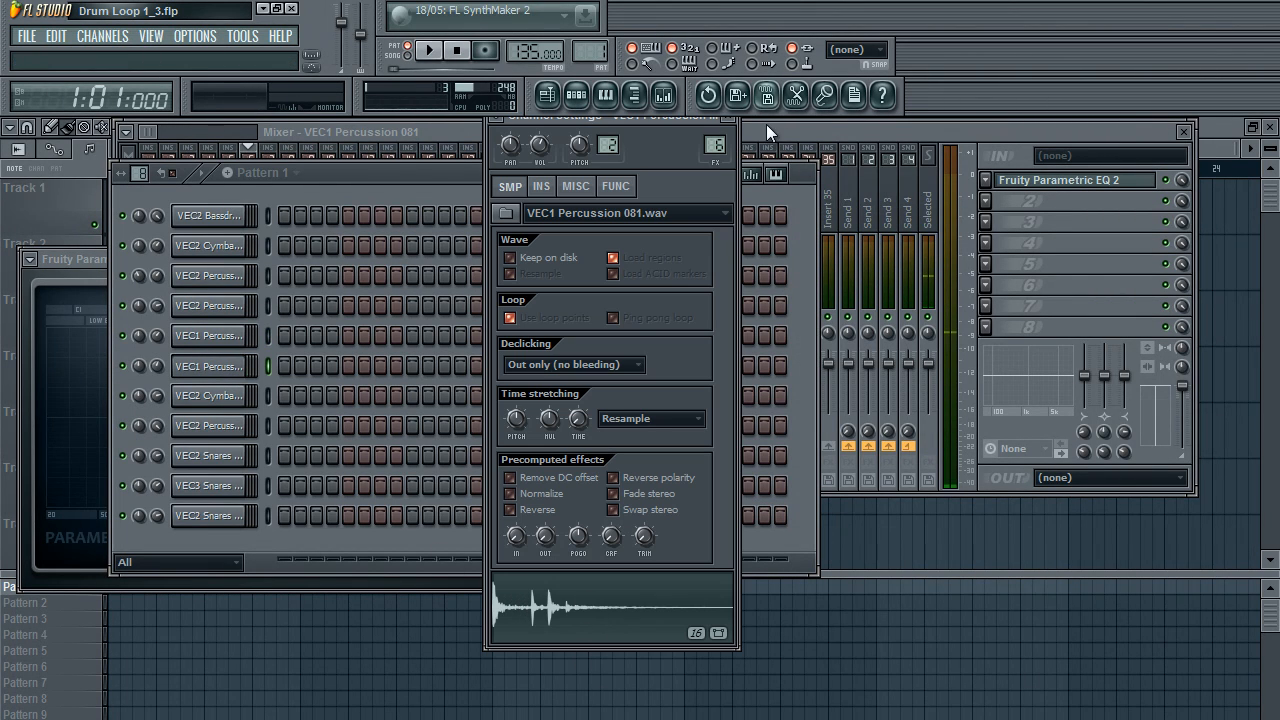
{"action": "left_click", "coordinate": [729, 119]}
{"action": "left_click", "coordinate": [734, 131]}
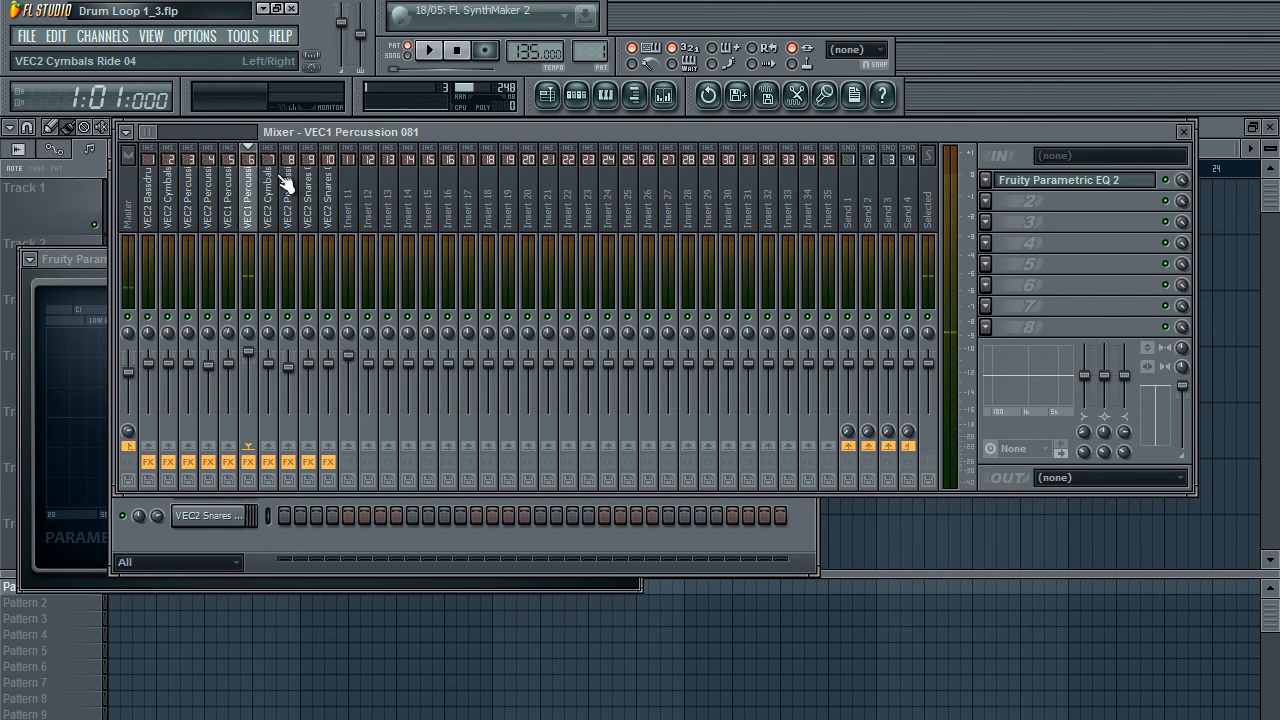
Step: Check the Fruity Parametric EQ 2 on the VEC2 Cymbals Ride 04 mixer track and audition its sample in the channel settings
{"action": "left_click", "coordinate": [274, 195]}
{"action": "left_click", "coordinate": [1074, 184]}
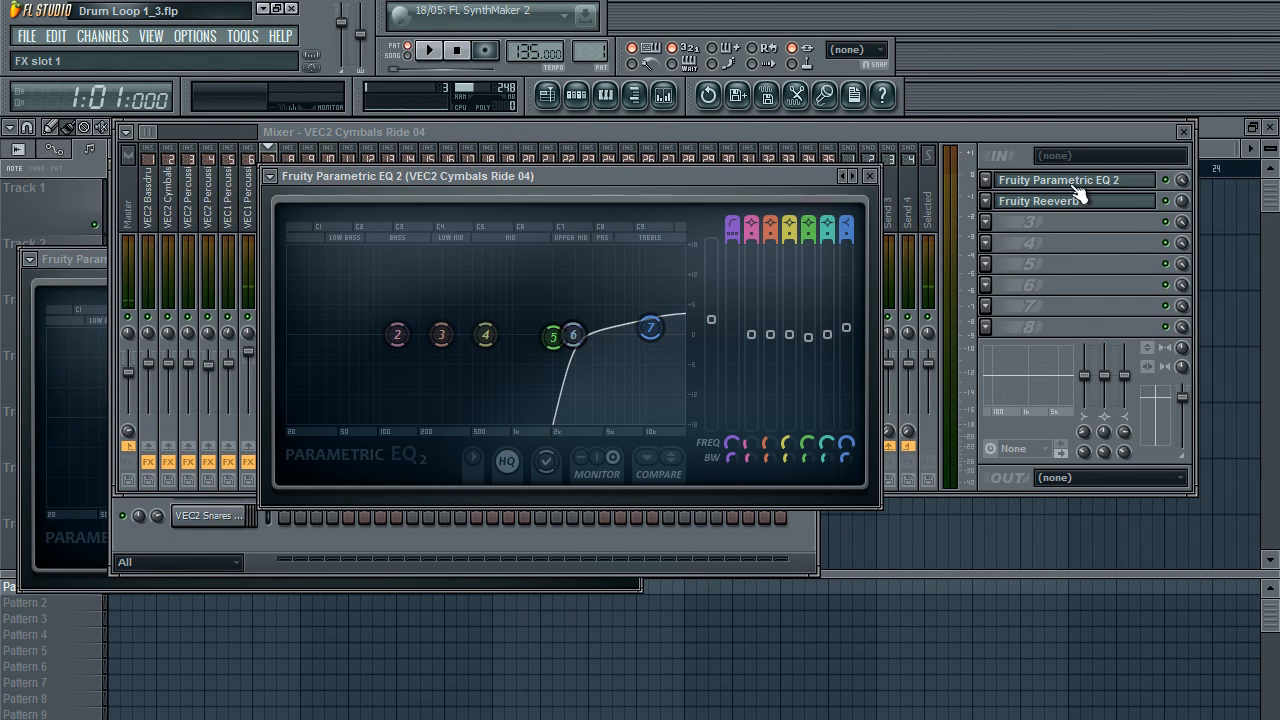
{"action": "left_click", "coordinate": [576, 95]}
{"action": "left_click", "coordinate": [212, 396]}
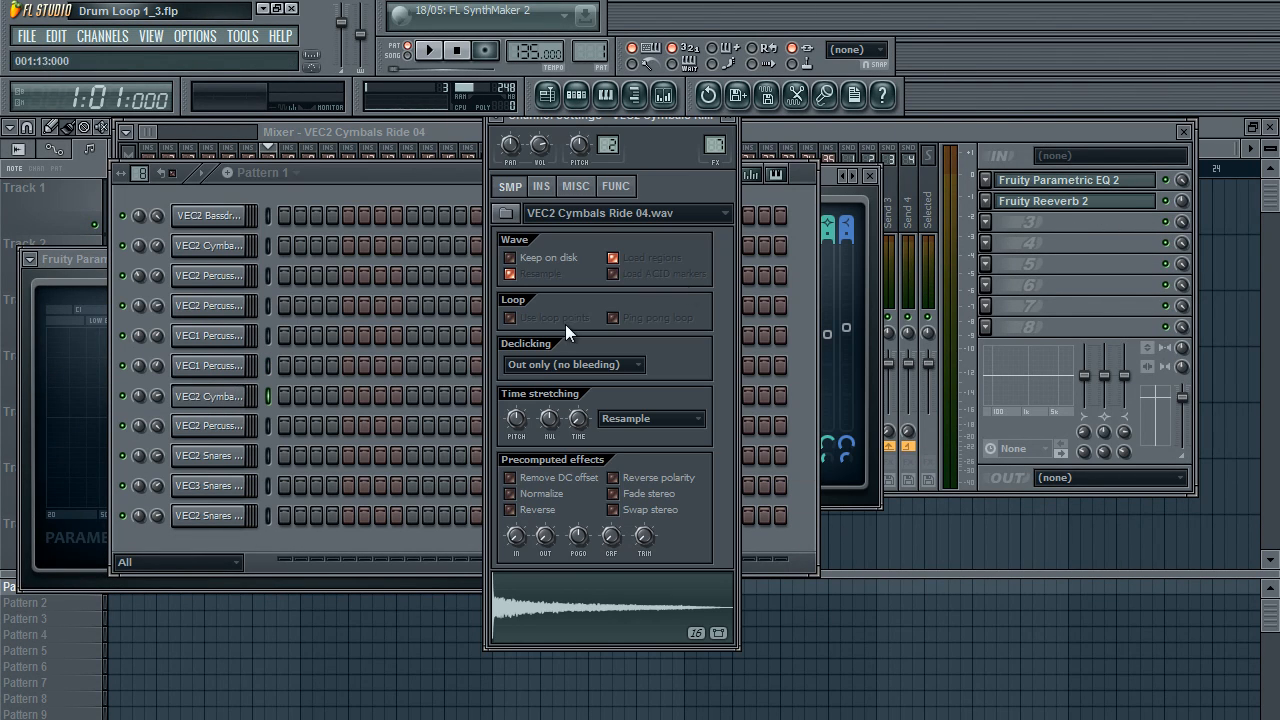
Step: Return to the VEC2 Cymbals Ride 04 mixer track and examine its Fruity Parametric EQ 2 curve and Fruity Reeverb 2 settings
{"action": "left_click", "coordinate": [1025, 283]}
{"action": "left_click", "coordinate": [1077, 189]}
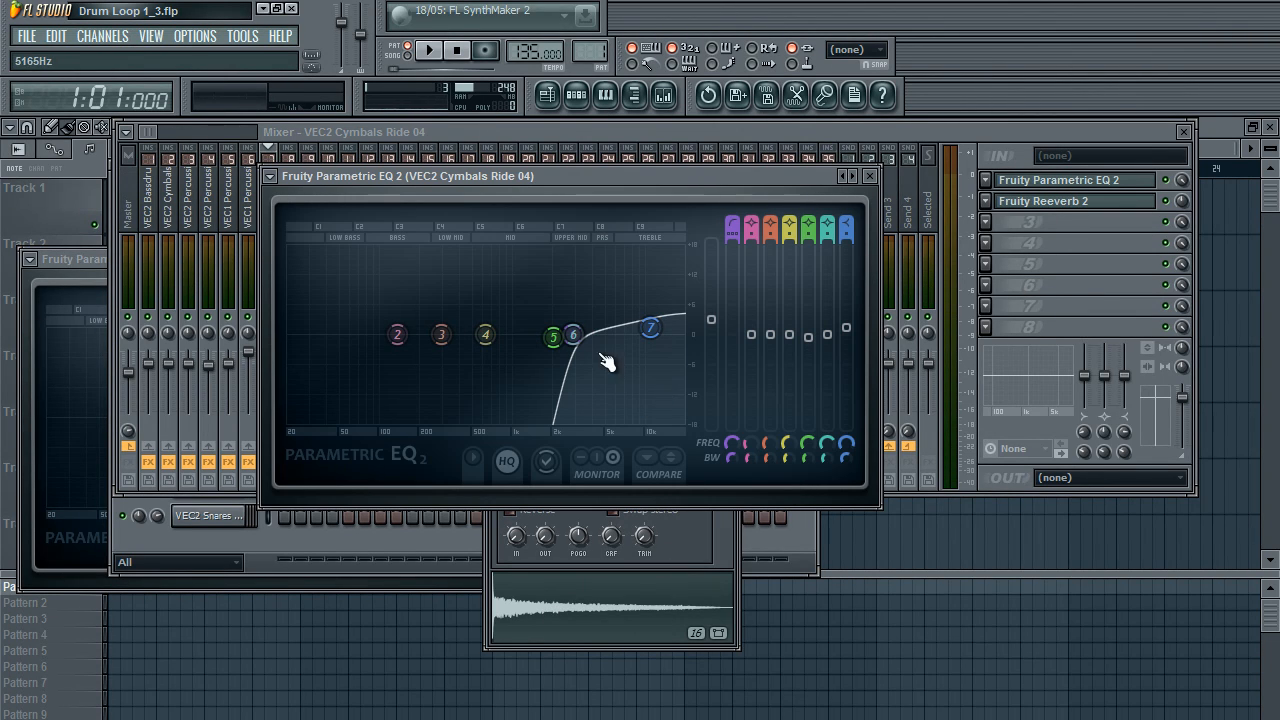
{"action": "left_click", "coordinate": [1027, 213]}
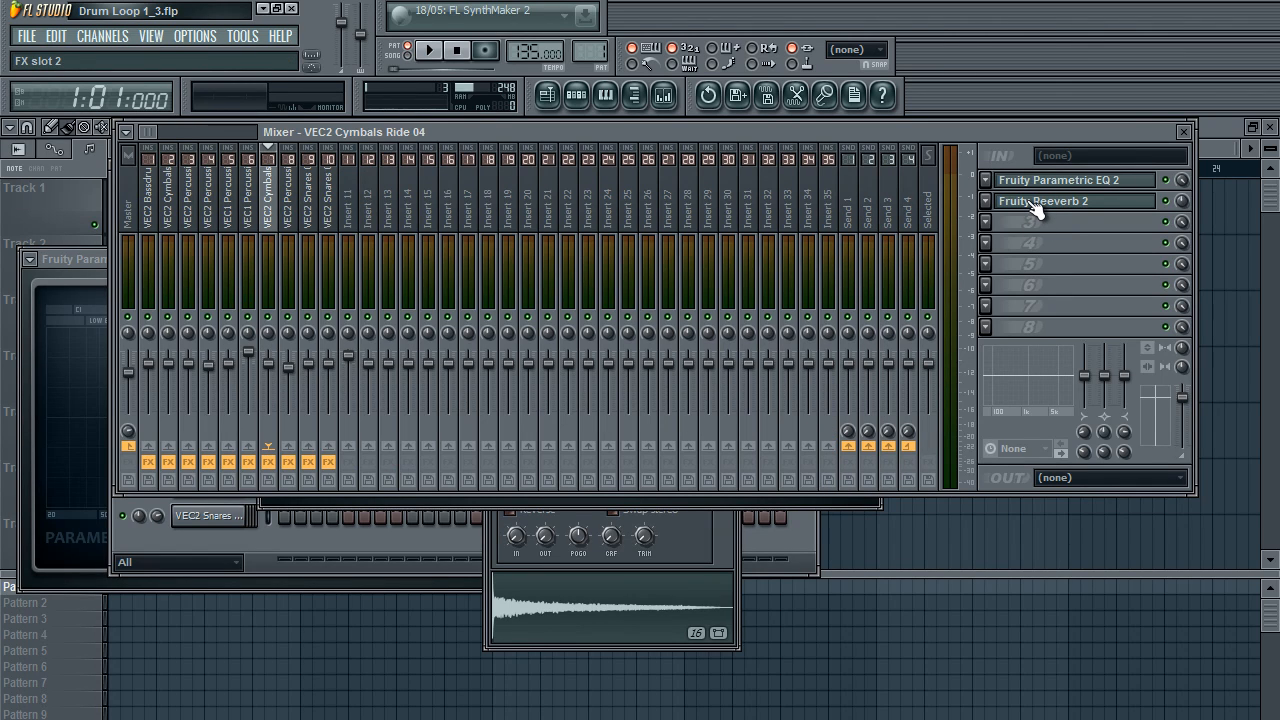
{"action": "left_click", "coordinate": [1037, 202]}
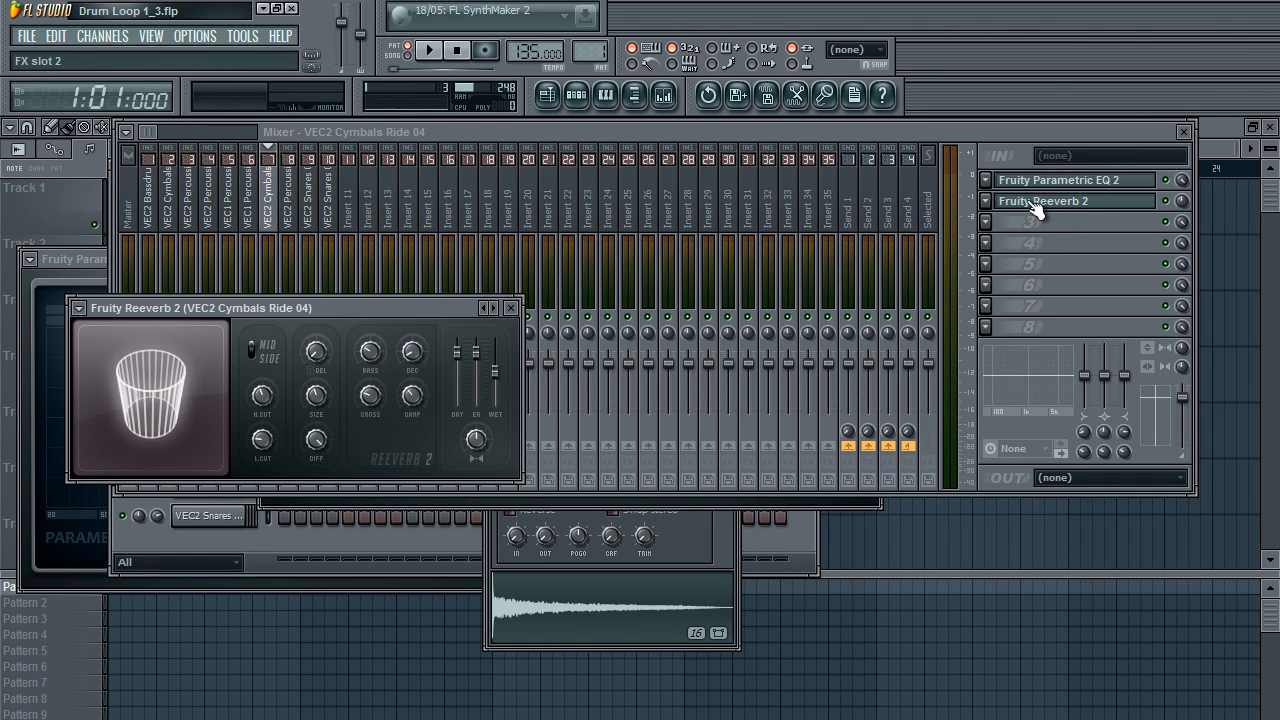
Step: Audition the VEC2 Percussion 40 sample in its channel settings and check the effects on its mixer track
{"action": "left_click", "coordinate": [575, 95]}
{"action": "left_click", "coordinate": [224, 428]}
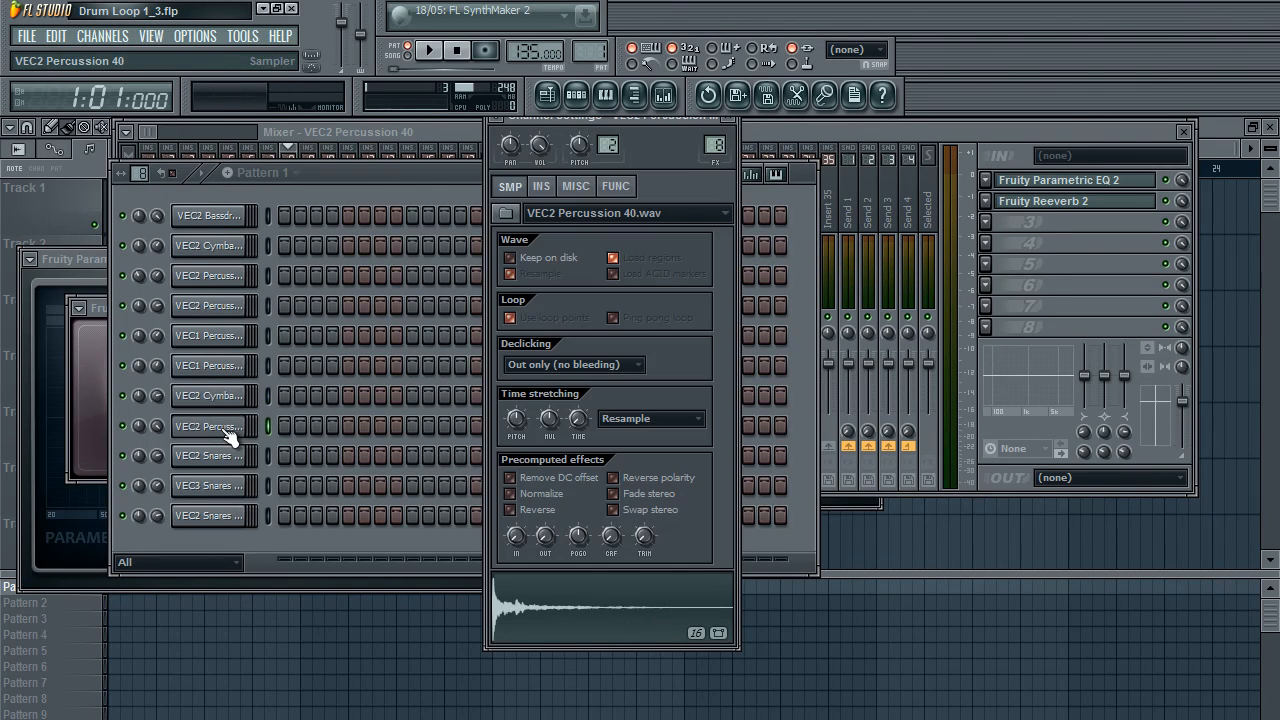
{"action": "left_click", "coordinate": [1060, 287]}
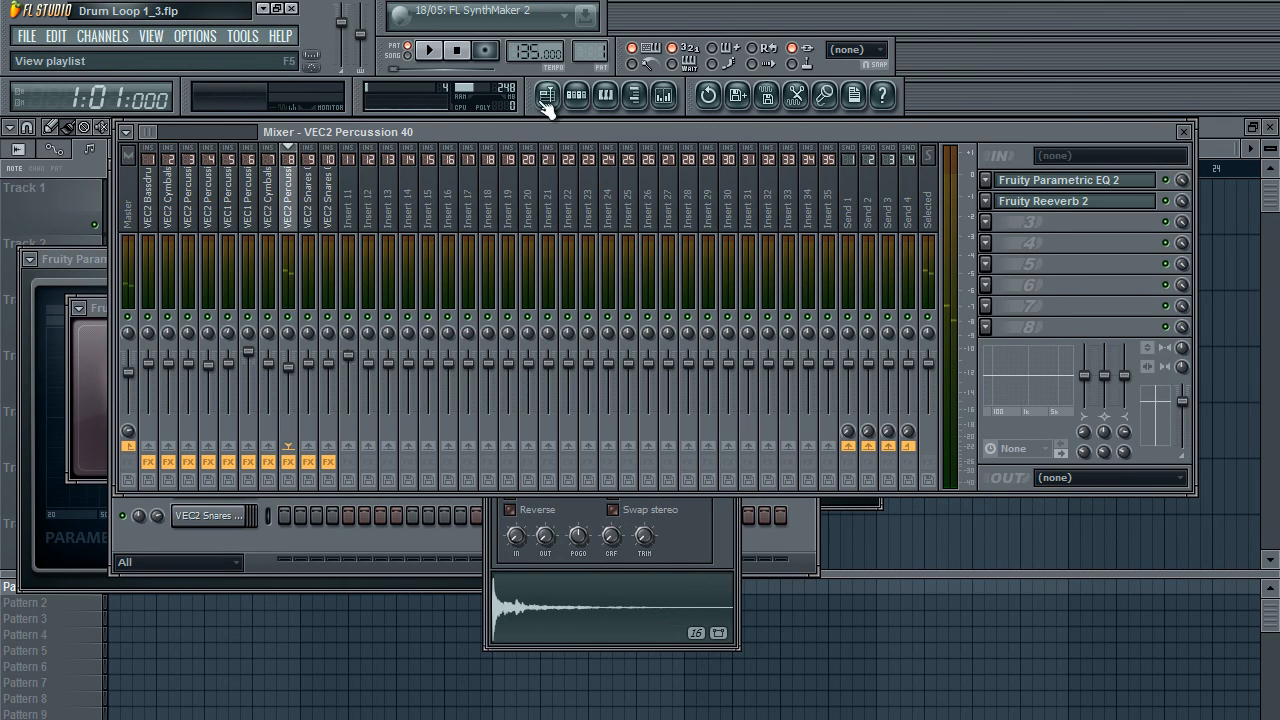
Step: Audition the VEC2 Snares 033 sample in its channel settings and bring its mixer track into view
{"action": "left_click", "coordinate": [576, 95]}
{"action": "left_click", "coordinate": [222, 516]}
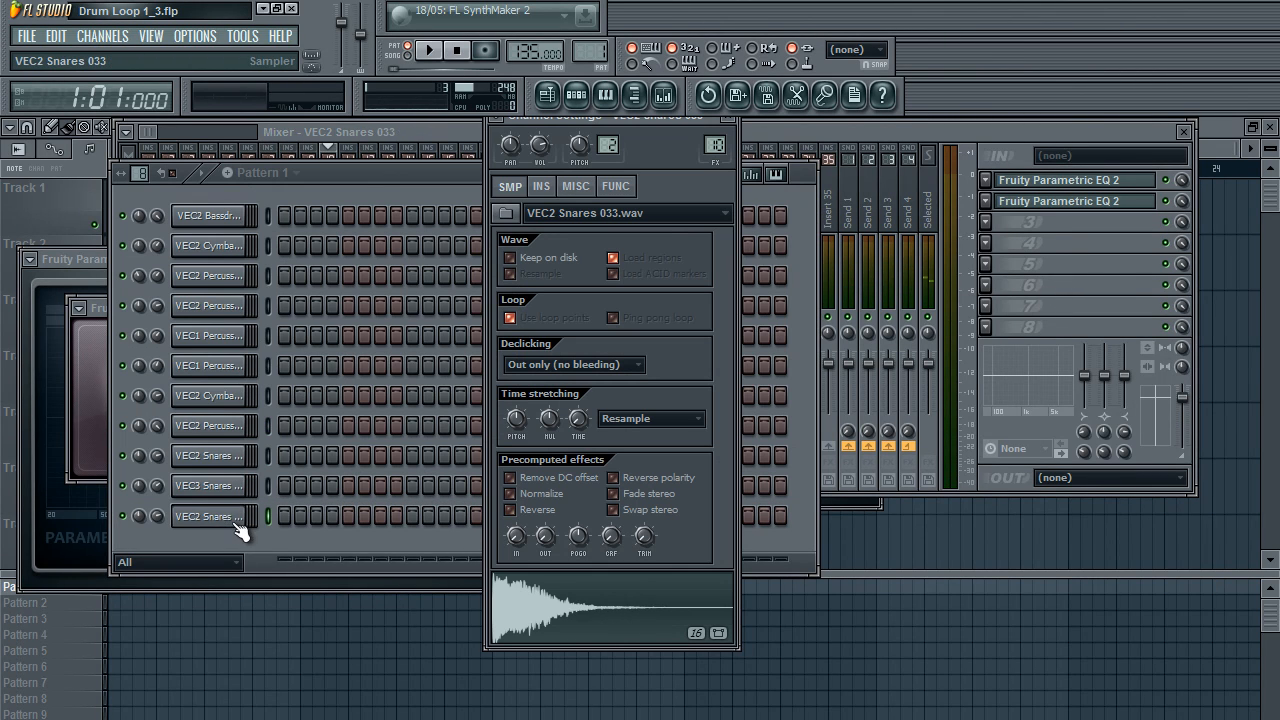
{"action": "left_click", "coordinate": [726, 121]}
{"action": "left_click", "coordinate": [200, 524]}
{"action": "left_click", "coordinate": [856, 127]}
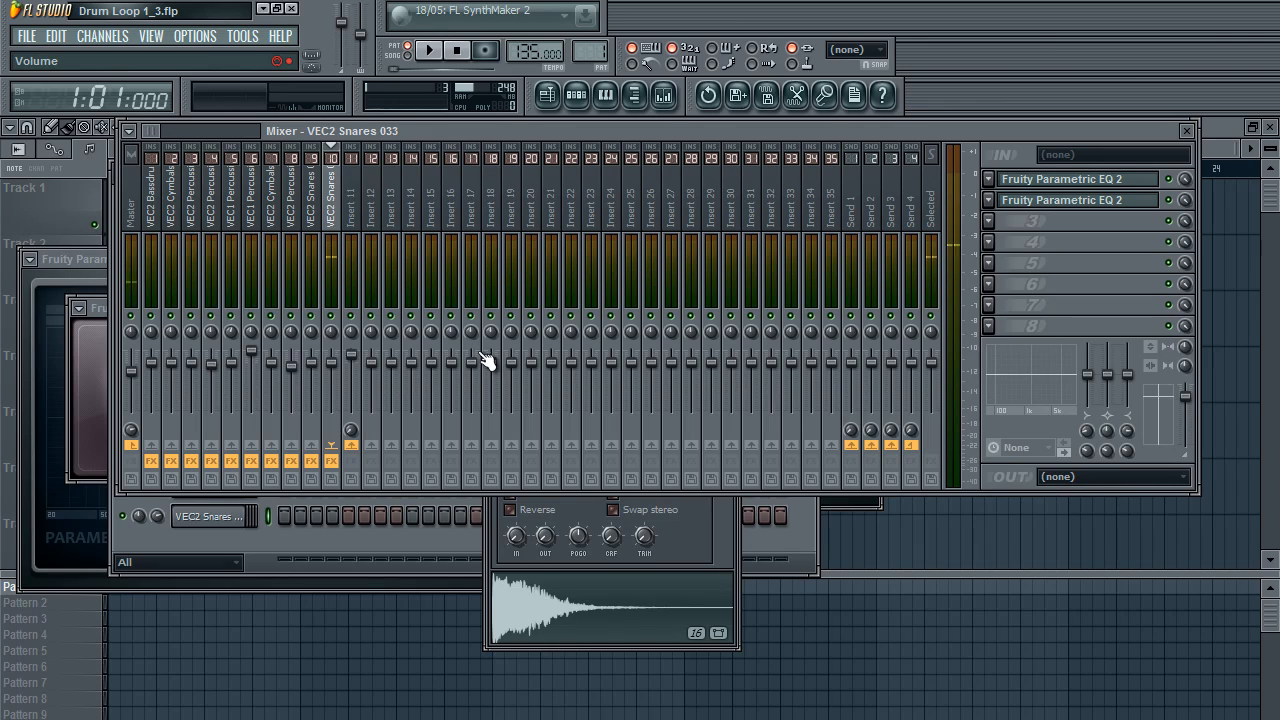
Step: Disable the send to Insert 11 on the VEC2 Snares 033 track and examine its two Fruity Parametric EQ 2 curves
{"action": "left_click", "coordinate": [351, 445]}
{"action": "left_click", "coordinate": [1086, 200]}
{"action": "left_click", "coordinate": [1086, 180]}
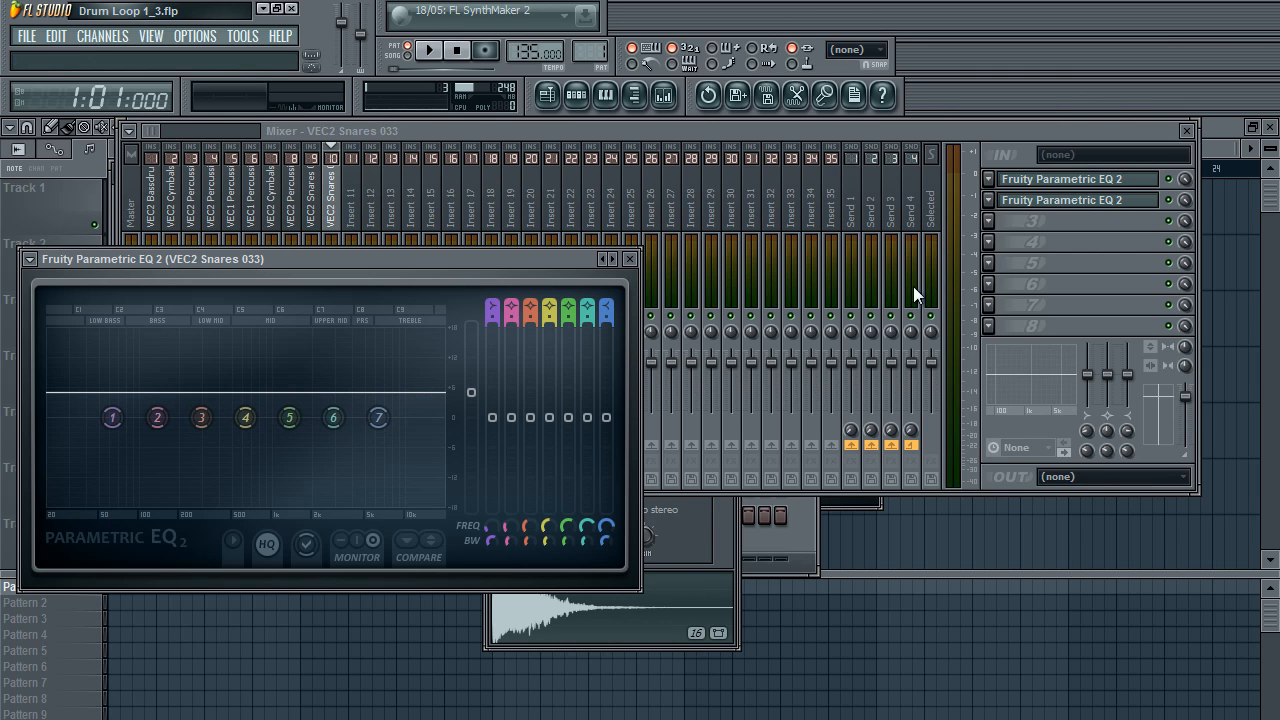
{"action": "left_click", "coordinate": [1008, 202]}
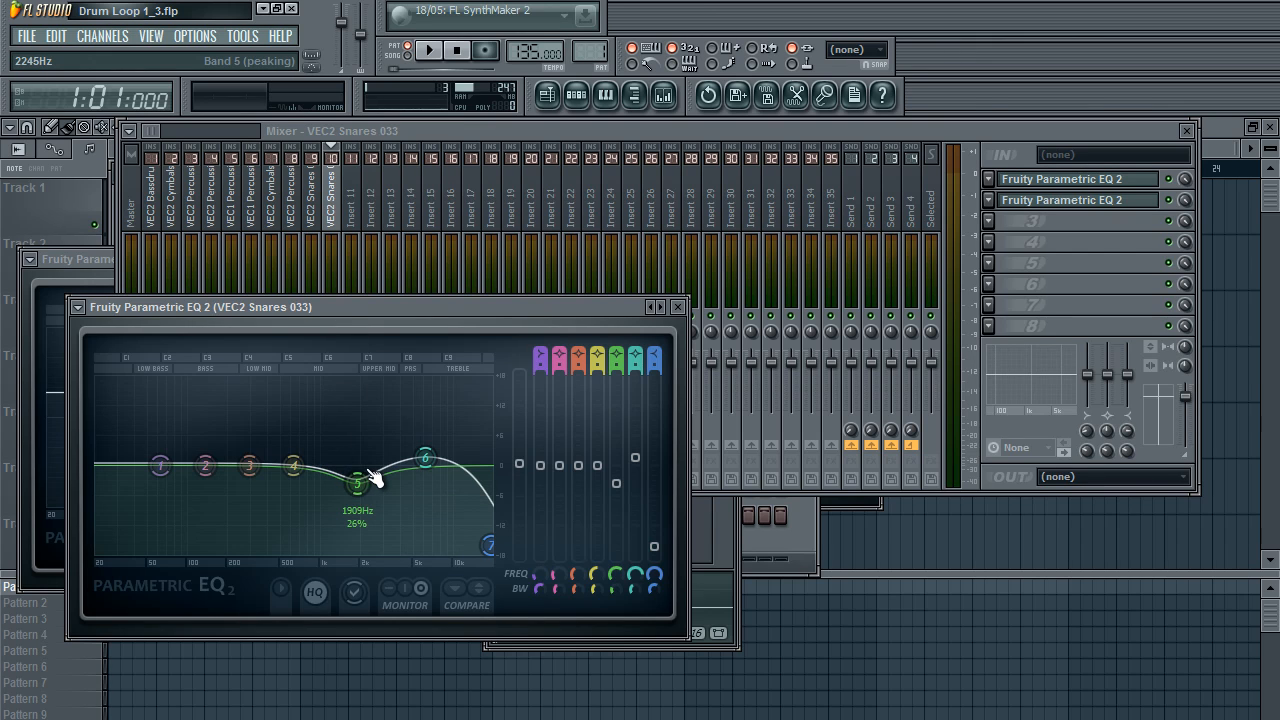
Step: Load the Default preset in the snare's second Fruity Parametric EQ 2, lower band 7 at the treble end, and audition the snare
{"action": "left_click", "coordinate": [661, 307]}
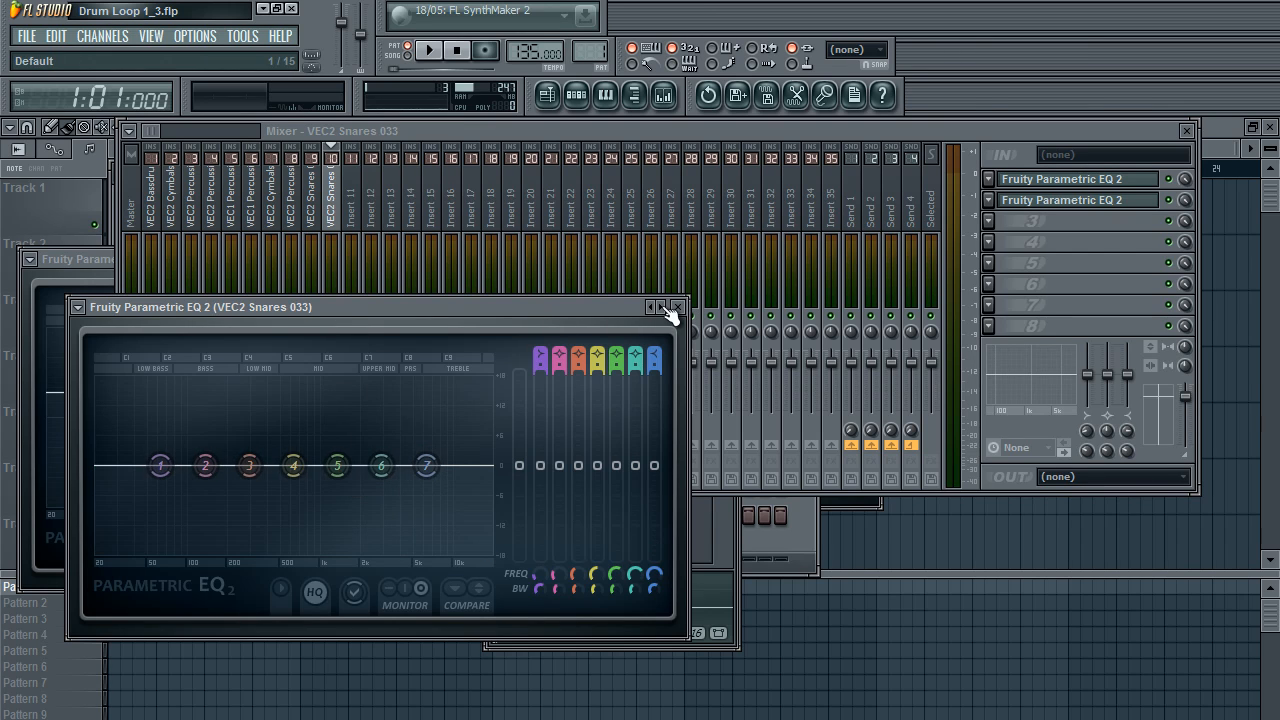
{"action": "left_click_drag", "start_coordinate": [427, 467], "coordinate": [523, 547]}
{"action": "key", "text": "x"}
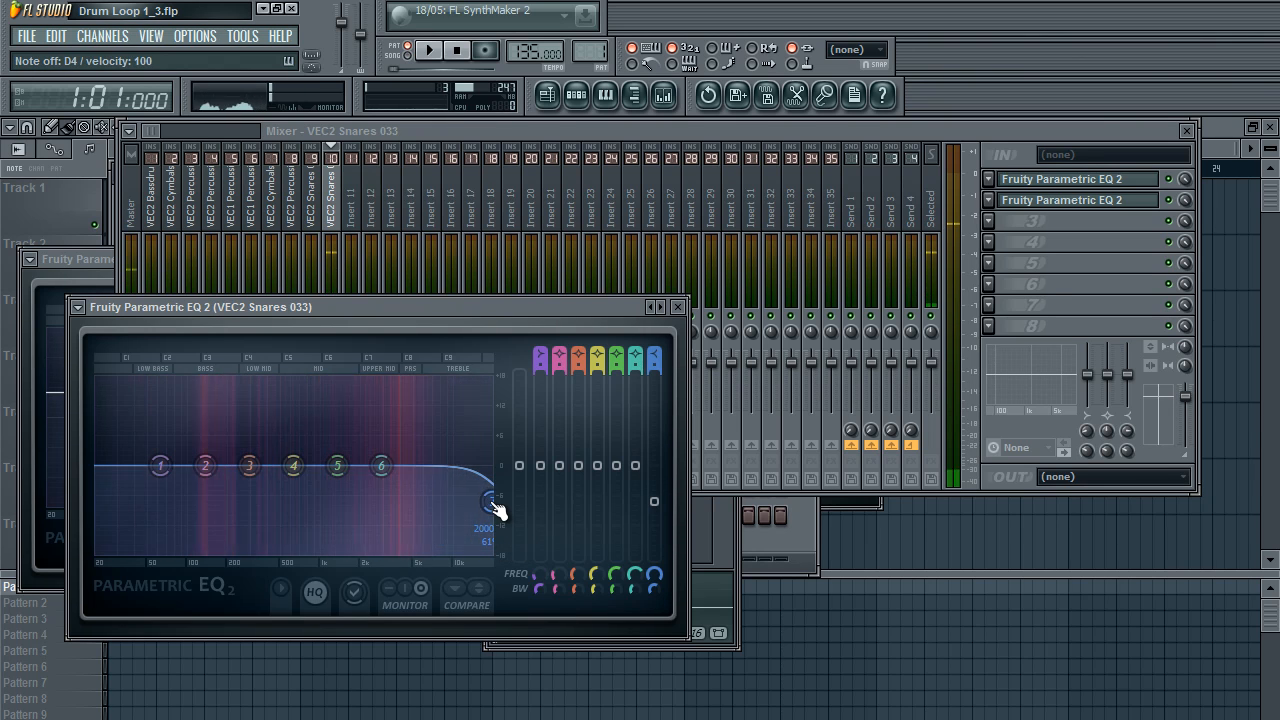
Step: Raise EQ band 6 in the treble, lower band 5 near 2 kHz, set the main level to -0.2 dB, and close the EQ
{"action": "left_click_drag", "start_coordinate": [381, 465], "coordinate": [413, 447]}
{"action": "left_click_drag", "start_coordinate": [337, 465], "coordinate": [448, 471]}
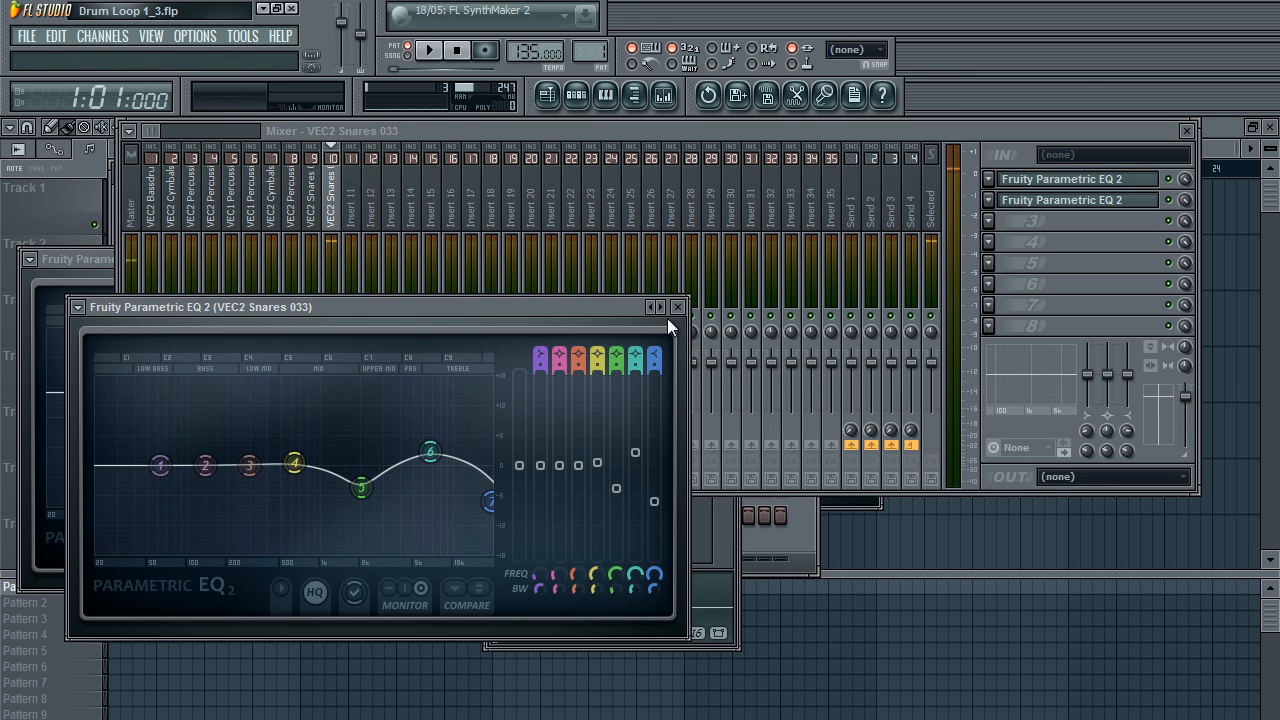
{"action": "left_click_drag", "start_coordinate": [522, 480], "coordinate": [524, 482]}
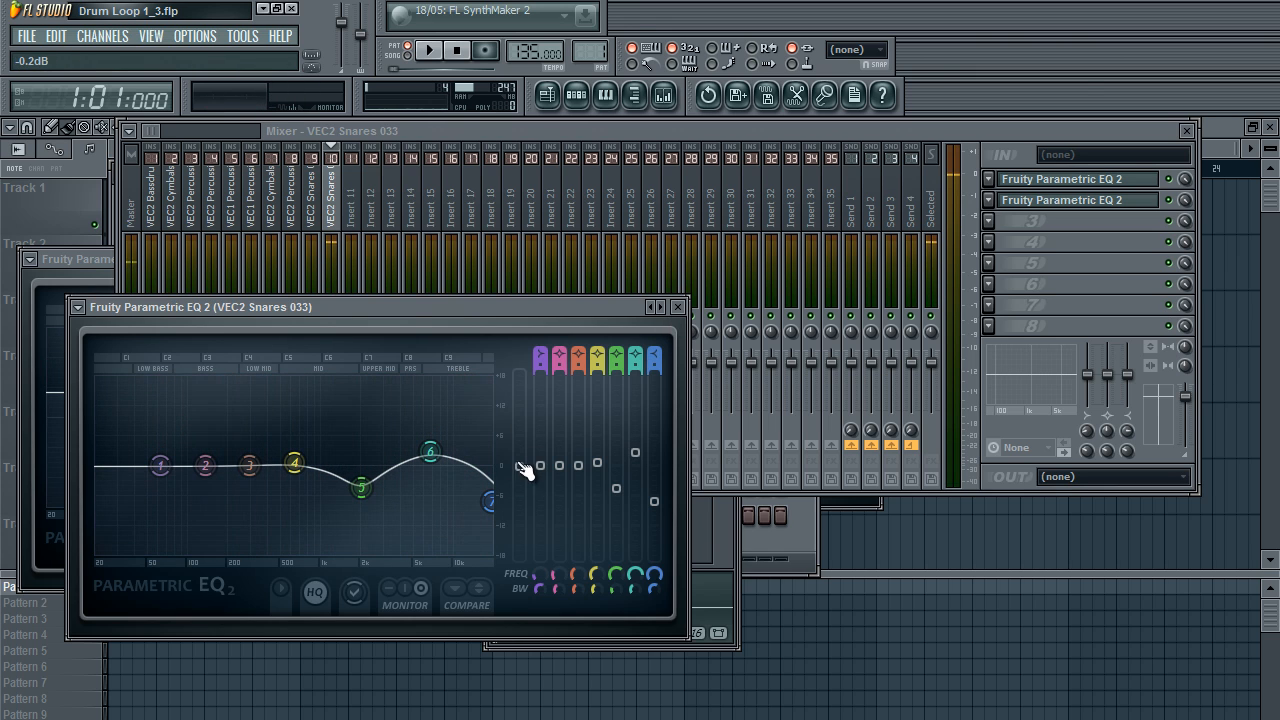
{"action": "key", "text": "q"}
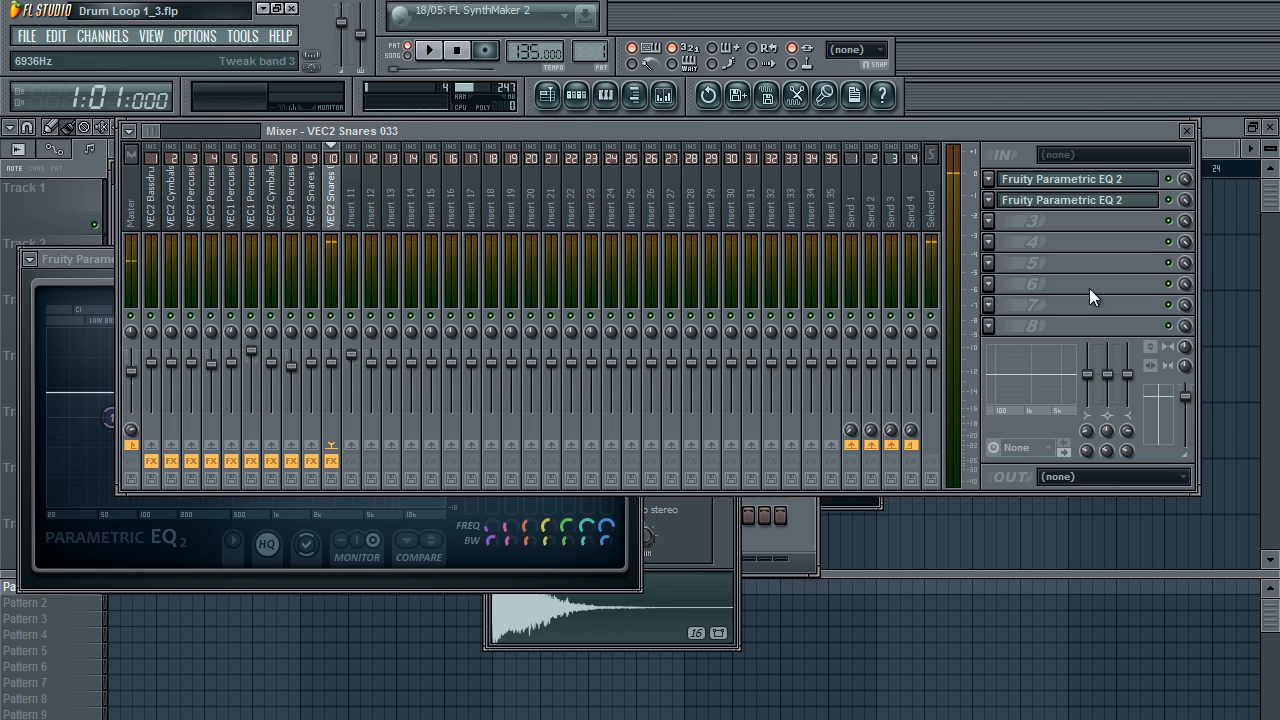
Step: Bring the step sequencer to the front, reposition it over the mixer, and set the pattern's beats per bar to 8
{"action": "left_click", "coordinate": [580, 102]}
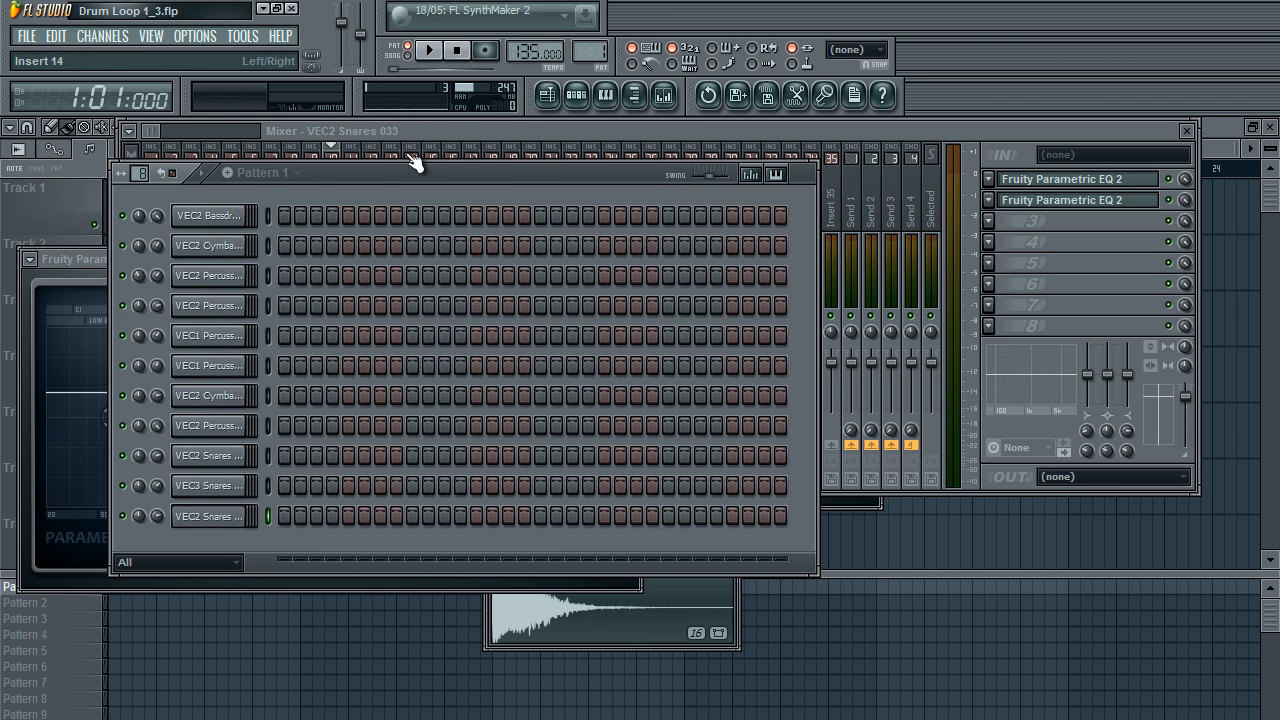
{"action": "left_click_drag", "start_coordinate": [402, 175], "coordinate": [464, 120]}
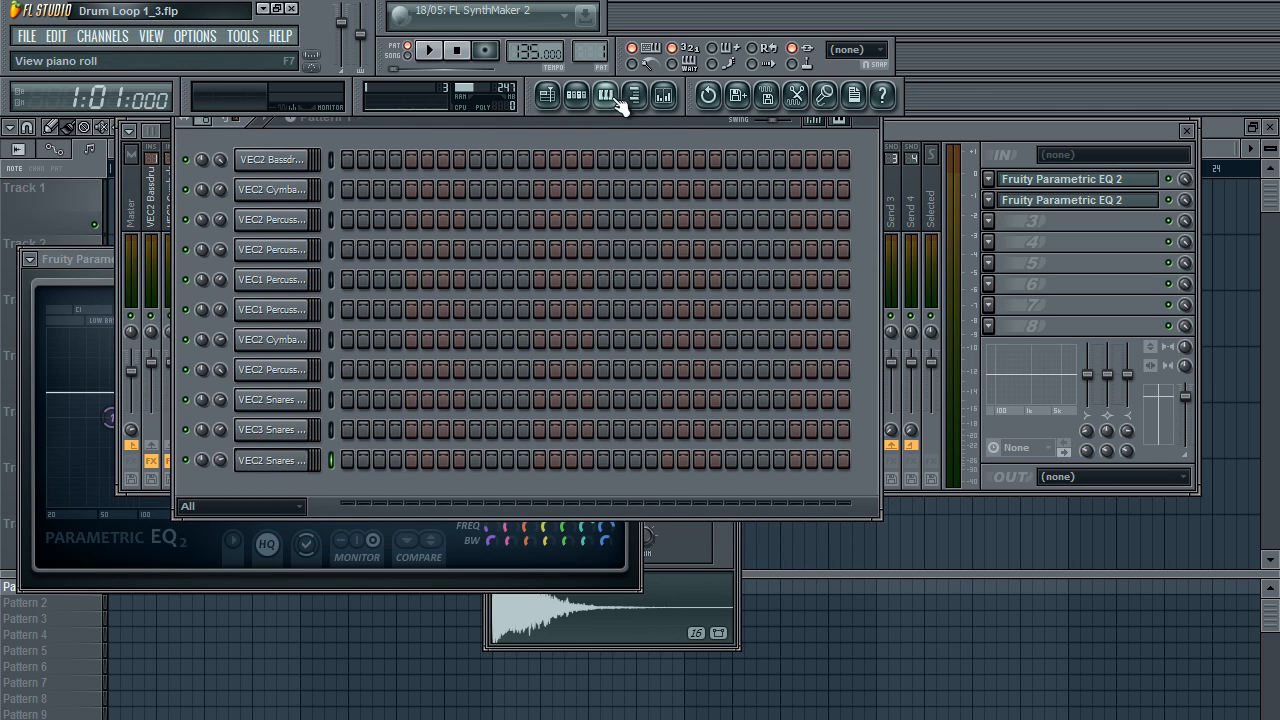
{"action": "left_click_drag", "start_coordinate": [601, 125], "coordinate": [613, 171]}
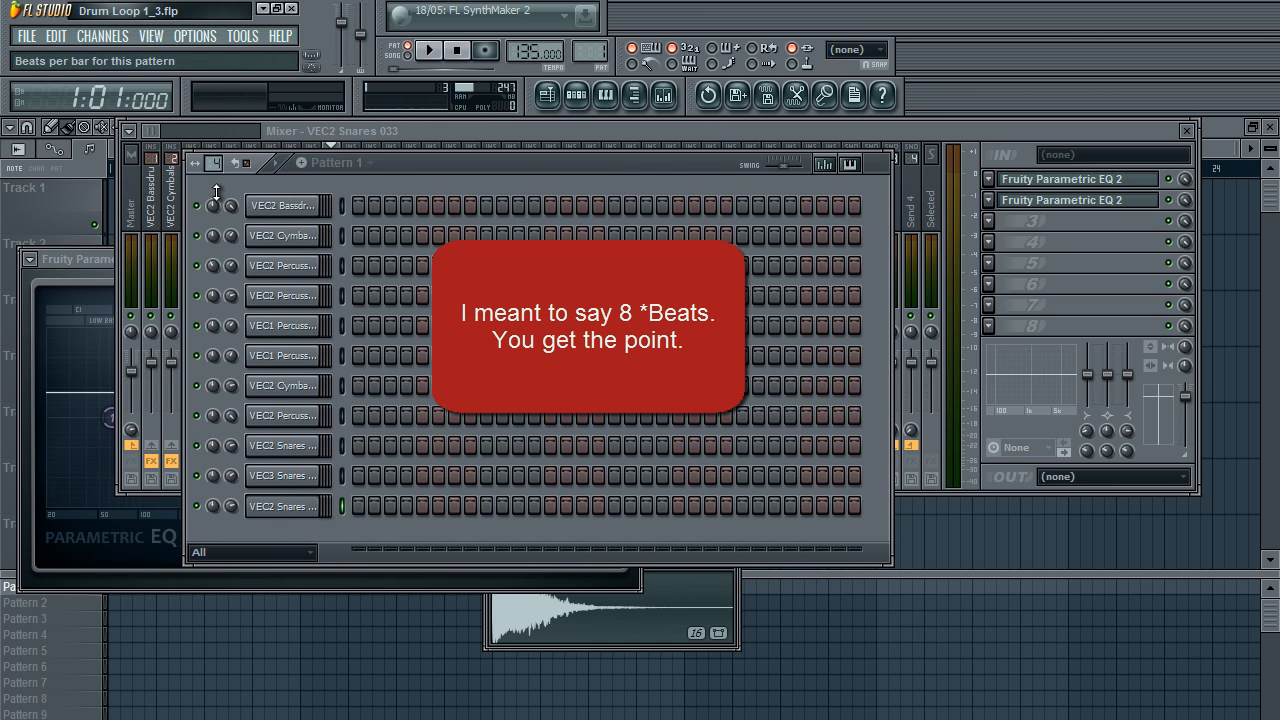
{"action": "left_click_drag", "start_coordinate": [218, 196], "coordinate": [238, 124]}
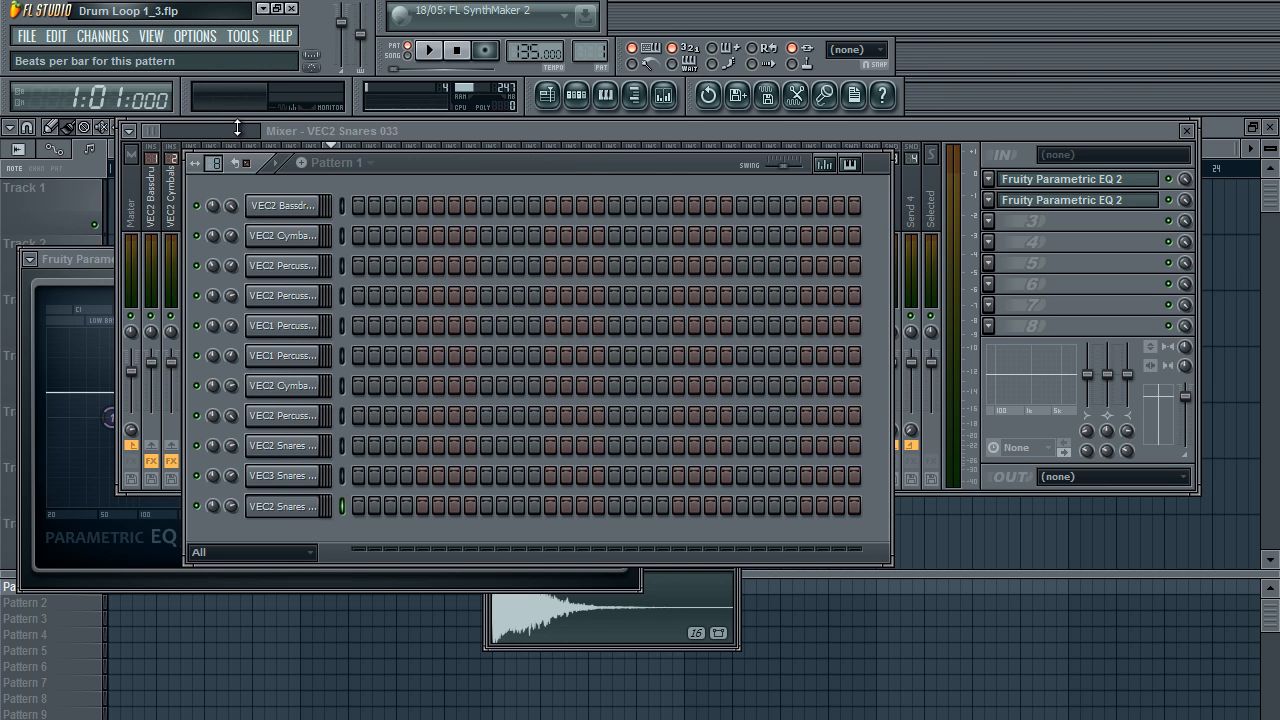
{"action": "left_click_drag", "start_coordinate": [573, 162], "coordinate": [576, 153]}
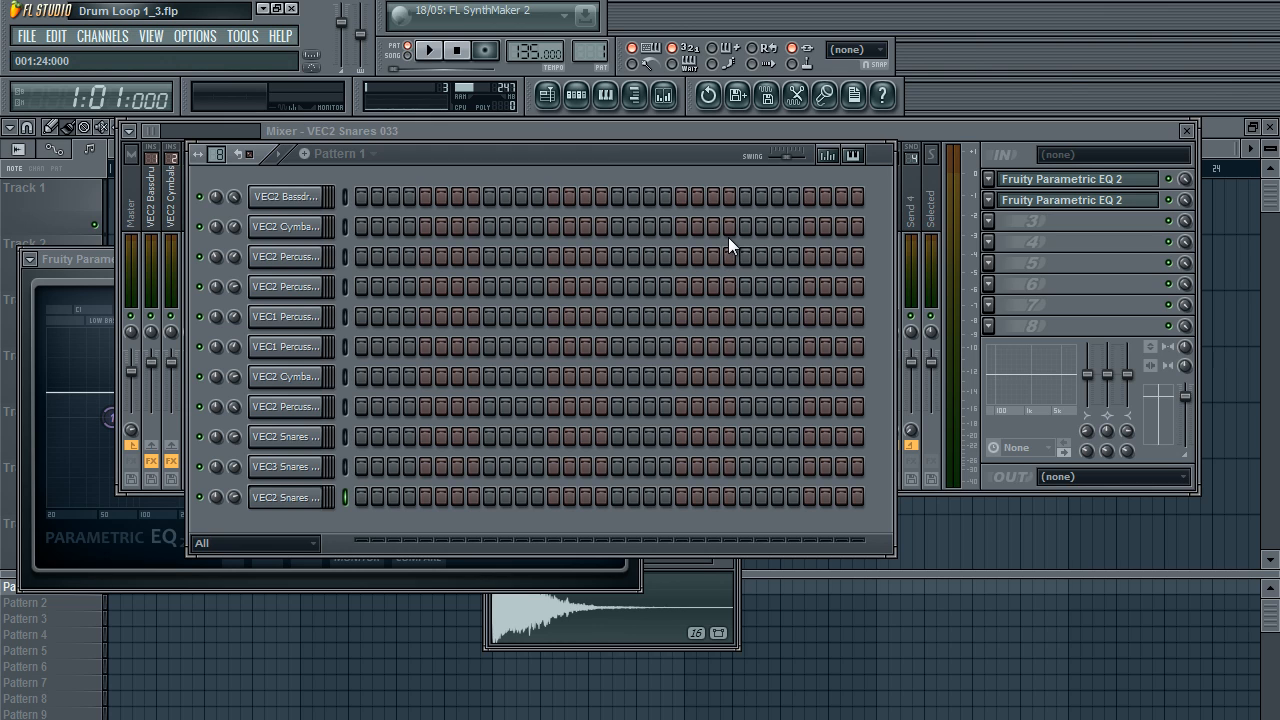
Step: Audition the VEC2 Bassdrums Breakbeat 18 sample in its channel settings and place a bass drum hit on step 1
{"action": "left_click", "coordinate": [285, 196]}
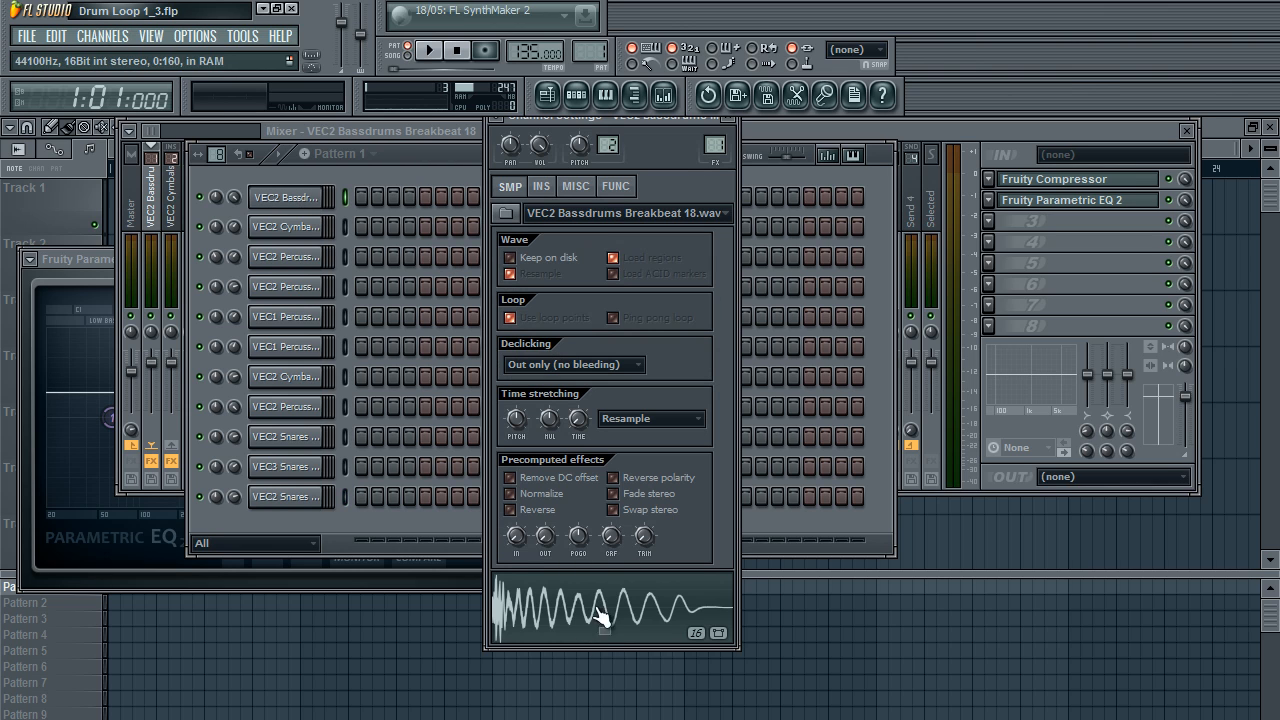
{"action": "left_click", "coordinate": [729, 119]}
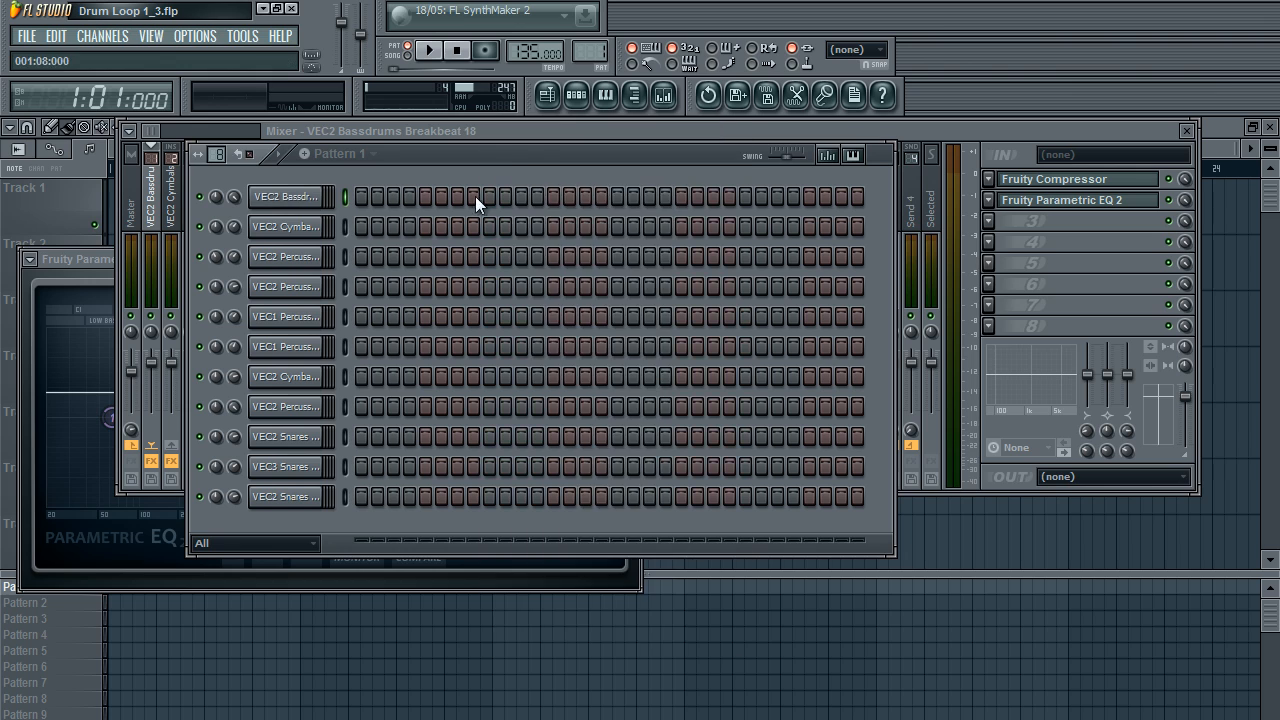
{"action": "left_click", "coordinate": [285, 197]}
{"action": "left_click", "coordinate": [363, 198]}
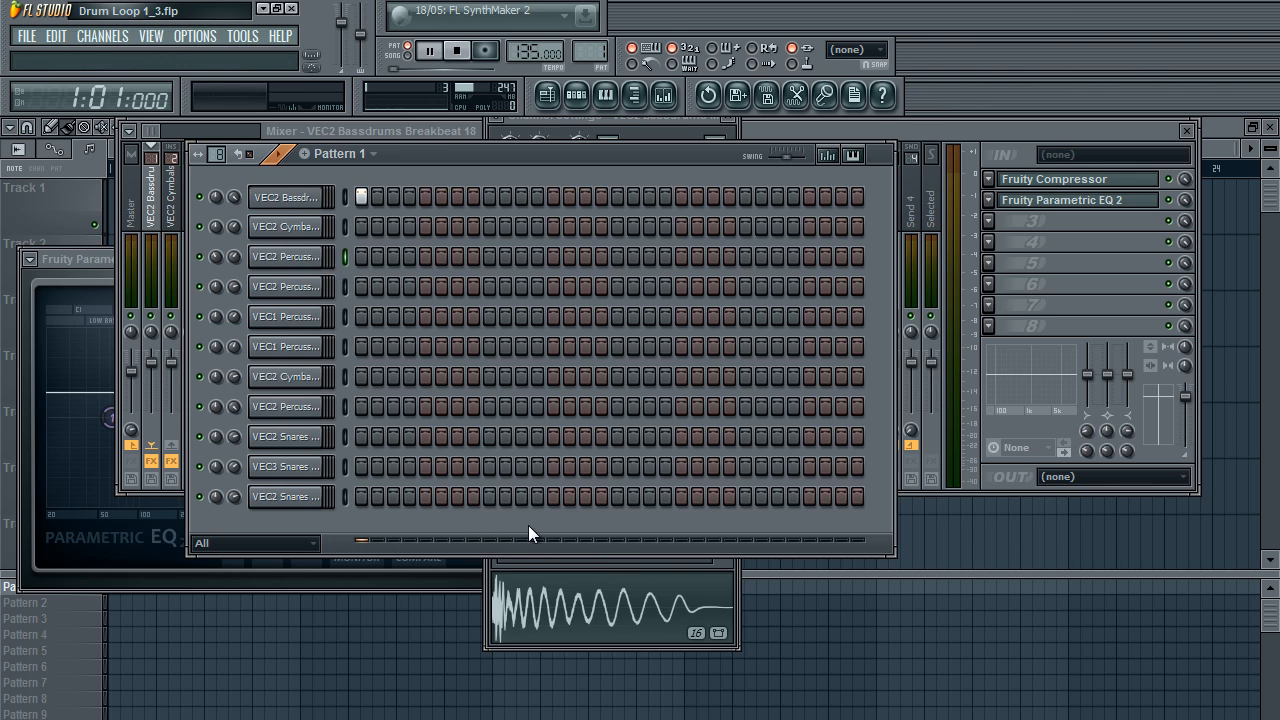
Step: Place VEC2 Snares 033 hits on steps 9 and 25 and a bass drum hit on step 21, playing the pattern to check it
{"action": "left_click", "coordinate": [489, 497]}
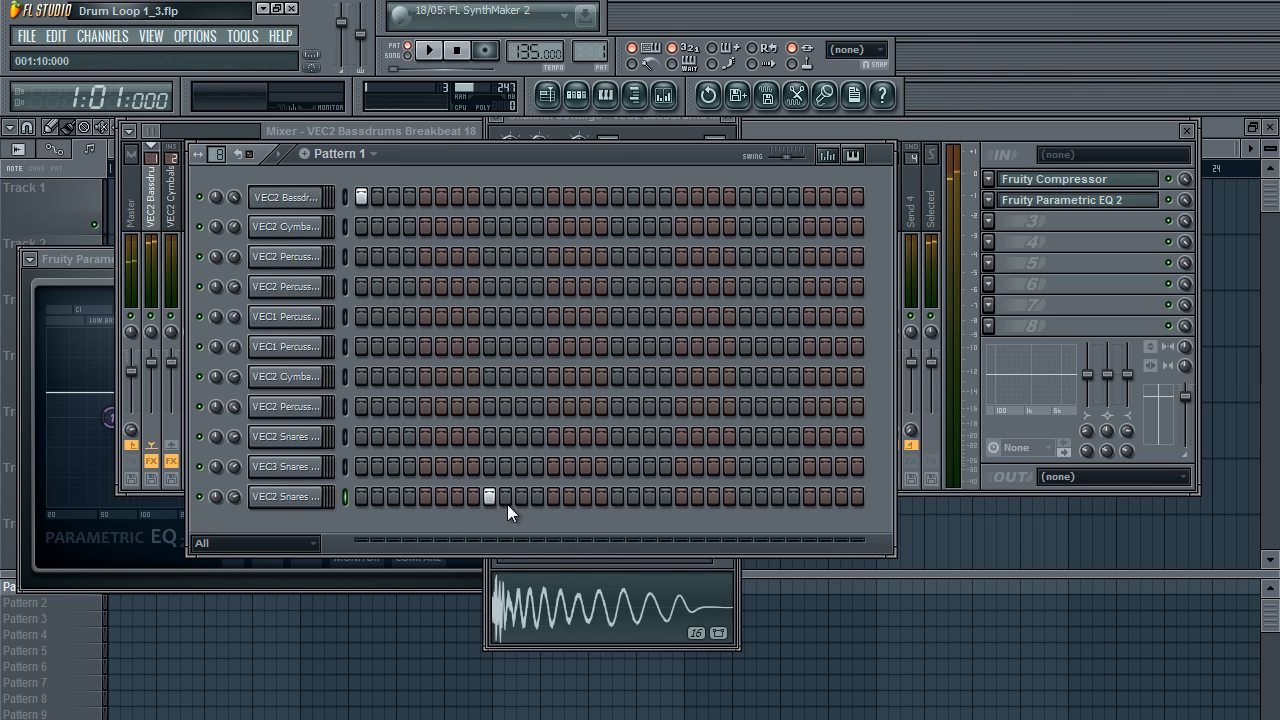
{"action": "key", "text": "space"}
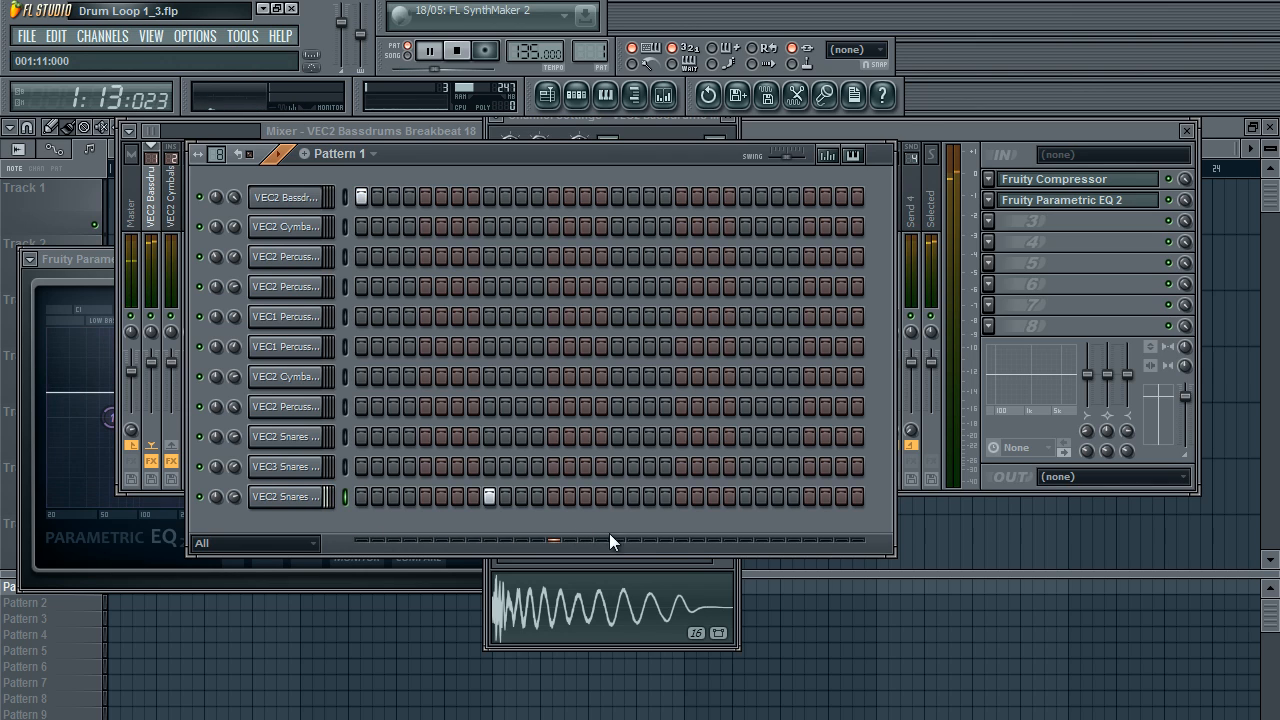
{"action": "key", "text": "space"}
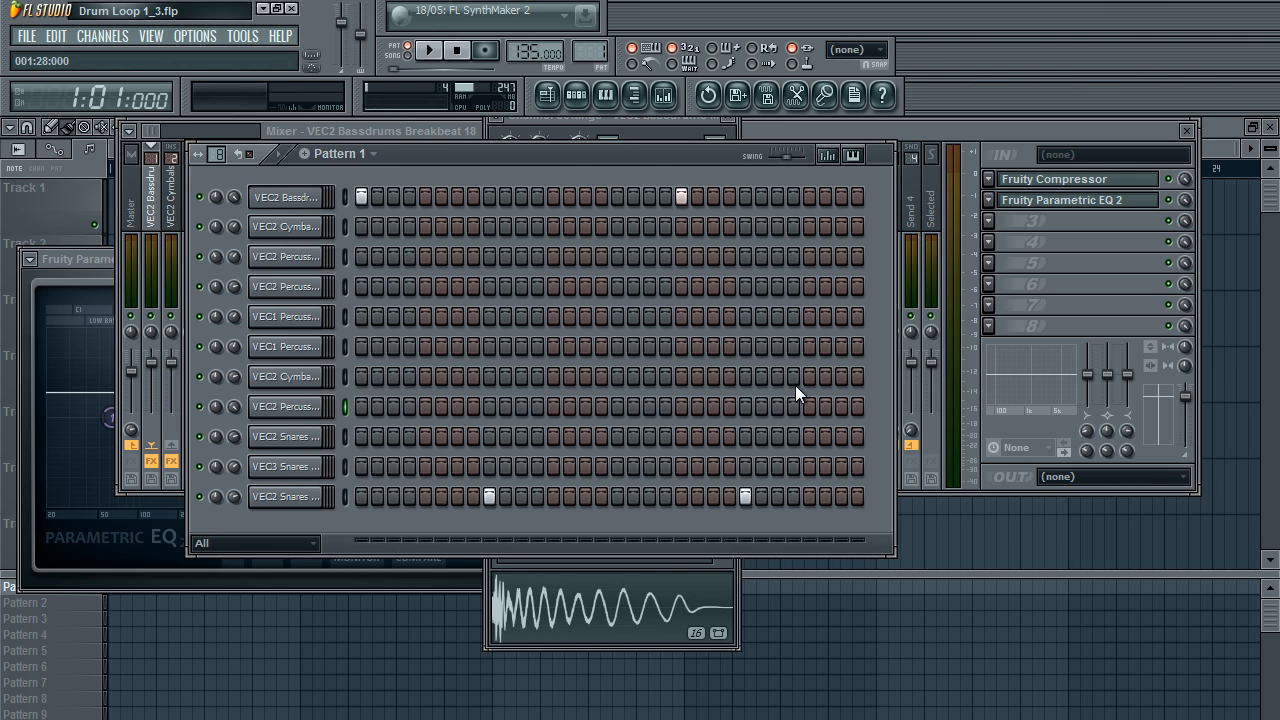
{"action": "key", "text": "space"}
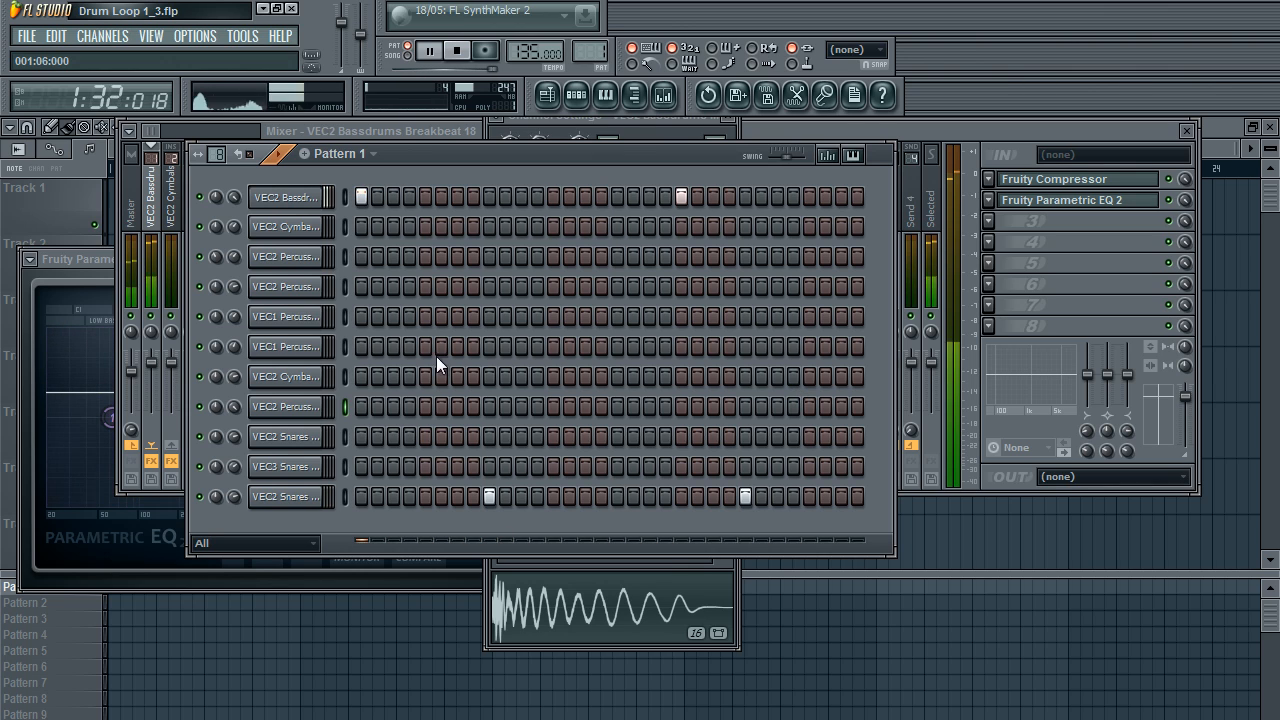
{"action": "key", "text": "space"}
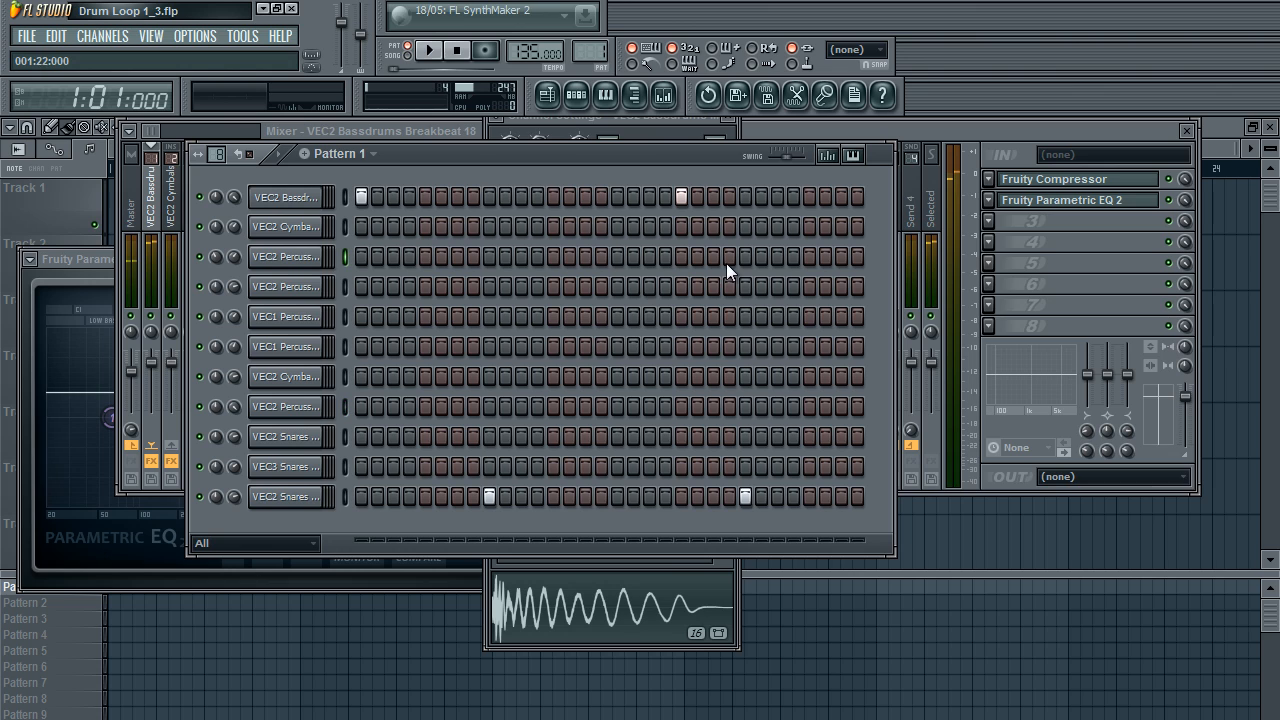
Step: Audition the VEC2 Cymbals HH Closed 45 sample and place closed hi-hat hits on steps 2, 3, 4 and 6
{"action": "left_click", "coordinate": [318, 226]}
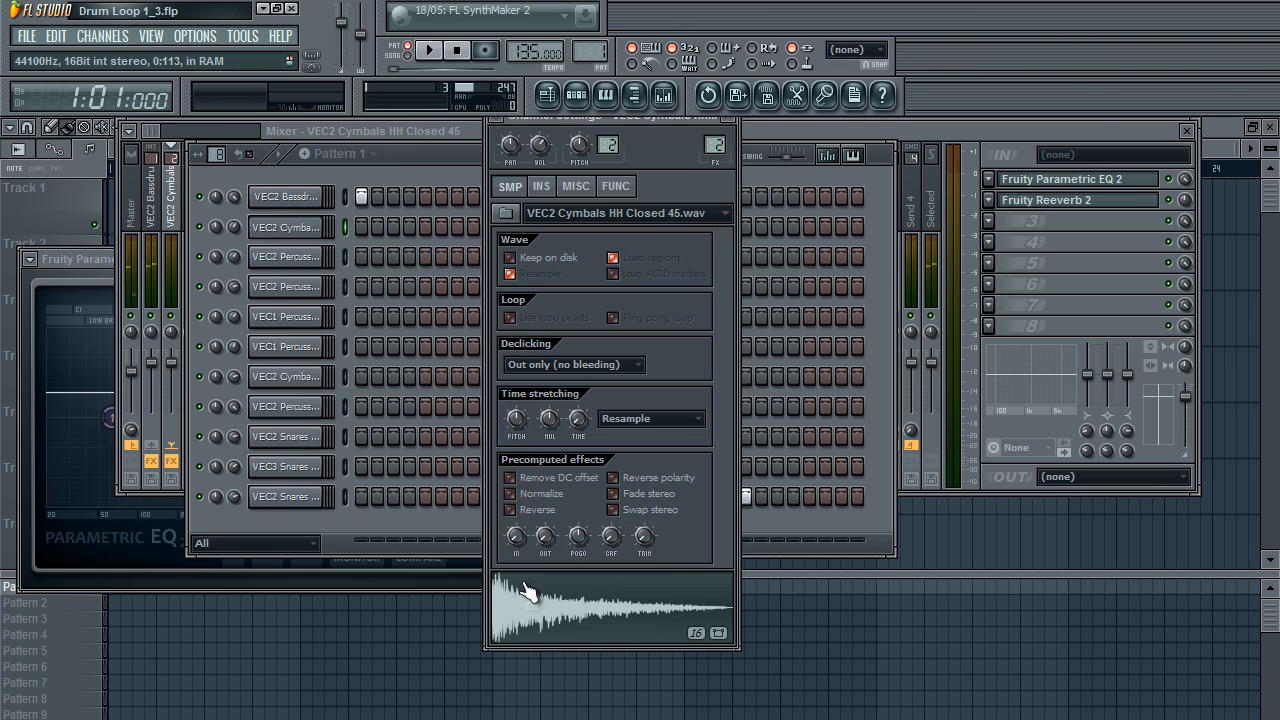
{"action": "left_click", "coordinate": [730, 128]}
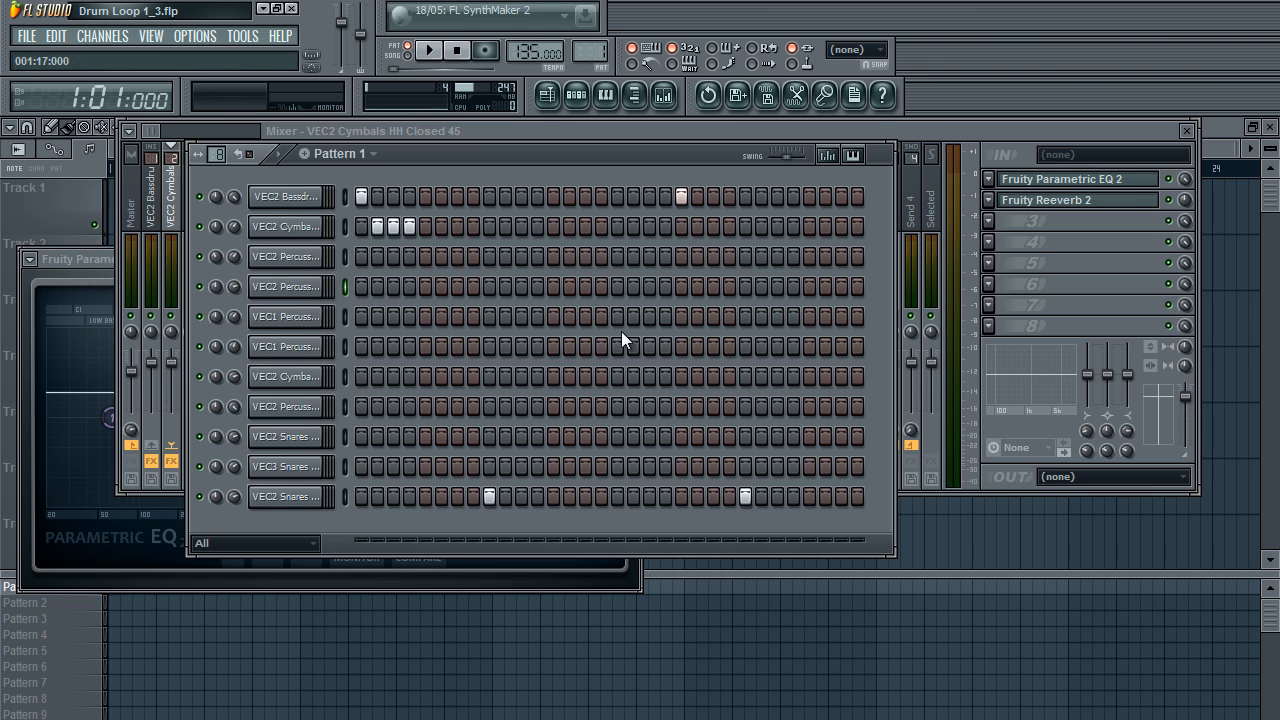
{"action": "left_click", "coordinate": [443, 230]}
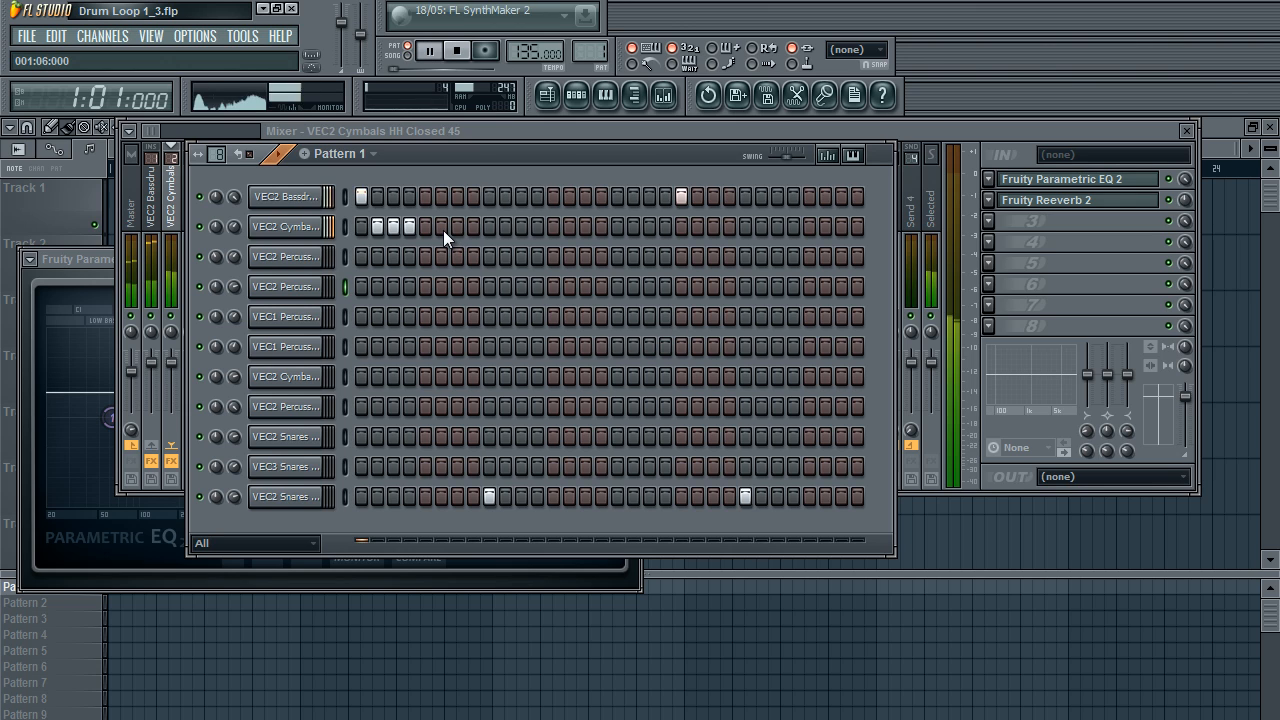
Step: Review the closed hi-hat sample again in its channel settings, then close the settings window
{"action": "left_click", "coordinate": [310, 230]}
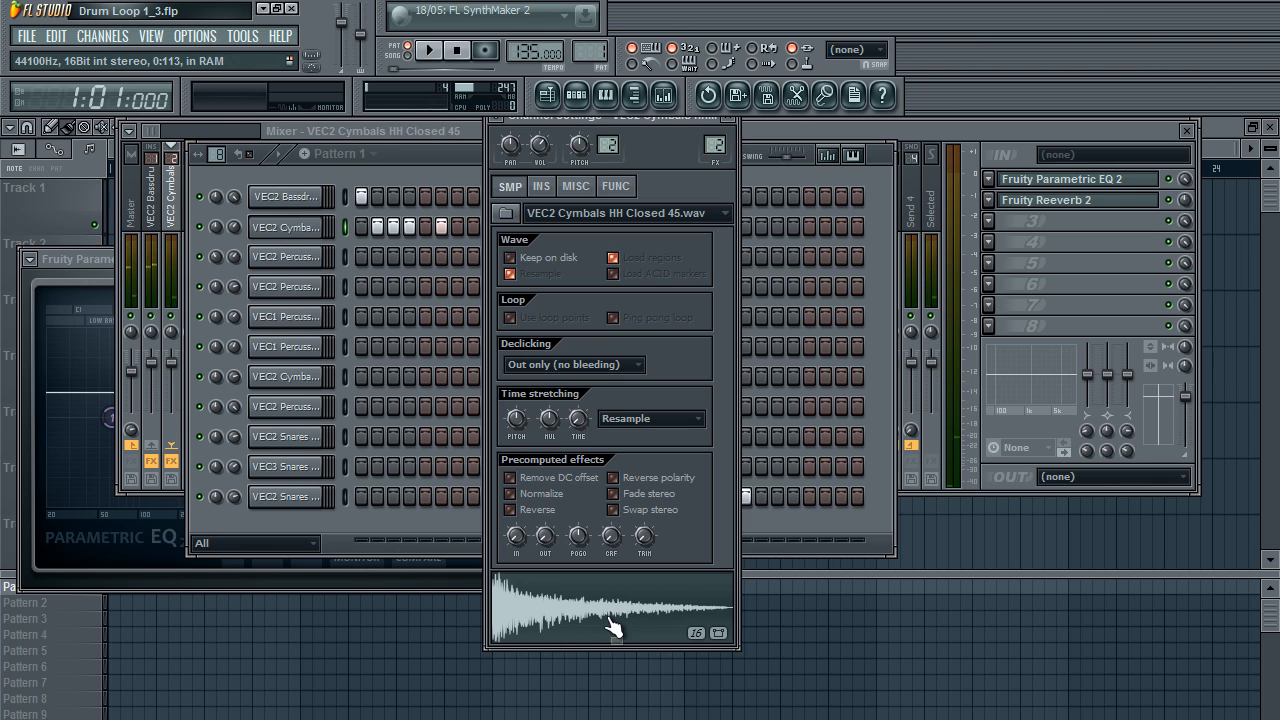
{"action": "left_click_drag", "start_coordinate": [622, 122], "coordinate": [610, 162]}
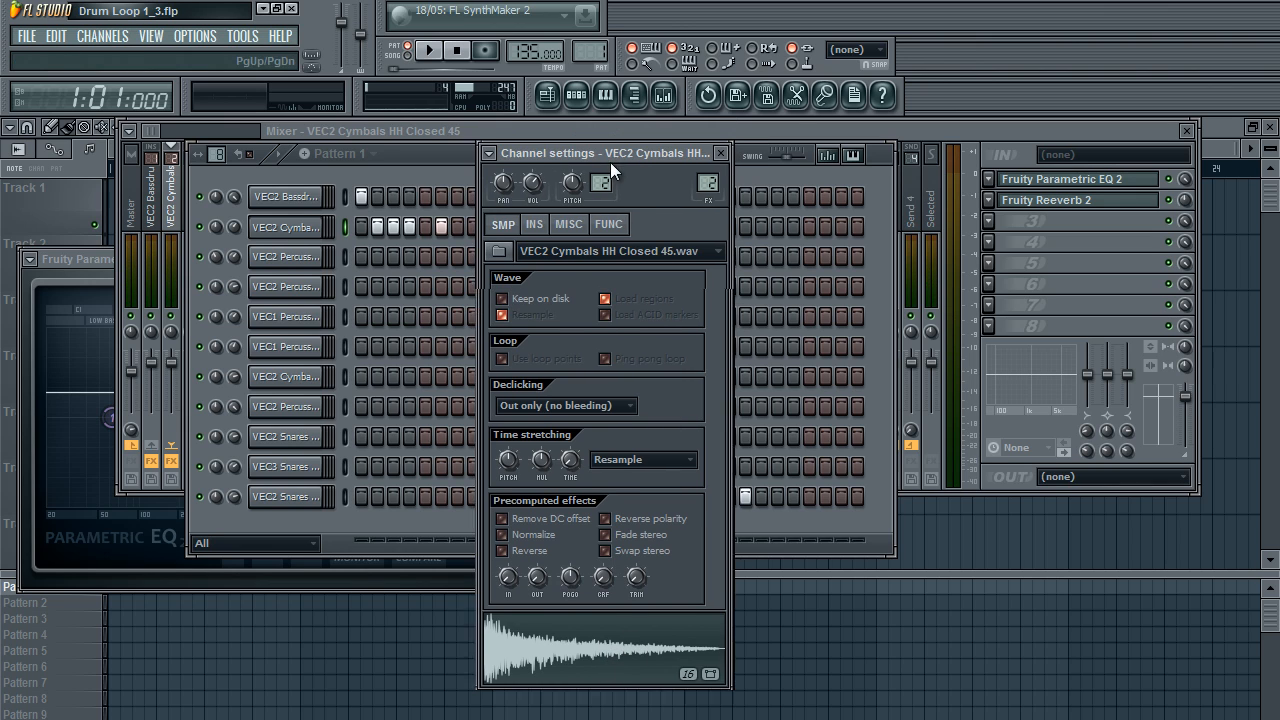
{"action": "left_click", "coordinate": [718, 160]}
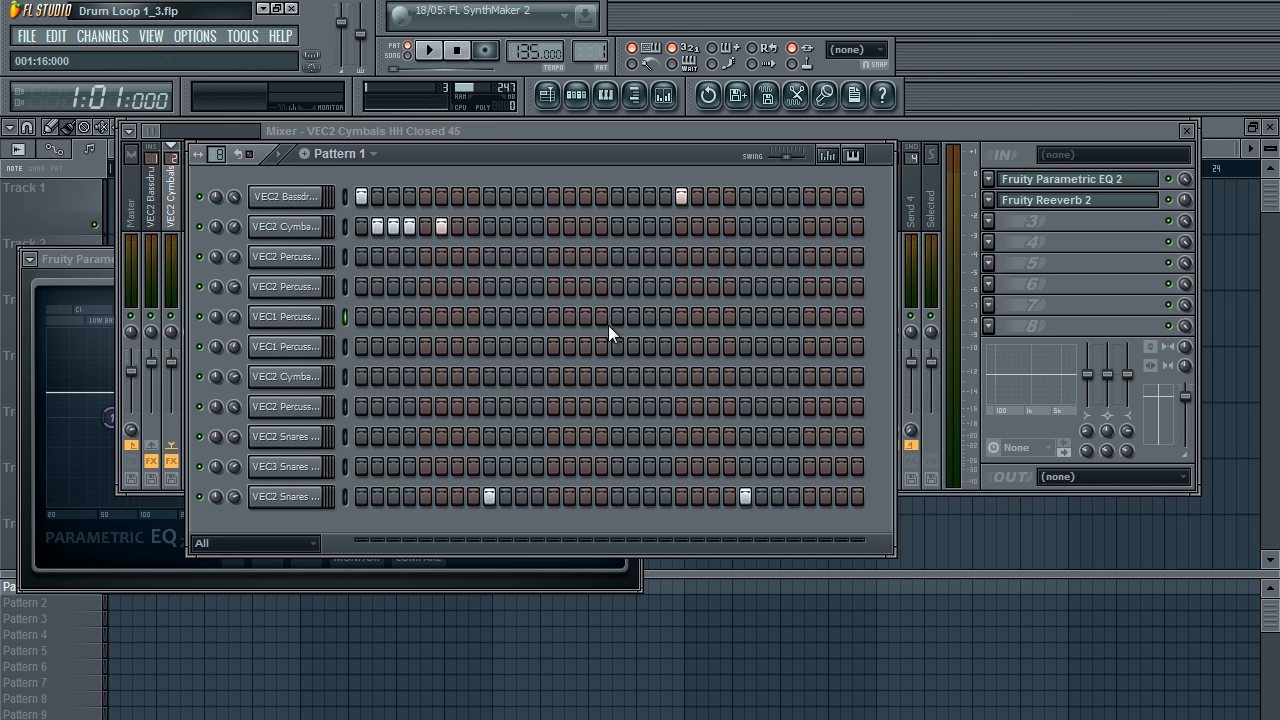
Step: Place closed hi-hat hits on steps 8, 9 and 11 through 20 while playing the pattern to check the rhythm
{"action": "key", "text": "space"}
{"action": "left_click", "coordinate": [471, 228]}
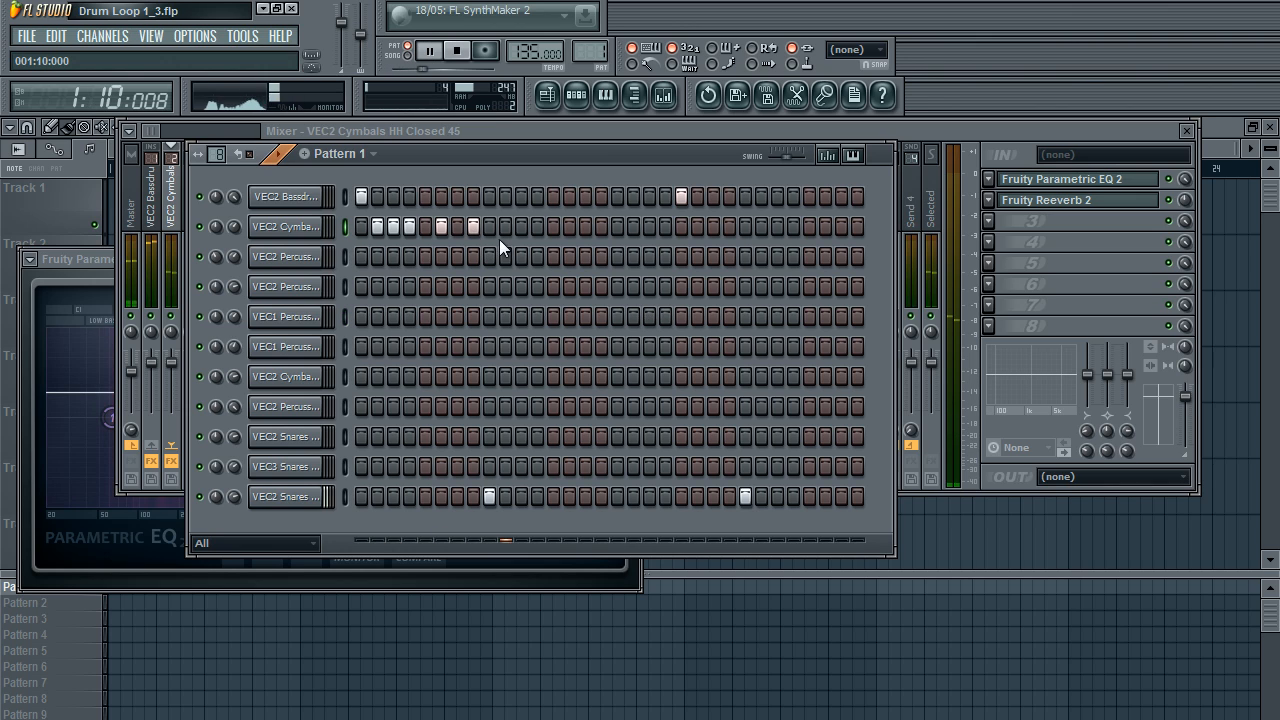
{"action": "left_click", "coordinate": [489, 226]}
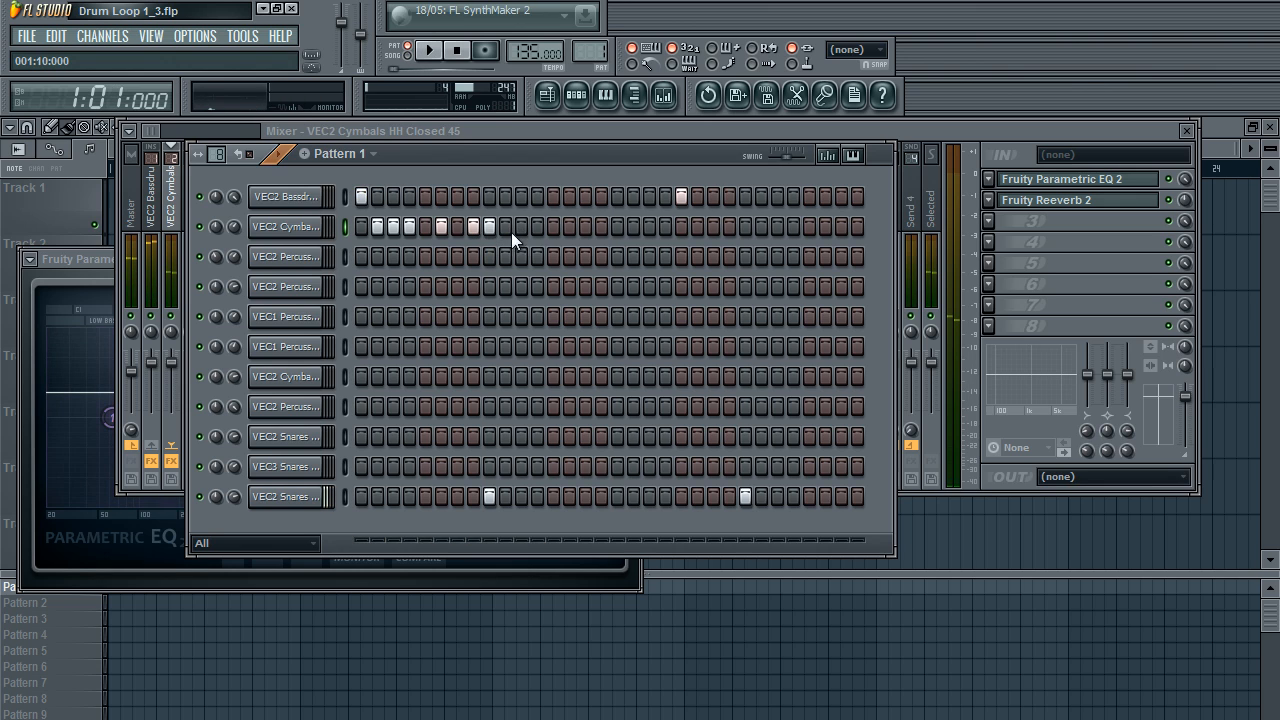
{"action": "left_click_drag", "start_coordinate": [524, 231], "coordinate": [661, 222]}
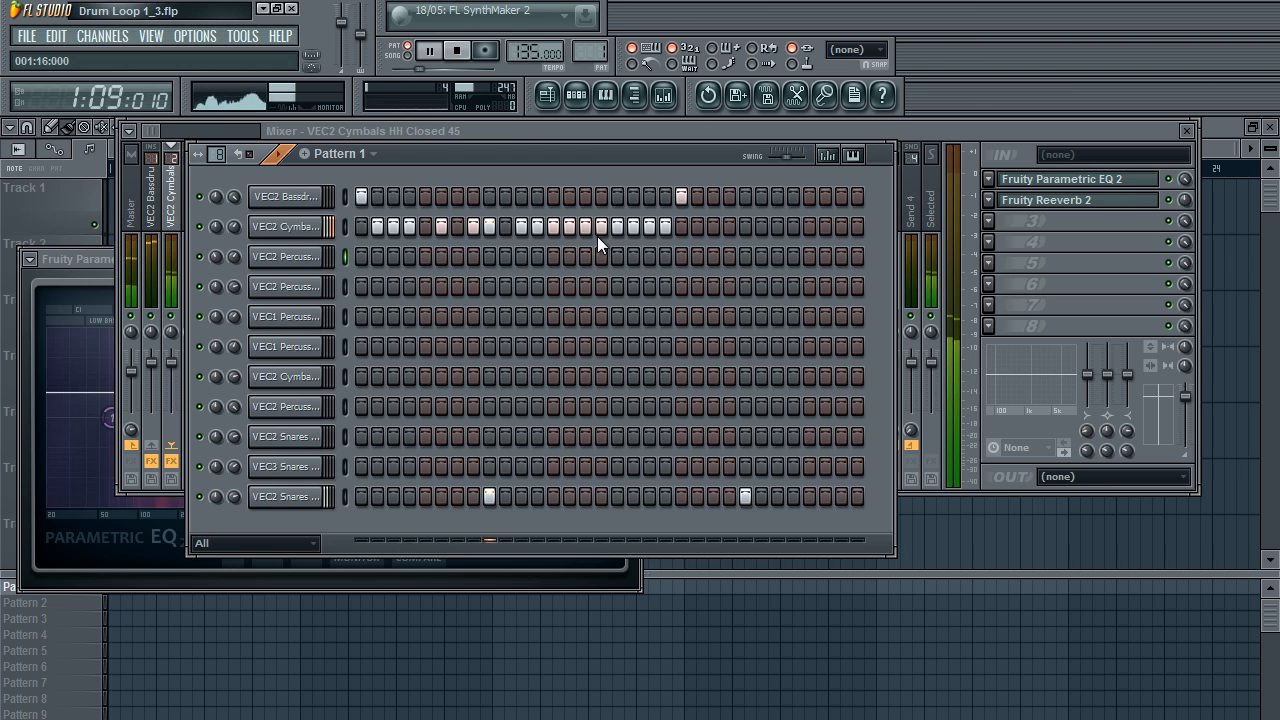
Step: Compare the loop with and without the closed hi-hat hit on step 17, leaving that step cleared
{"action": "right_click", "coordinate": [617, 229]}
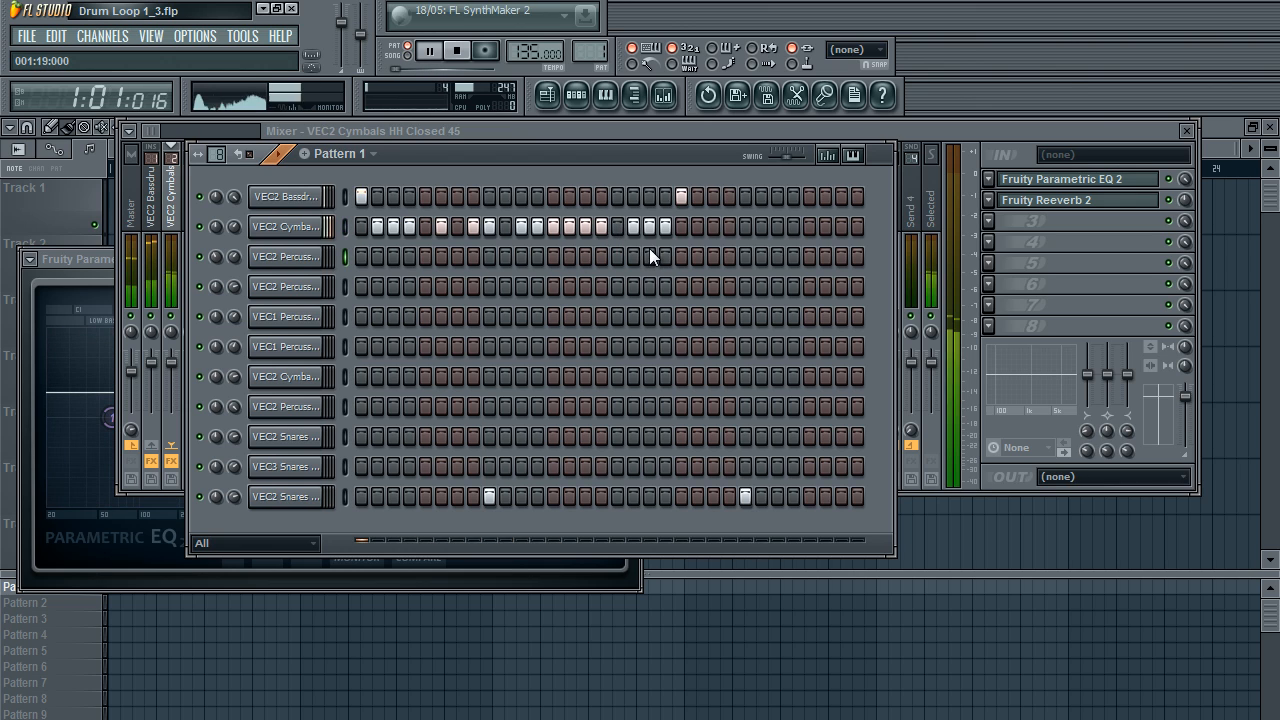
{"action": "left_click", "coordinate": [617, 229]}
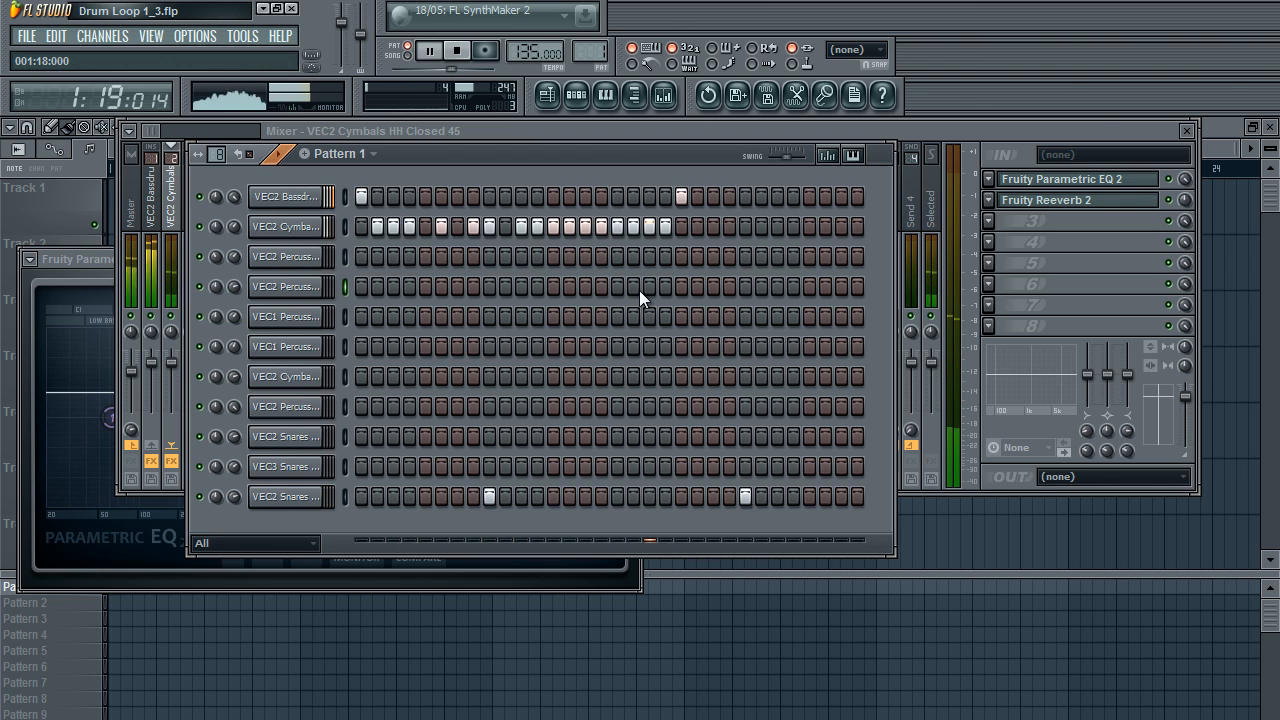
{"action": "key", "text": "space"}
{"action": "key", "text": "space"}
{"action": "right_click", "coordinate": [613, 229]}
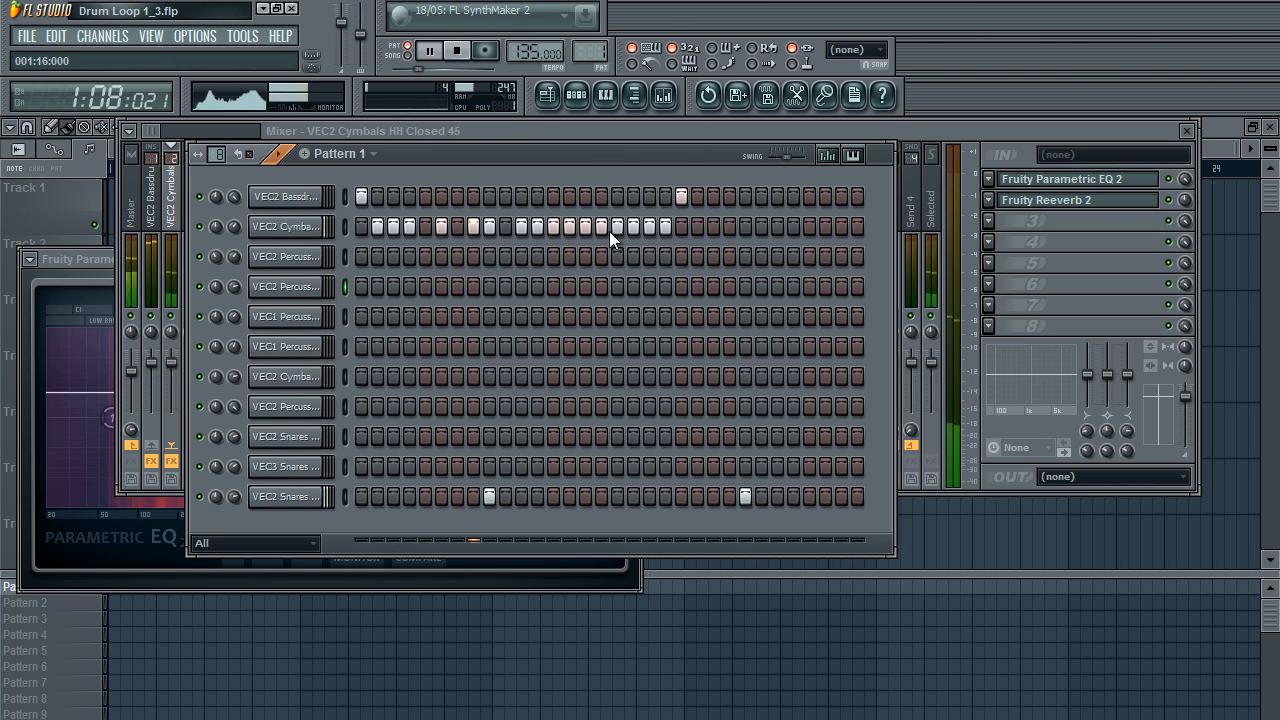
{"action": "key", "text": "space"}
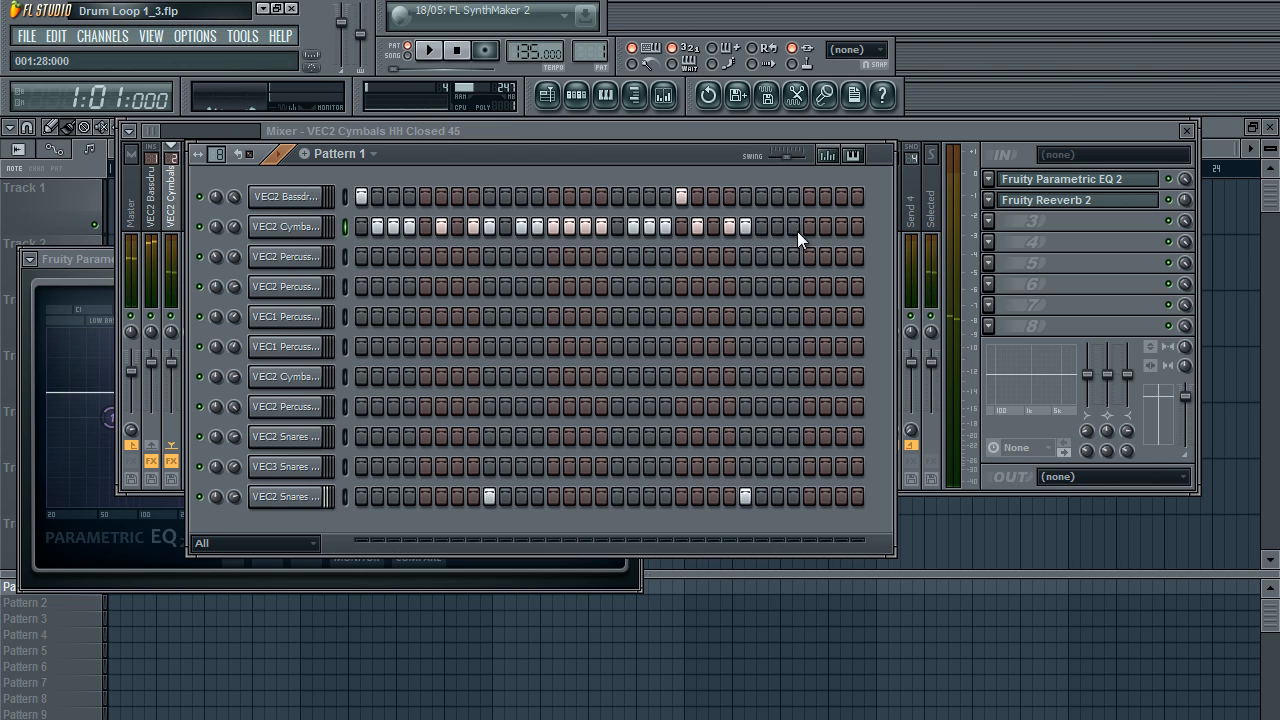
Step: Place closed hi-hat hits on steps 22, 24, 25 and 29 through 32, and clear steps 11, 12, 27 and 28
{"action": "left_click_drag", "start_coordinate": [806, 230], "coordinate": [857, 228]}
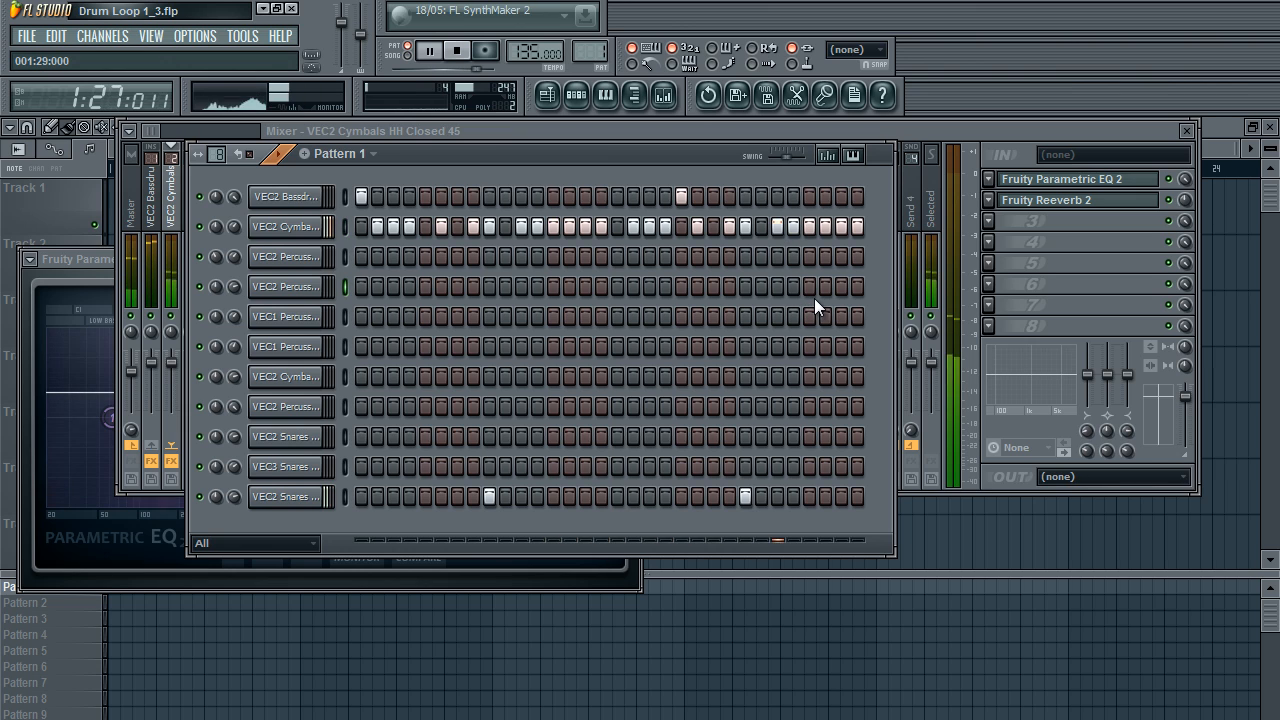
{"action": "right_click", "coordinate": [791, 224]}
{"action": "right_click", "coordinate": [777, 226]}
{"action": "right_click", "coordinate": [533, 231]}
{"action": "right_click", "coordinate": [517, 233]}
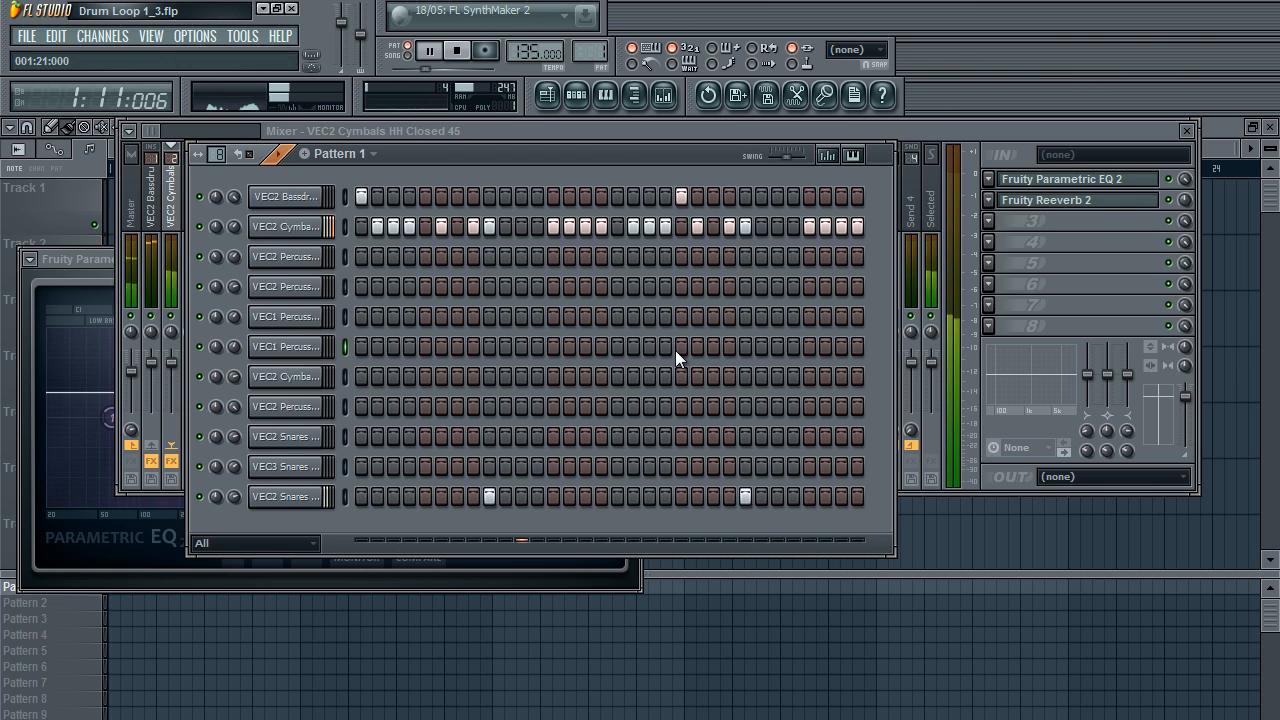
{"action": "key", "text": "space"}
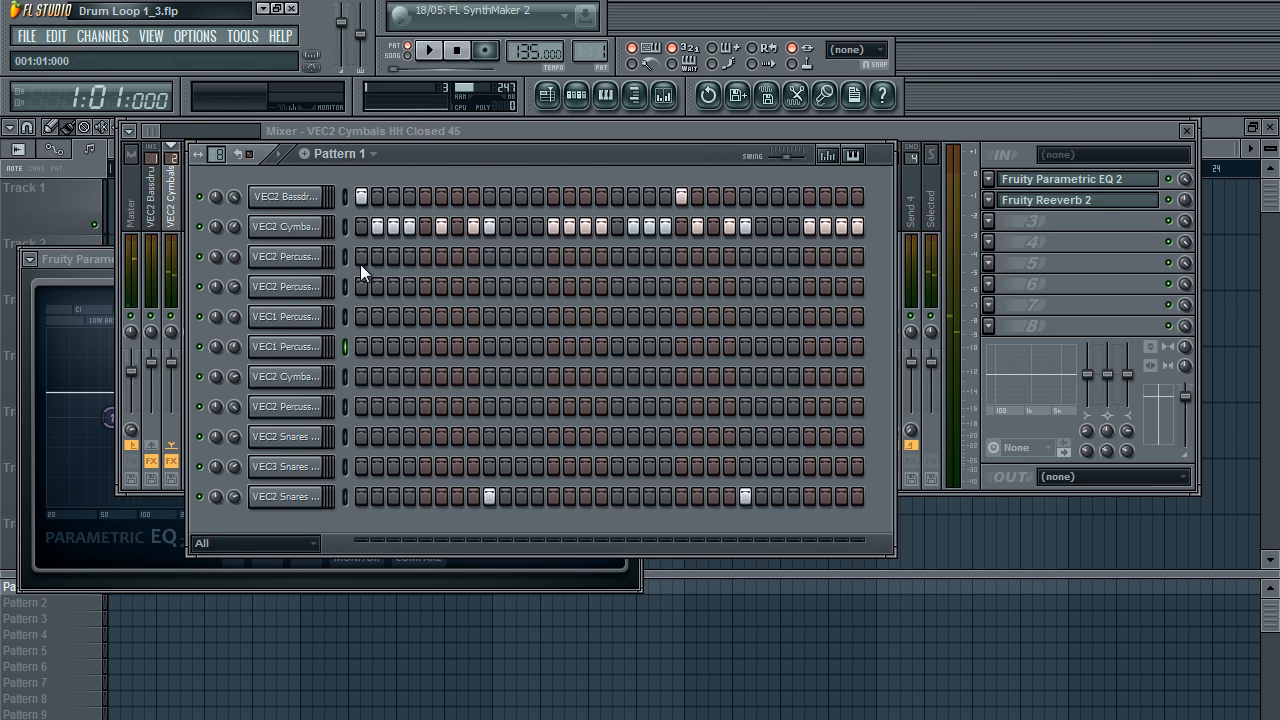
Step: Check the VEC2 Percussion 25 channel and place its hits on steps 11 and 31 while playing the pattern
{"action": "left_click", "coordinate": [316, 322]}
{"action": "left_click", "coordinate": [462, 512]}
{"action": "key", "text": "space"}
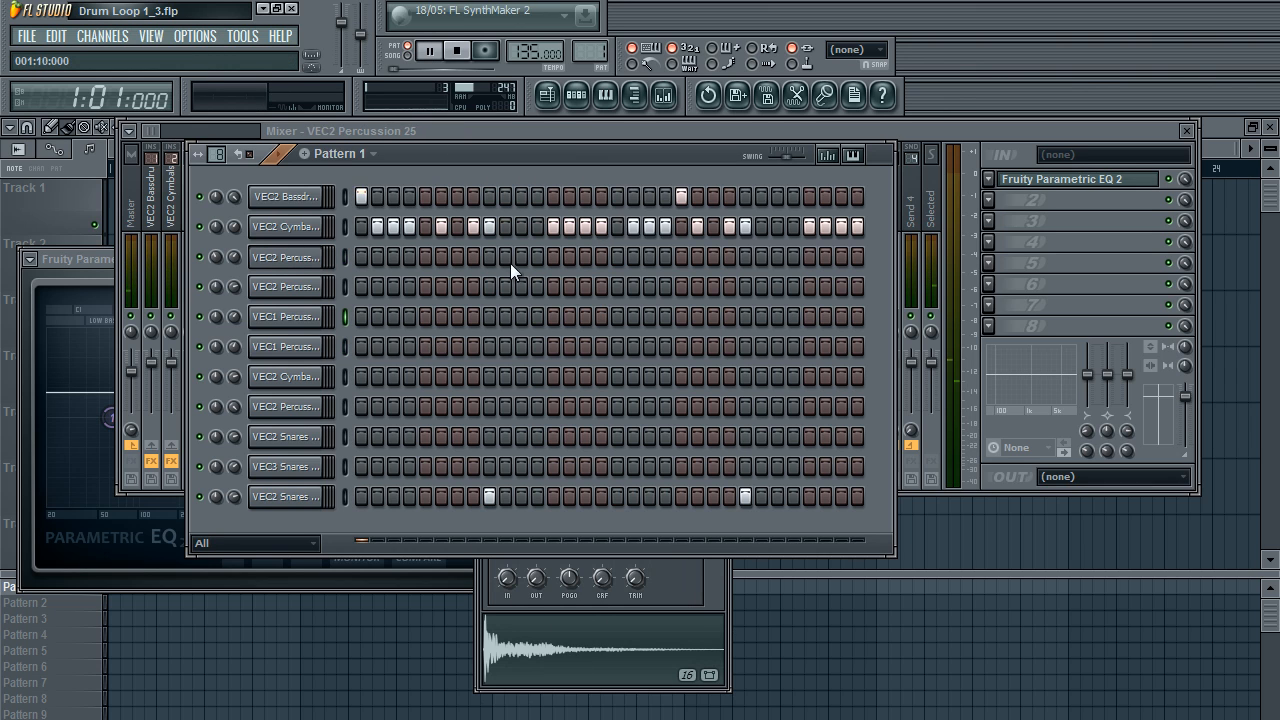
{"action": "left_click", "coordinate": [584, 252]}
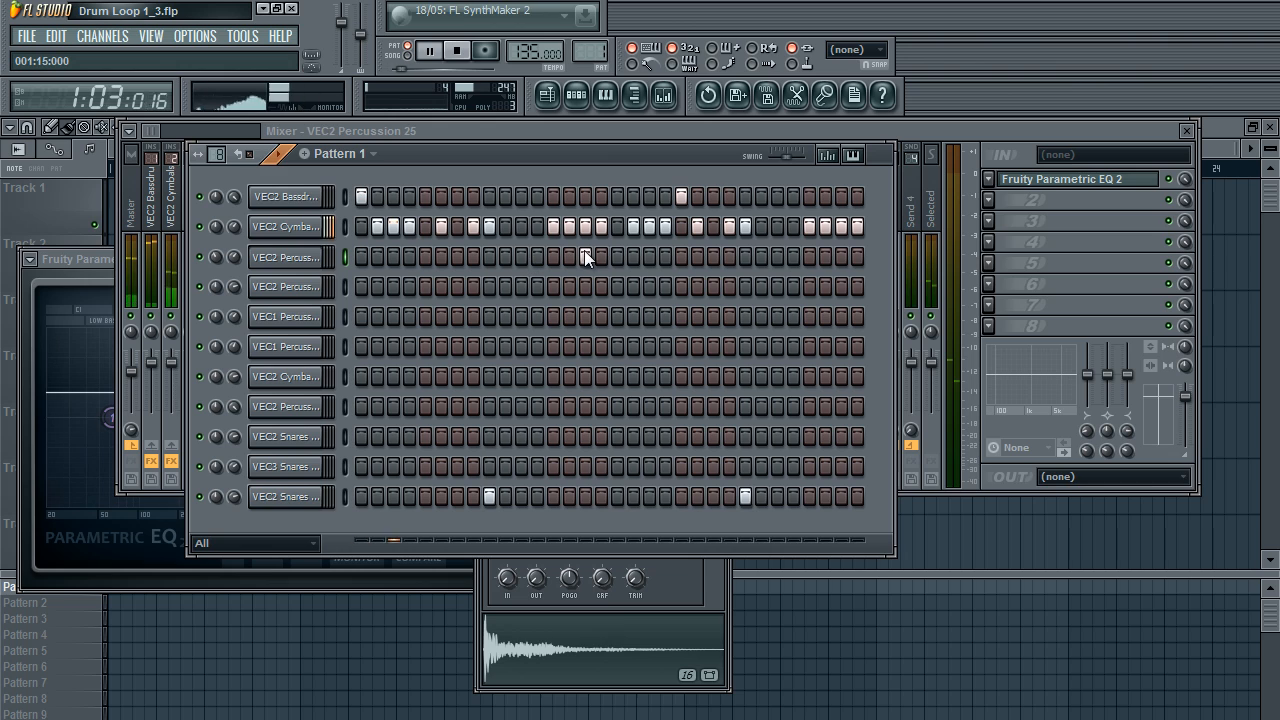
{"action": "left_click", "coordinate": [589, 258]}
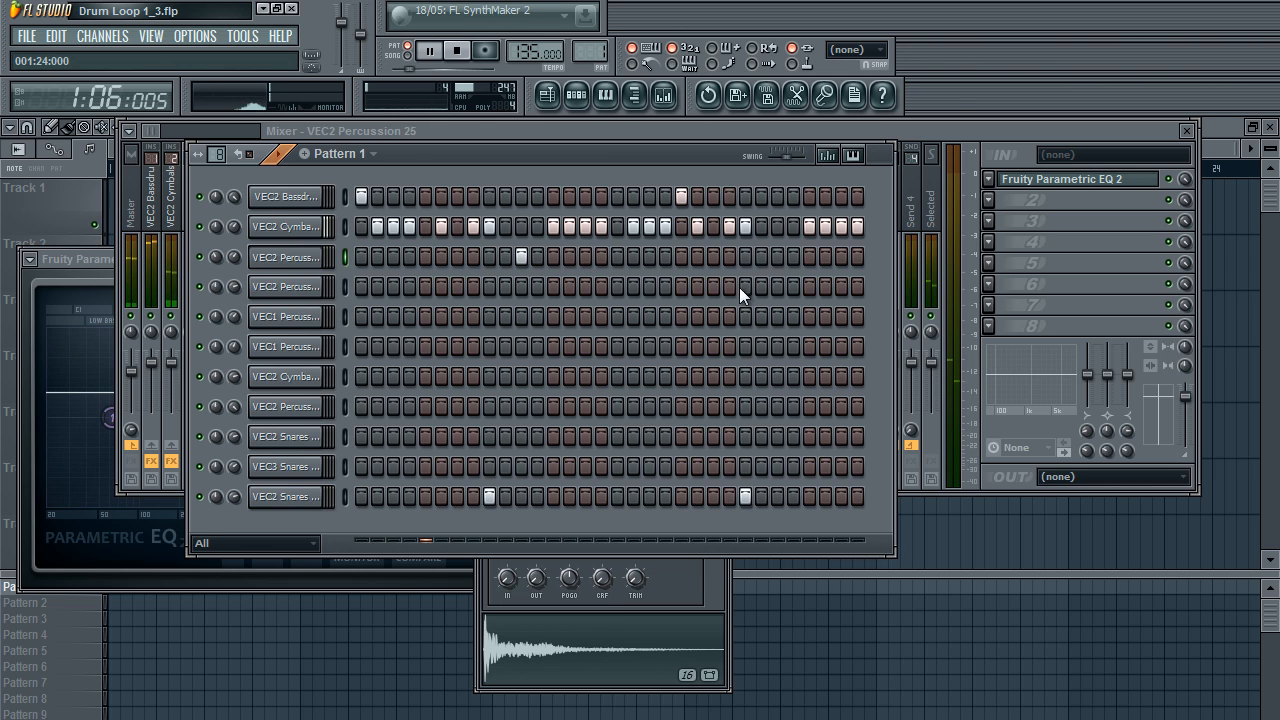
{"action": "left_click", "coordinate": [839, 256]}
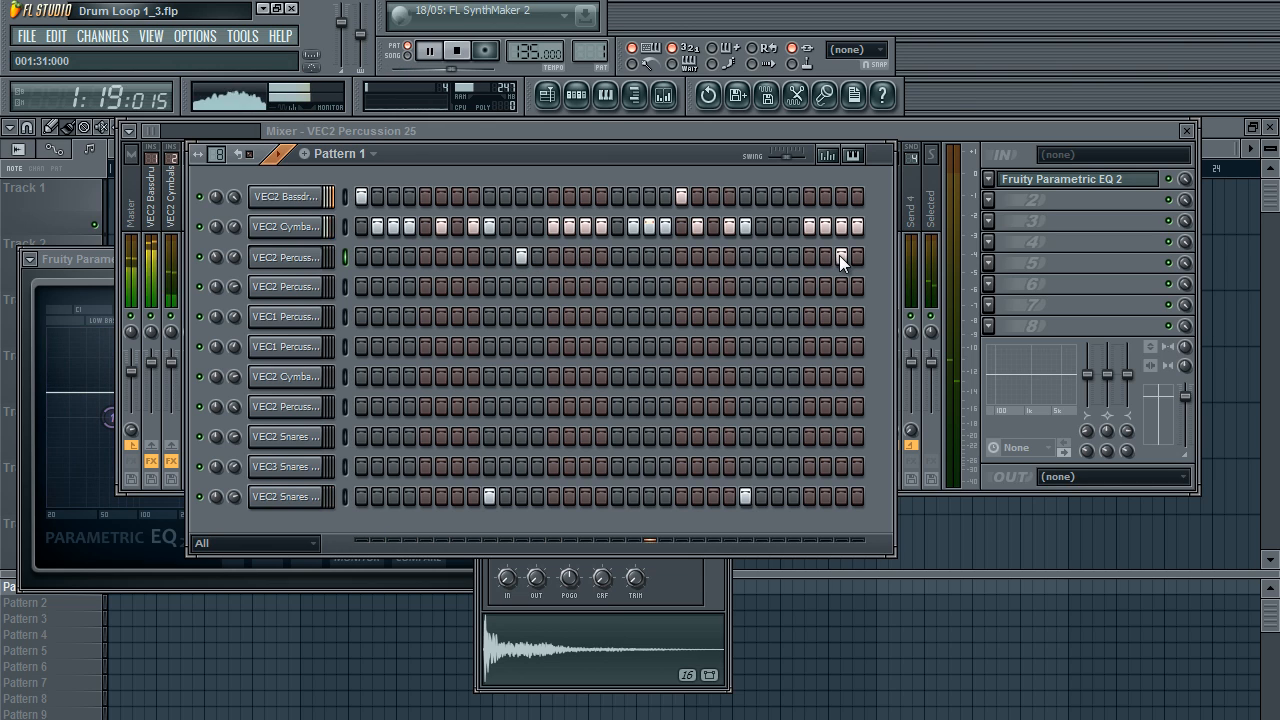
{"action": "right_click", "coordinate": [838, 370]}
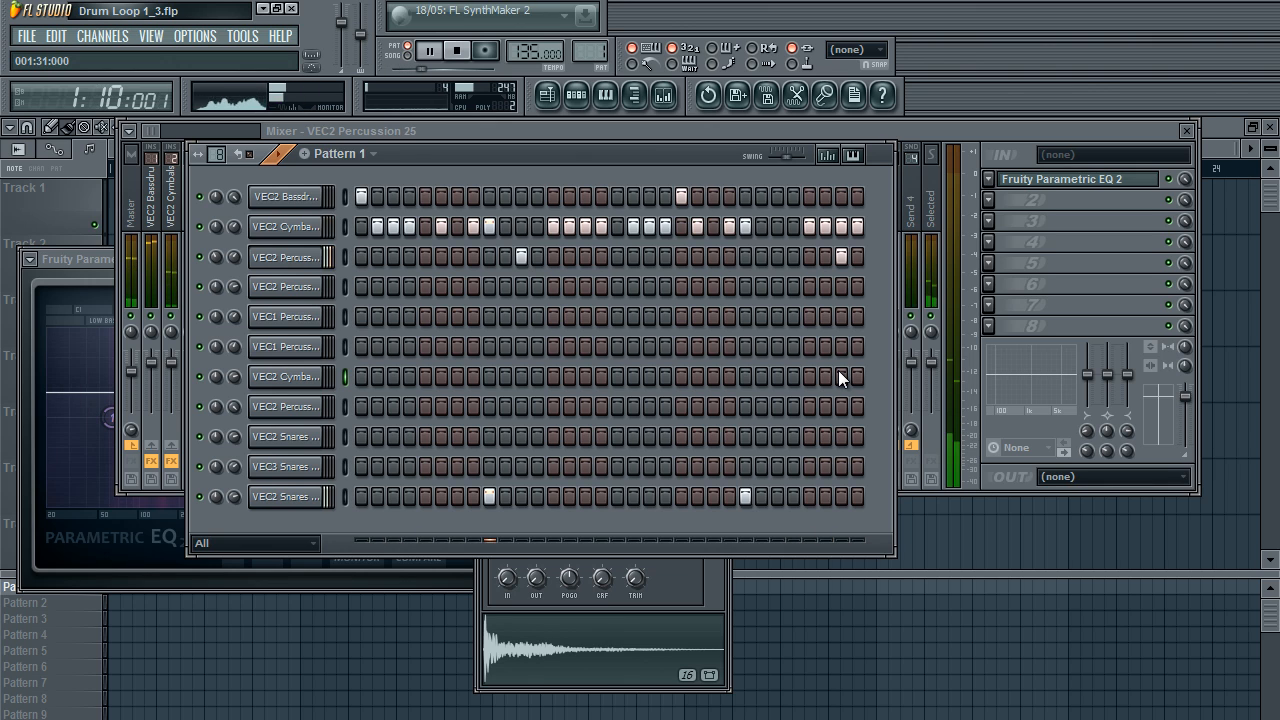
{"action": "key", "text": "space"}
Step: Audition the VEC2 Percussion 26 sample in its channel settings and place its hit on step 5
{"action": "left_click", "coordinate": [308, 292]}
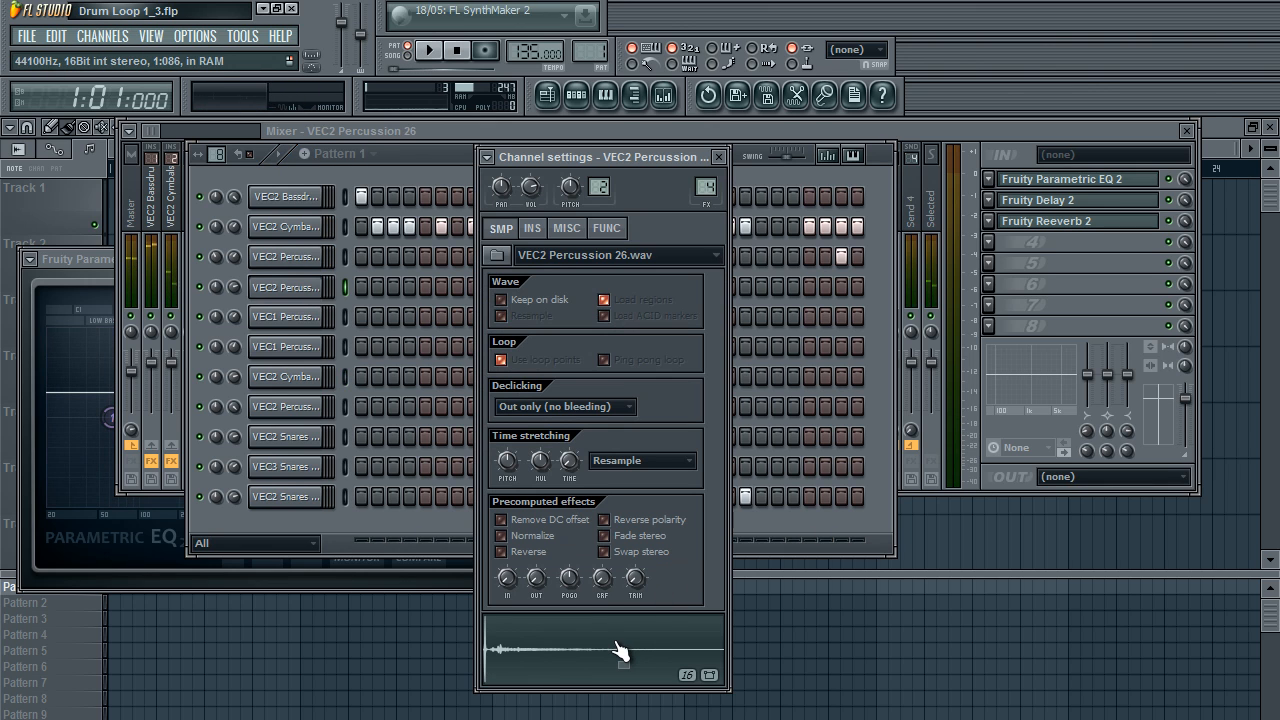
{"action": "left_click", "coordinate": [718, 157]}
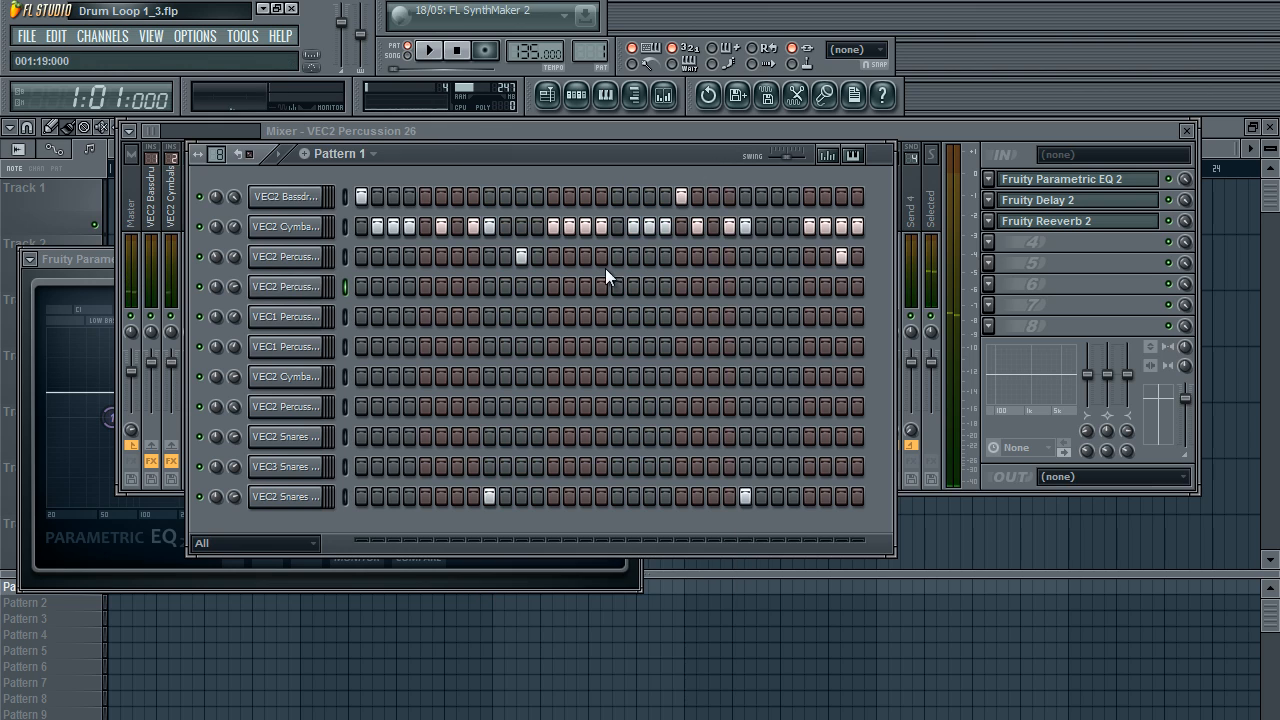
{"action": "key", "text": "space"}
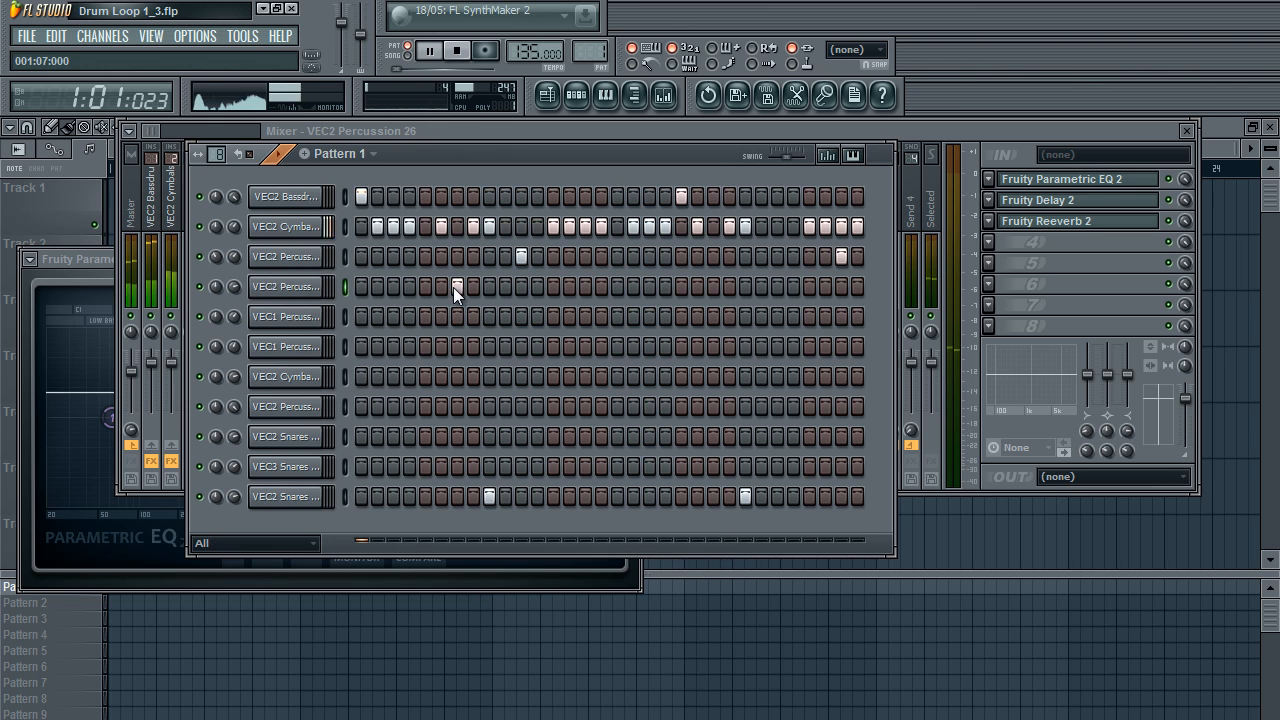
{"action": "left_click", "coordinate": [425, 287]}
Step: Try a second VEC2 Percussion 26 hit on steps 19, 21 and 27, settling it on step 29
{"action": "left_click", "coordinate": [650, 289]}
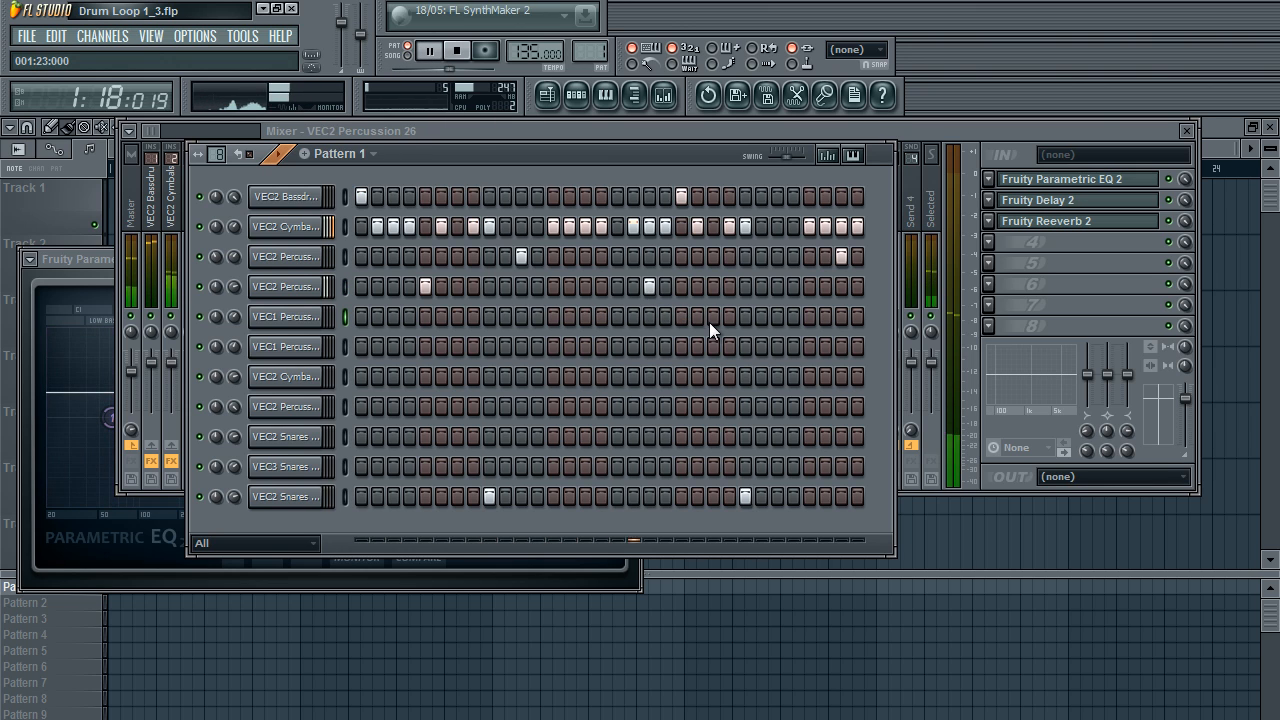
{"action": "right_click", "coordinate": [649, 289]}
{"action": "left_click", "coordinate": [680, 287]}
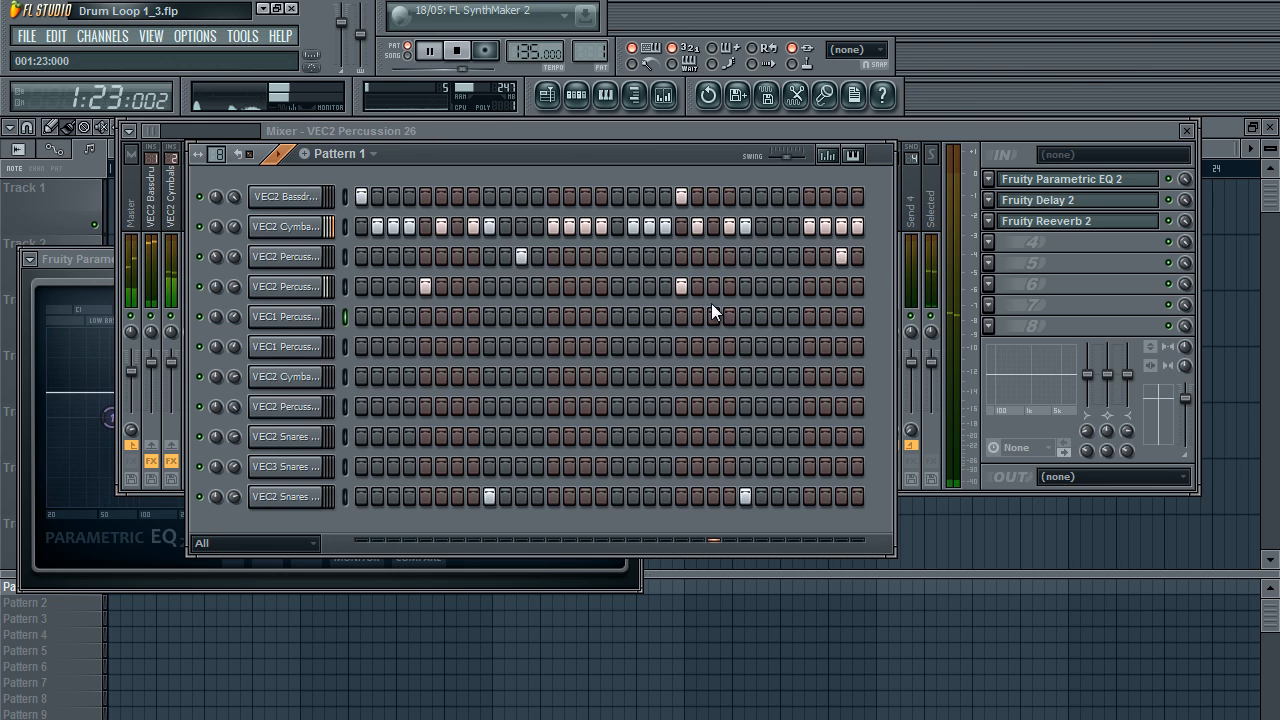
{"action": "right_click", "coordinate": [683, 287]}
{"action": "left_click", "coordinate": [778, 287]}
{"action": "right_click", "coordinate": [780, 288]}
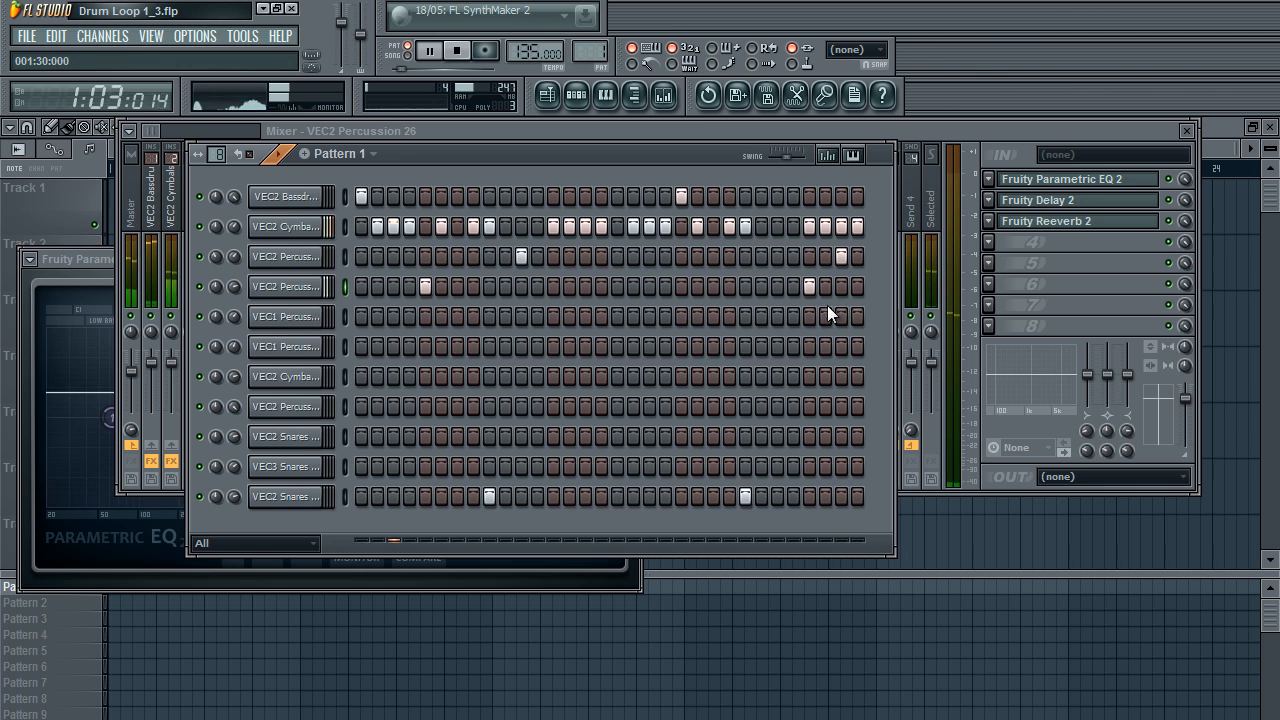
Step: Open the VEC1 Percussion 044 channel, try its hit on steps 8 and 7, and settle it on step 23
{"action": "left_click", "coordinate": [288, 320]}
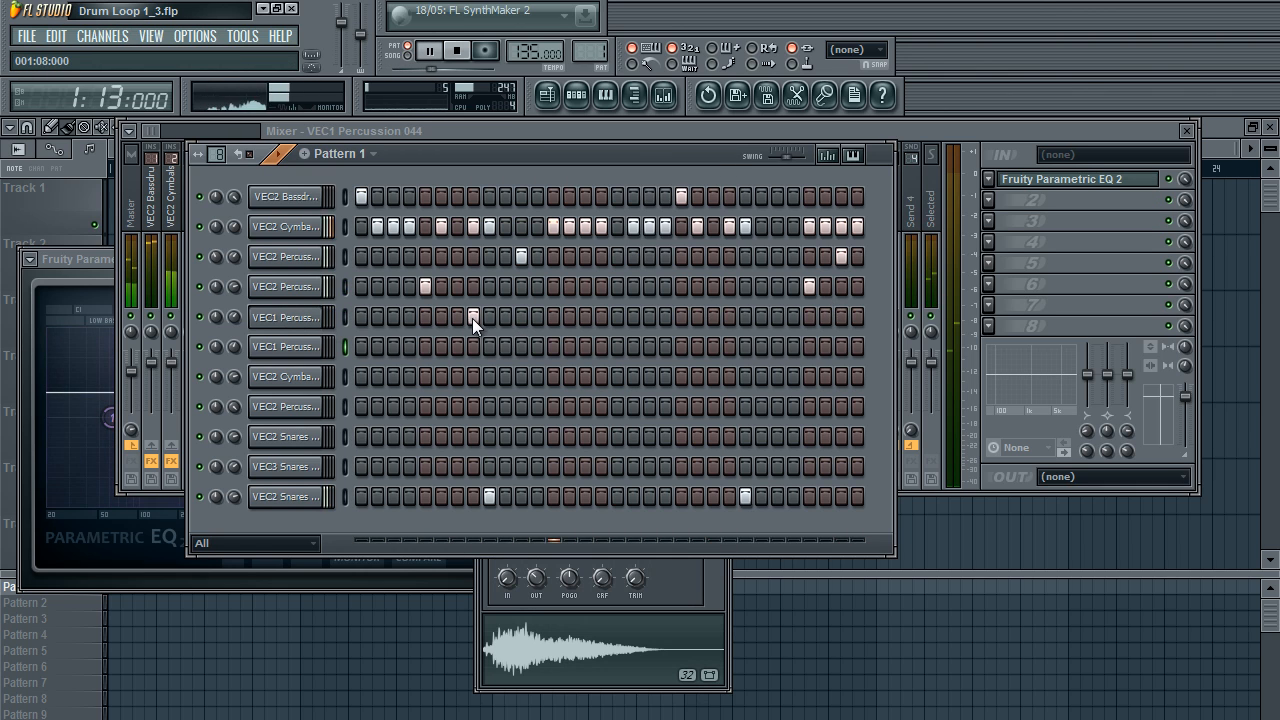
{"action": "left_click", "coordinate": [473, 317]}
{"action": "left_click", "coordinate": [456, 317]}
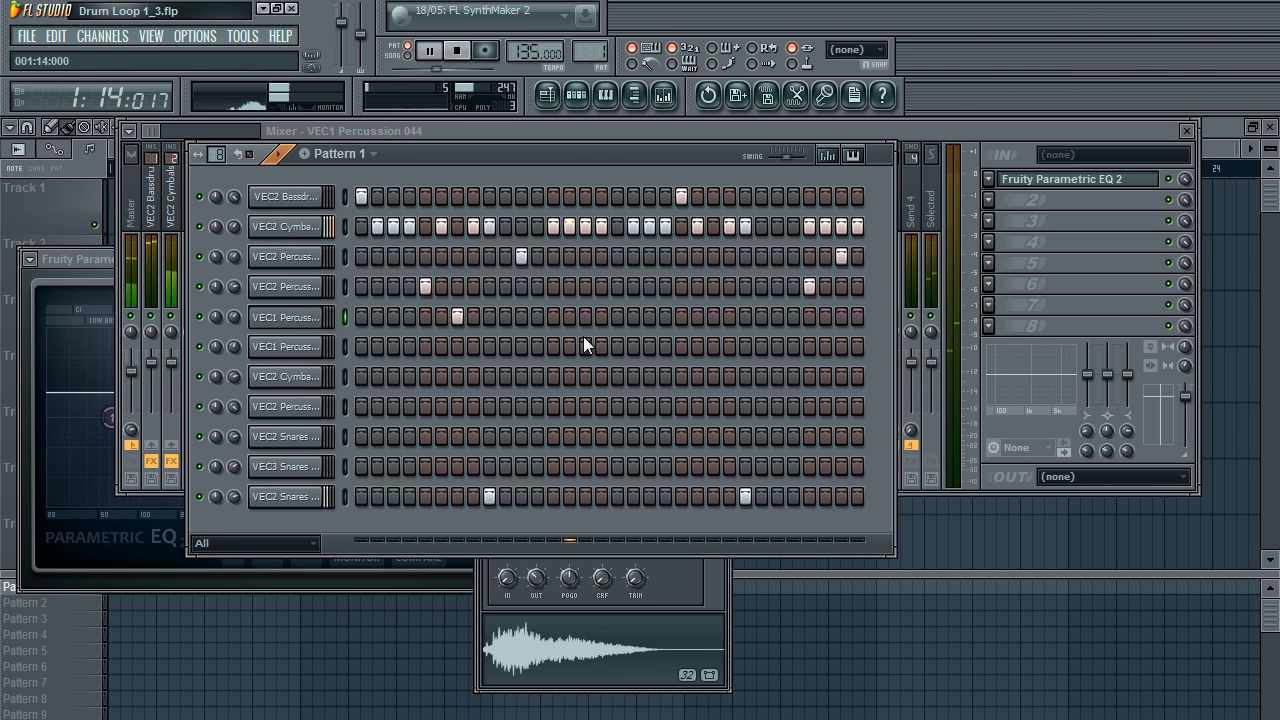
{"action": "left_click", "coordinate": [458, 318]}
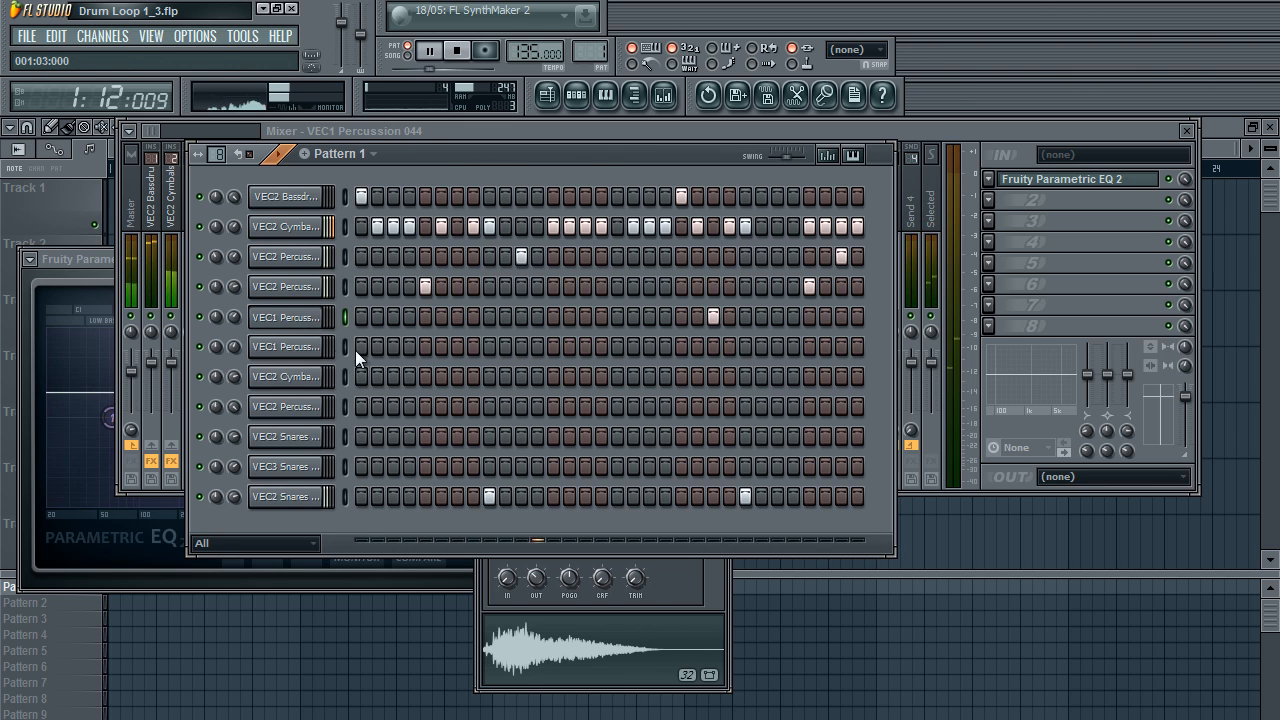
Step: Open the VEC1 Percussion 081 channel and place its hits on steps 3, 11, 19 and 27, playing the pattern to check them
{"action": "left_click", "coordinate": [295, 347]}
{"action": "key", "text": "space"}
{"action": "left_click", "coordinate": [402, 364]}
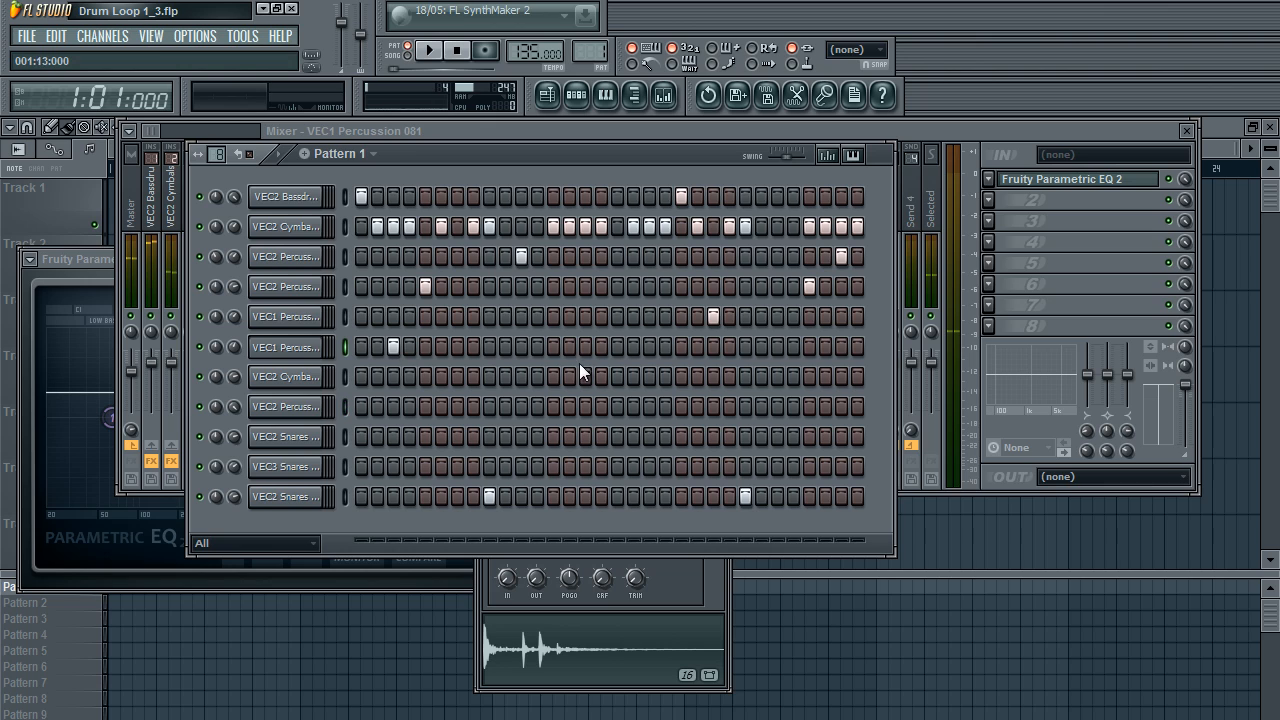
{"action": "left_click", "coordinate": [776, 347]}
{"action": "key", "text": "space"}
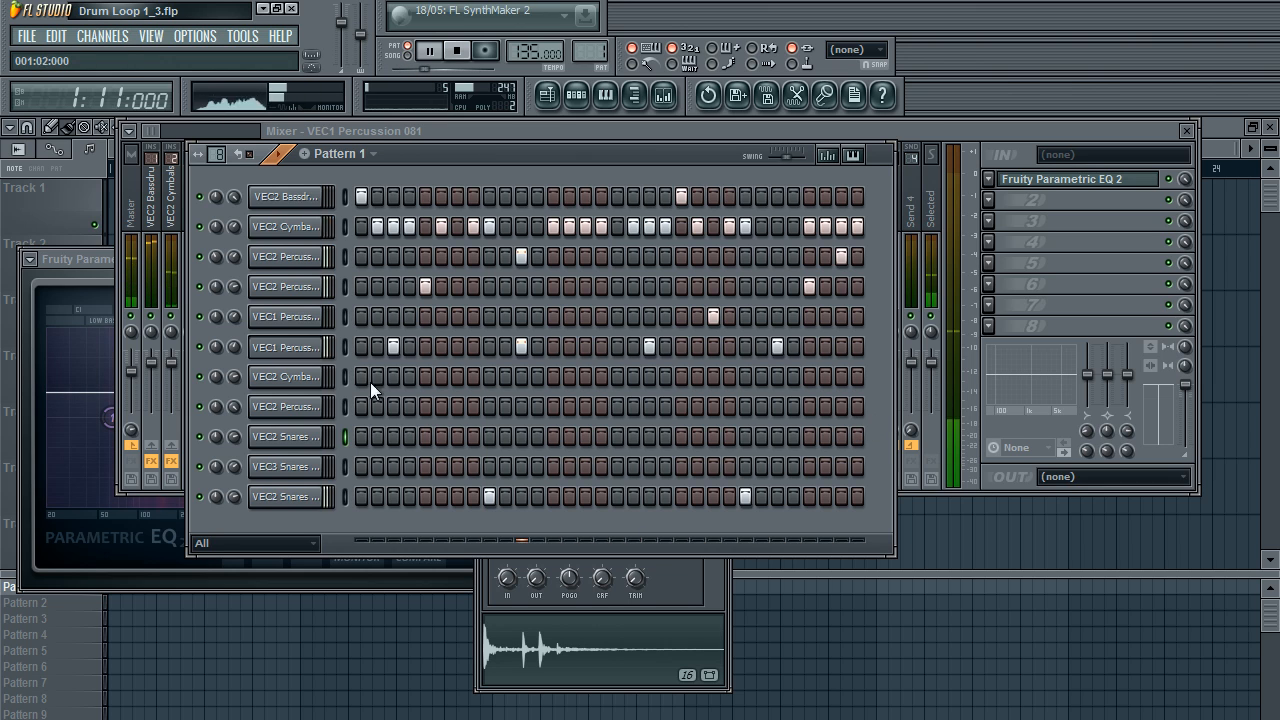
{"action": "key", "text": "space"}
Step: Open the VEC2 Cymbals Ride 04 channel and place ride hits on steps 1, 7 and 15, trying steps 13 and 14 during playback
{"action": "left_click", "coordinate": [285, 378]}
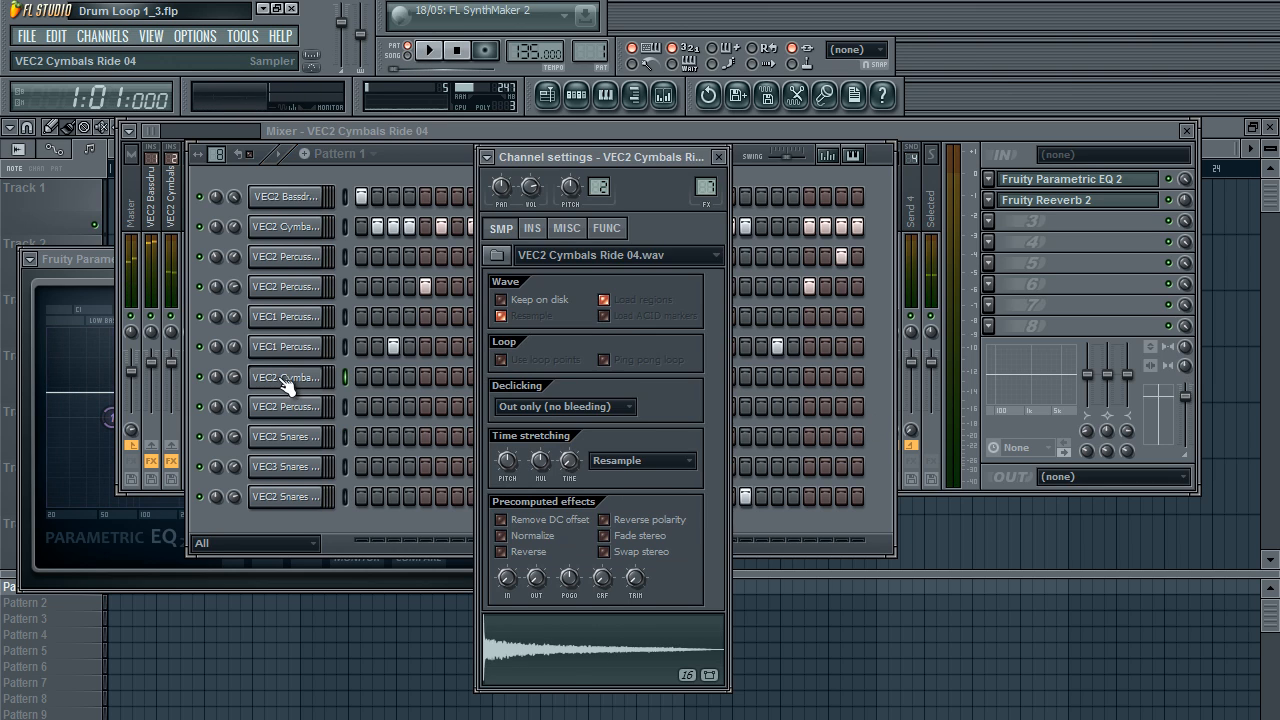
{"action": "left_click", "coordinate": [362, 380]}
{"action": "key", "text": "space"}
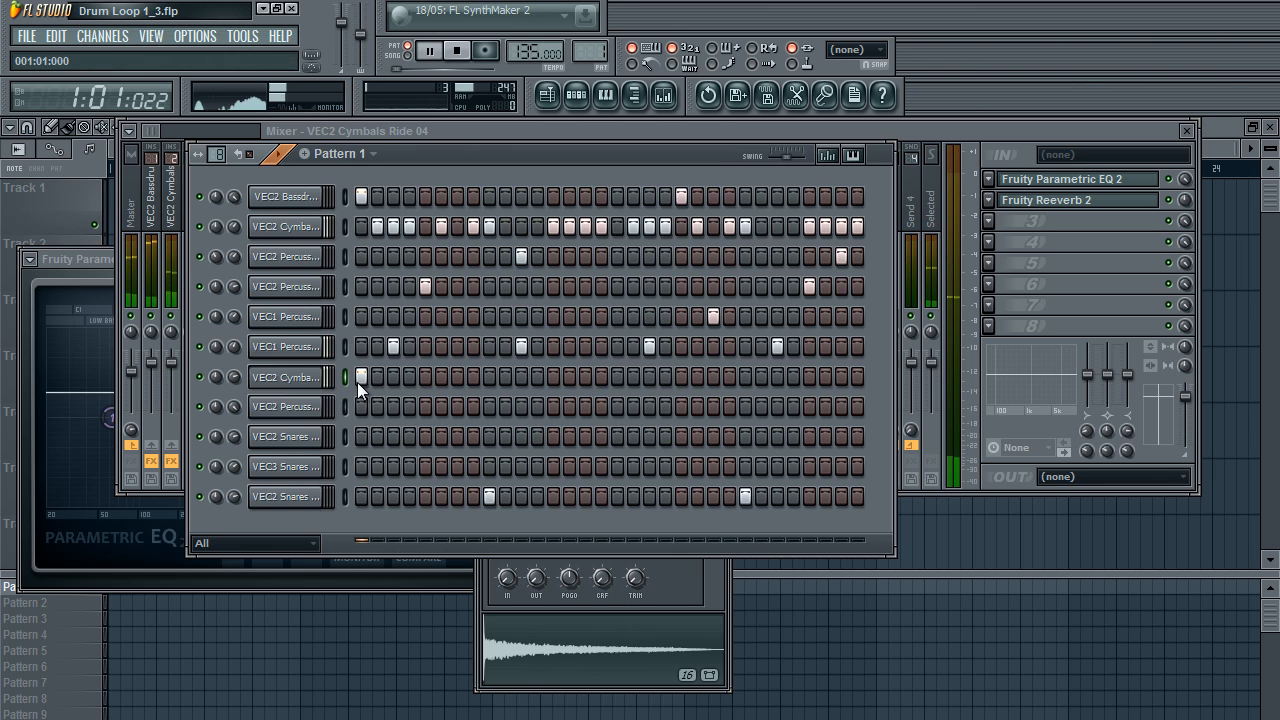
{"action": "left_click", "coordinate": [457, 377]}
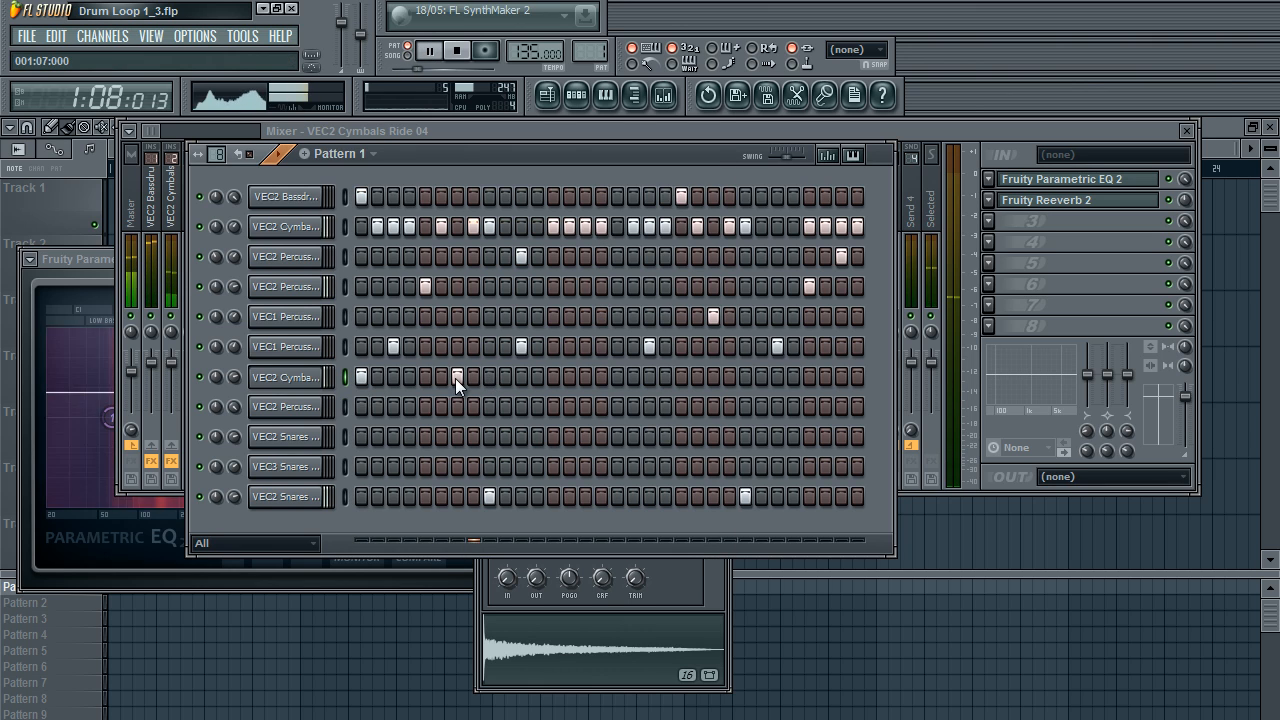
{"action": "left_click", "coordinate": [555, 377]}
{"action": "right_click", "coordinate": [558, 378]}
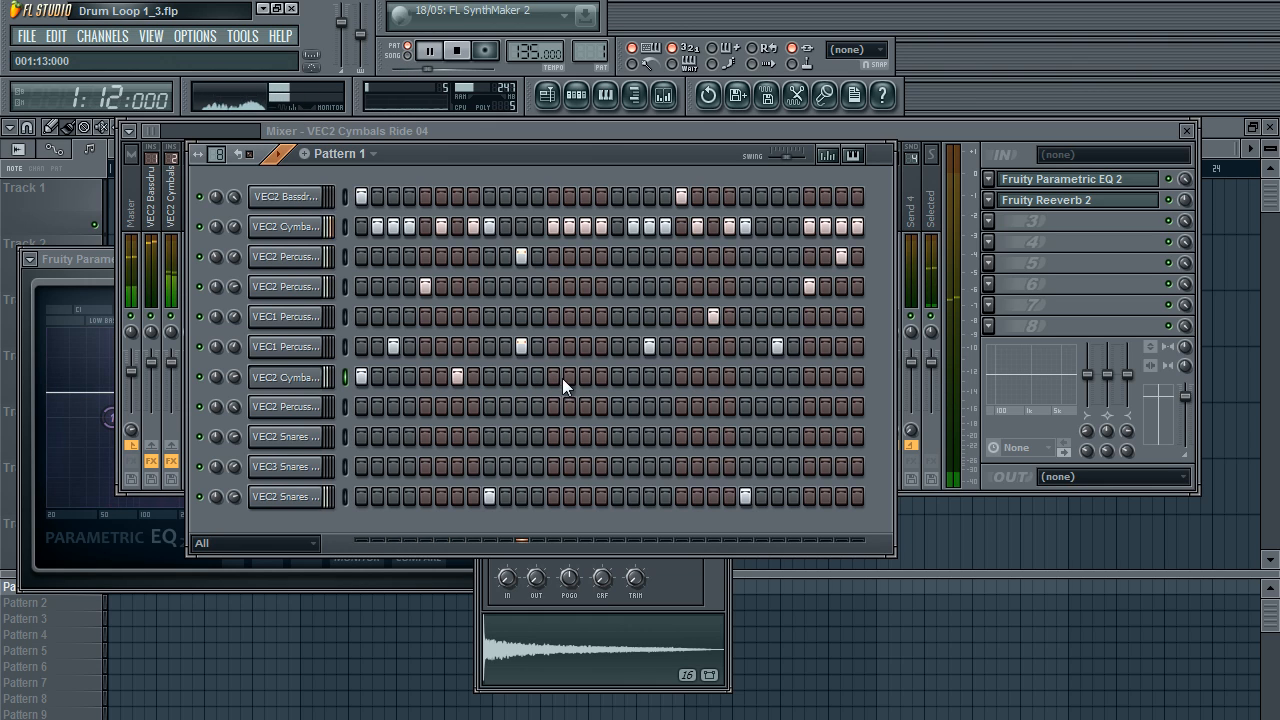
{"action": "left_click", "coordinate": [569, 378]}
{"action": "left_click", "coordinate": [585, 378]}
{"action": "right_click", "coordinate": [568, 379]}
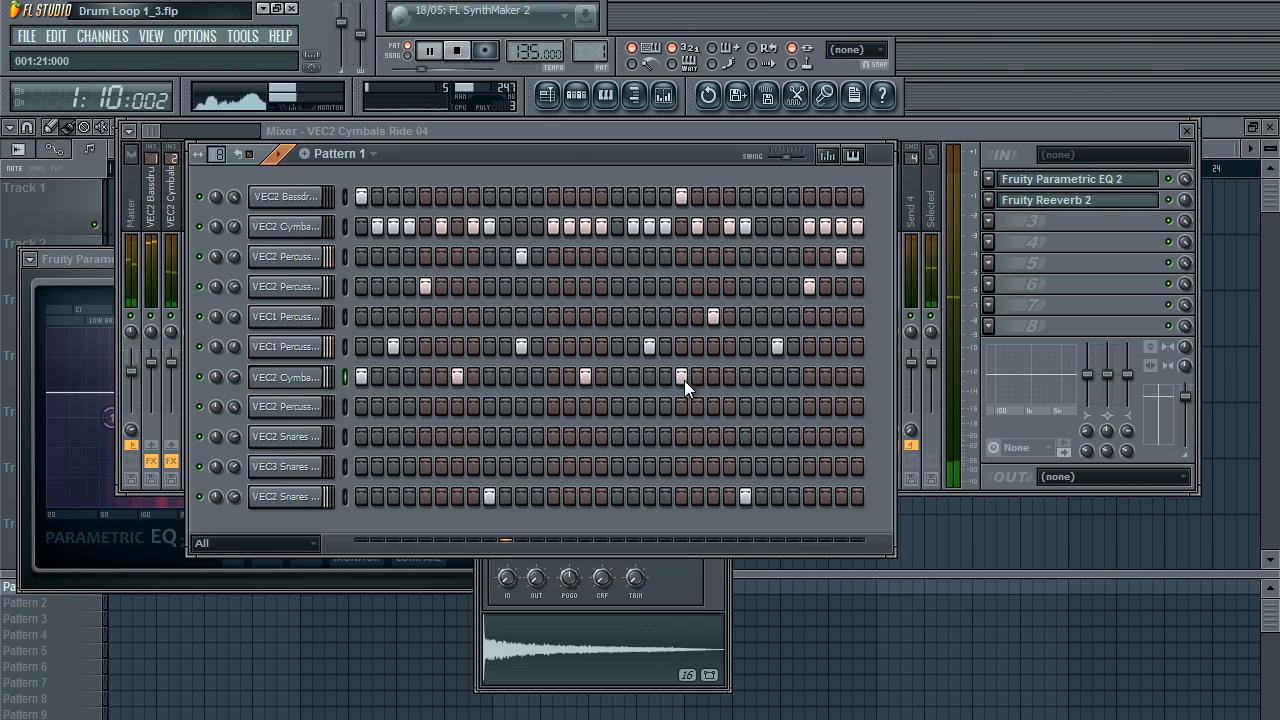
Step: Move the fourth ride cymbal hit from step 21 to step 19 and add ride hits on steps 25 and 29
{"action": "left_click", "coordinate": [682, 378]}
{"action": "right_click", "coordinate": [681, 378]}
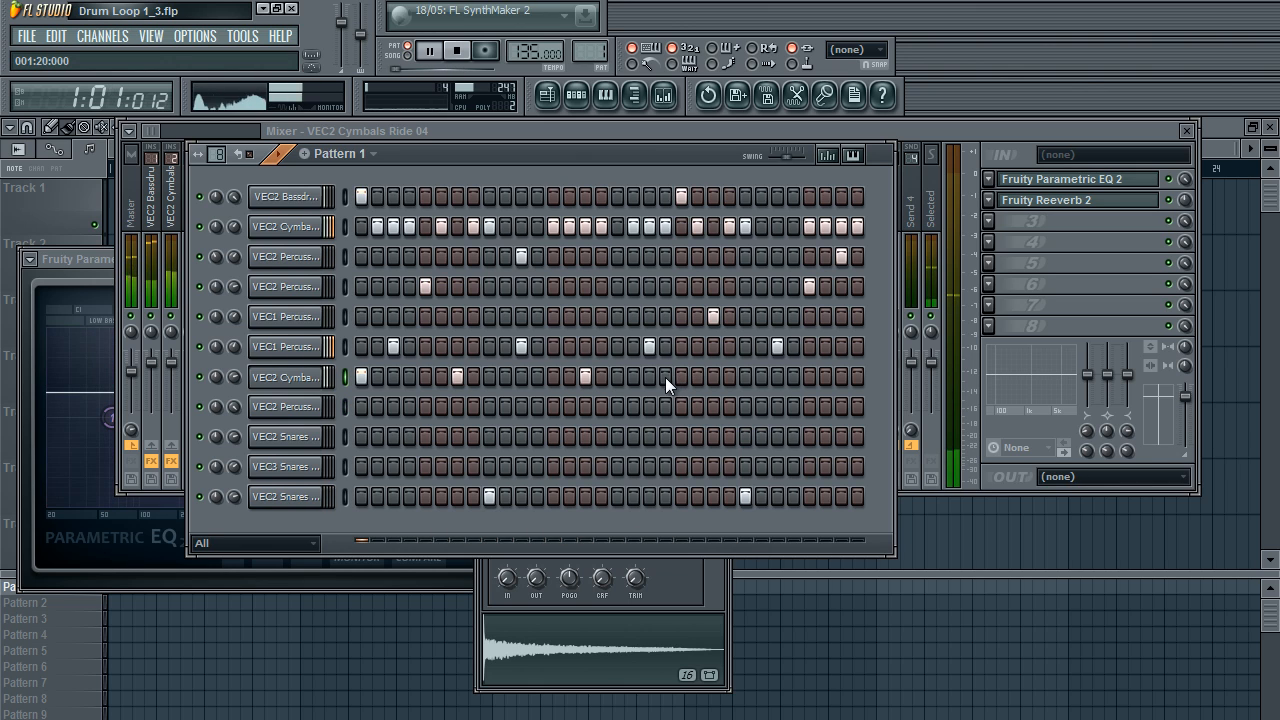
{"action": "left_click", "coordinate": [650, 377]}
{"action": "left_click", "coordinate": [745, 377]}
{"action": "left_click", "coordinate": [810, 378]}
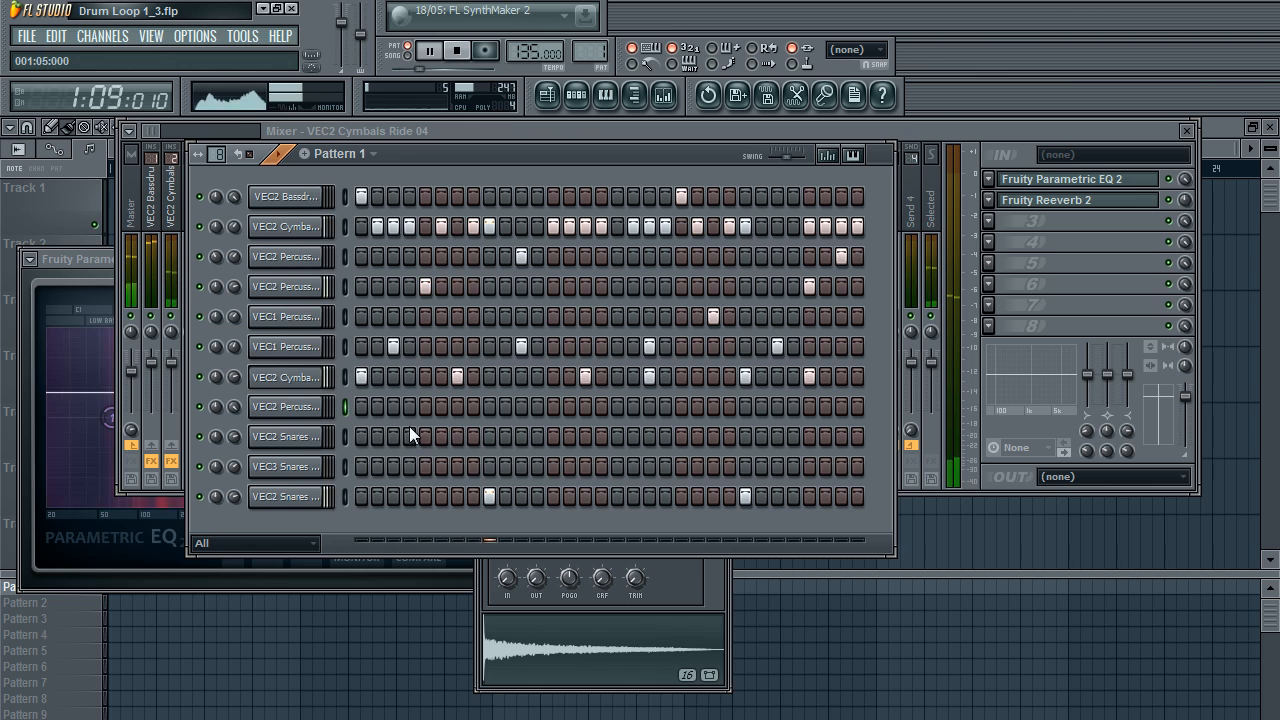
Step: Audition the VEC2 Percussion 40 sample in its channel settings and place its hit on step 5
{"action": "left_click", "coordinate": [303, 408]}
{"action": "key", "text": "space"}
{"action": "left_click", "coordinate": [536, 639]}
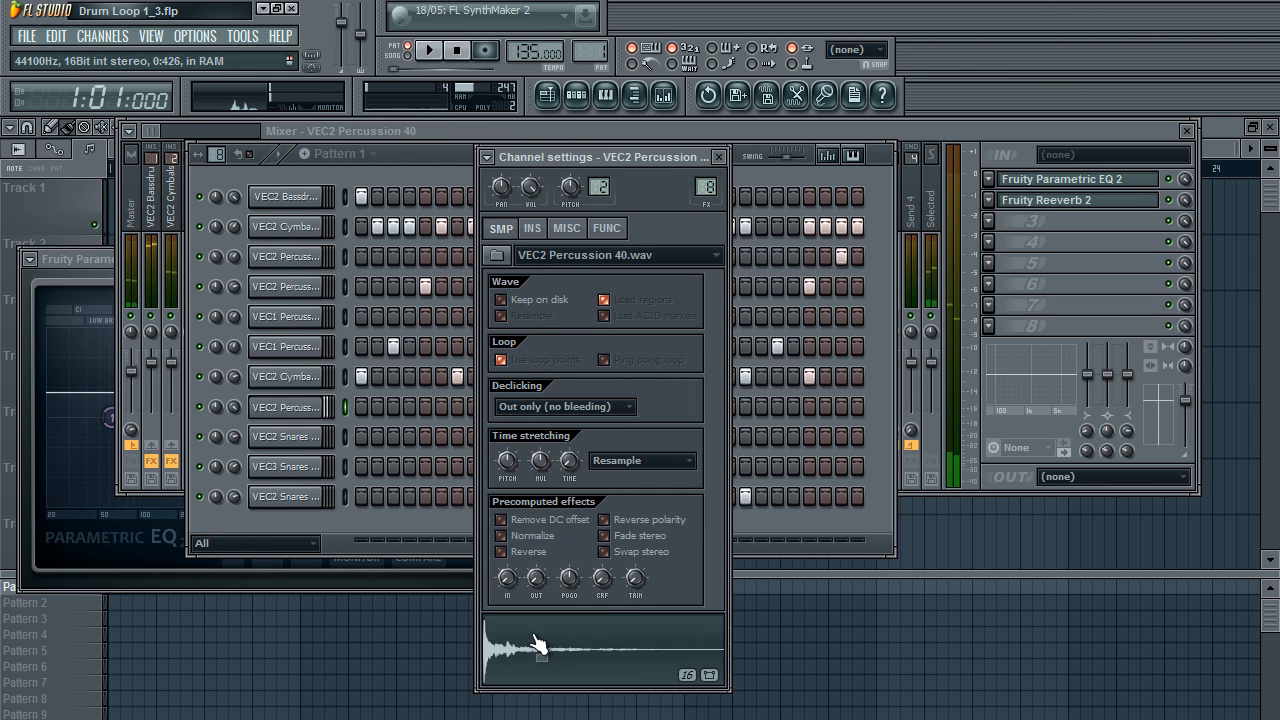
{"action": "left_click", "coordinate": [450, 454]}
{"action": "key", "text": "space"}
{"action": "left_click", "coordinate": [424, 408]}
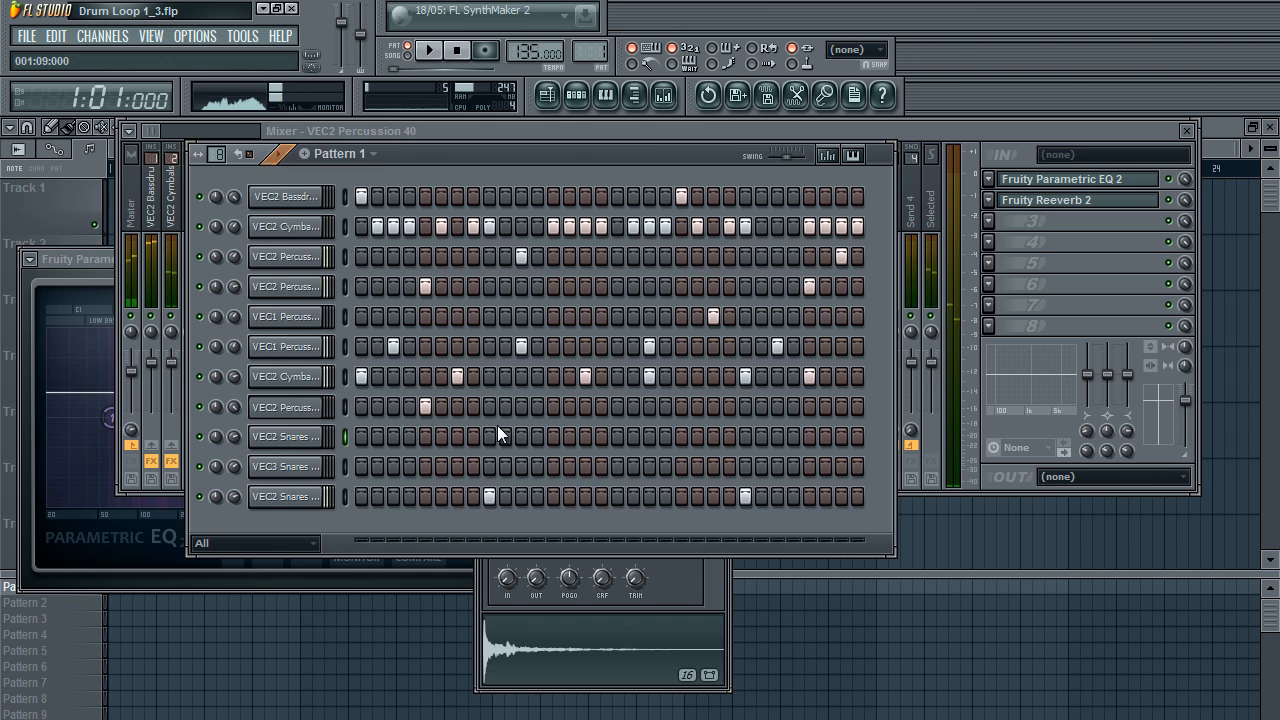
Step: Move the VEC2 Percussion 40 hit to step 25, checking it during playback, and stop the pattern
{"action": "left_click", "coordinate": [745, 407]}
{"action": "left_click", "coordinate": [500, 471]}
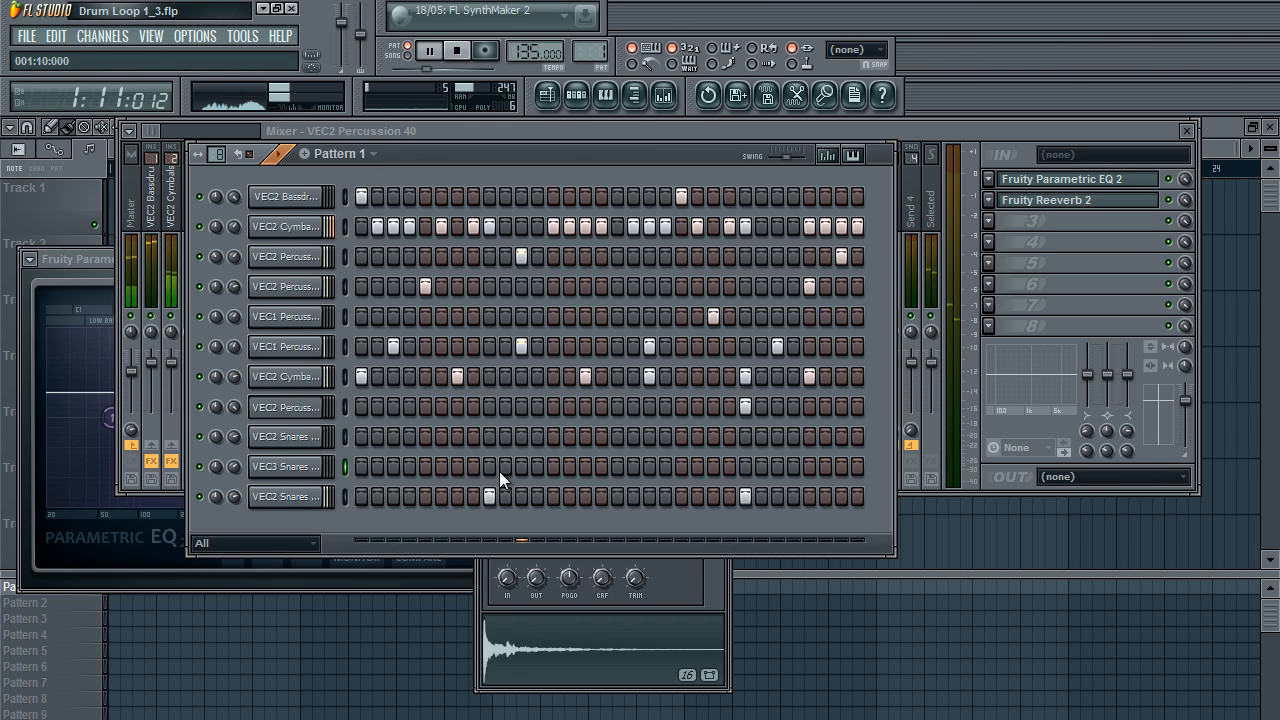
{"action": "left_click", "coordinate": [340, 446]}
{"action": "key", "text": "space"}
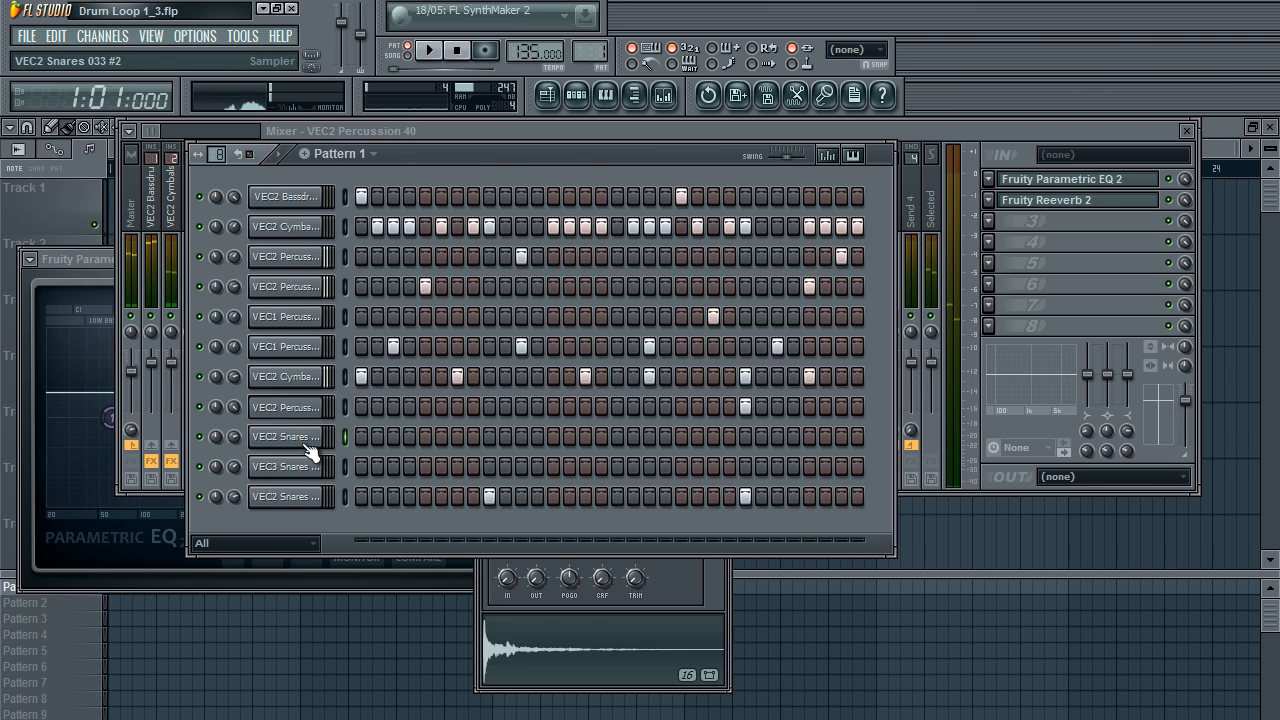
Step: Compare the reversed VEC2 Snares 033 #2 sample with the original VEC2 Snares 033, and audition VEC3 Snares 017 in its channel settings
{"action": "left_click", "coordinate": [302, 441]}
{"action": "left_click", "coordinate": [536, 622]}
{"action": "left_click", "coordinate": [287, 502]}
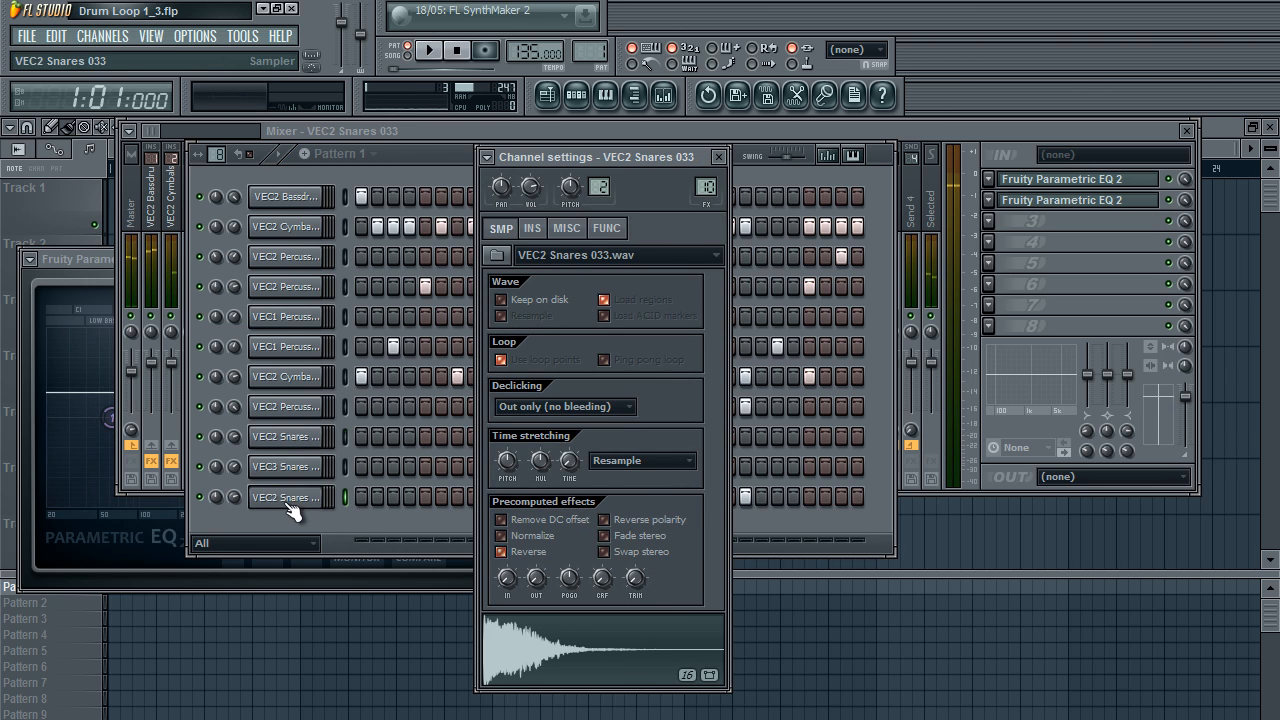
{"action": "left_click", "coordinate": [317, 443]}
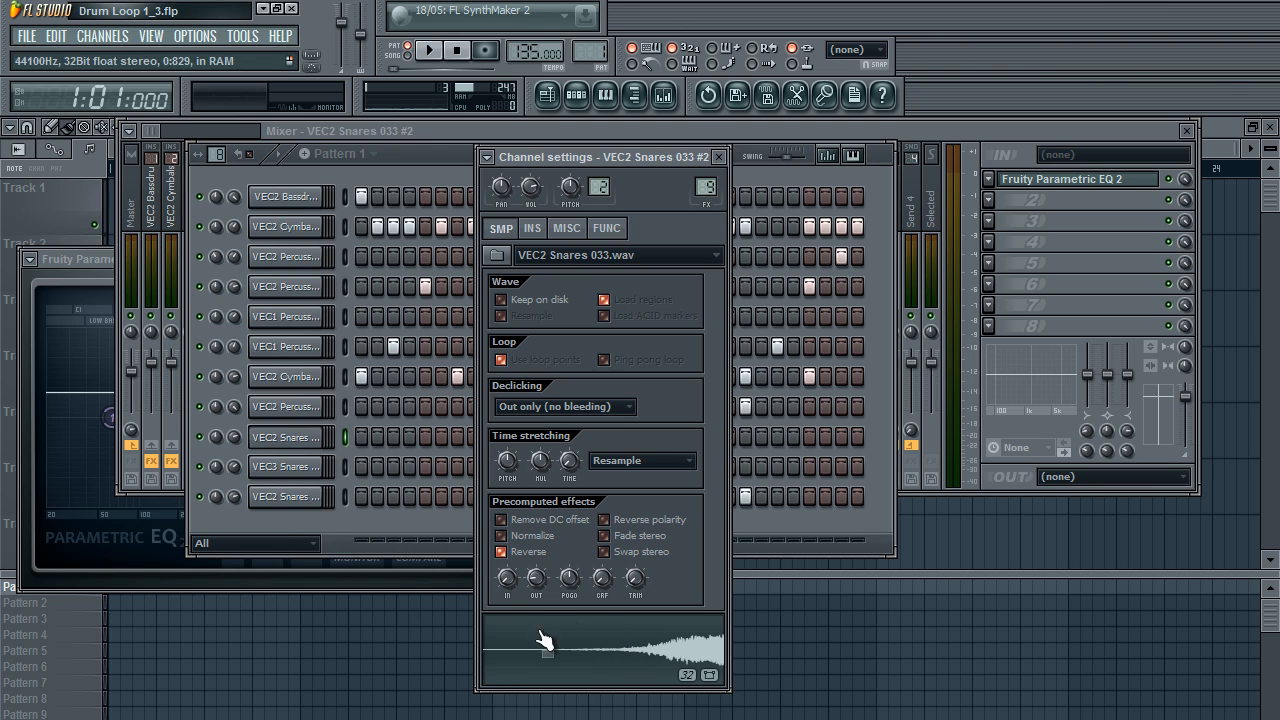
{"action": "left_click", "coordinate": [287, 497]}
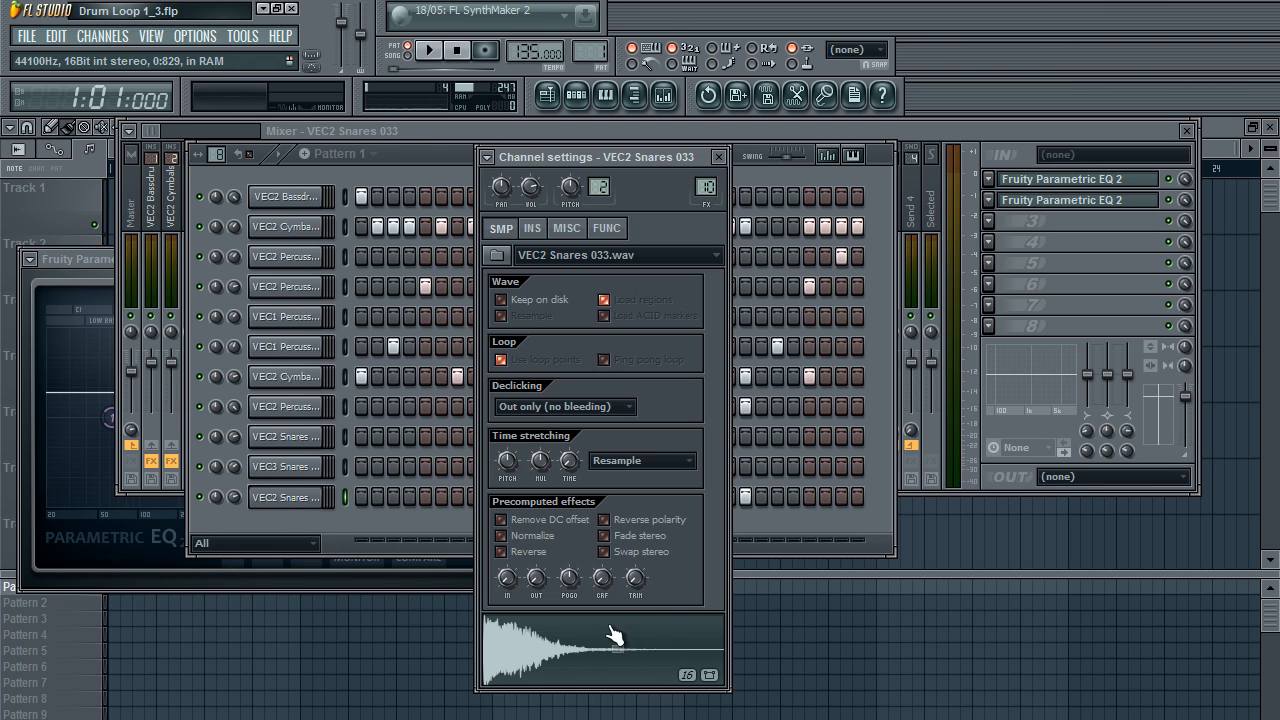
{"action": "left_click", "coordinate": [255, 441]}
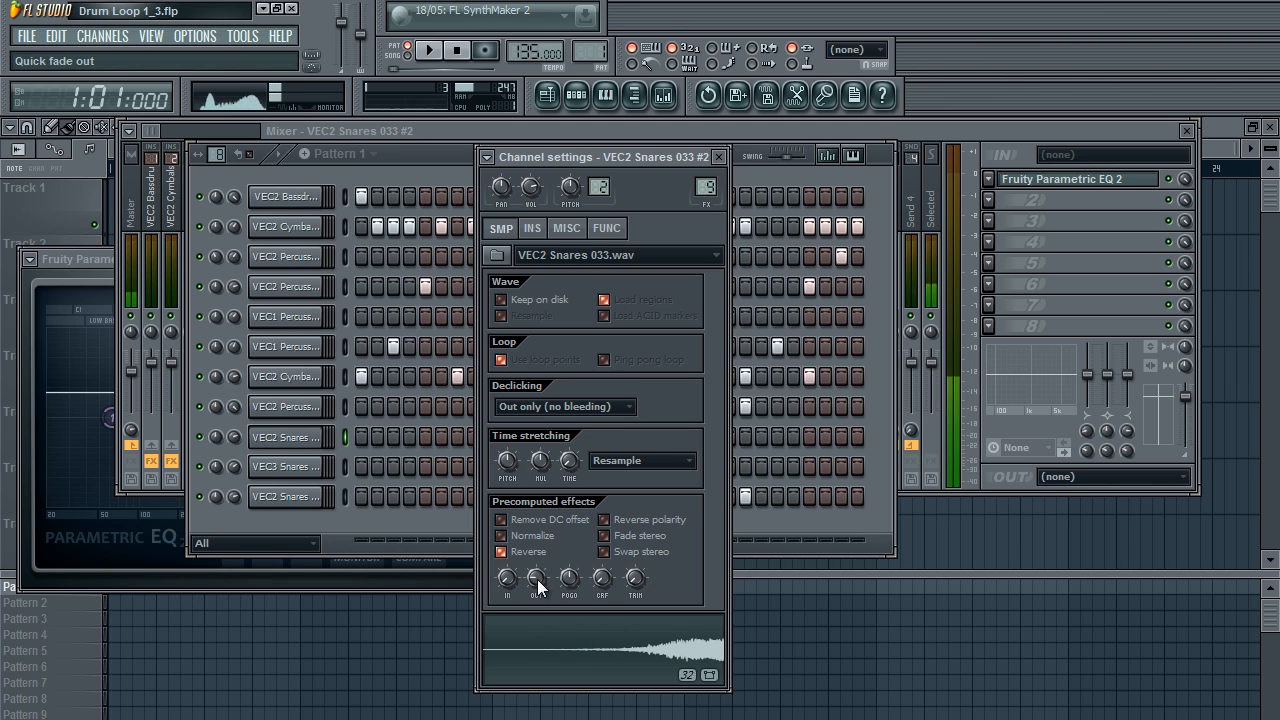
{"action": "left_click_drag", "start_coordinate": [537, 578], "coordinate": [537, 581]}
{"action": "left_click", "coordinate": [285, 467]}
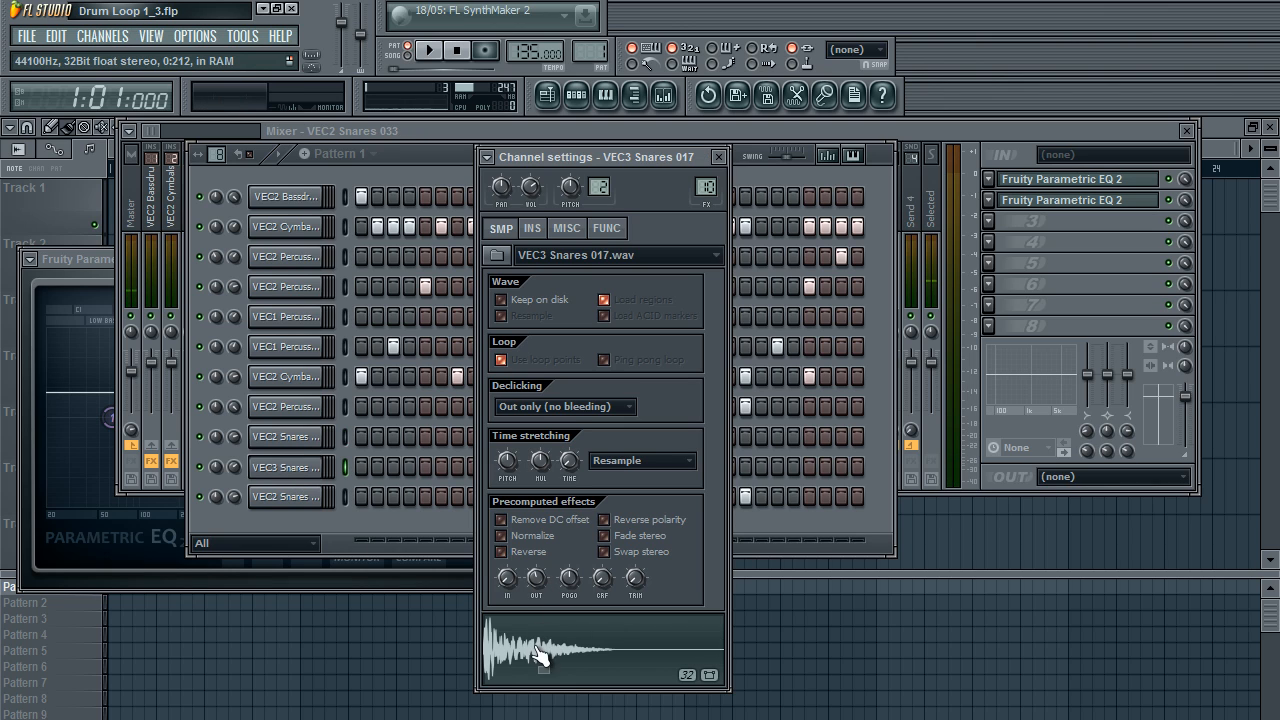
{"action": "left_click", "coordinate": [718, 157]}
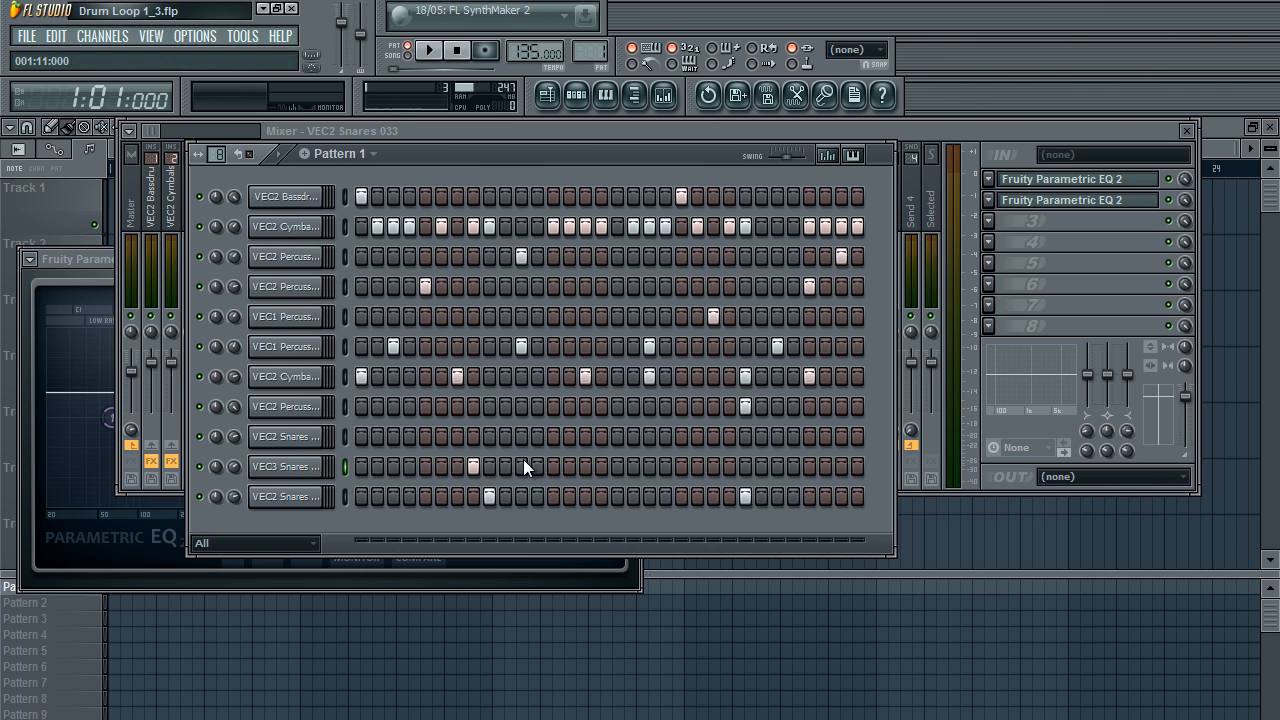
Step: Place a VEC2 Snares 033 #2 hit on step 3 and clear the VEC3 Snares 017 hit from step 8, playing the pattern
{"action": "left_click", "coordinate": [381, 437]}
{"action": "key", "text": "space"}
{"action": "left_click", "coordinate": [473, 466]}
{"action": "key", "text": "space"}
Step: Solo the reversed VEC2 Snares 033 #2 channel together with the VEC2 Snares 033 channel and play the pattern
{"action": "right_click", "coordinate": [209, 442]}
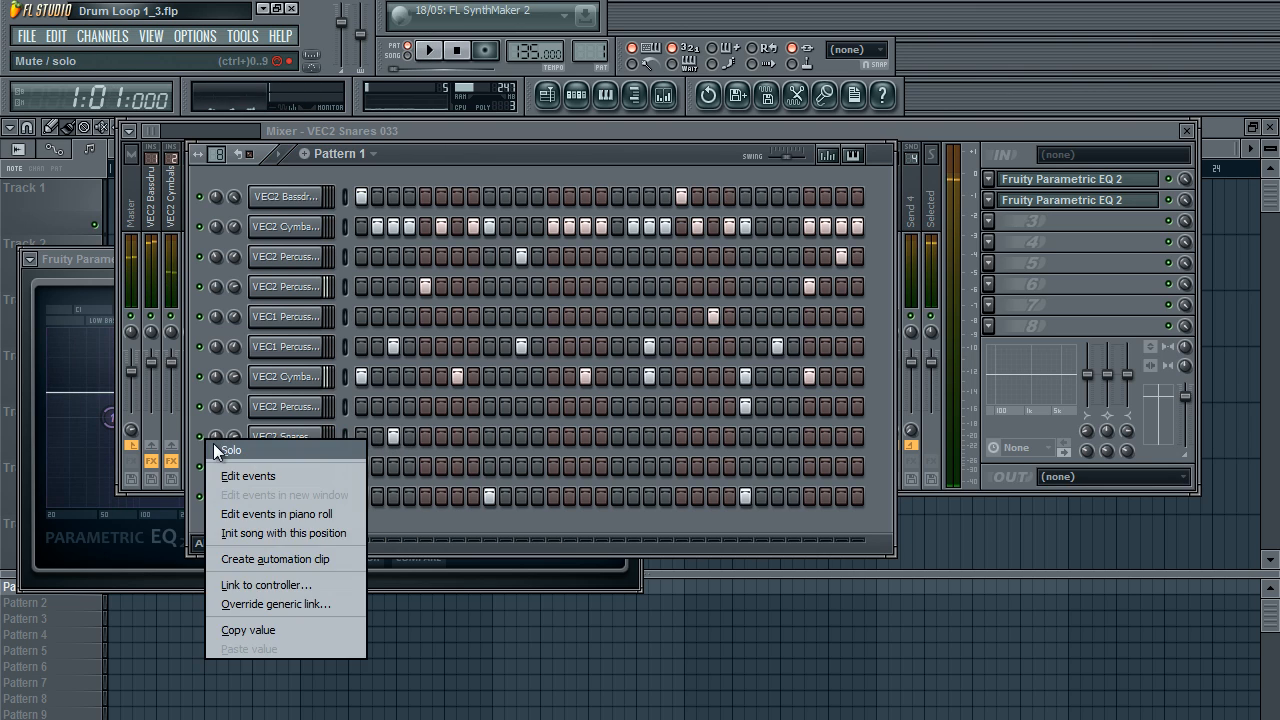
{"action": "key", "text": "Escape"}
{"action": "key", "text": "space"}
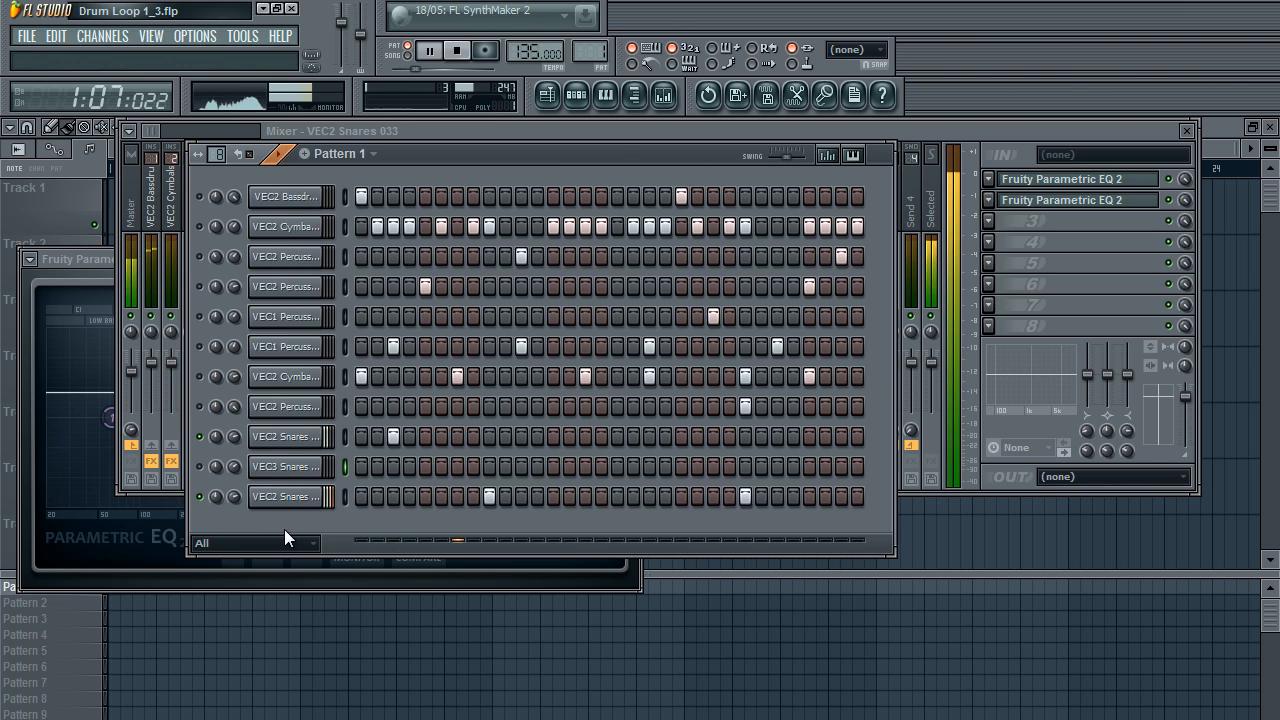
Step: Try the reversed snare hit on steps 2 and 1 with playback, and keep it on step 2
{"action": "key", "text": "space"}
{"action": "left_click", "coordinate": [391, 437]}
{"action": "left_click", "coordinate": [376, 438]}
{"action": "key", "text": "space"}
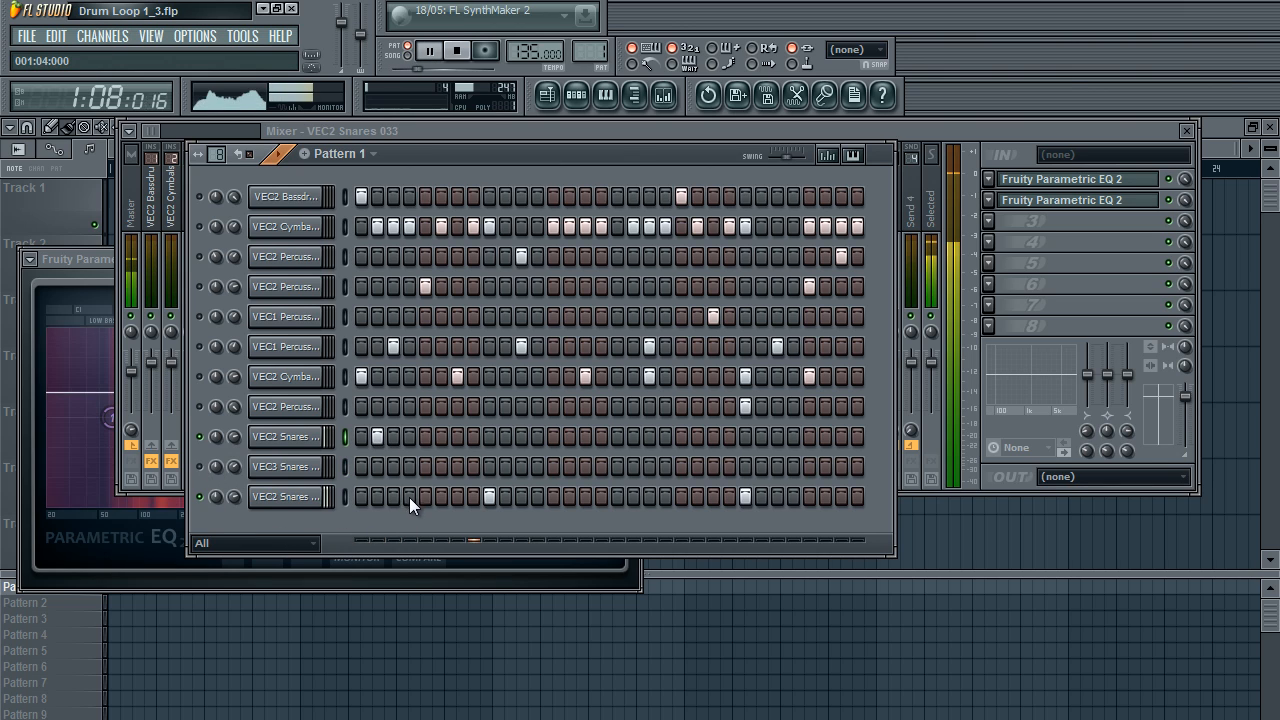
{"action": "key", "text": "space"}
{"action": "left_click", "coordinate": [377, 436]}
{"action": "left_click", "coordinate": [361, 436]}
{"action": "key", "text": "space"}
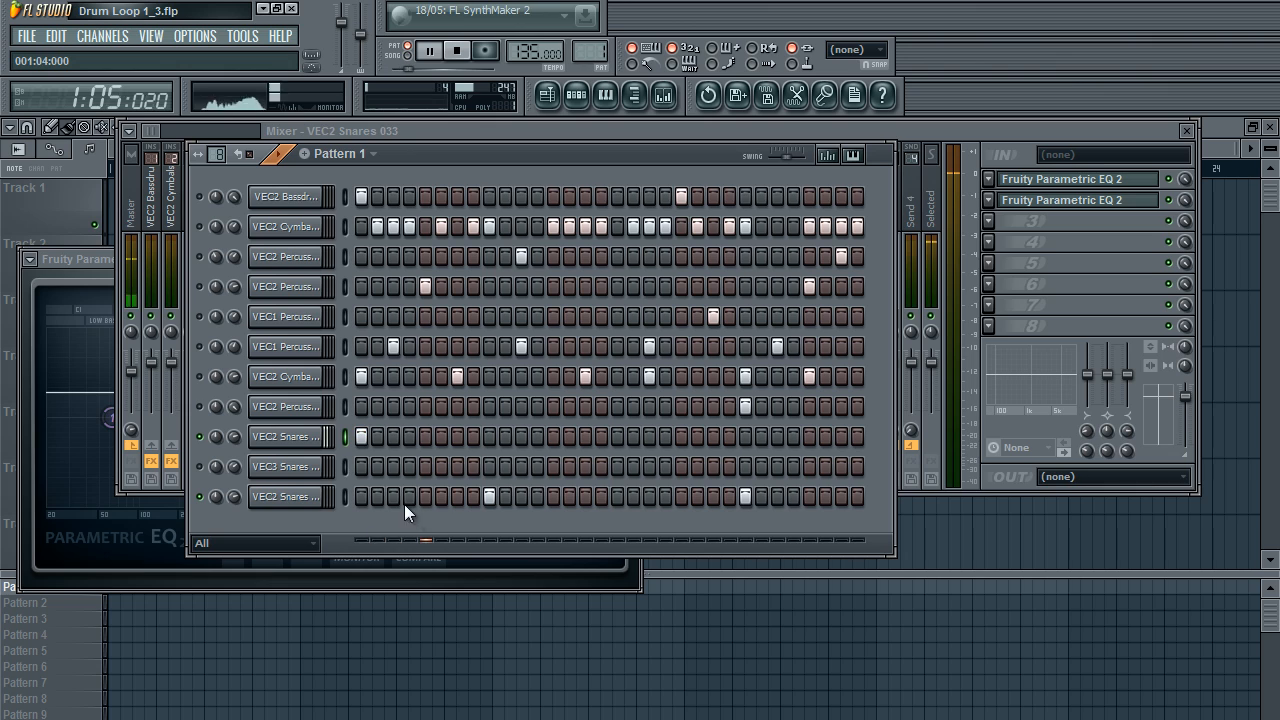
{"action": "key", "text": "space"}
{"action": "key", "text": "space"}
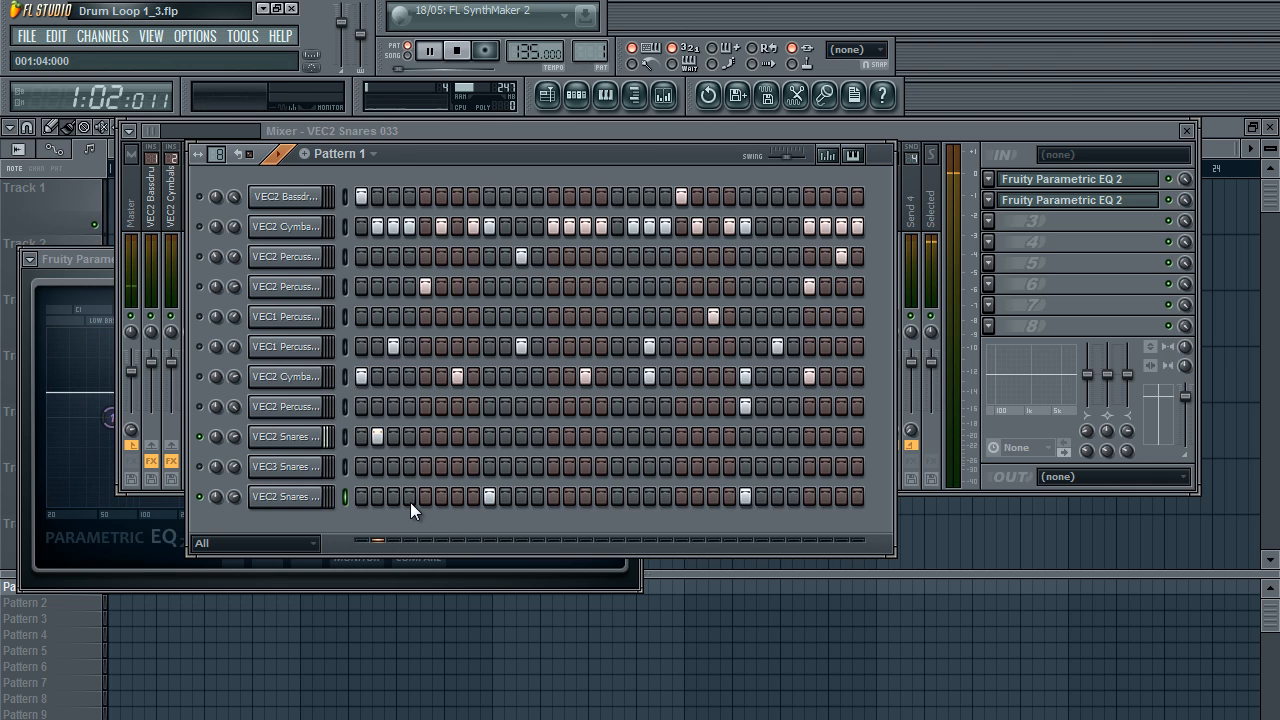
{"action": "key", "text": "space"}
Step: End the solo of the snare channels so that every channel is switched on
{"action": "left_click", "coordinate": [345, 497]}
{"action": "right_click", "coordinate": [200, 435]}
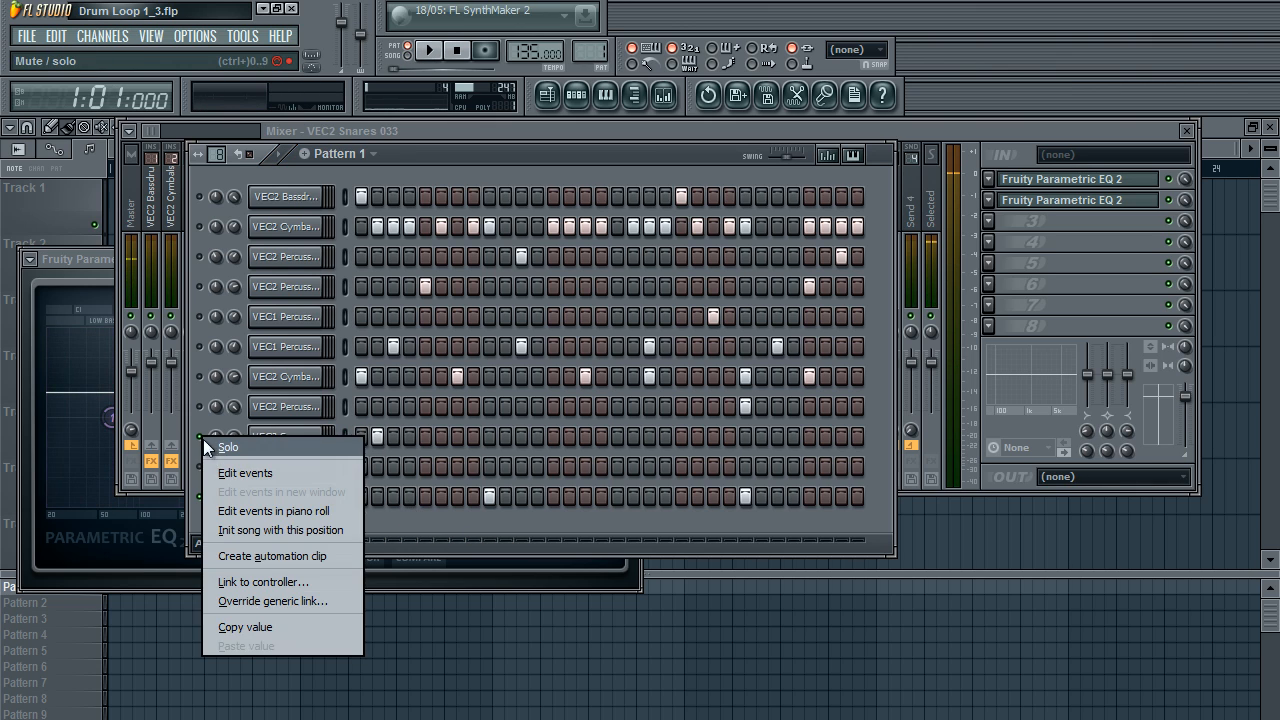
{"action": "left_click", "coordinate": [215, 450]}
{"action": "right_click", "coordinate": [200, 438]}
{"action": "left_click", "coordinate": [218, 450]}
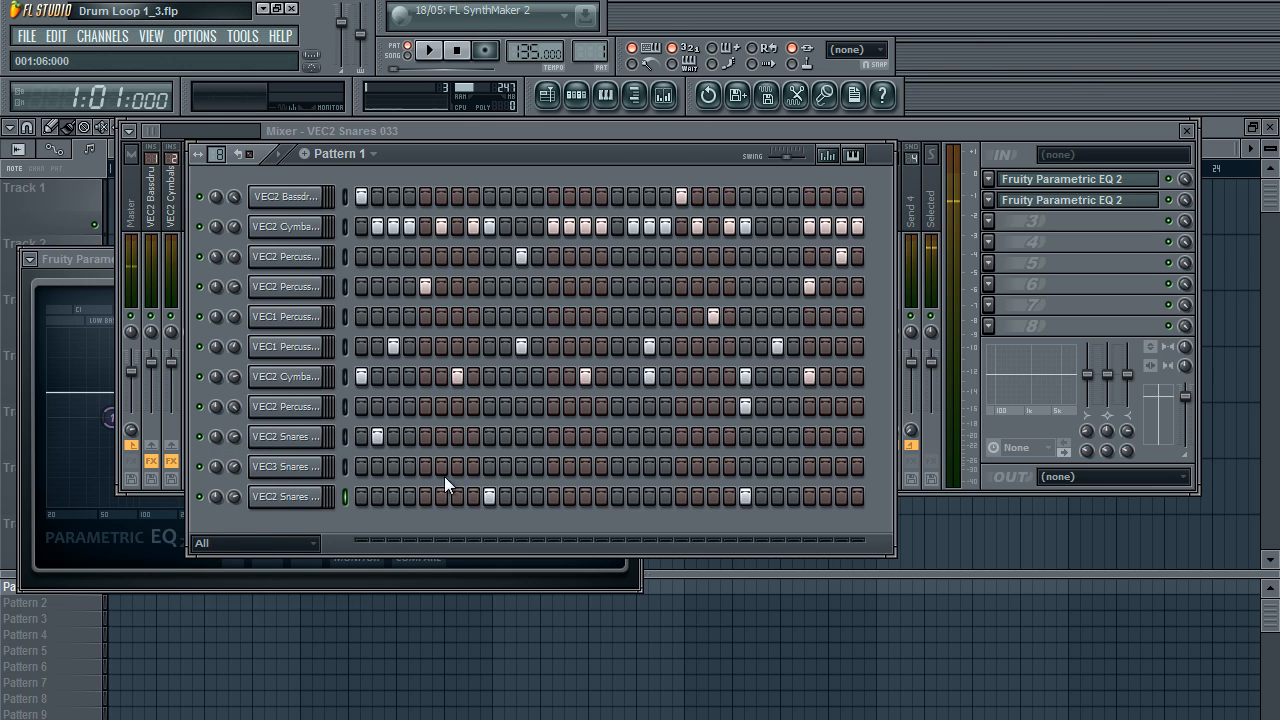
Step: Add a VEC2 Snares 033 #2 hit on step 18 and a VEC3 Snares 017 hit on step 8 while playing the pattern
{"action": "key", "text": "space"}
{"action": "left_click", "coordinate": [634, 440]}
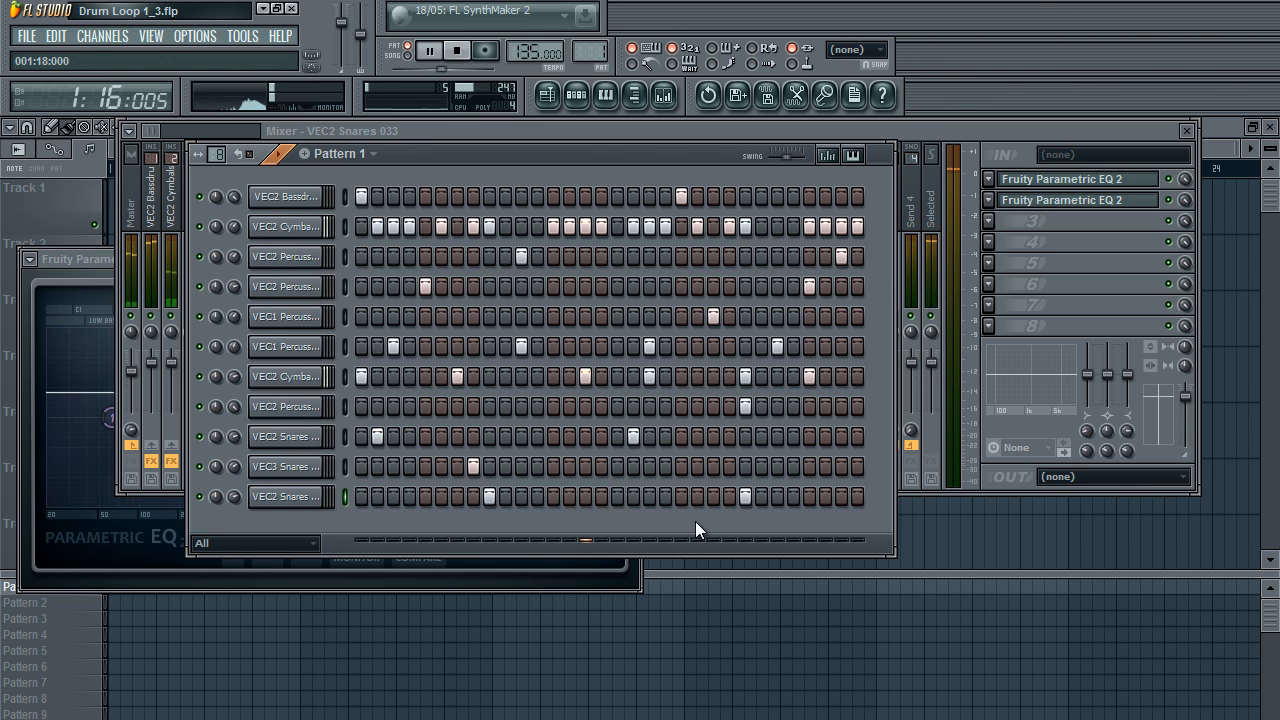
{"action": "key", "text": "space"}
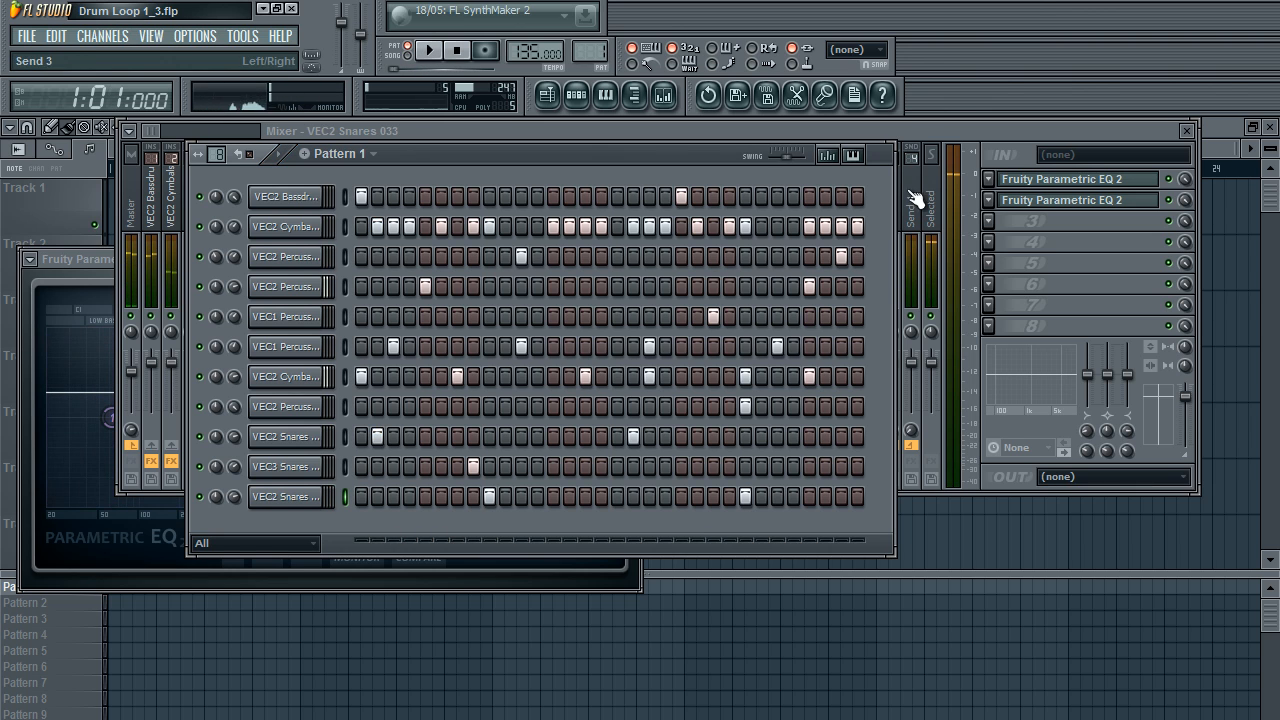
Step: Play the loop while checking the drum tracks' effects in the mixer, and set the VEC2 Snares 033 track level to 98%
{"action": "left_click", "coordinate": [922, 128]}
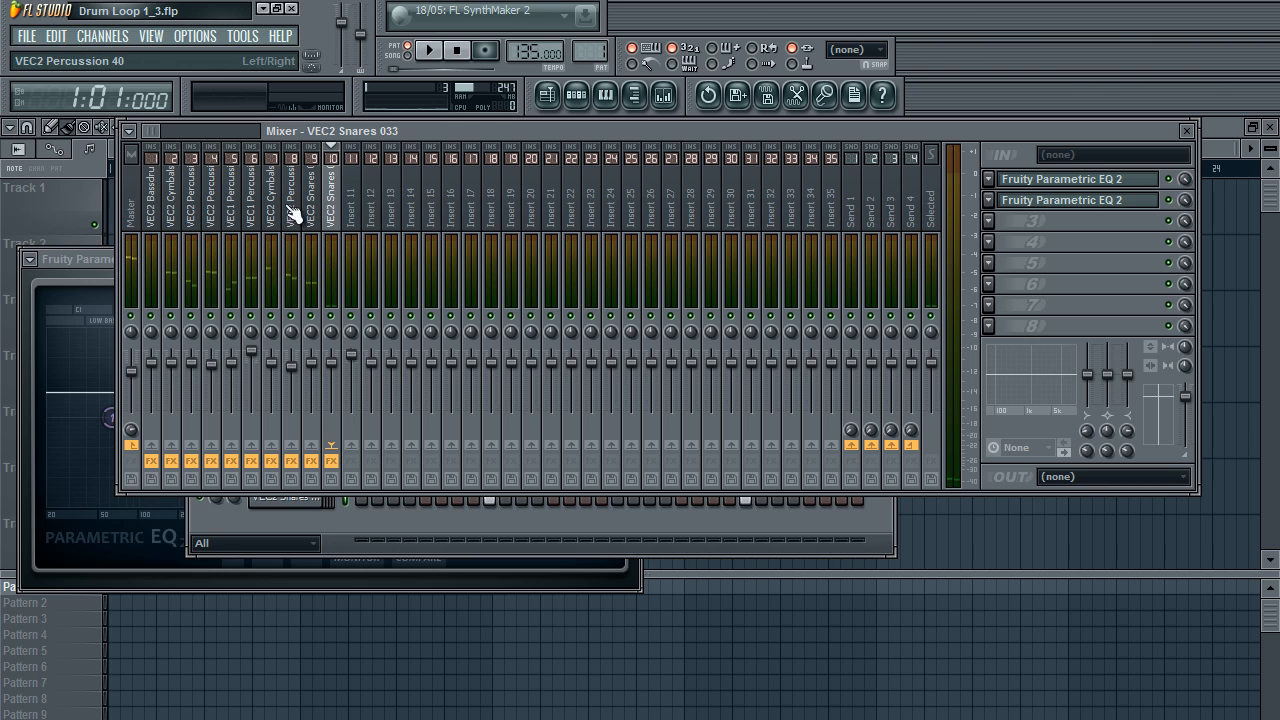
{"action": "key", "text": "space"}
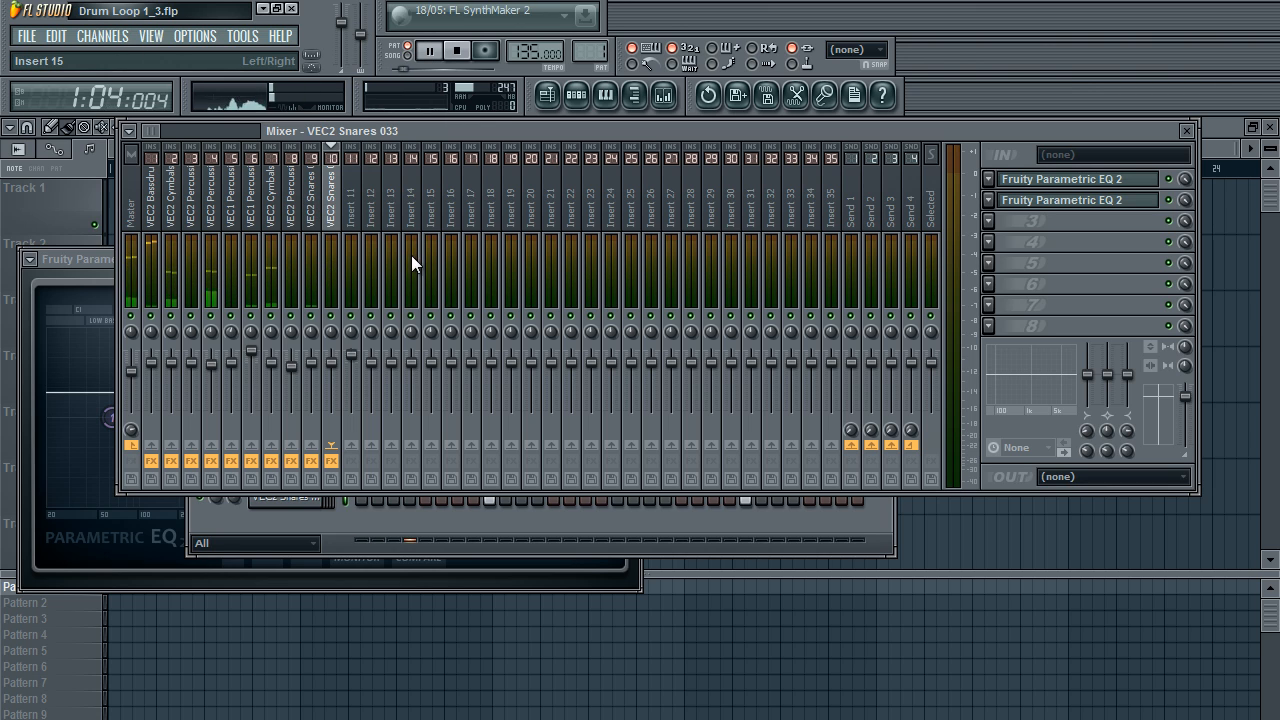
{"action": "left_click", "coordinate": [174, 210]}
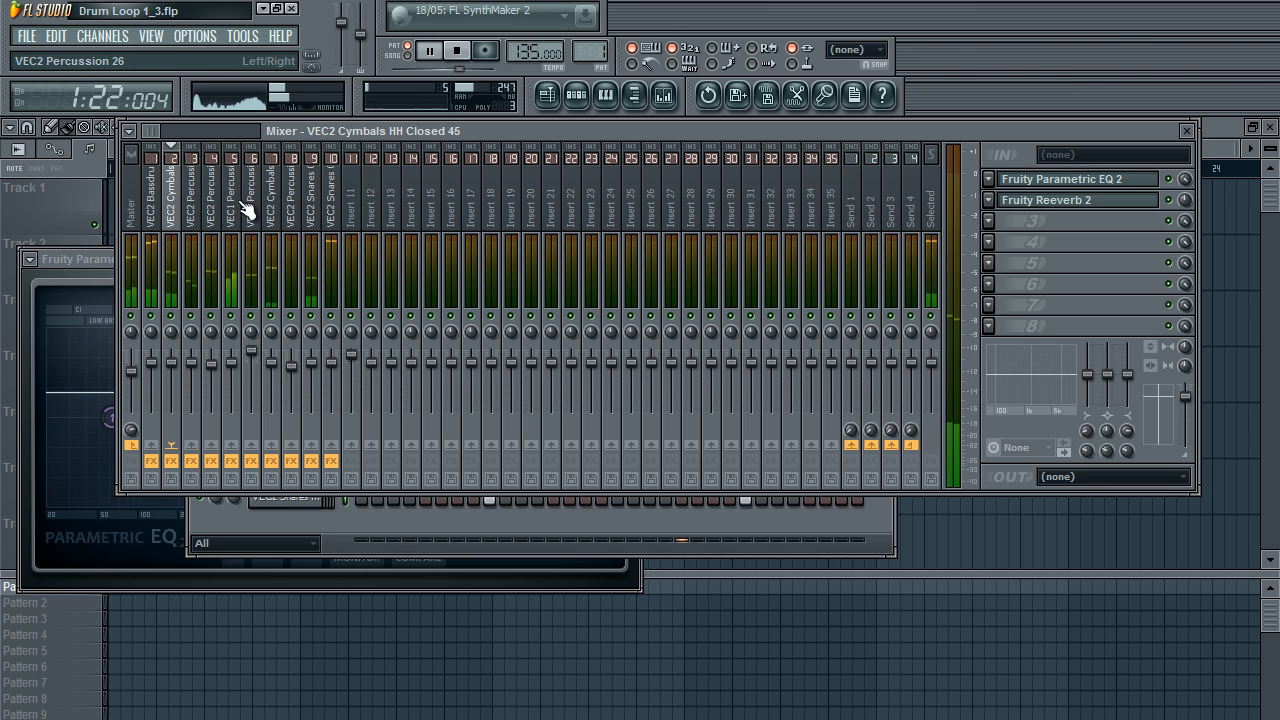
{"action": "left_click", "coordinate": [338, 367]}
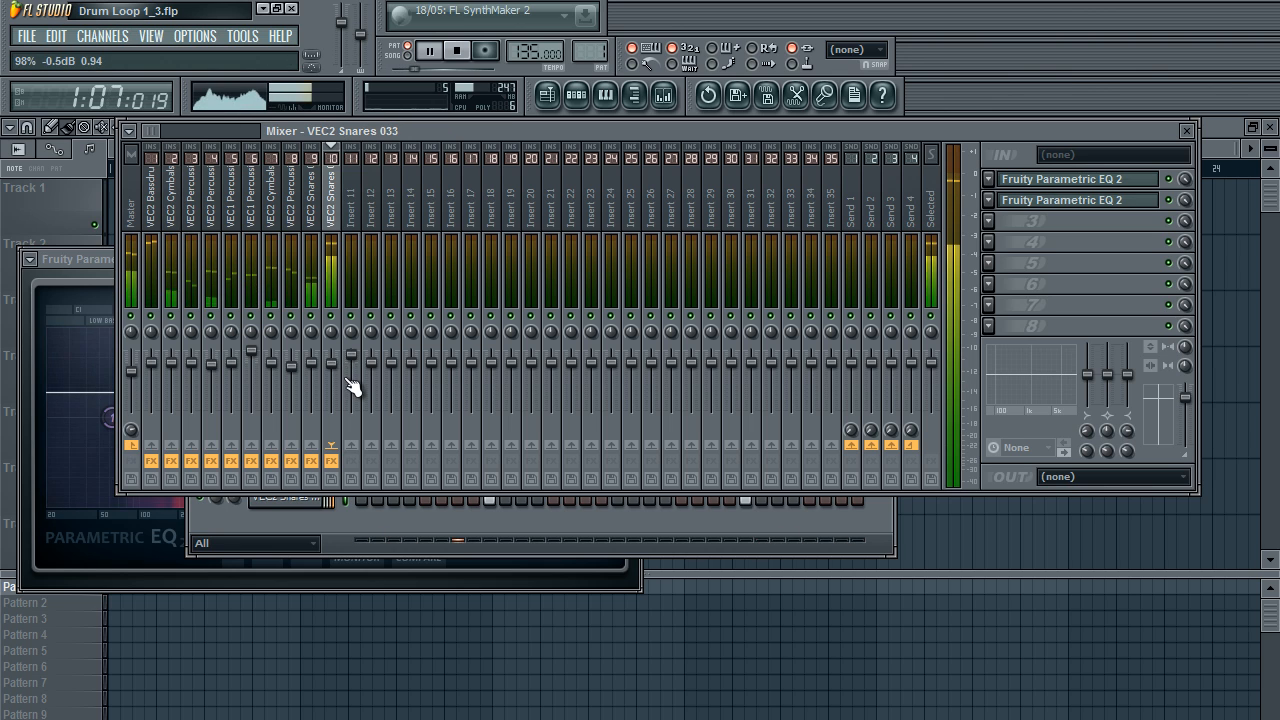
{"action": "left_click", "coordinate": [271, 195]}
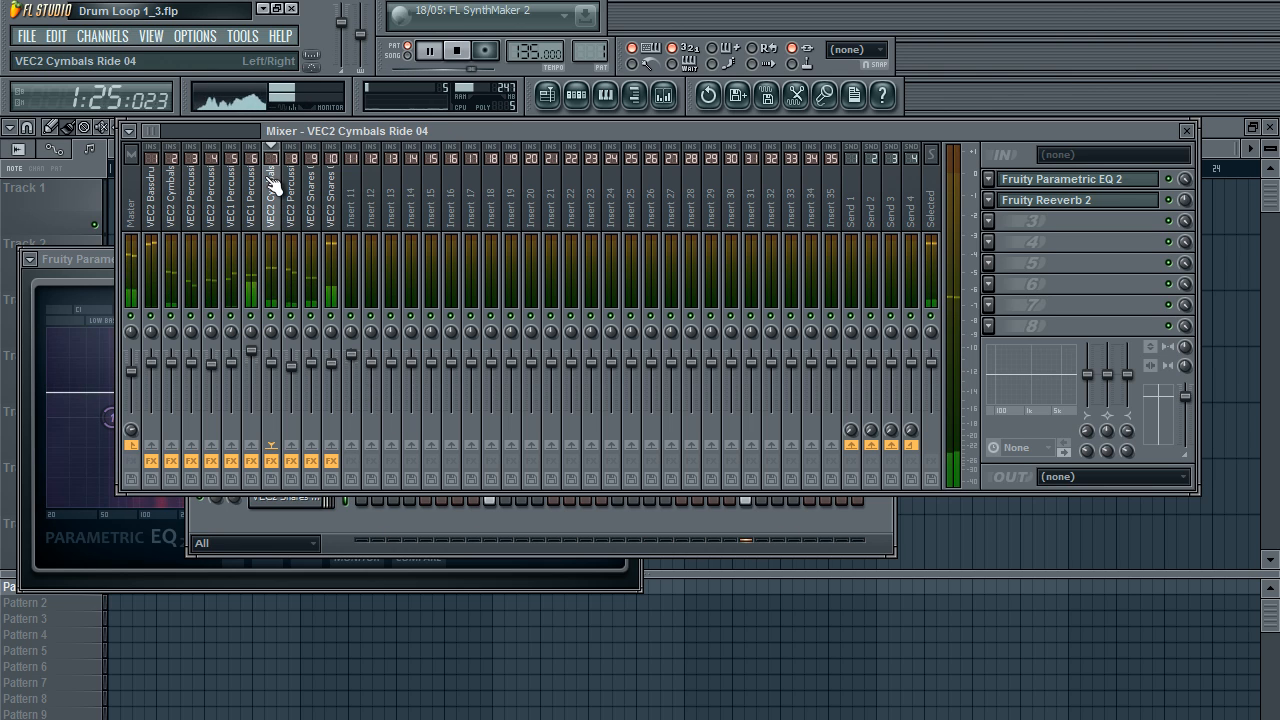
{"action": "left_click_drag", "start_coordinate": [271, 185], "coordinate": [186, 197]}
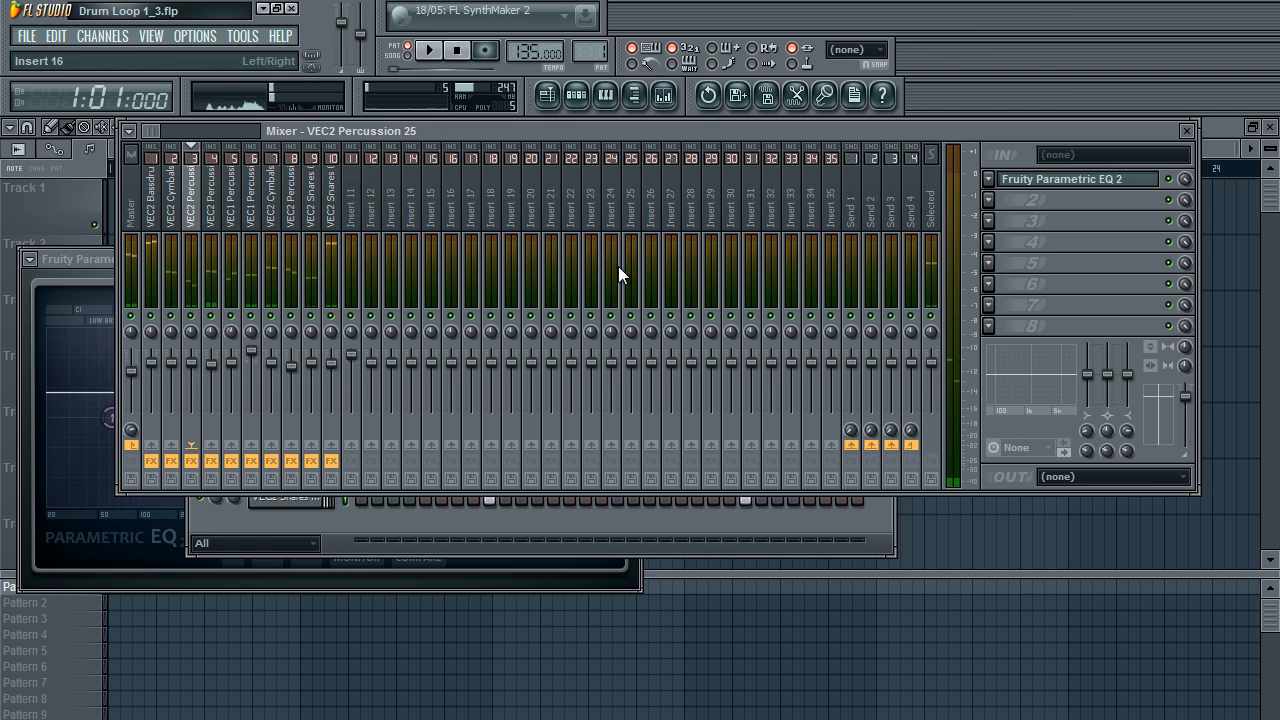
{"action": "key", "text": "space"}
Step: Return to the step sequencer, switch to Pattern 2 and add a 3x Osc channel
{"action": "left_click", "coordinate": [576, 95]}
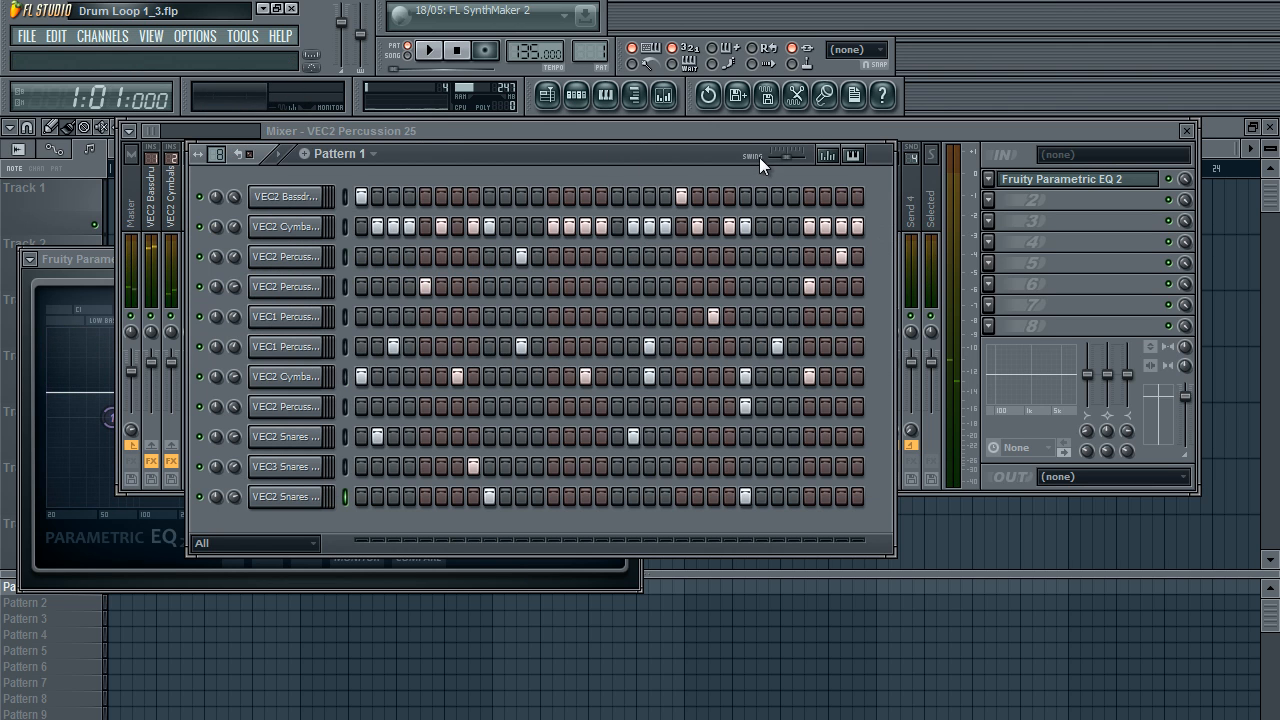
{"action": "left_click", "coordinate": [798, 138]}
{"action": "left_click", "coordinate": [576, 95]}
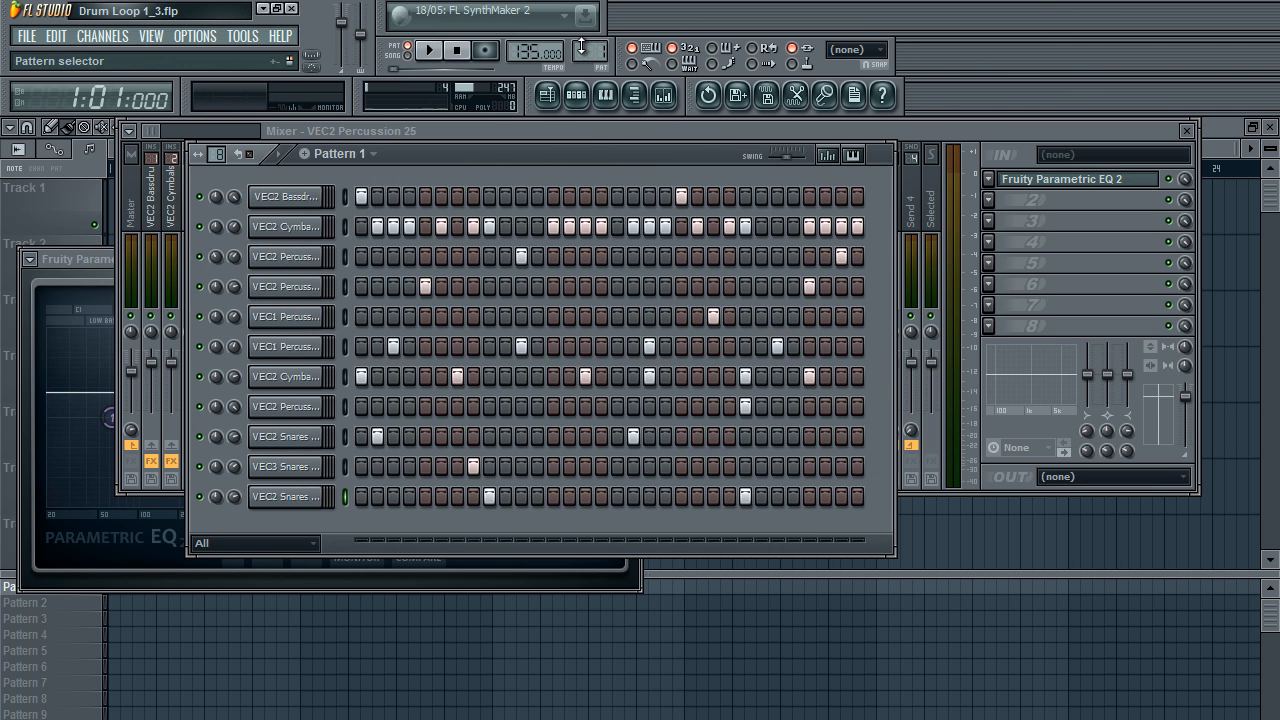
{"action": "left_click_drag", "start_coordinate": [581, 46], "coordinate": [581, 40]}
{"action": "left_click", "coordinate": [117, 37]}
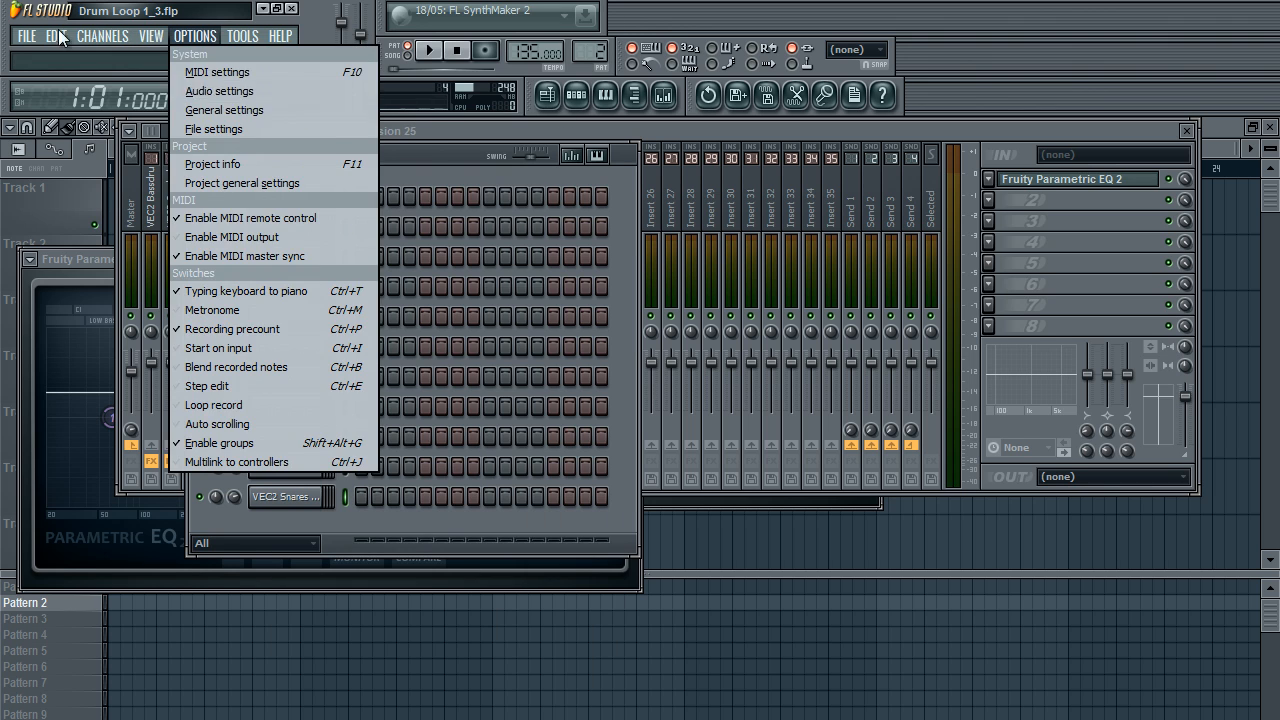
{"action": "mouse_move", "coordinate": [136, 57]}
{"action": "left_click", "coordinate": [410, 232]}
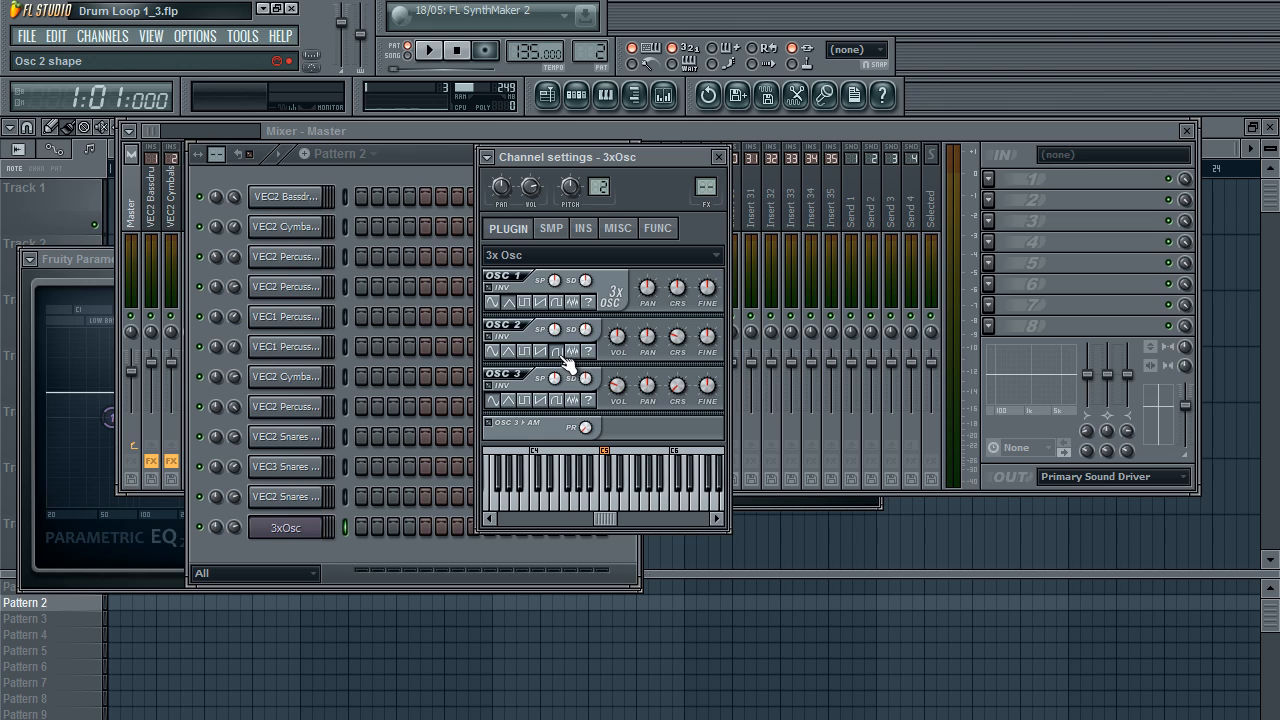
Step: Go over the 3x Osc oscillator shape, panning and coarse tuning controls
{"action": "left_click", "coordinate": [526, 352]}
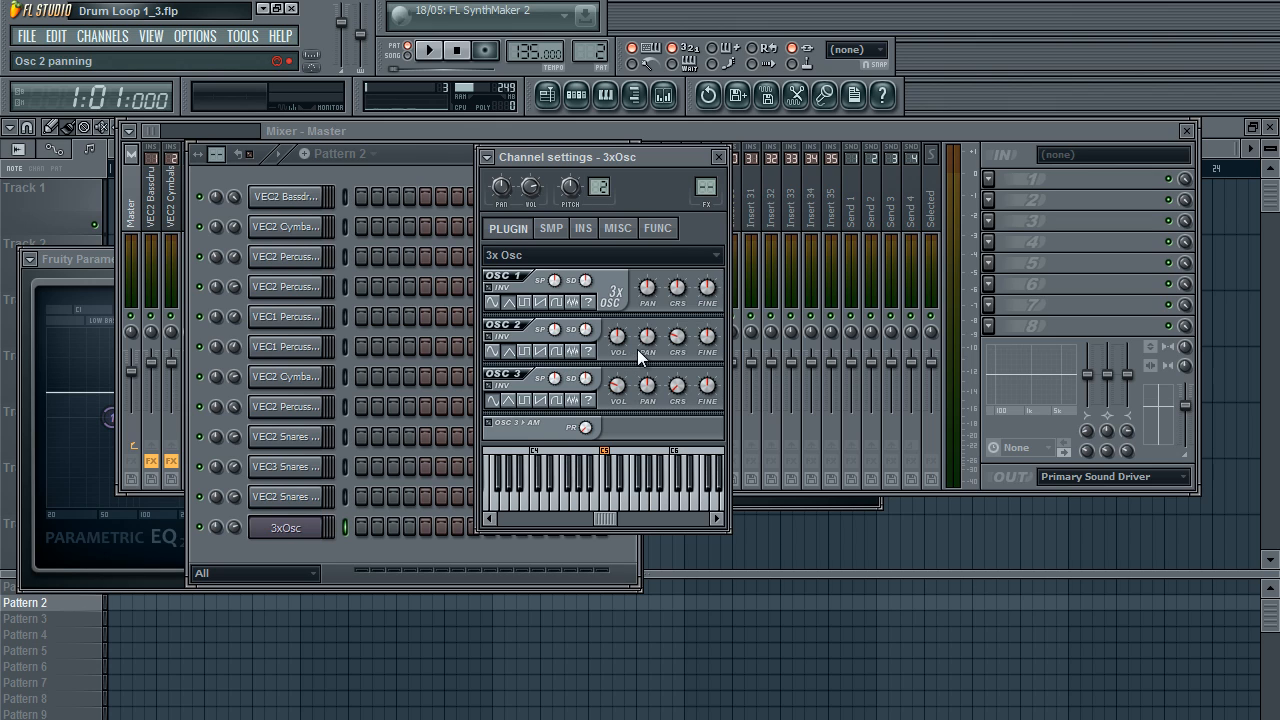
{"action": "left_click_drag", "start_coordinate": [681, 289], "coordinate": [685, 420]}
{"action": "left_click_drag", "start_coordinate": [673, 228], "coordinate": [669, 240]}
Step: Show the 3xOsc instrument volume settings and examine the LFO speed's step-length presets and the LFO amount control
{"action": "left_click", "coordinate": [586, 232]}
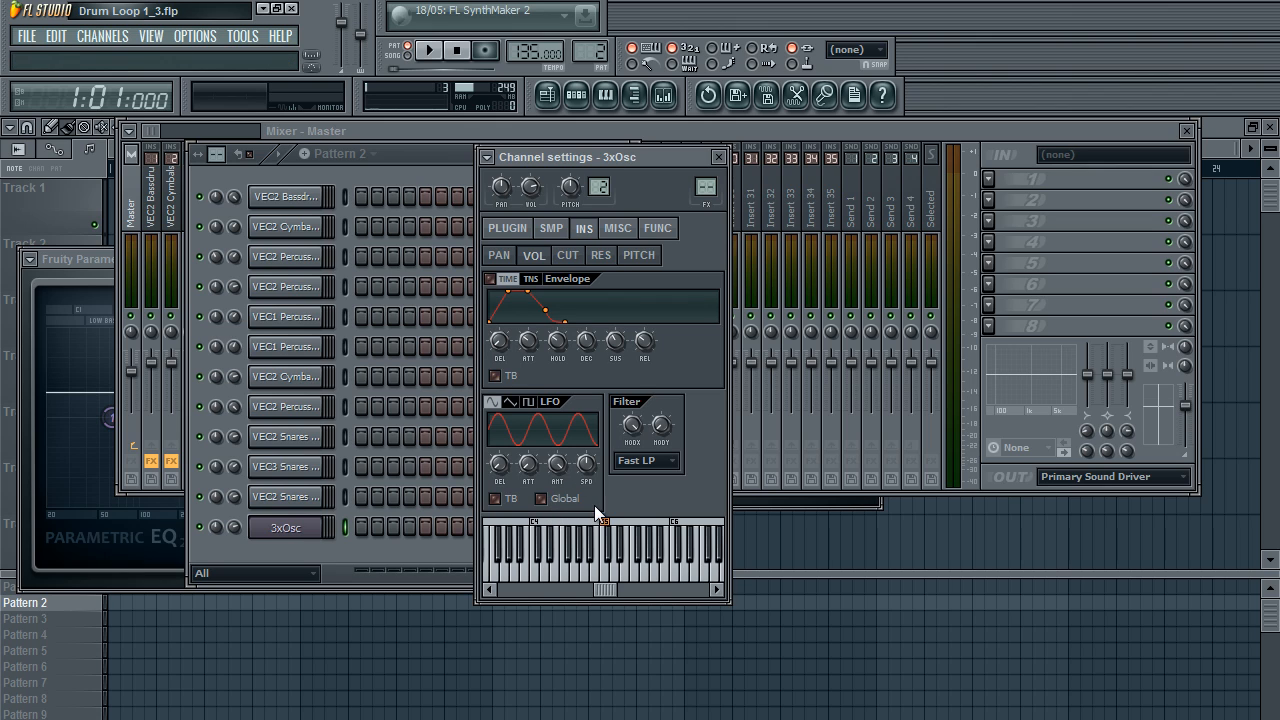
{"action": "left_click_drag", "start_coordinate": [589, 466], "coordinate": [631, 478]}
{"action": "right_click", "coordinate": [583, 468]}
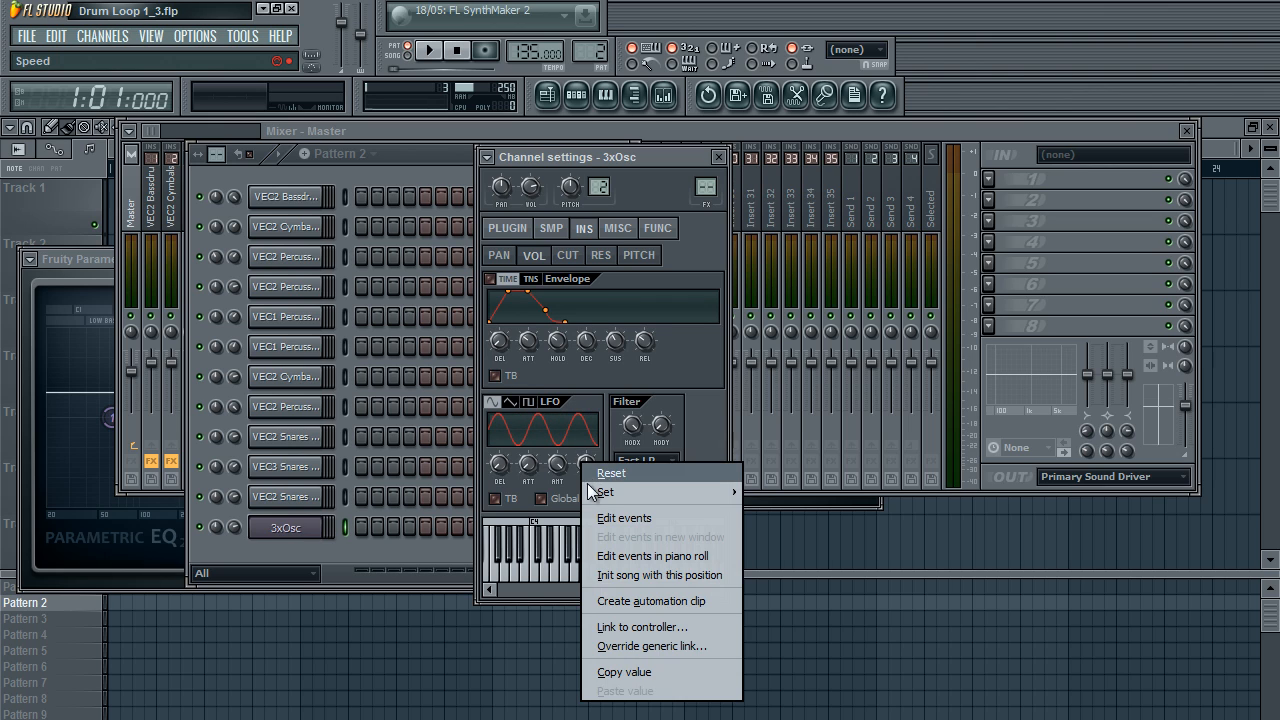
{"action": "mouse_move", "coordinate": [597, 496]}
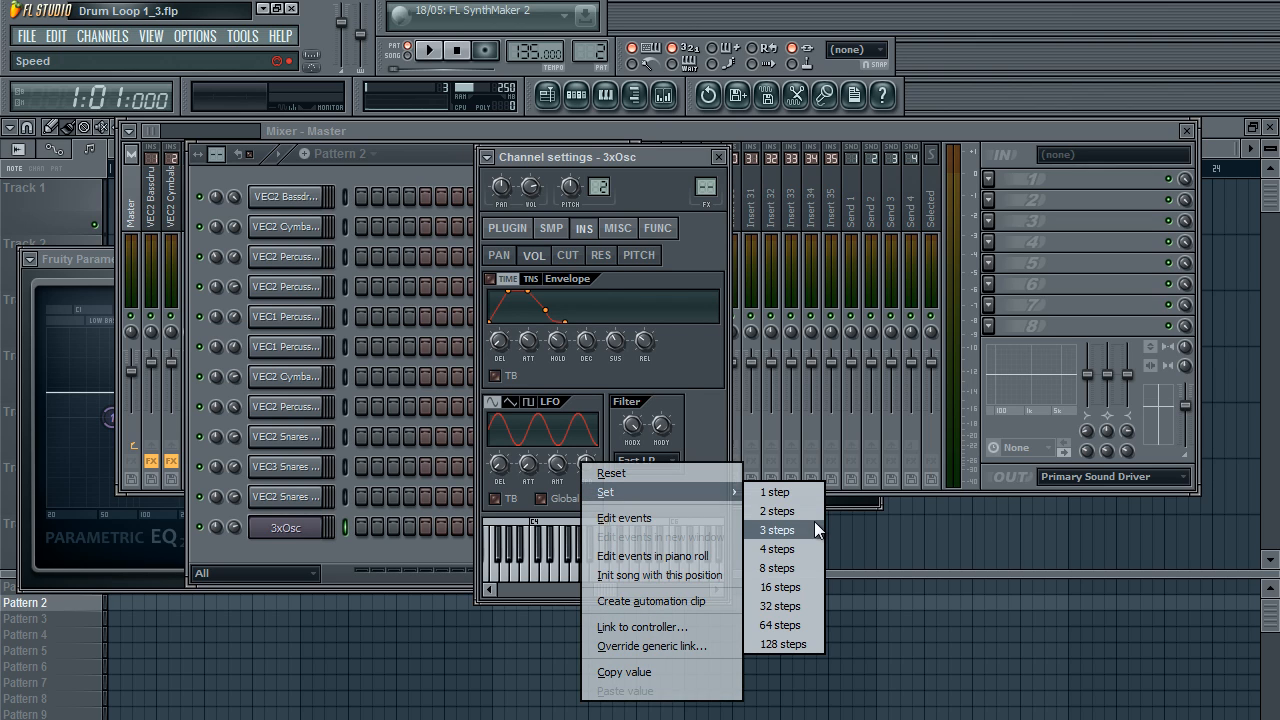
{"action": "left_click", "coordinate": [725, 444]}
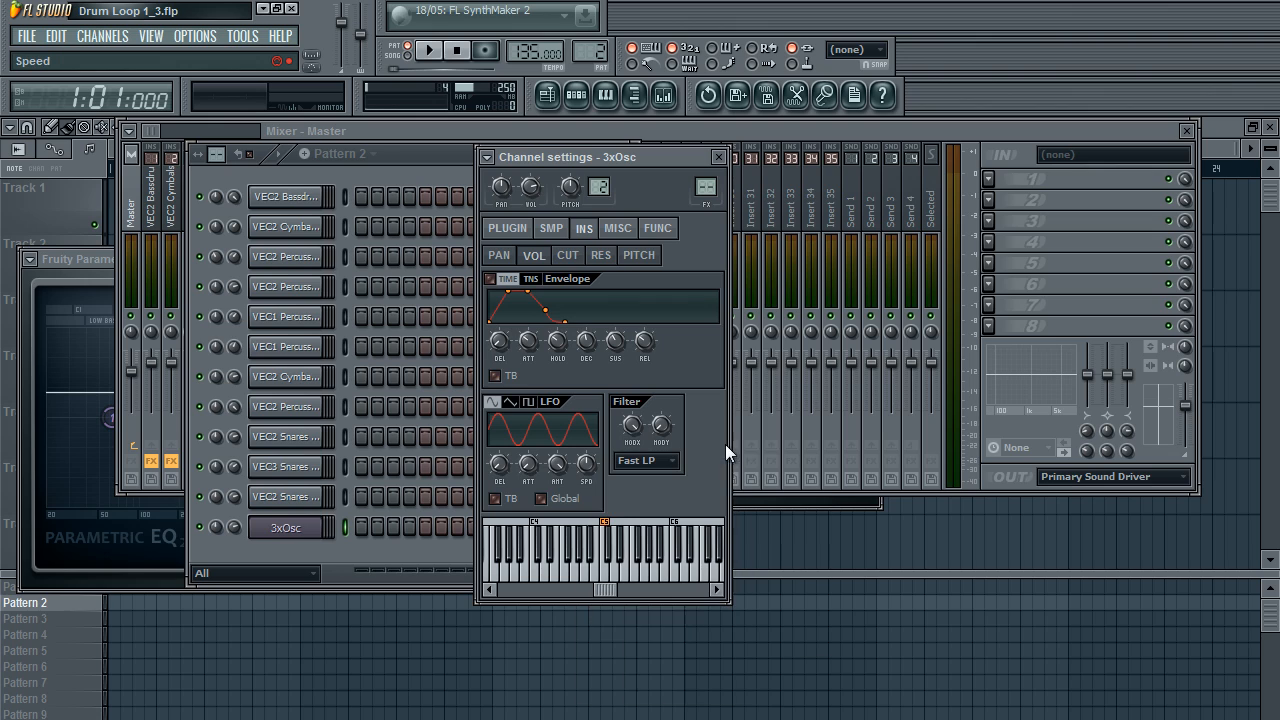
{"action": "right_click", "coordinate": [558, 462]}
{"action": "left_click", "coordinate": [562, 466]}
Step: Enable the 3xOsc volume envelope, reduce its release to the minimum and adjust the attack time
{"action": "left_click_drag", "start_coordinate": [528, 380], "coordinate": [553, 407]}
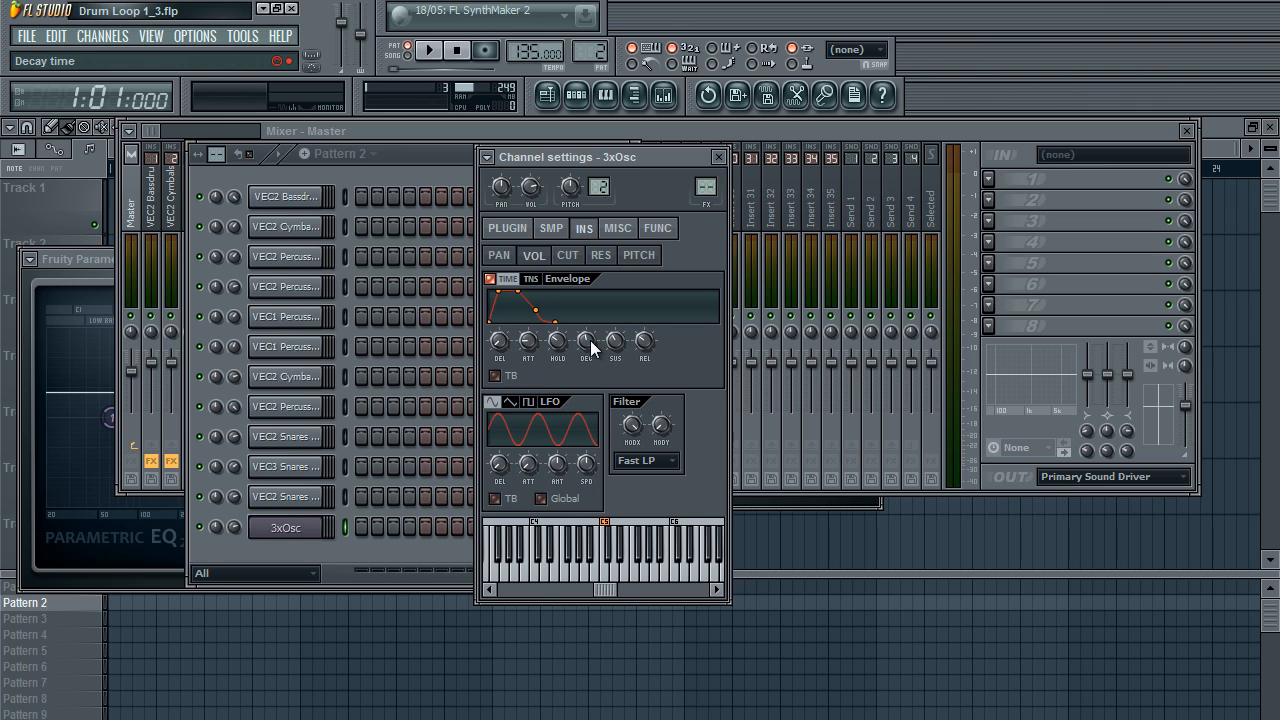
{"action": "left_click_drag", "start_coordinate": [643, 335], "coordinate": [643, 339]}
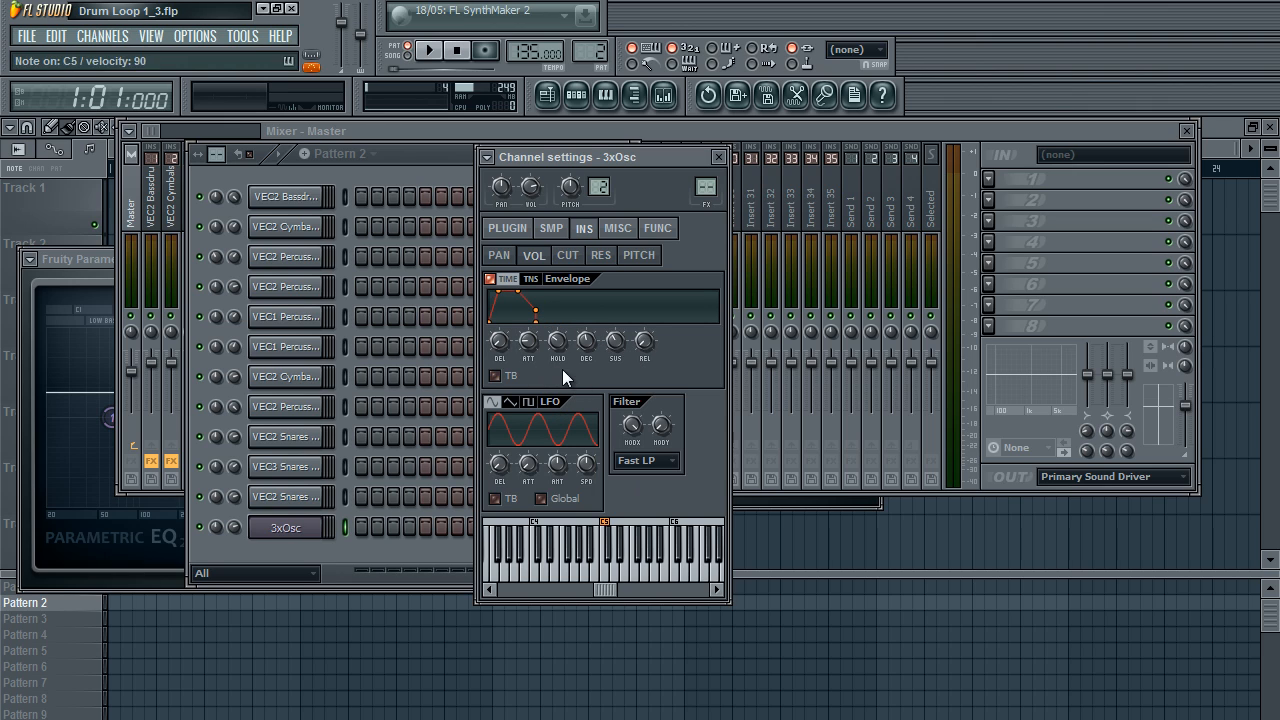
{"action": "left_click_drag", "start_coordinate": [520, 344], "coordinate": [527, 353]}
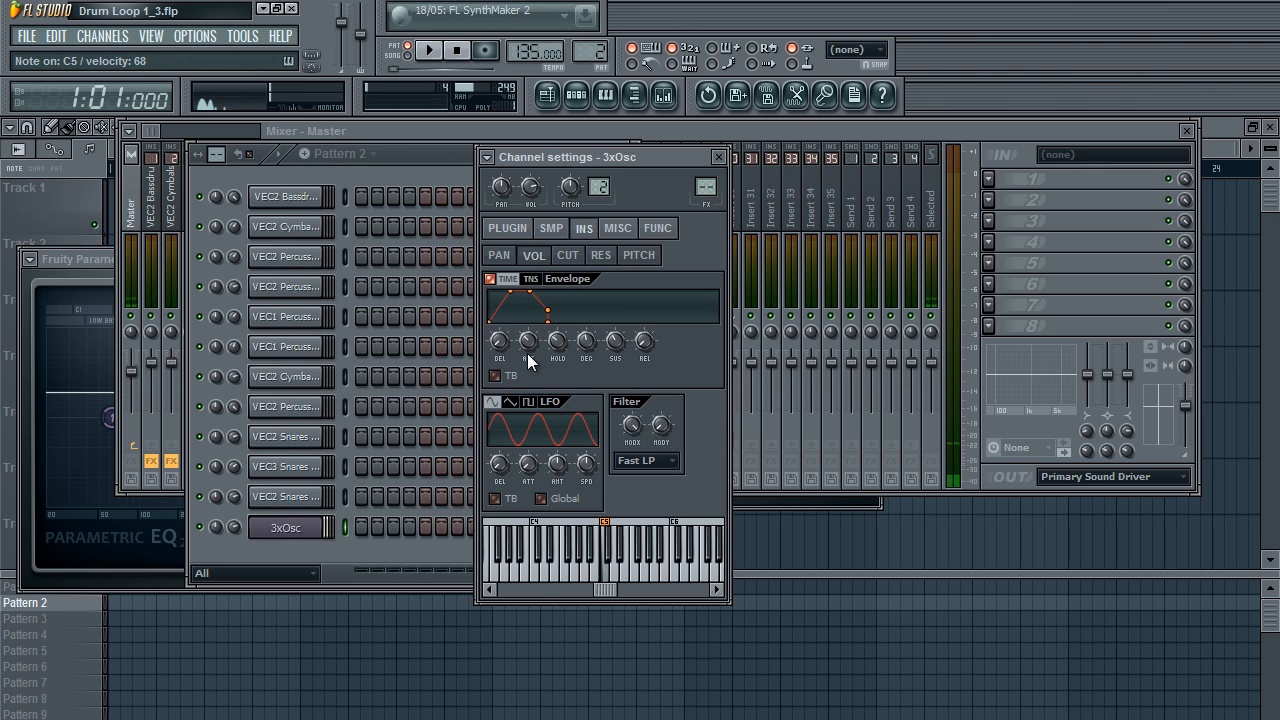
Step: Link the 3xOsc channel to mixer Insert 11 so that the track takes the channel's name
{"action": "left_click", "coordinate": [719, 157]}
{"action": "right_click", "coordinate": [288, 527]}
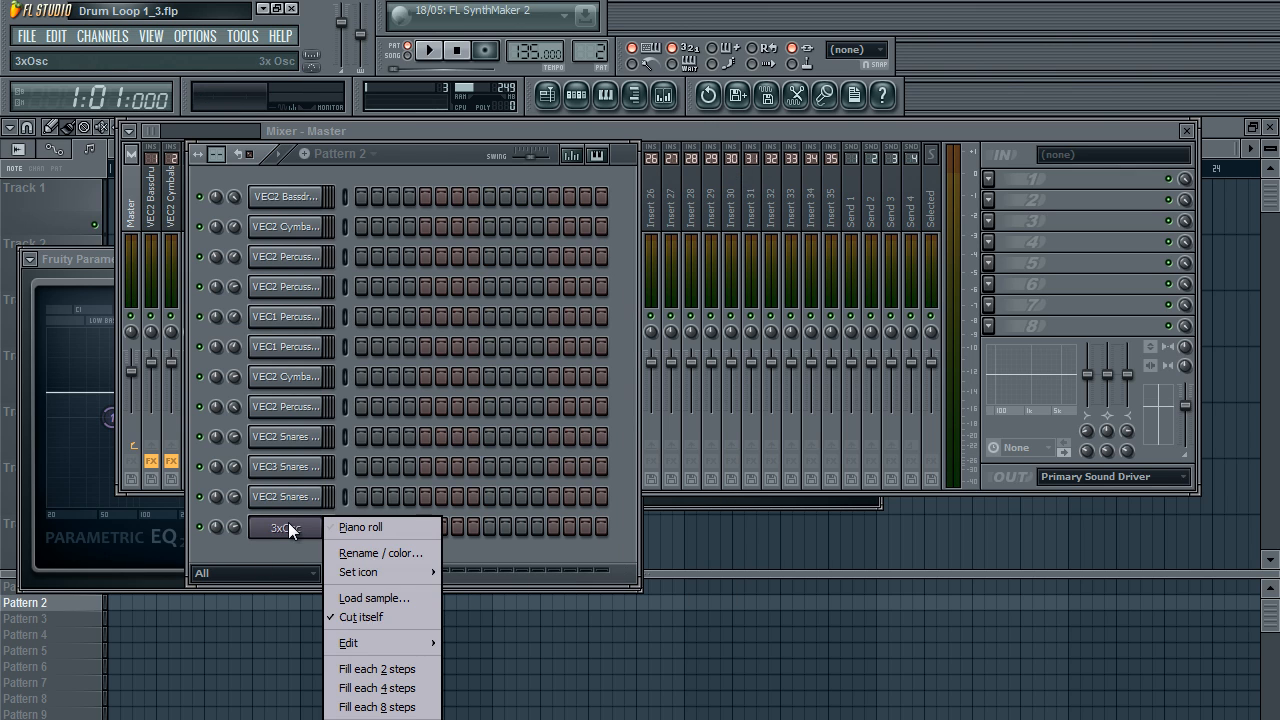
{"action": "left_click", "coordinate": [295, 531]}
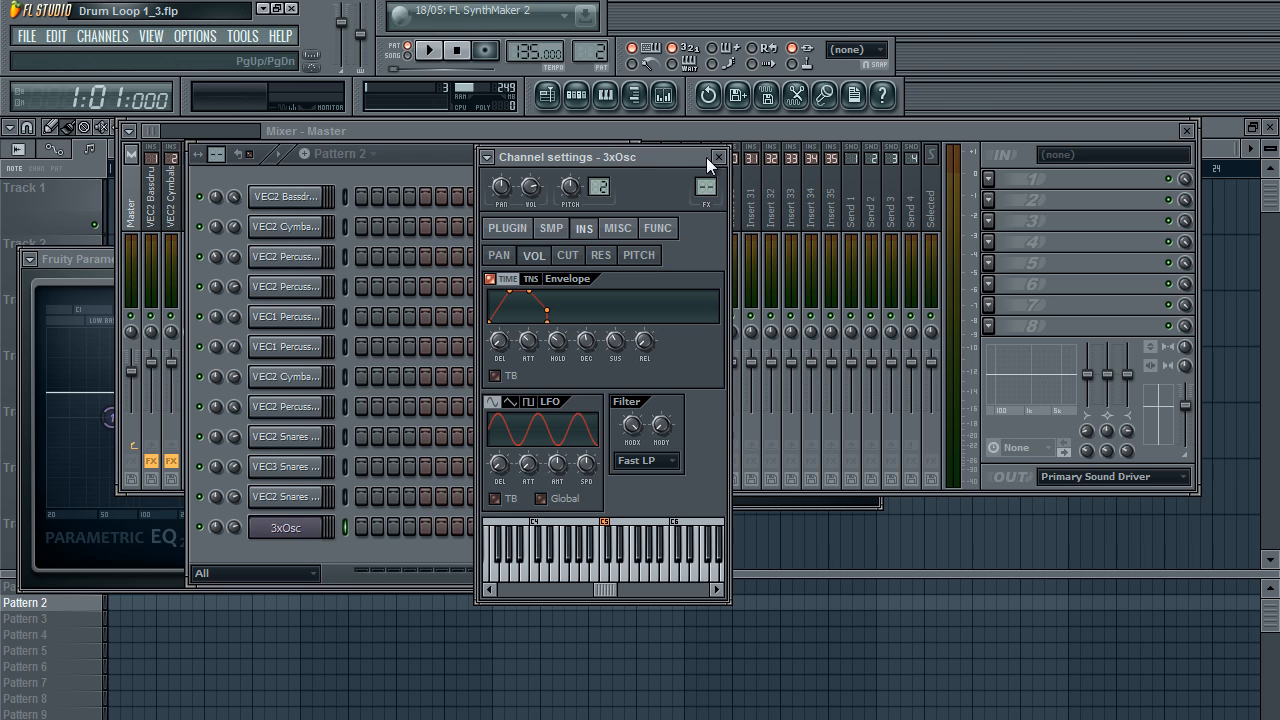
{"action": "left_click", "coordinate": [720, 158]}
{"action": "left_click", "coordinate": [295, 531]}
{"action": "left_click", "coordinate": [737, 131]}
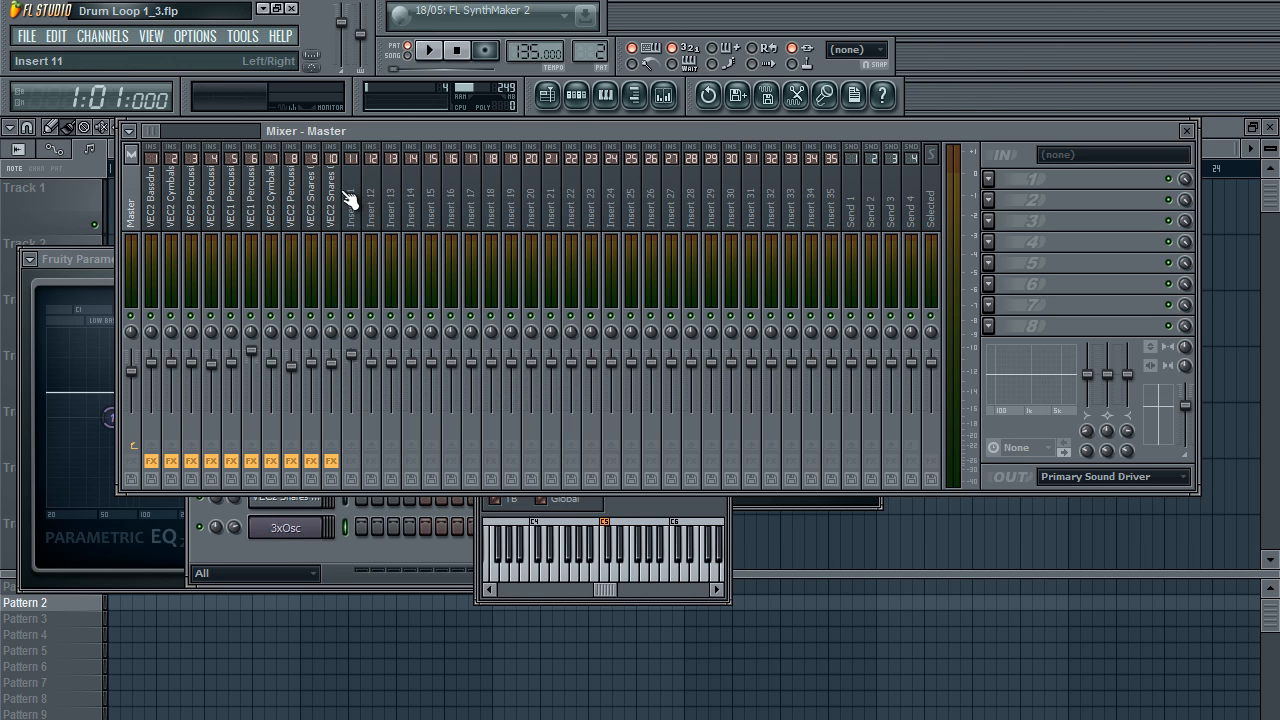
{"action": "right_click", "coordinate": [367, 211]}
{"action": "left_click", "coordinate": [580, 217]}
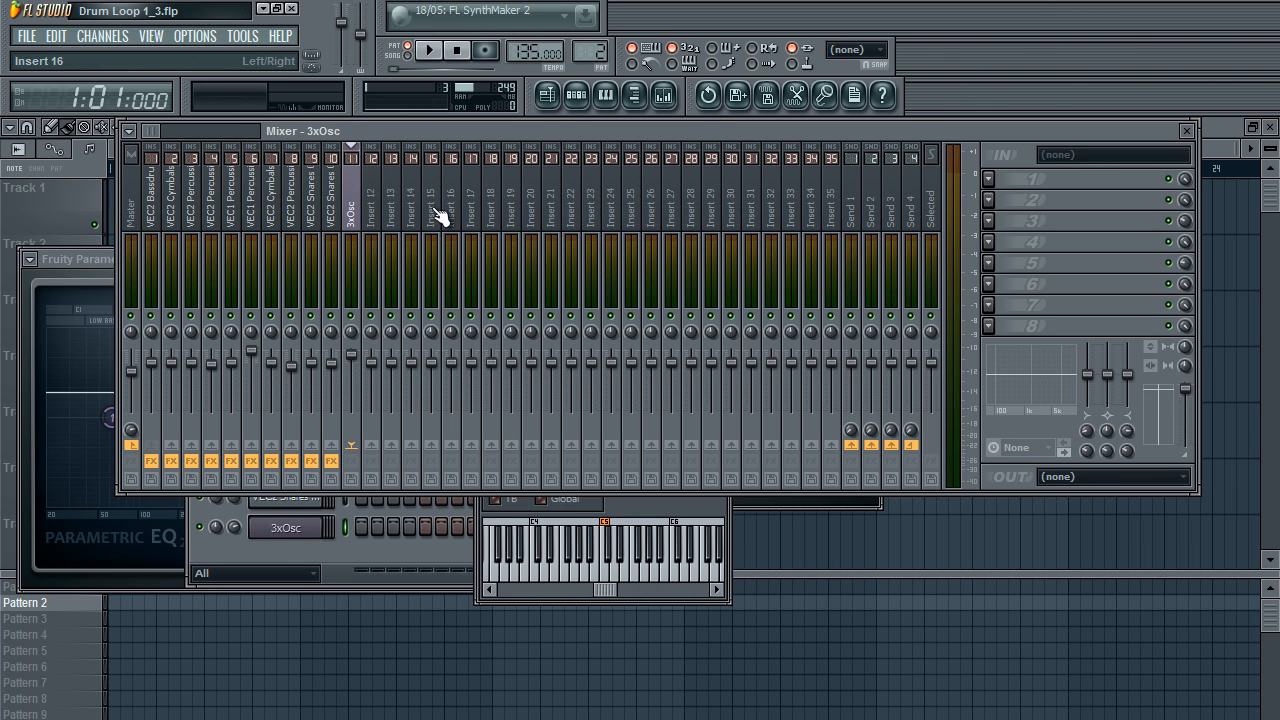
Step: Load Ohmicide in the first effect slot of the 3xOsc mixer track and audition a few notes
{"action": "left_click", "coordinate": [996, 179]}
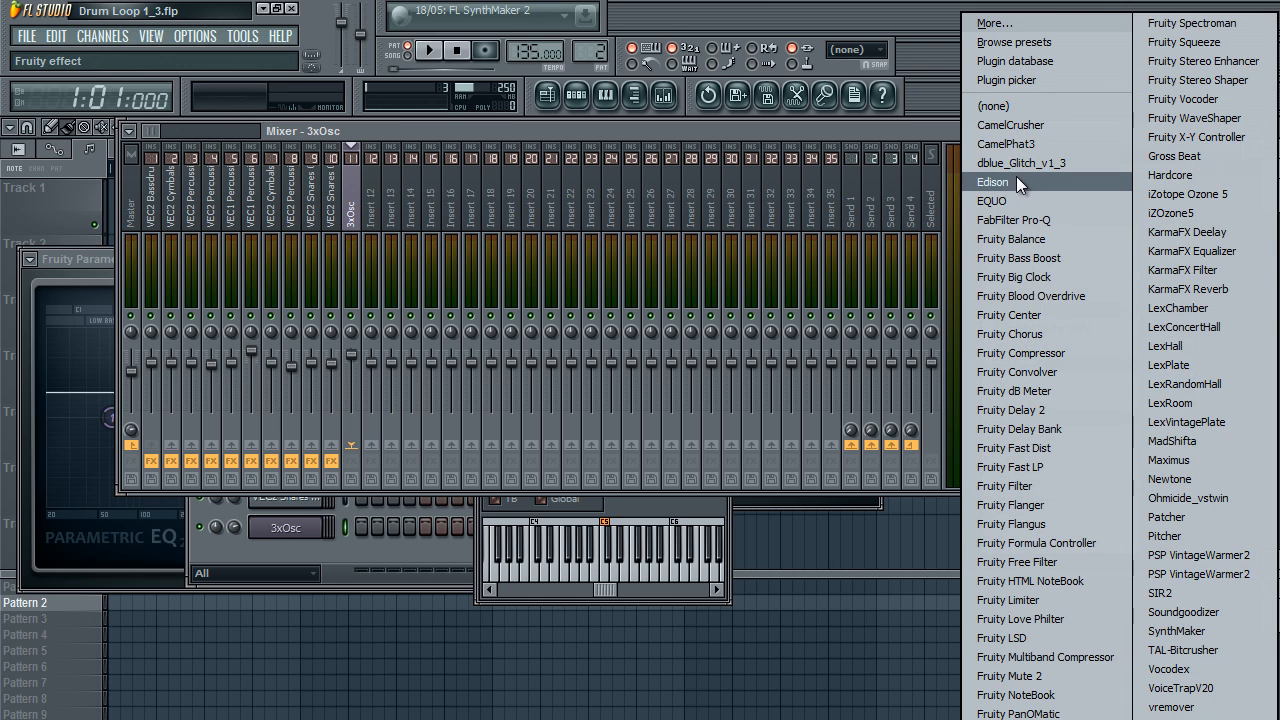
{"action": "left_click", "coordinate": [1194, 499]}
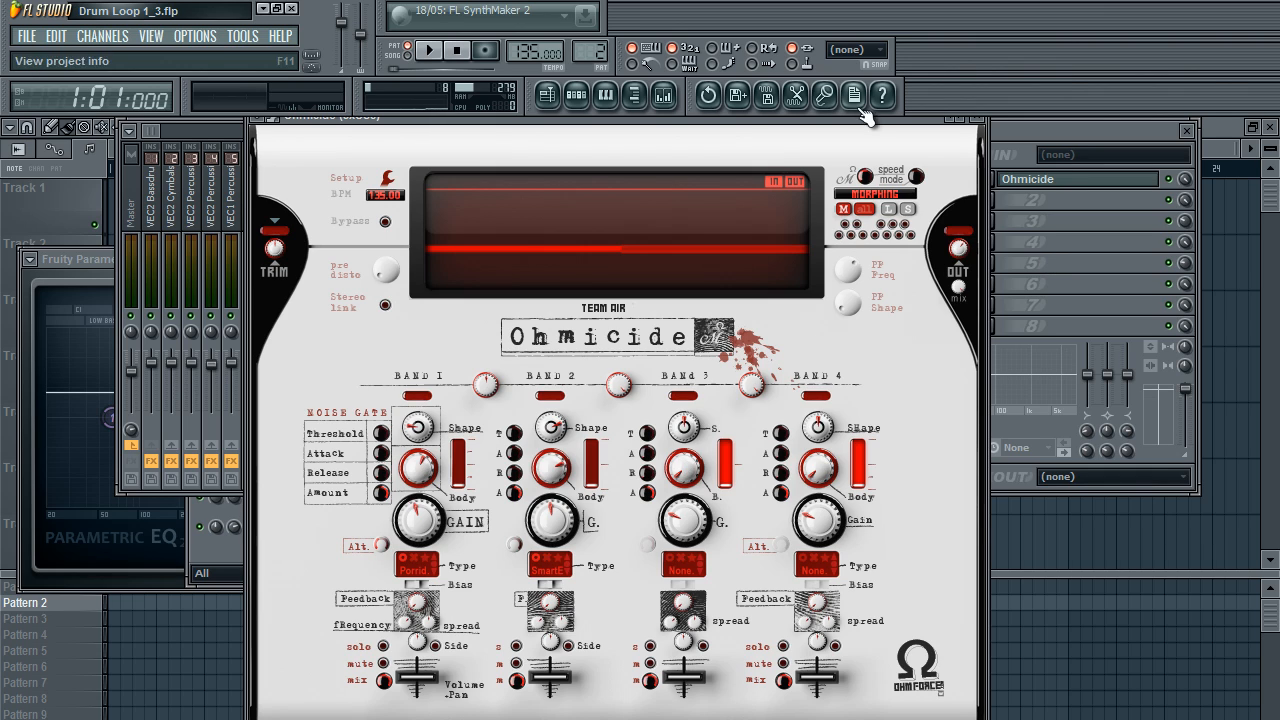
{"action": "left_click_drag", "start_coordinate": [868, 116], "coordinate": [816, 110]}
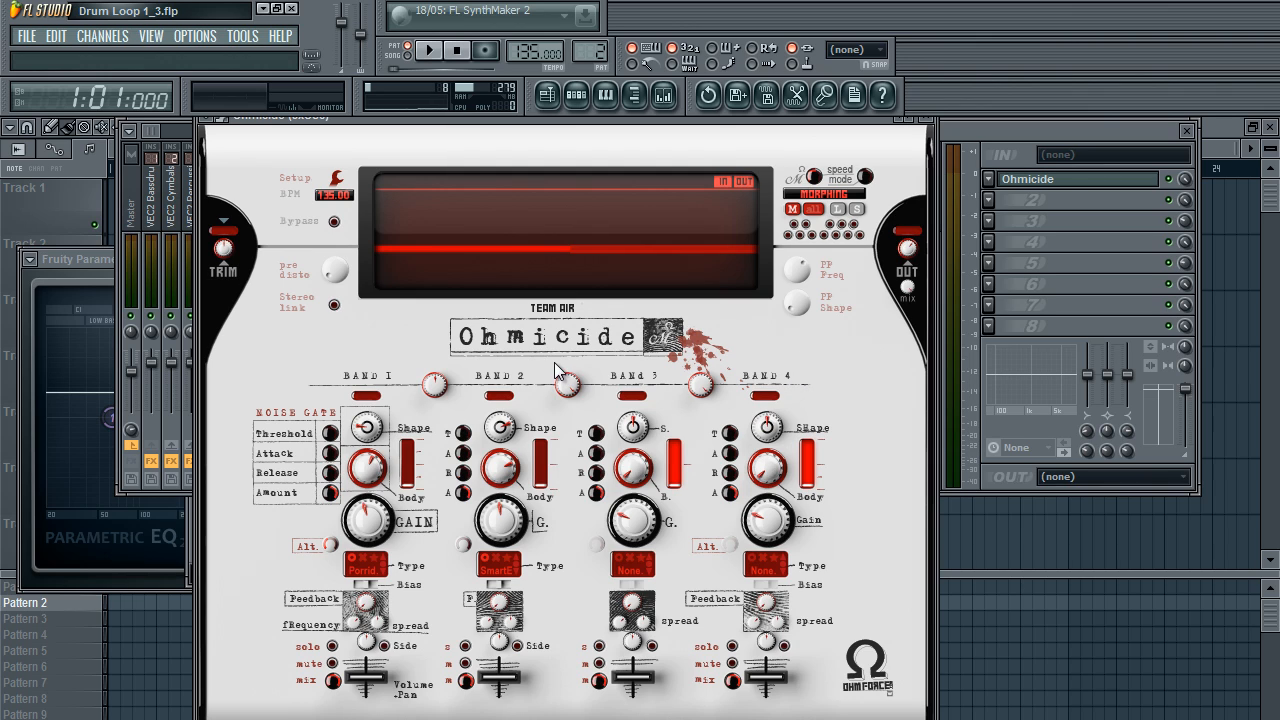
{"action": "key", "text": "z"}
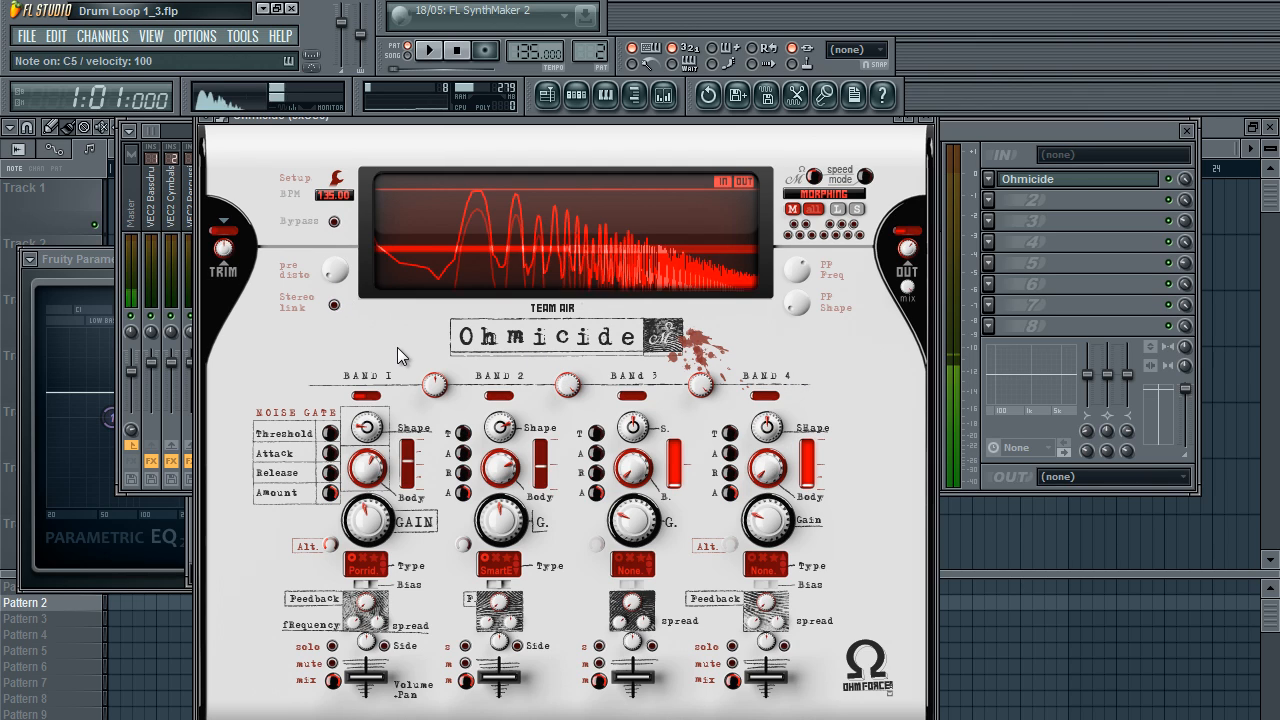
{"action": "key", "text": "s"}
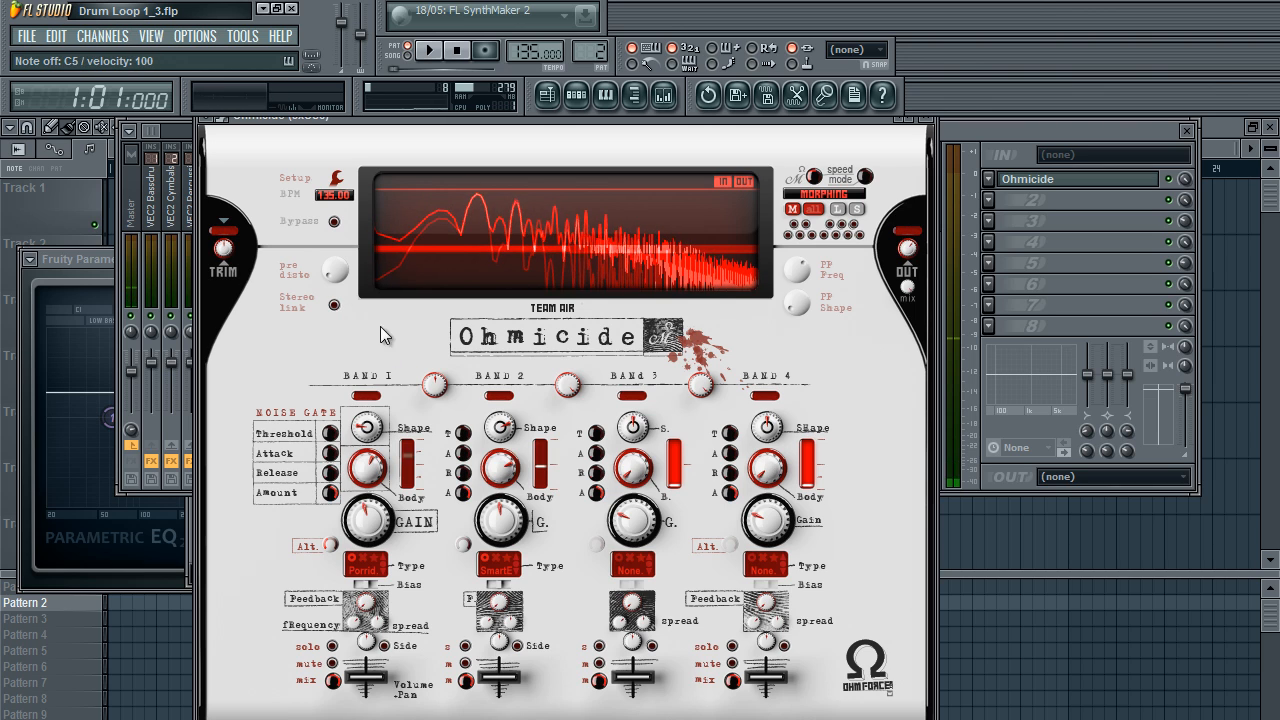
Step: Raise Ohmicide's Pre Disto to about 41.3 dB, solo Band 1 and audition it with a note
{"action": "mouse_move", "coordinate": [334, 267]}
{"action": "mouse_move", "coordinate": [333, 265]}
{"action": "left_mouse_down"}
{"action": "mouse_move", "coordinate": [323, 296]}
{"action": "mouse_move", "coordinate": [334, 276]}
{"action": "left_mouse_up"}
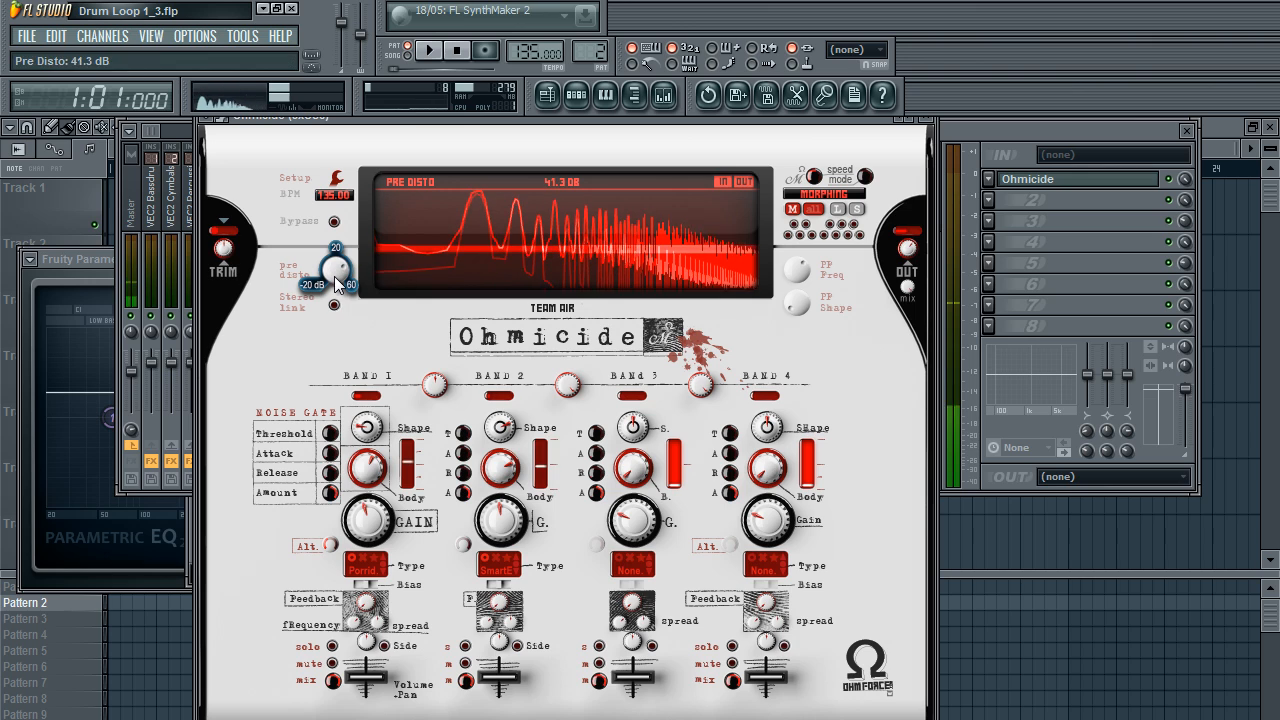
{"action": "left_click", "coordinate": [332, 647]}
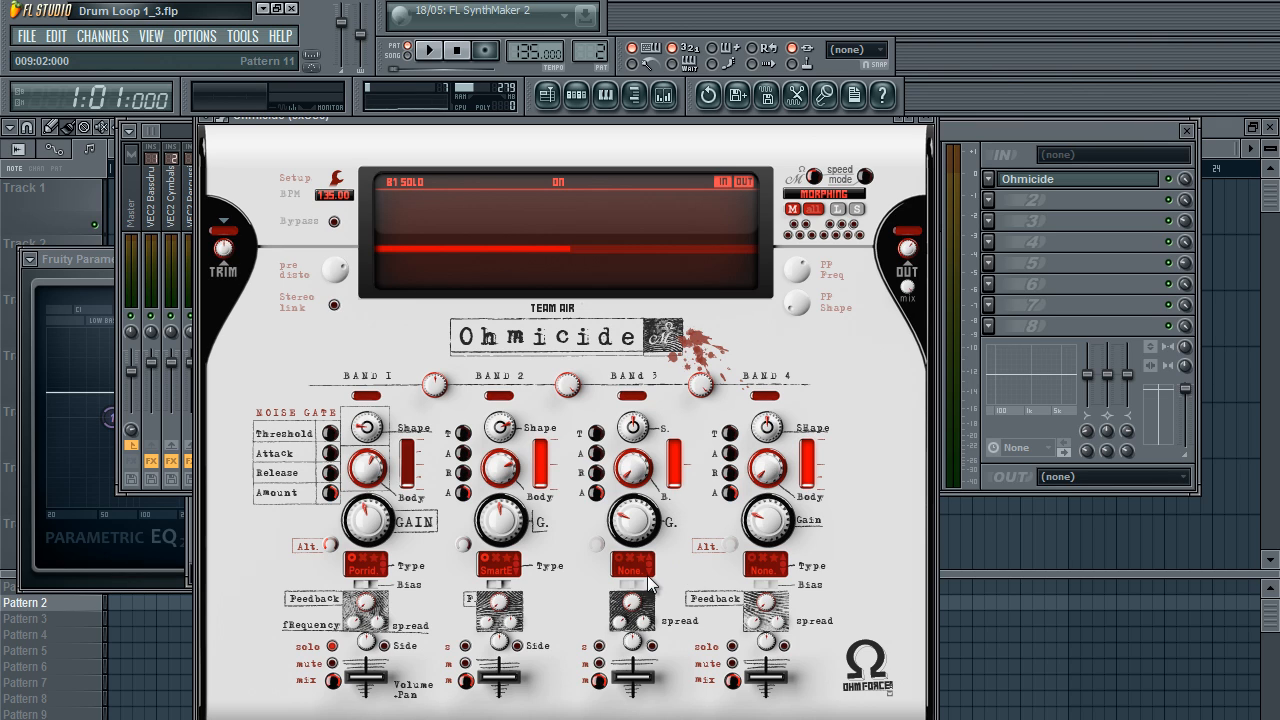
{"action": "key", "text": "z"}
{"action": "key", "text": "z"}
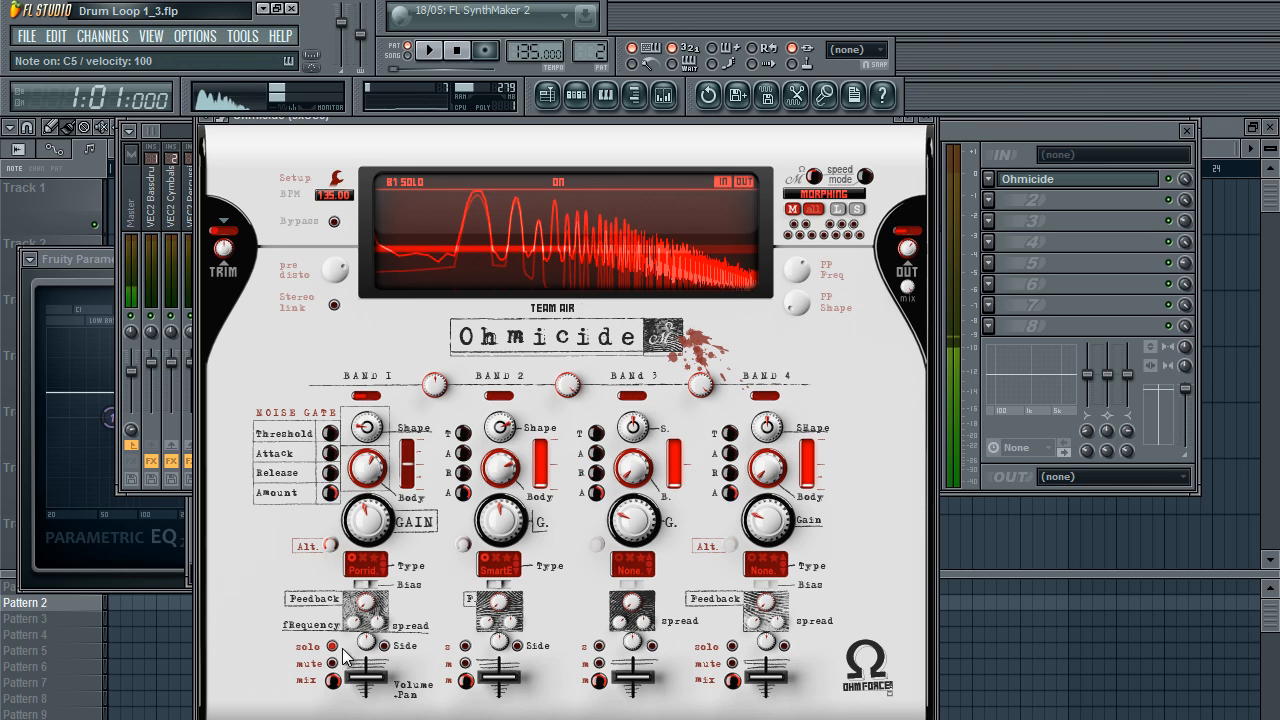
Step: Set Band 1's distortion type to Jellyfish in its Odd variant and audition the sound
{"action": "left_click", "coordinate": [368, 570]}
{"action": "mouse_move", "coordinate": [396, 605]}
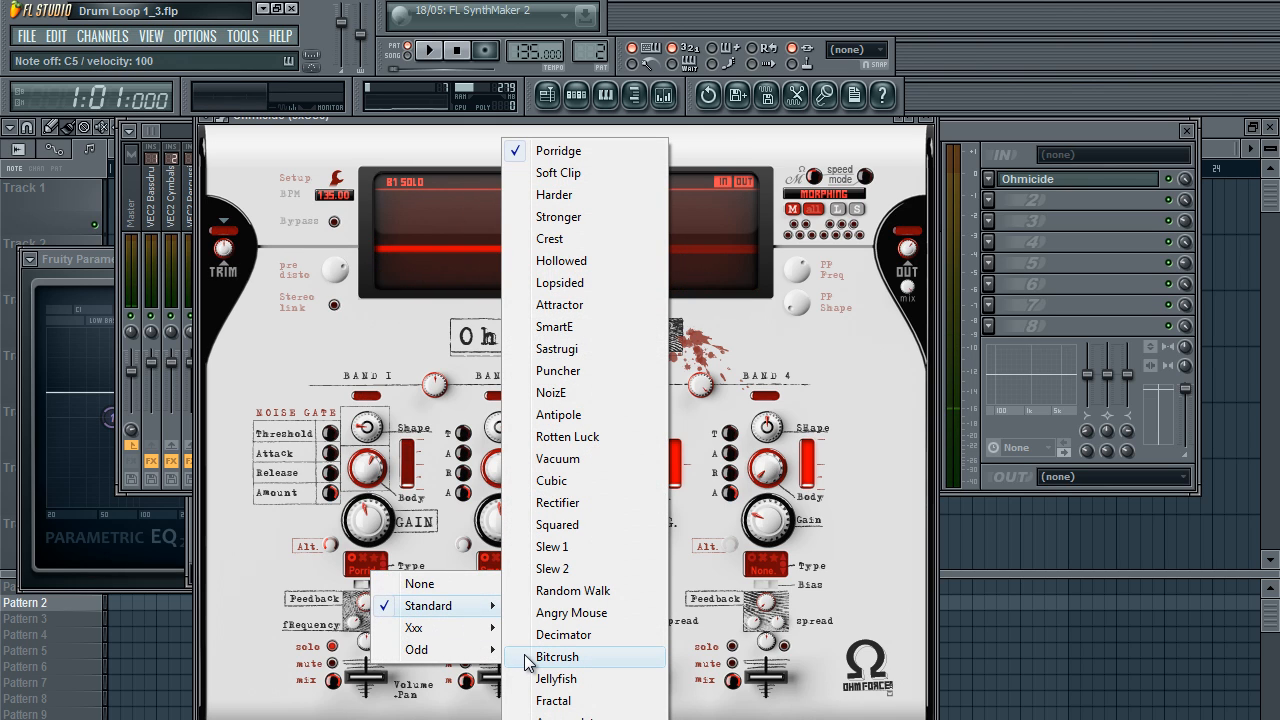
{"action": "left_click", "coordinate": [586, 680]}
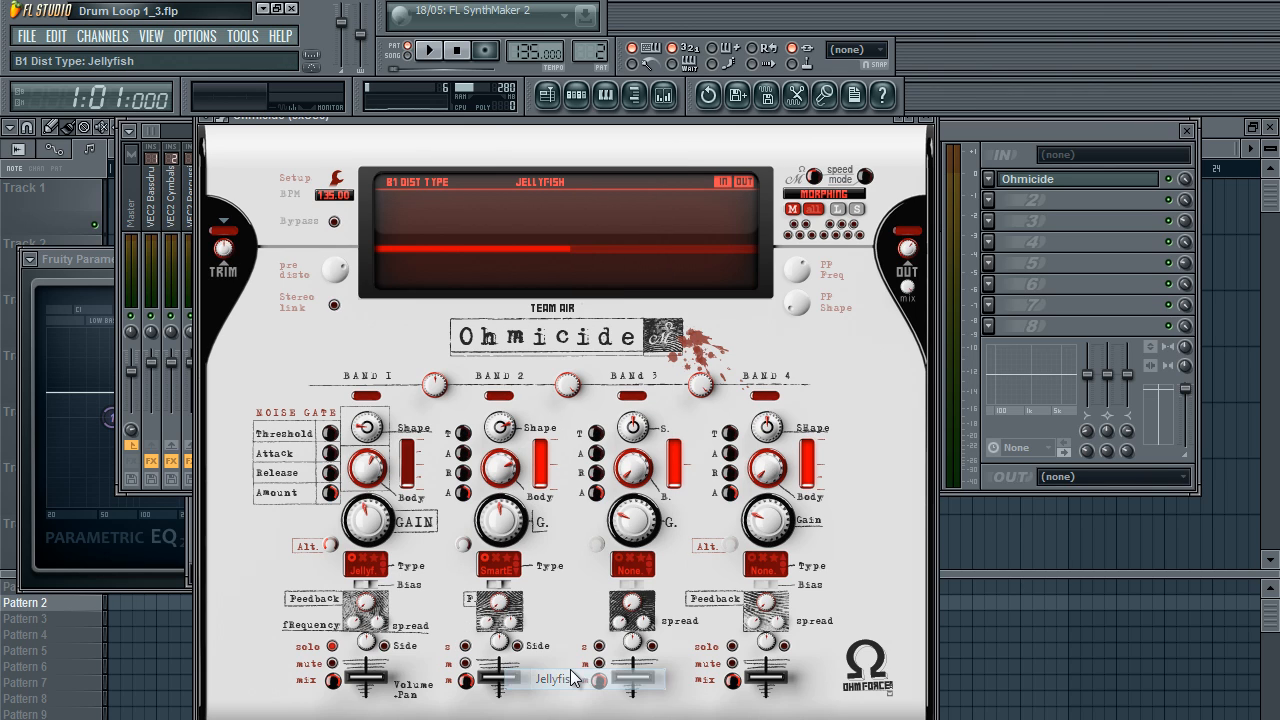
{"action": "key", "text": "z"}
{"action": "left_click", "coordinate": [375, 559]}
{"action": "key", "text": "z"}
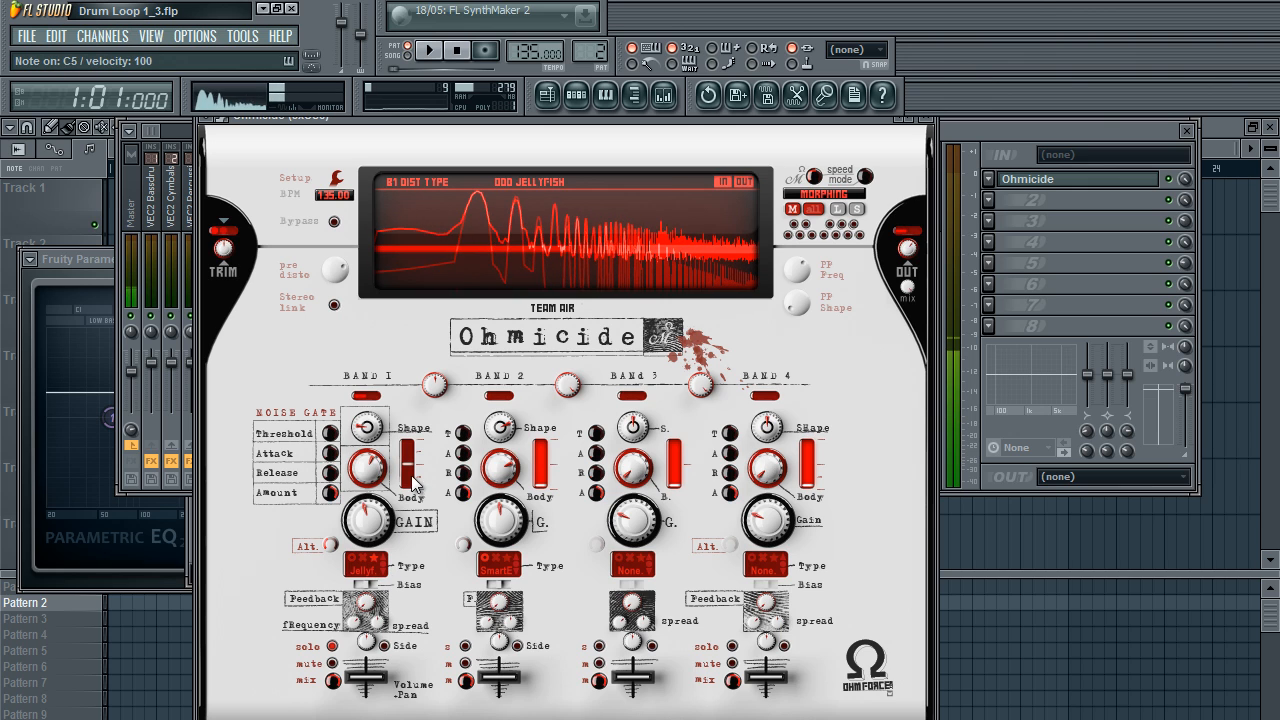
Step: Sweep Band 1's upper frequency while playing a note and settle at about 349 Hz
{"action": "mouse_move", "coordinate": [432, 398]}
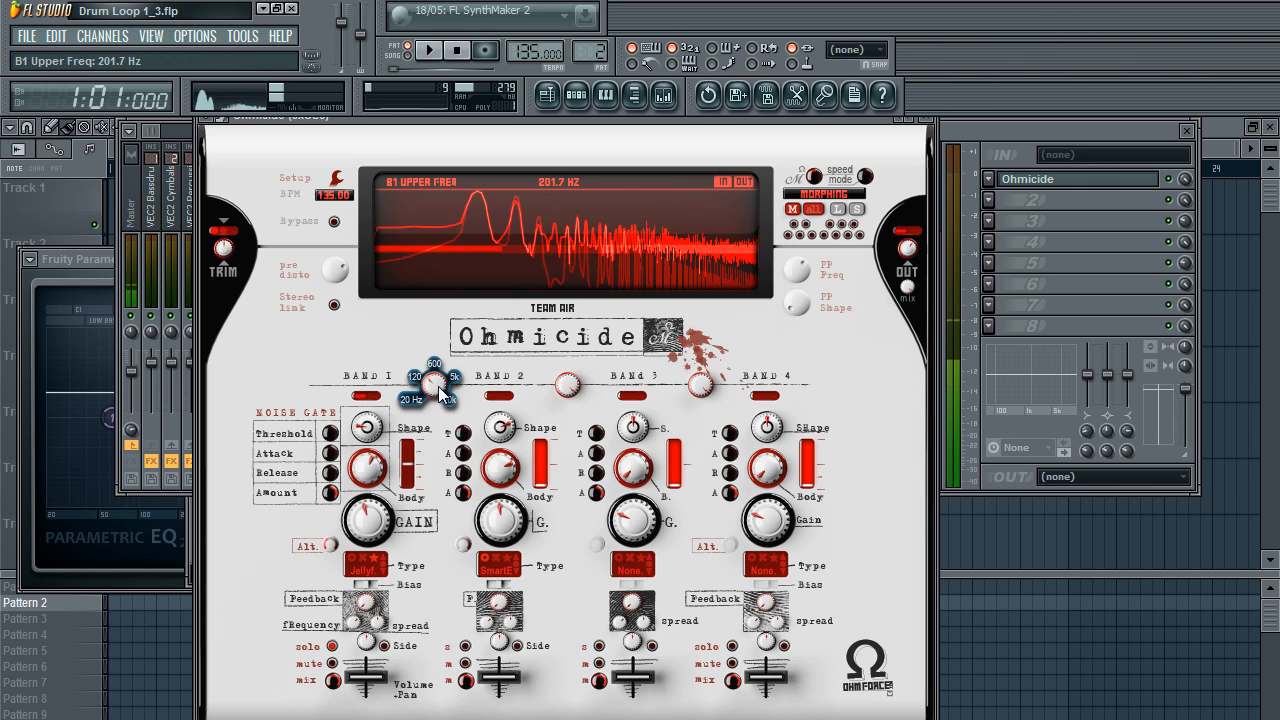
{"action": "scroll", "coordinate": [433, 383], "scroll_direction": "up", "scroll_amount": 3}
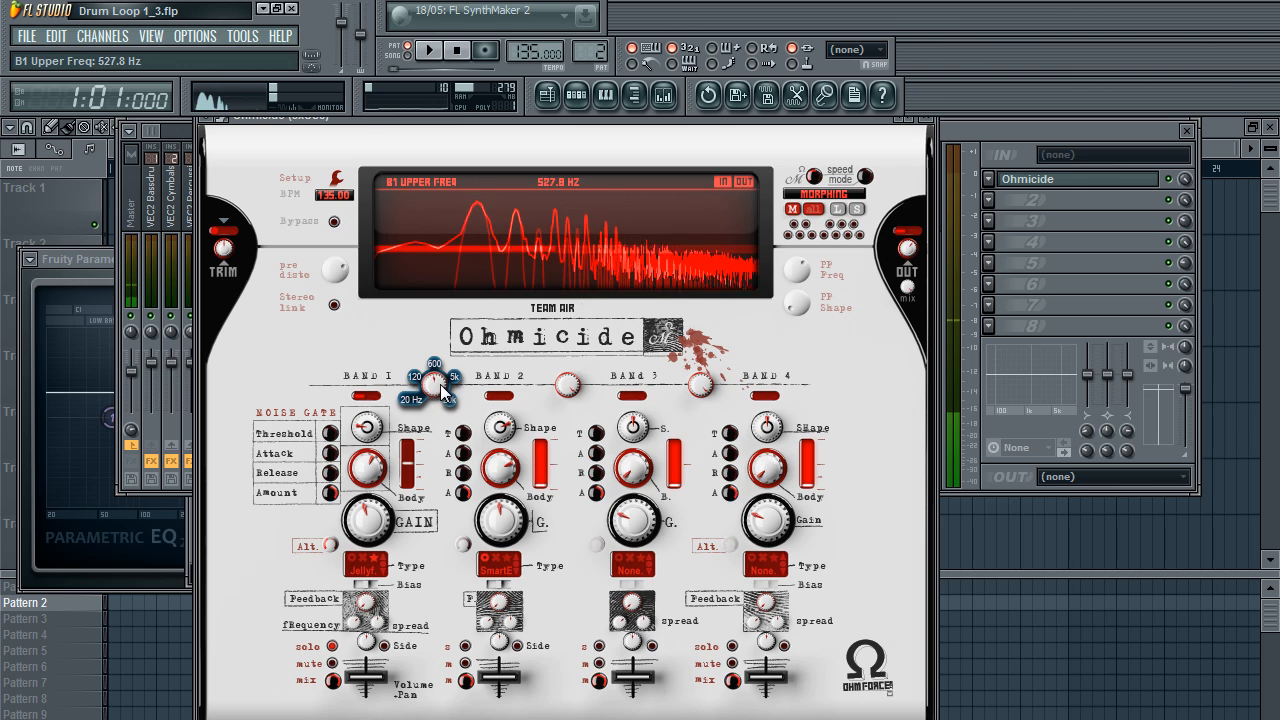
{"action": "scroll", "coordinate": [440, 384], "scroll_direction": "down", "scroll_amount": 1}
{"action": "key", "text": "z"}
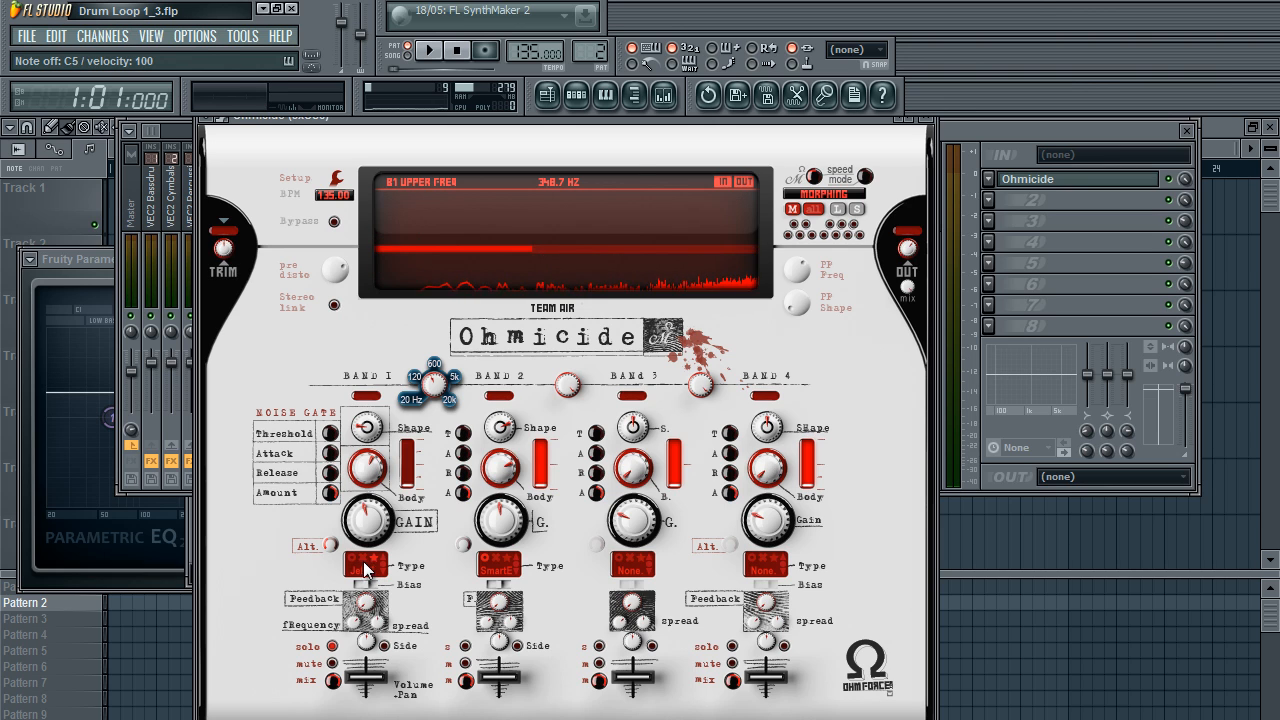
Step: Reduce the hold and decay of 3xOsc's volume envelope to minimum and adjust its sustain while auditioning notes
{"action": "left_click", "coordinate": [576, 95]}
{"action": "left_click", "coordinate": [290, 528]}
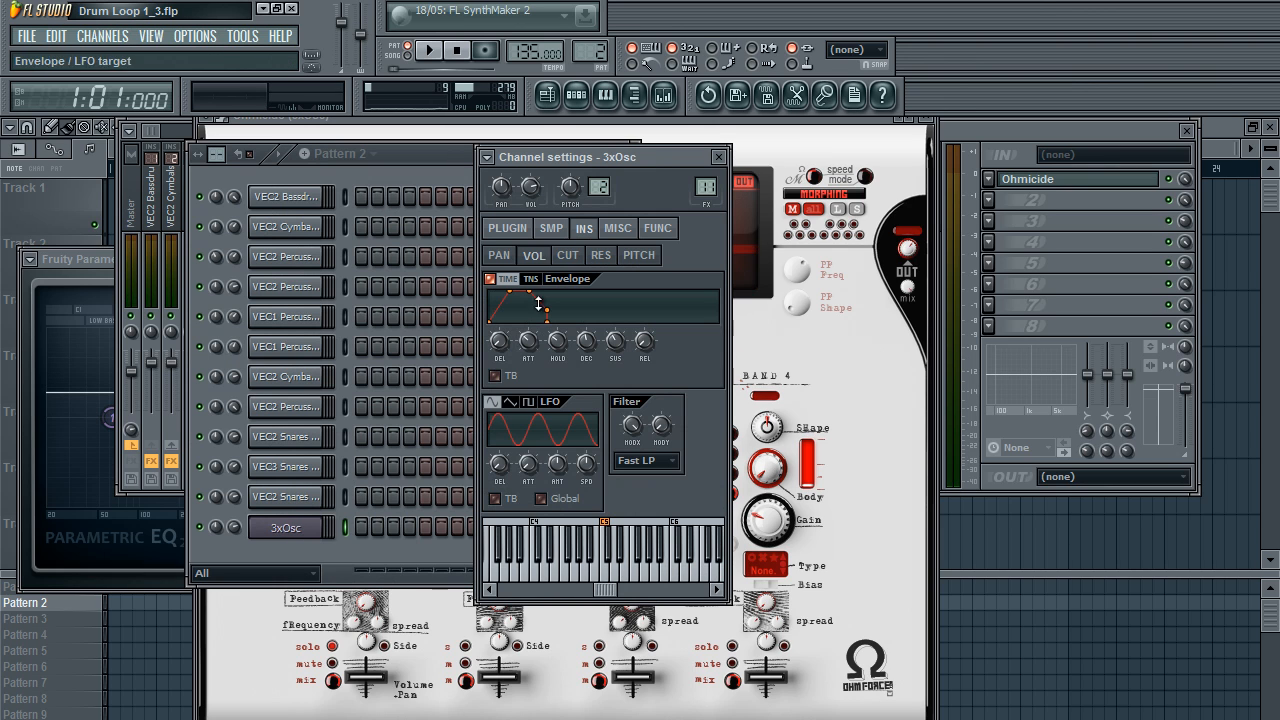
{"action": "key", "text": "z"}
{"action": "mouse_move", "coordinate": [557, 348]}
{"action": "left_mouse_down"}
{"action": "mouse_move", "coordinate": [557, 375]}
{"action": "mouse_move", "coordinate": [586, 328]}
{"action": "mouse_move", "coordinate": [578, 350]}
{"action": "left_mouse_up"}
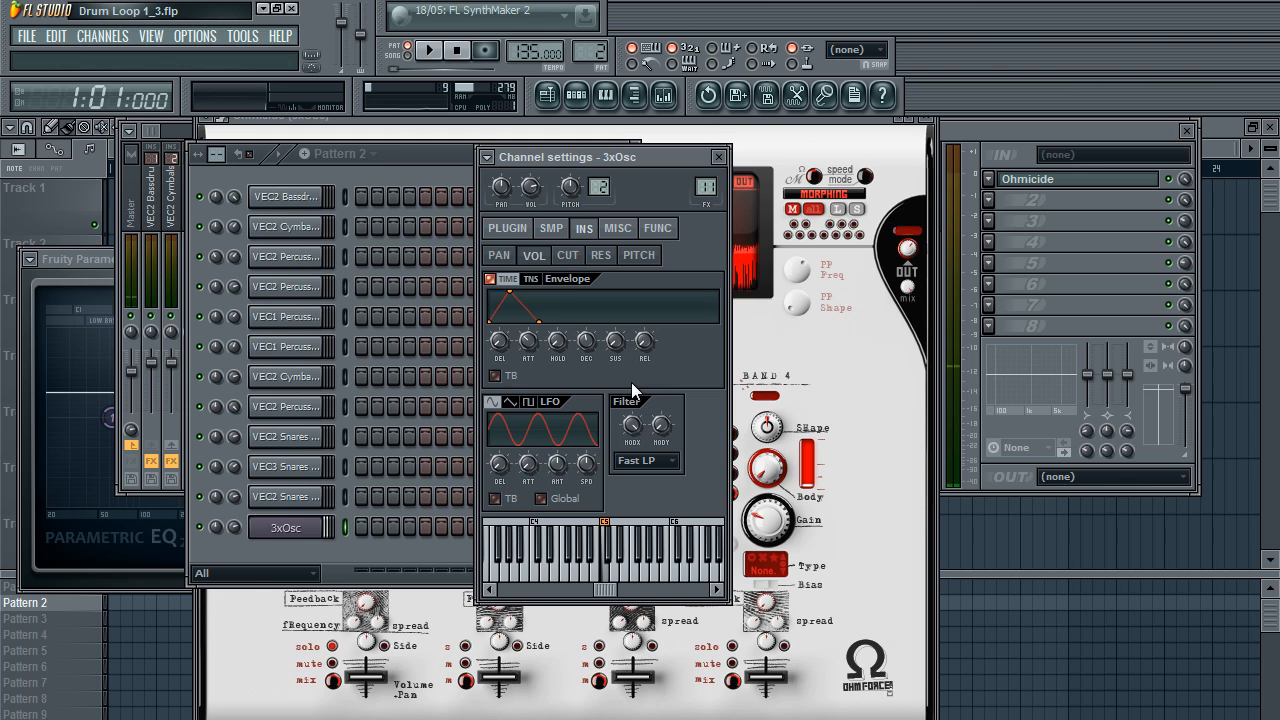
{"action": "left_click", "coordinate": [513, 230]}
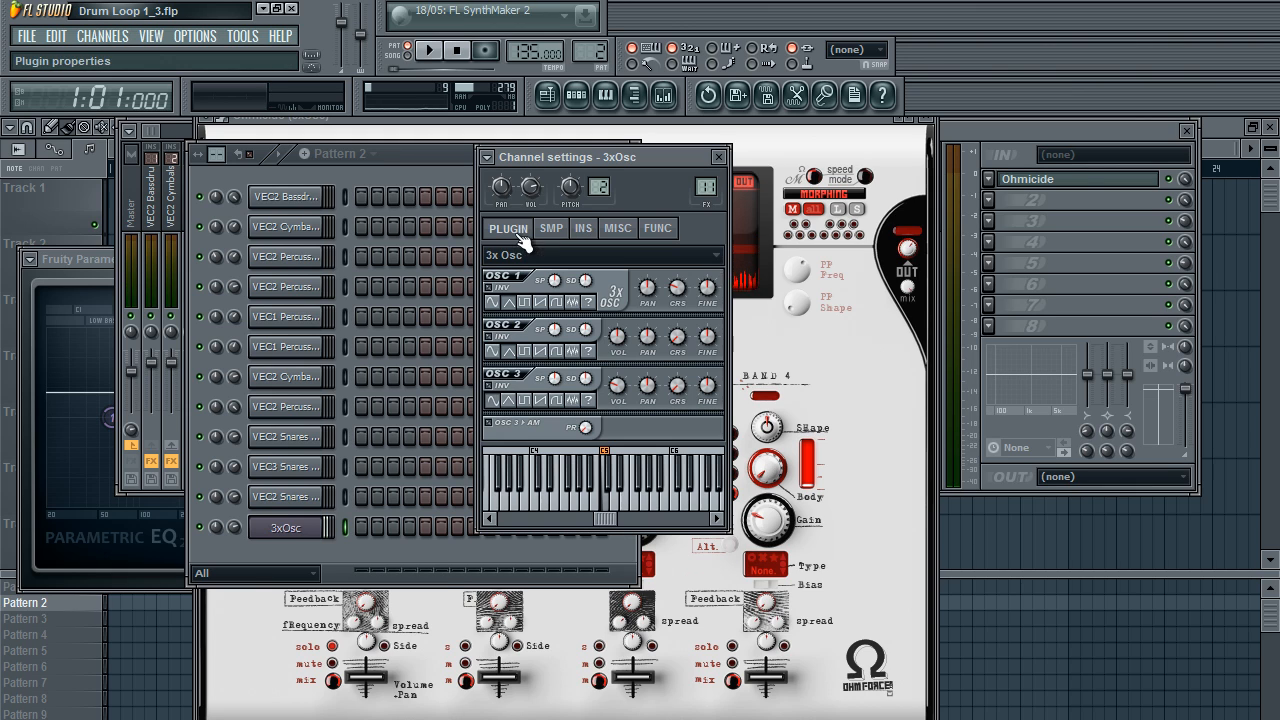
{"action": "left_click", "coordinate": [584, 230]}
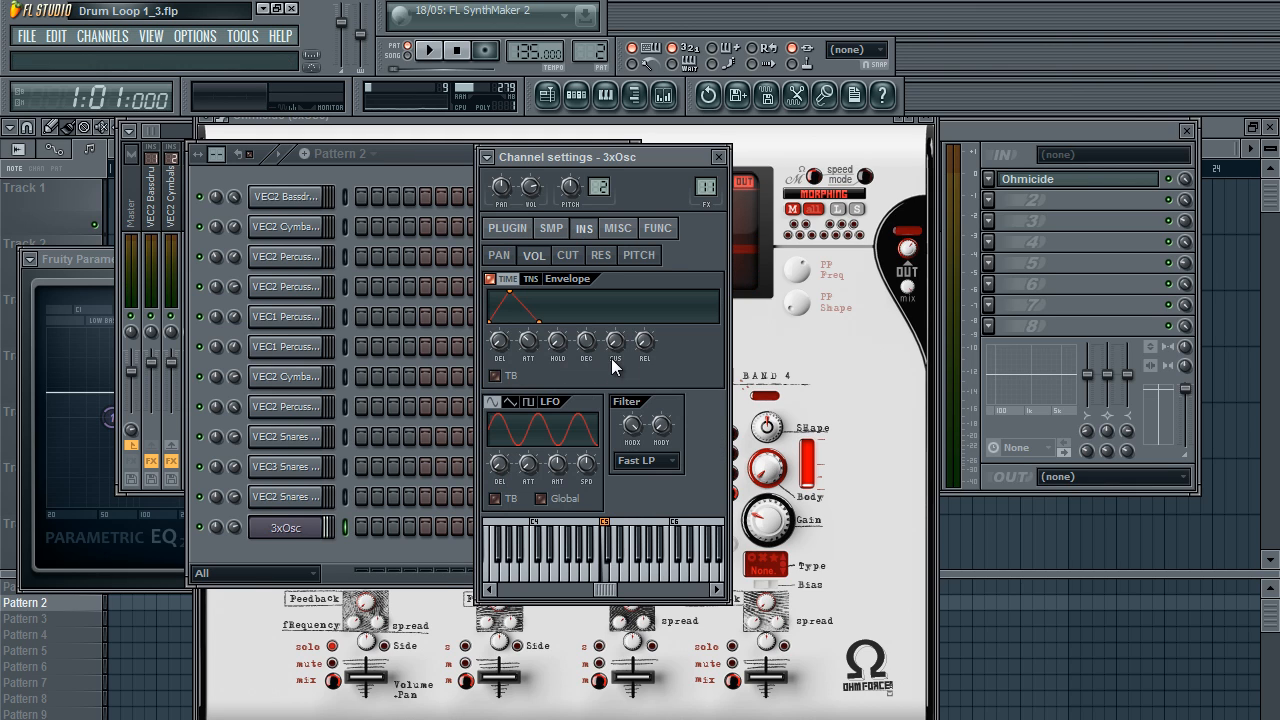
{"action": "key", "text": "q"}
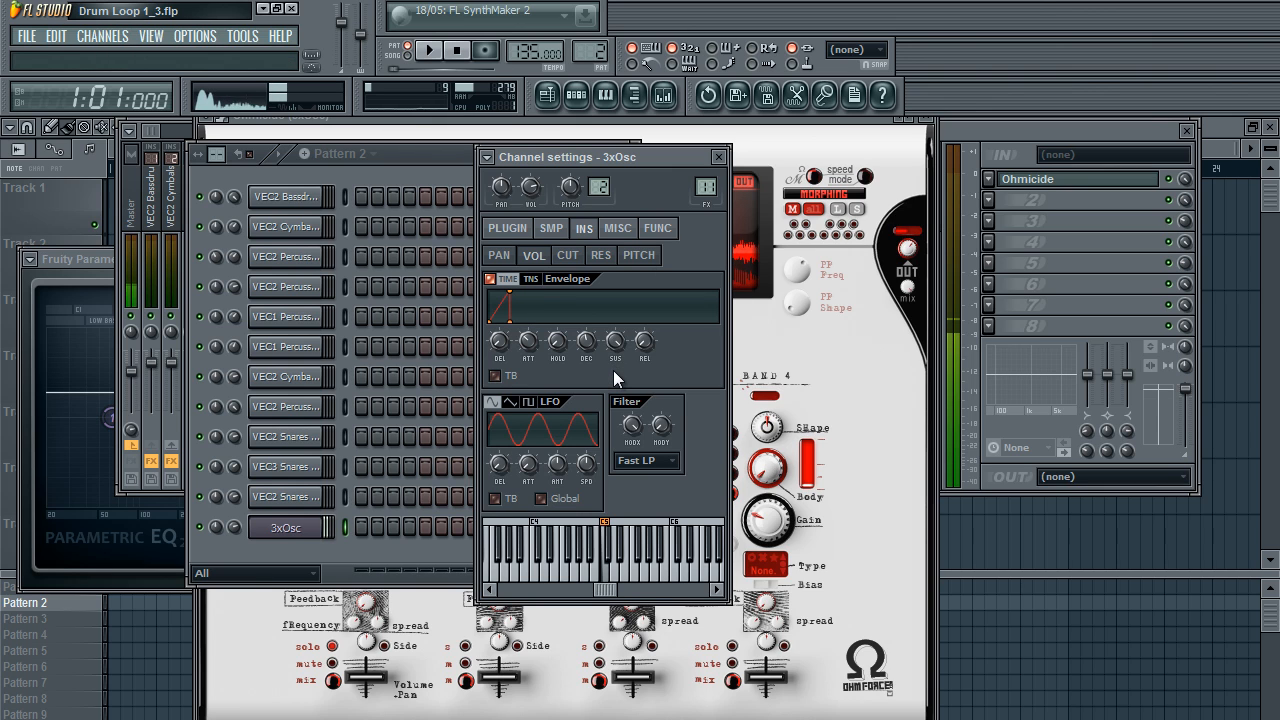
{"action": "left_click", "coordinate": [718, 157]}
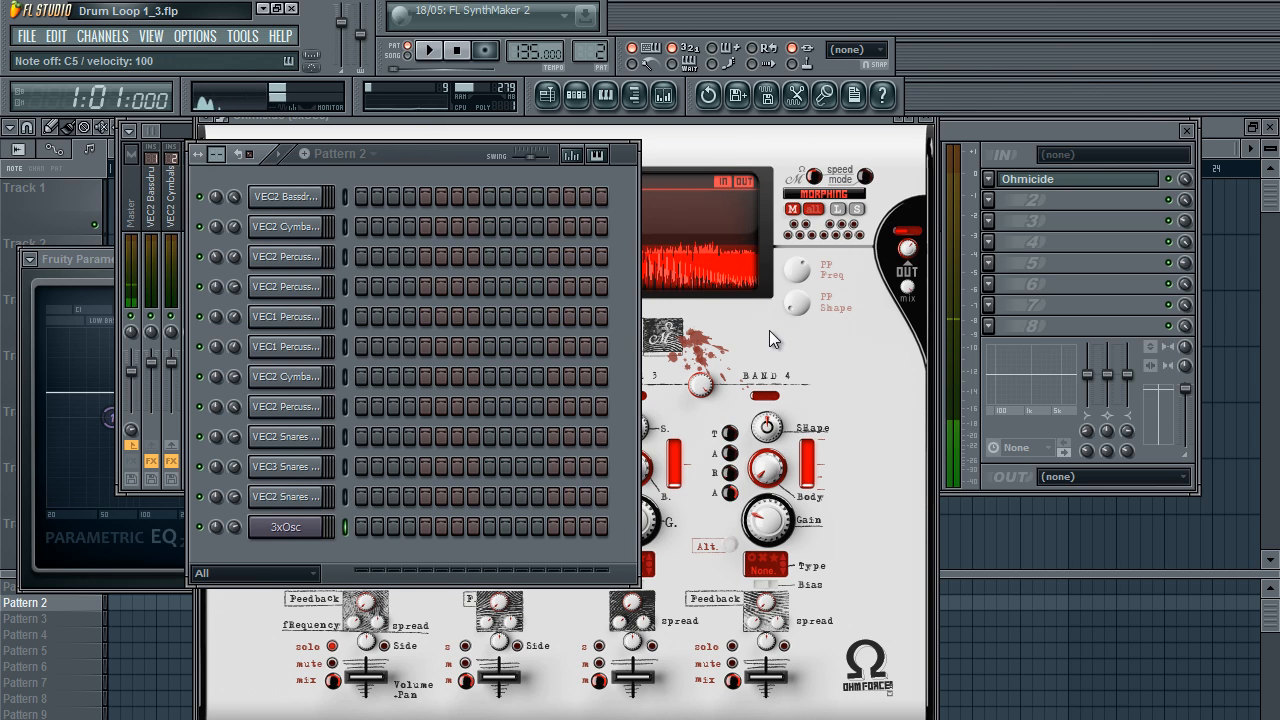
Step: Return to Ohmicide and switch off Band 1's solo while auditioning the sound
{"action": "left_click", "coordinate": [769, 332]}
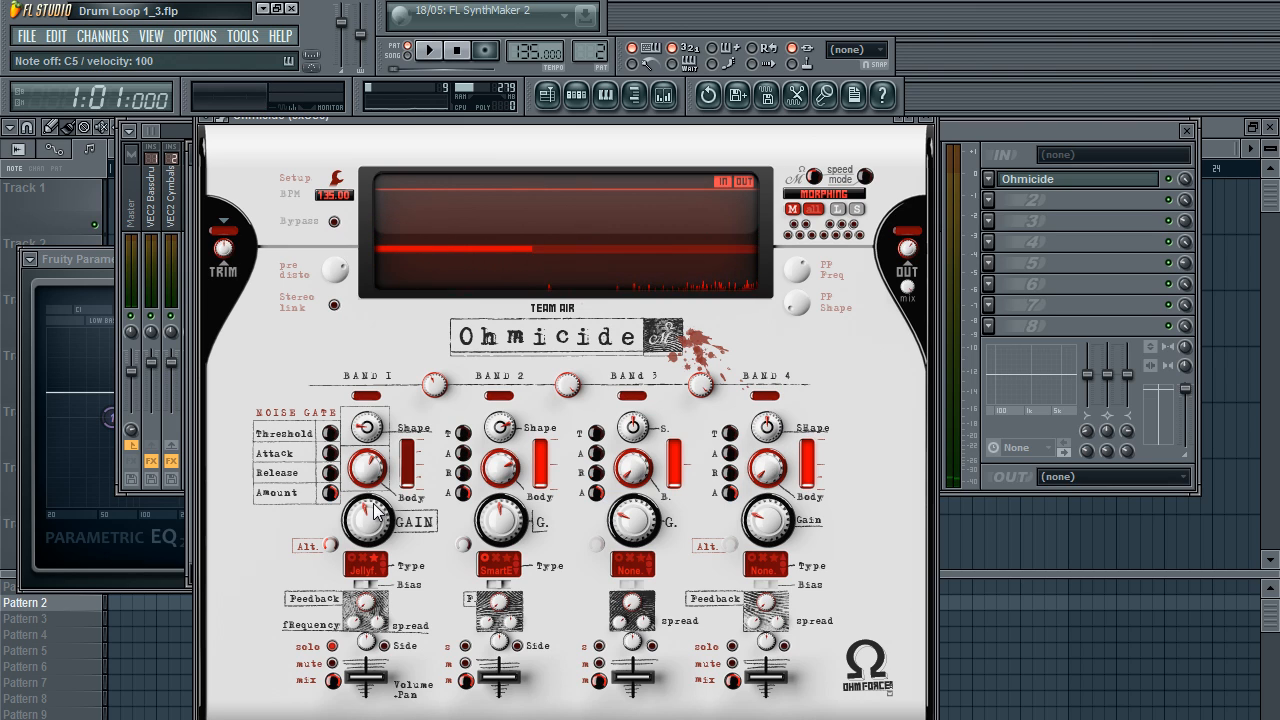
{"action": "key", "text": "z"}
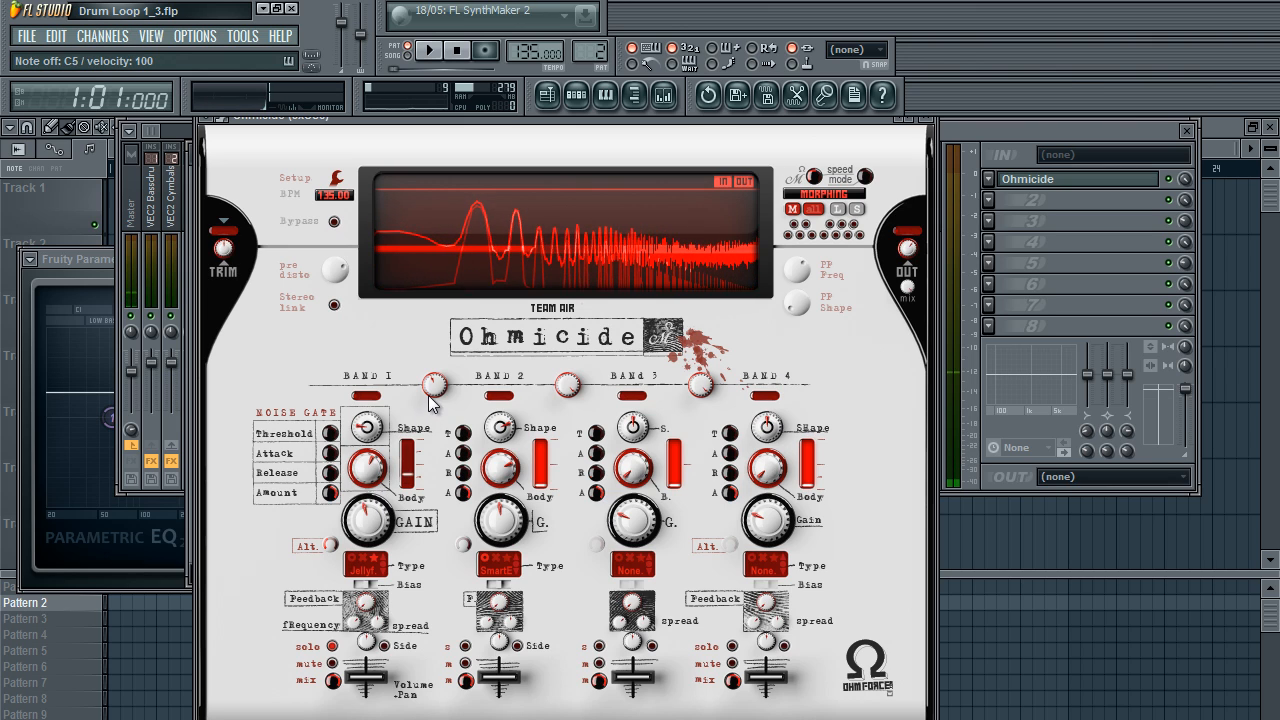
{"action": "key", "text": "z"}
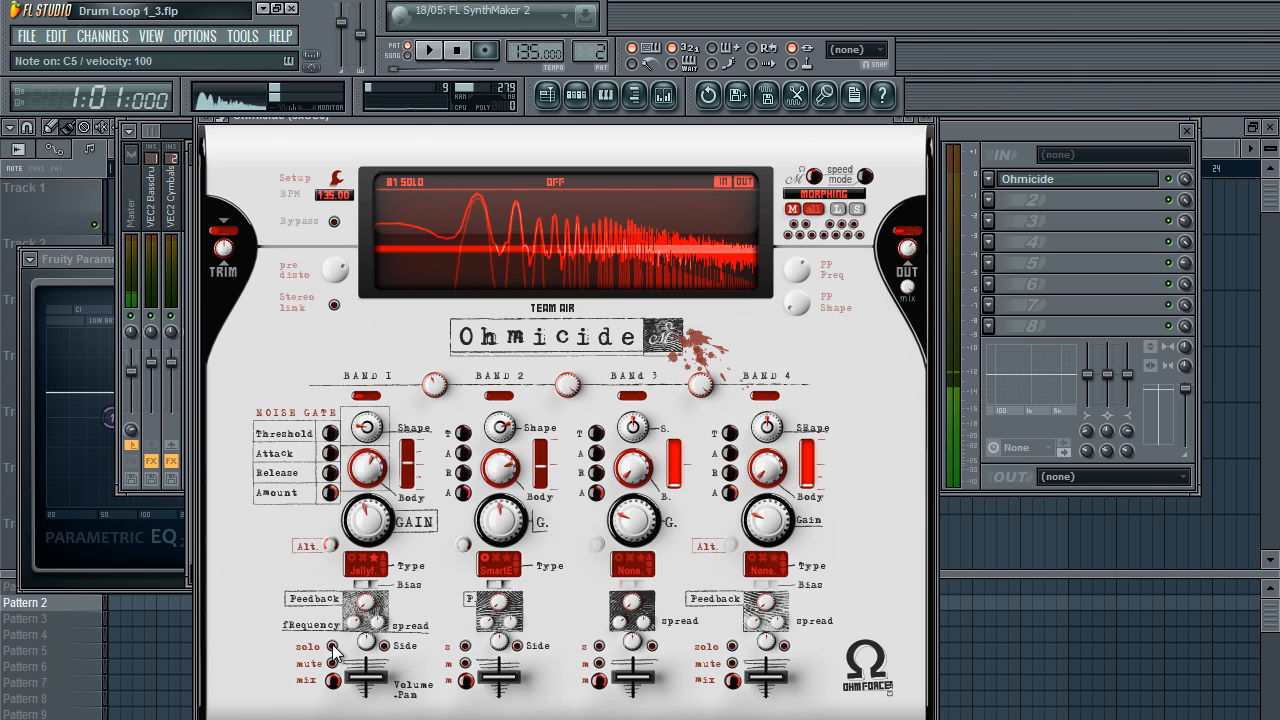
Step: Set Band 2's distortion type to Bitcrush, compare it with the Odd variant and return to the standard one
{"action": "left_click", "coordinate": [483, 585]}
{"action": "mouse_move", "coordinate": [545, 609]}
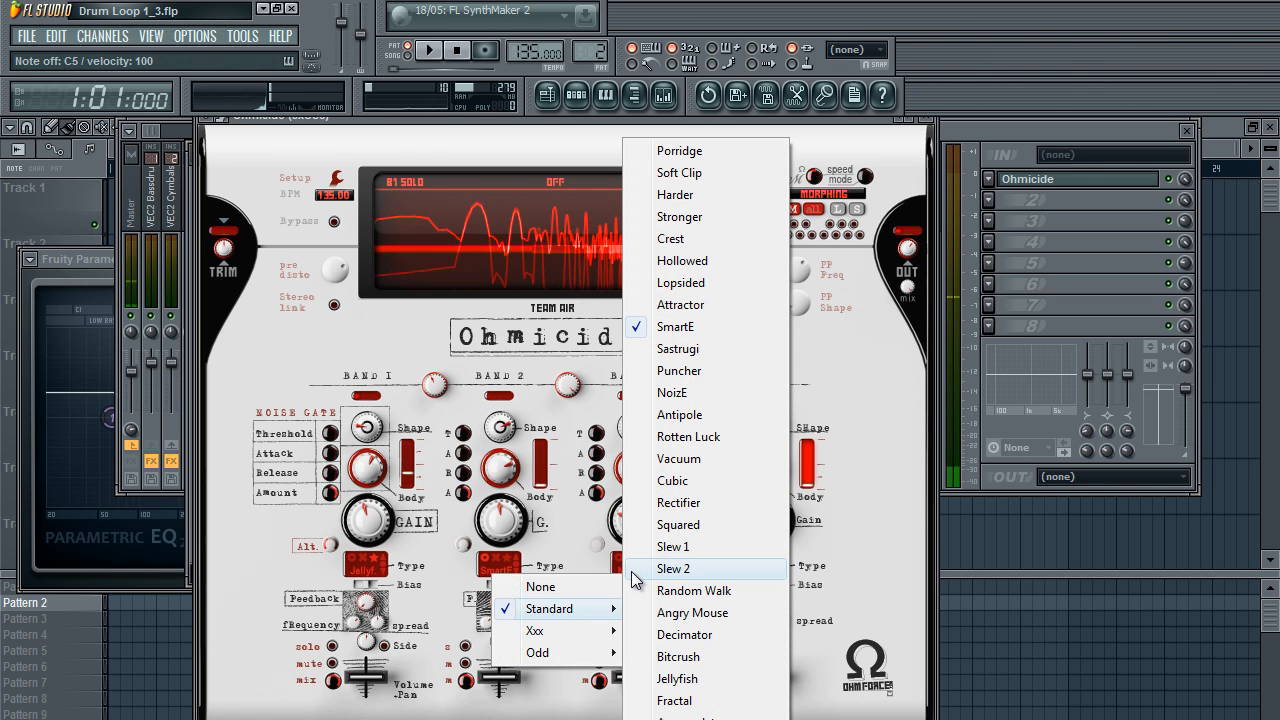
{"action": "left_click", "coordinate": [710, 664]}
{"action": "key", "text": "z"}
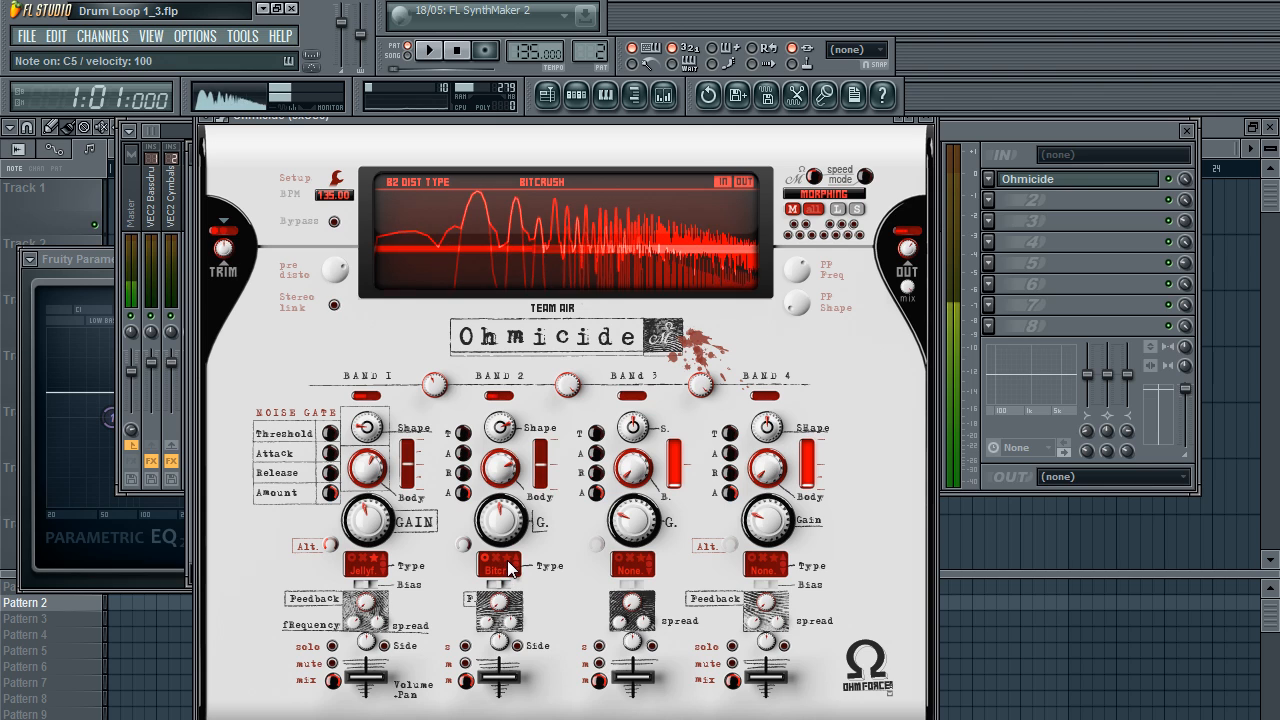
{"action": "left_click", "coordinate": [508, 560]}
{"action": "key", "text": "z"}
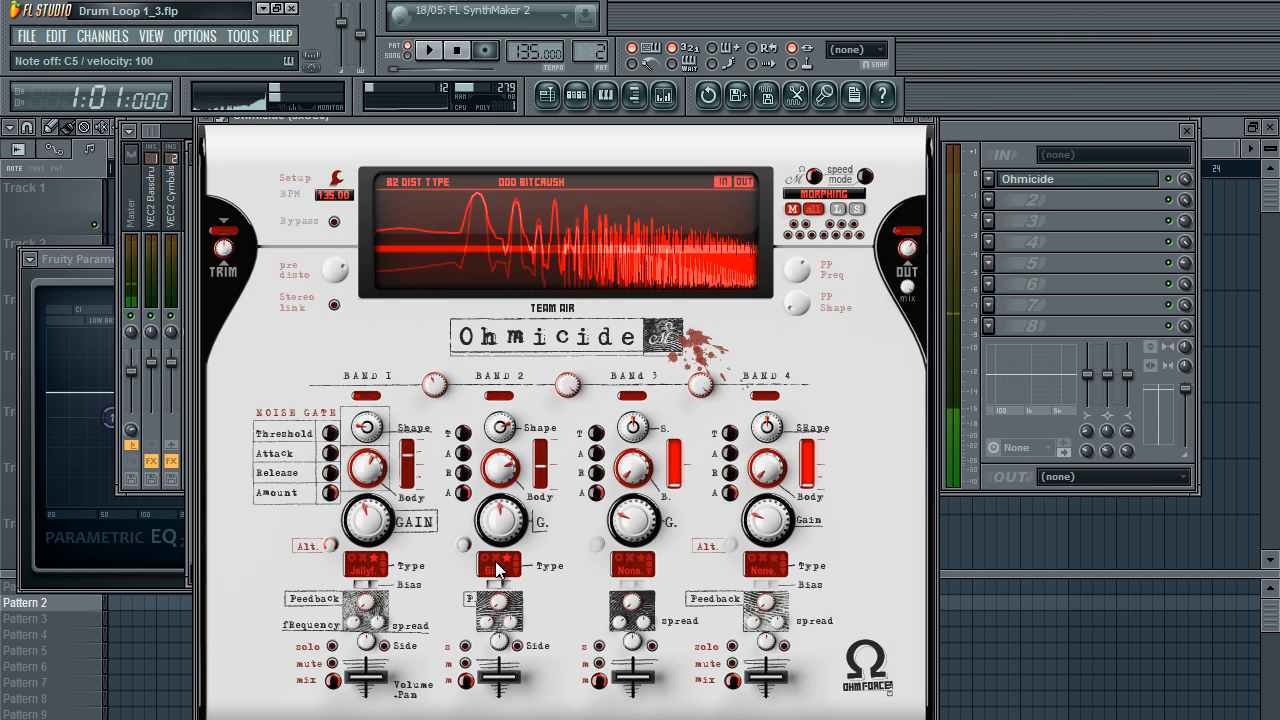
{"action": "left_click", "coordinate": [490, 562]}
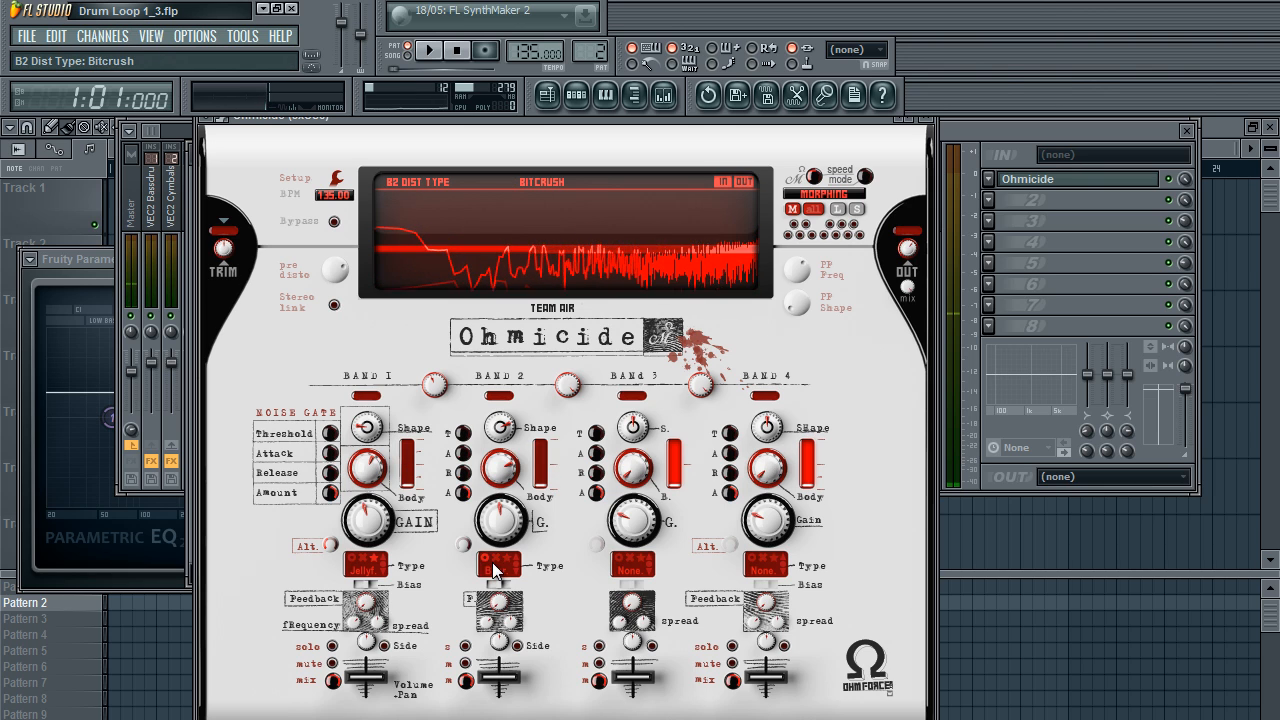
Step: Turn up the gain of Bands 1 and 2 and set Pre Disto to about 57.2 dB
{"action": "left_click_drag", "start_coordinate": [491, 515], "coordinate": [491, 445]}
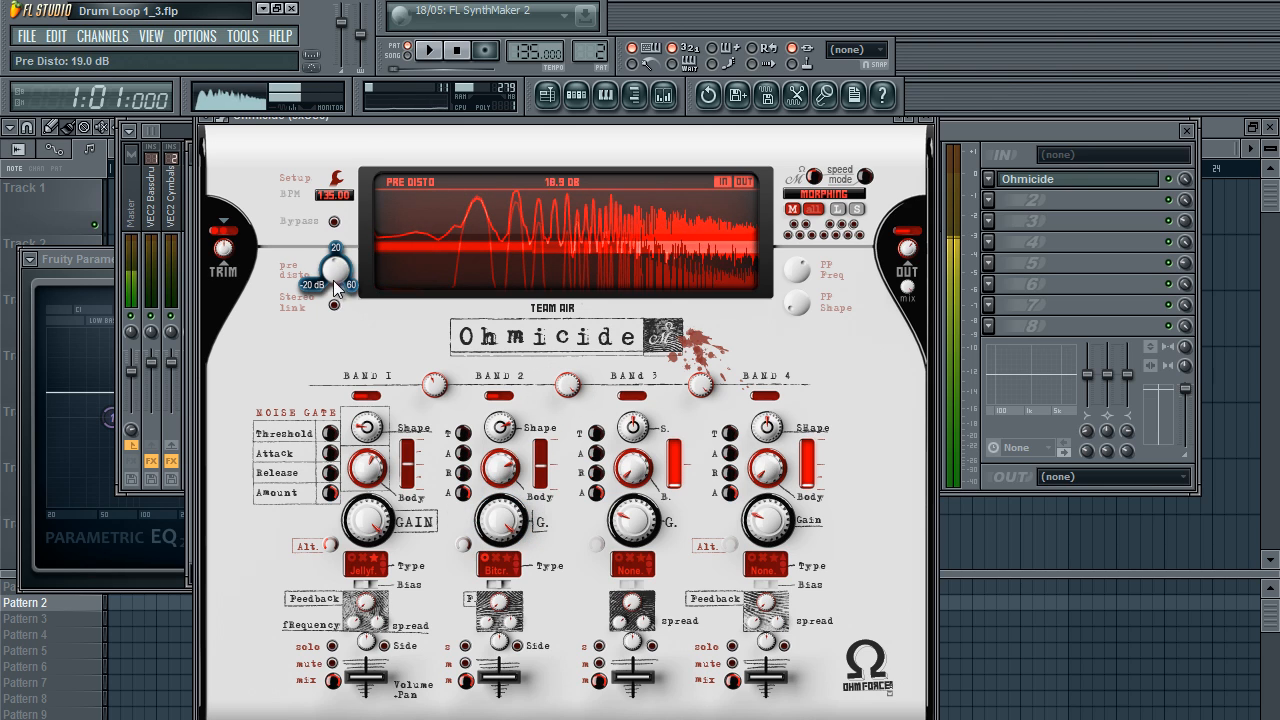
{"action": "left_click_drag", "start_coordinate": [333, 280], "coordinate": [363, 222]}
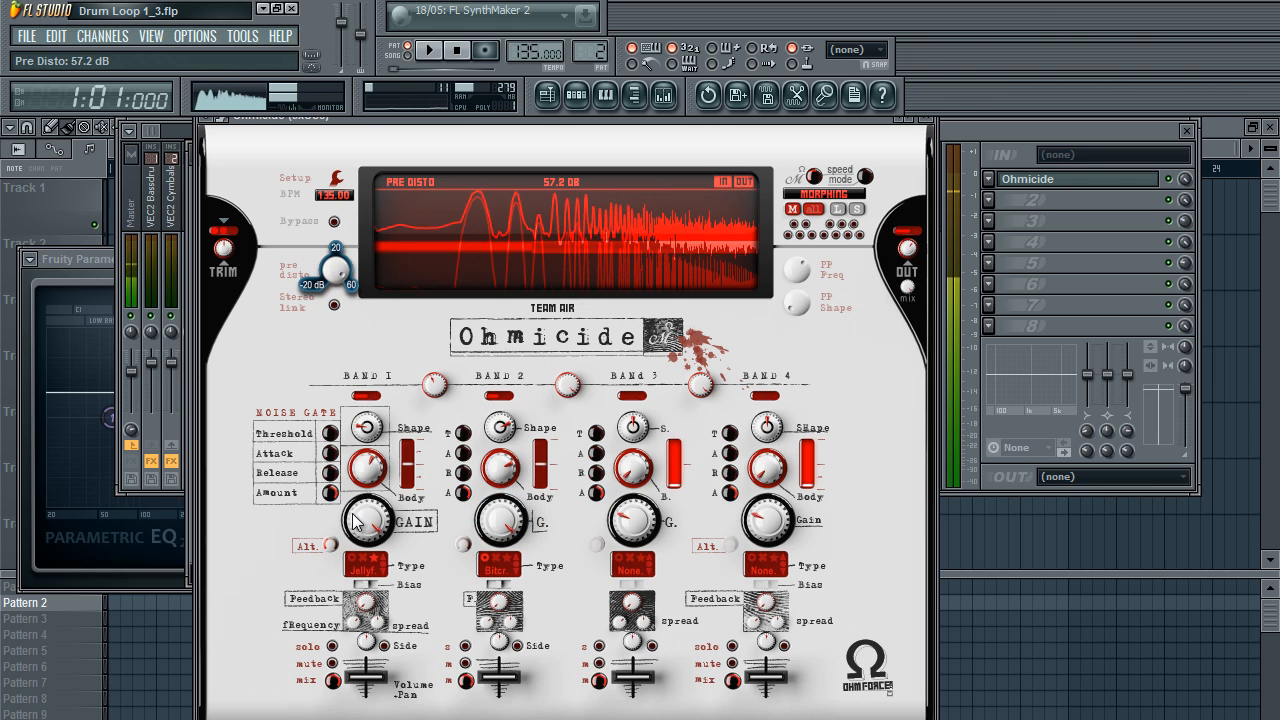
Step: Lower Band 1's upper frequency to about 74.5 Hz while auditioning notes
{"action": "left_click_drag", "start_coordinate": [427, 395], "coordinate": [429, 386]}
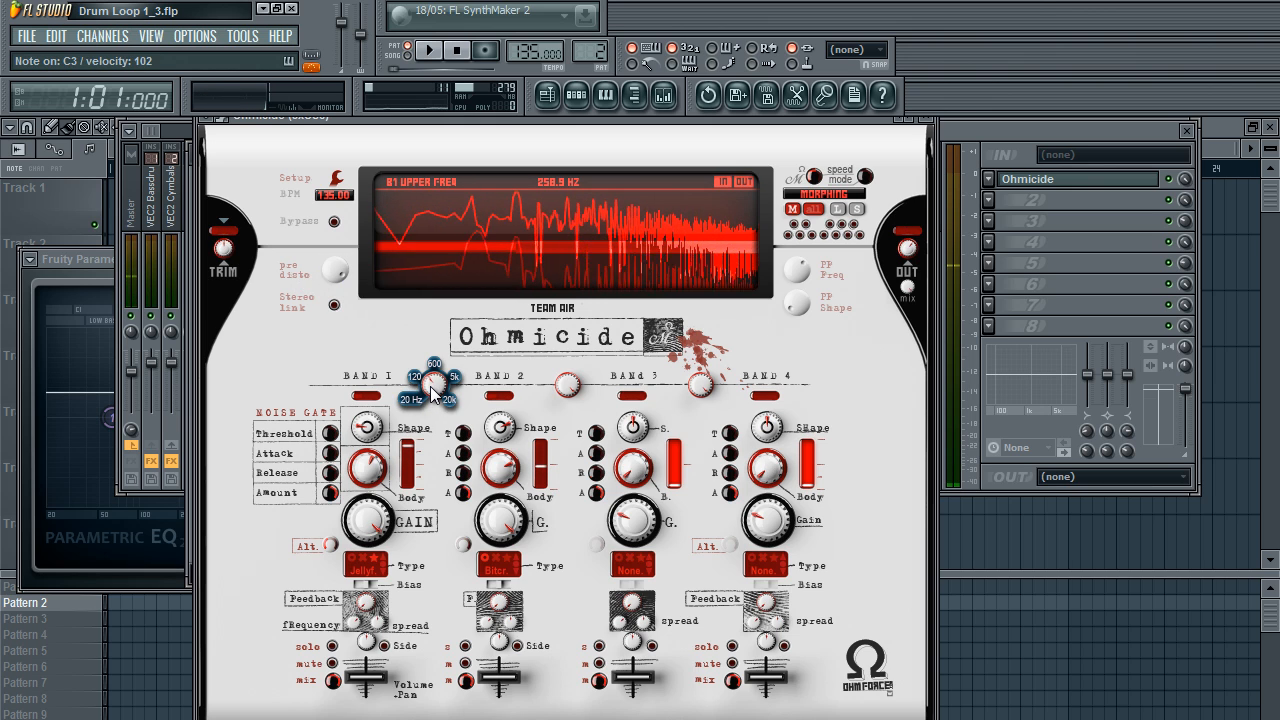
{"action": "left_click_drag", "start_coordinate": [435, 395], "coordinate": [430, 410]}
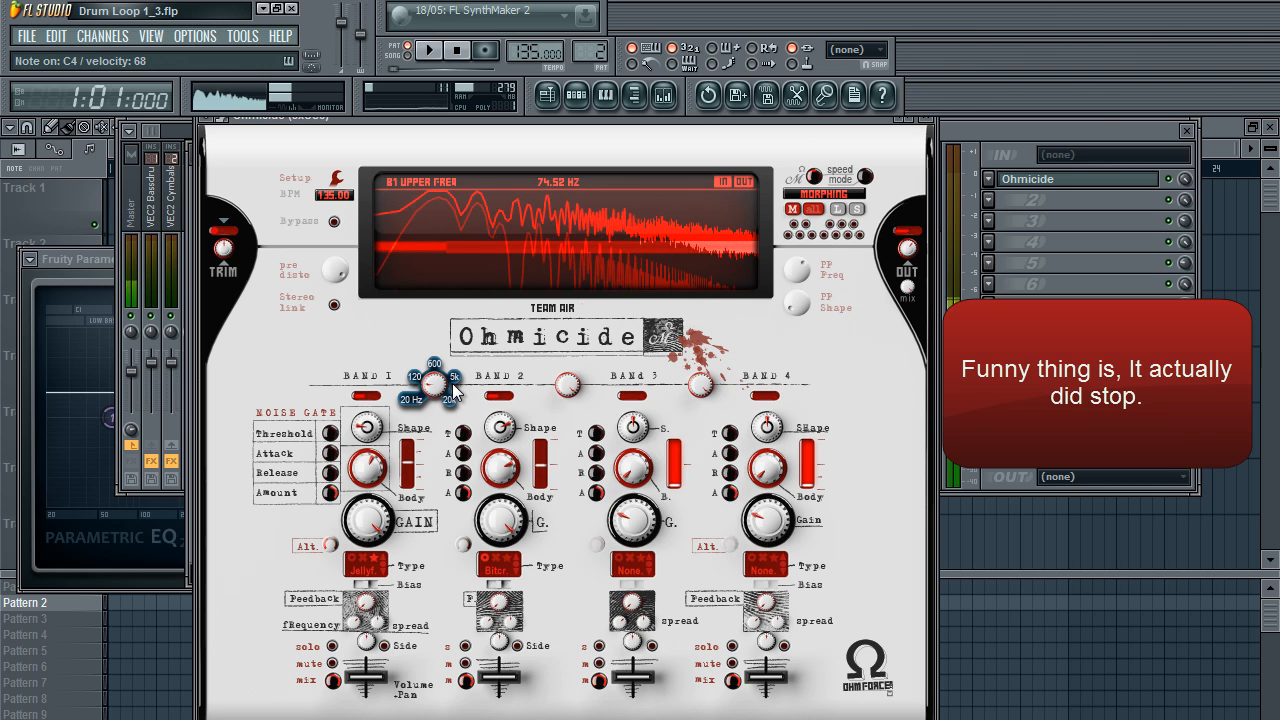
Step: Raise Band 1's upper frequency to about 128 Hz and set Band 2's upper frequency to 20480 Hz
{"action": "left_click_drag", "start_coordinate": [441, 395], "coordinate": [446, 401]}
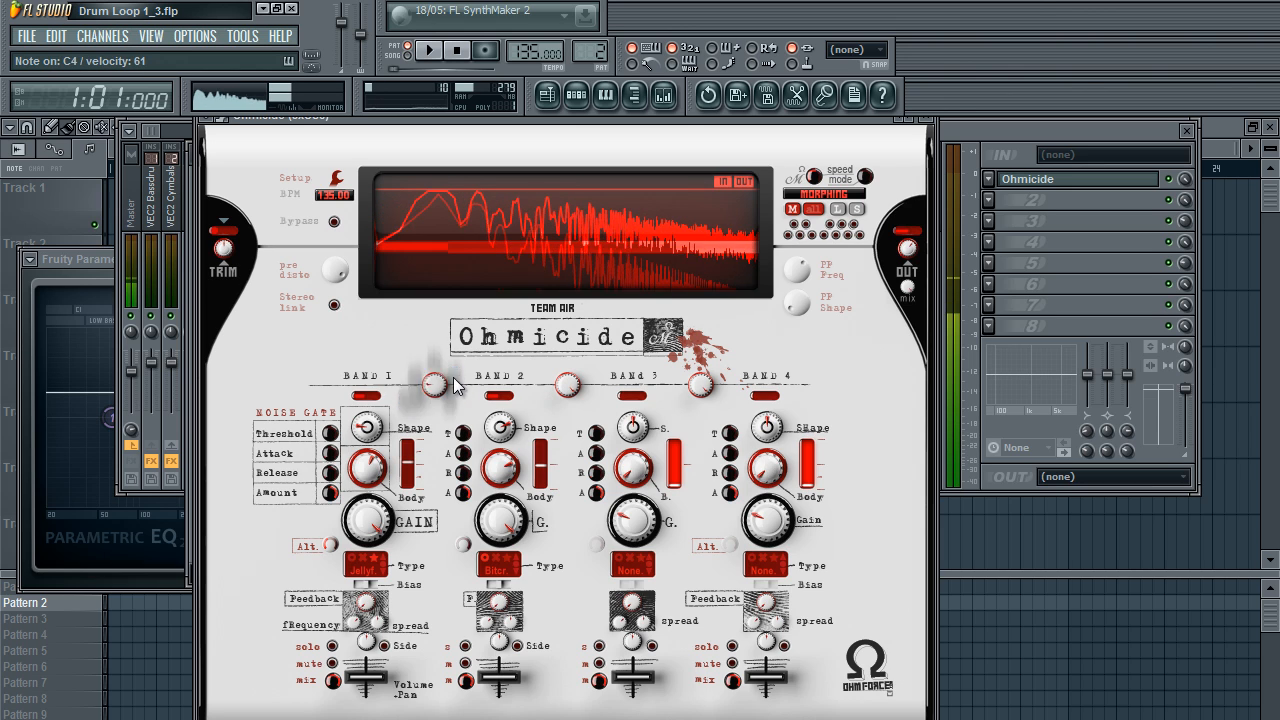
{"action": "mouse_move", "coordinate": [439, 382]}
{"action": "left_mouse_down"}
{"action": "mouse_move", "coordinate": [425, 384]}
{"action": "mouse_move", "coordinate": [445, 378]}
{"action": "left_mouse_up"}
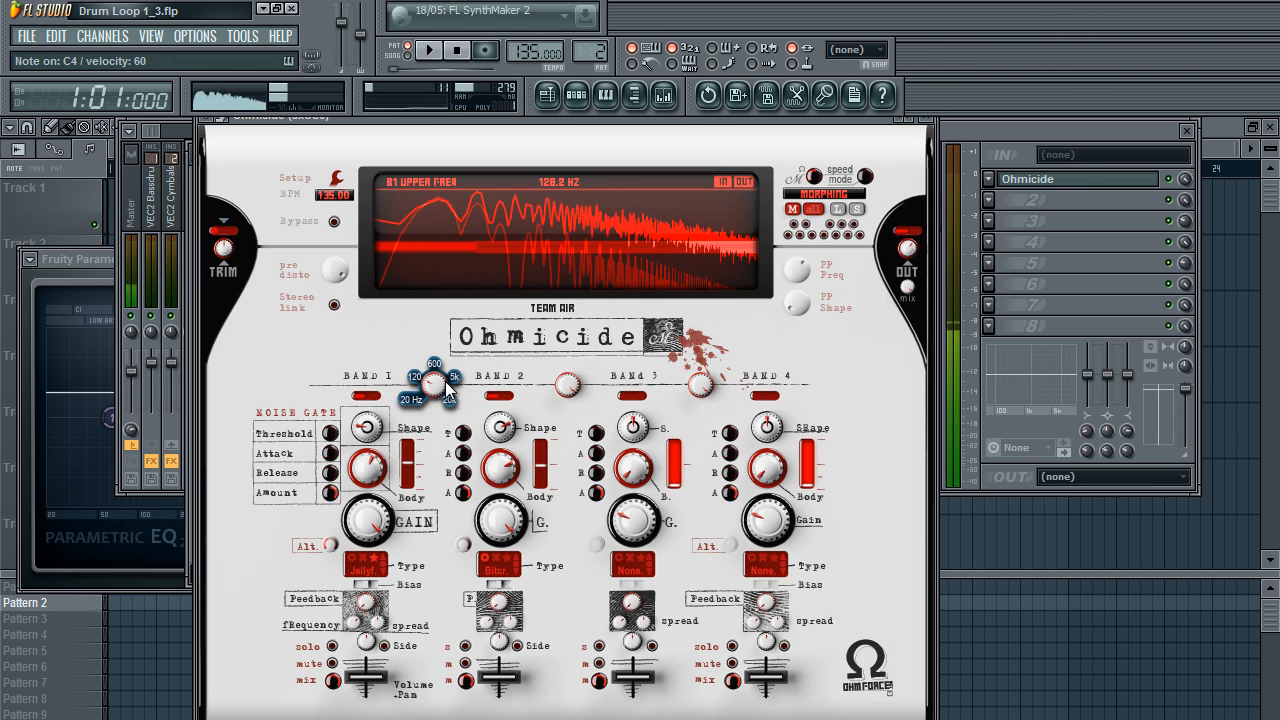
{"action": "left_click_drag", "start_coordinate": [448, 392], "coordinate": [458, 386]}
{"action": "left_click_drag", "start_coordinate": [573, 390], "coordinate": [571, 385]}
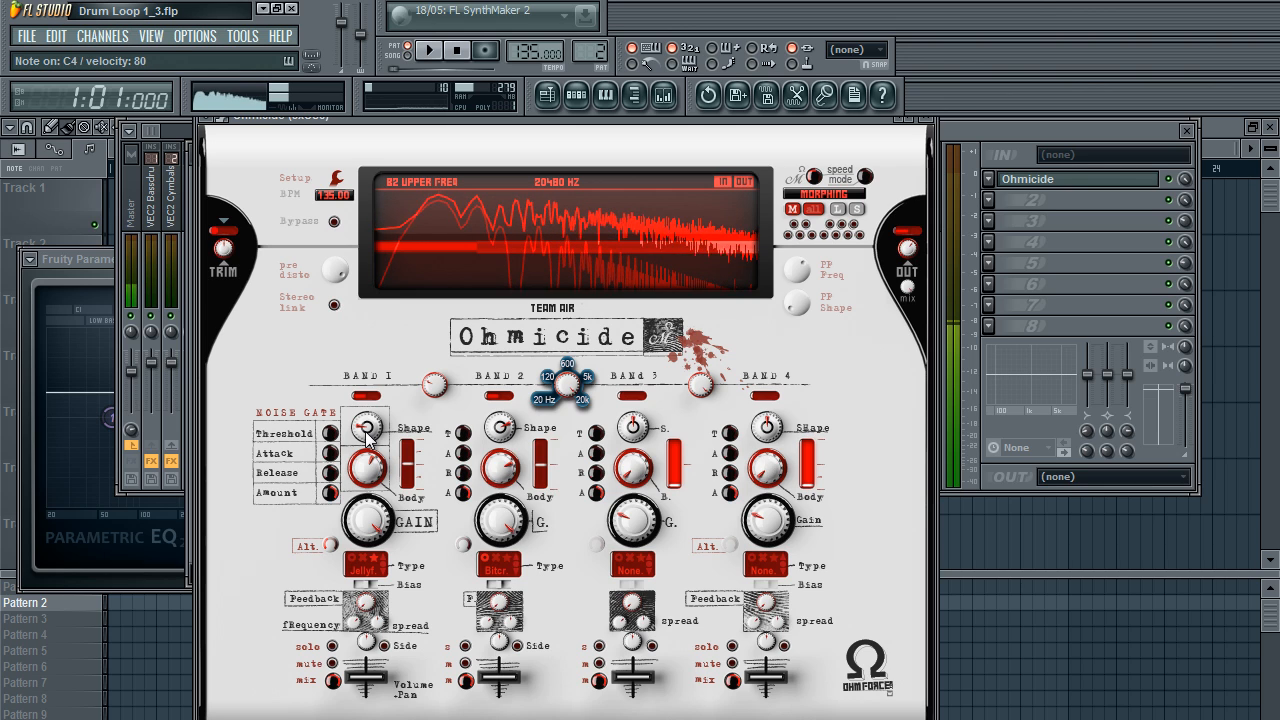
Step: Set Band 1's shape to about Phat 68%, Band 2's shape to Sharp 67%, and Band 2's volume to about 1.5 dB
{"action": "left_click_drag", "start_coordinate": [366, 434], "coordinate": [367, 437]}
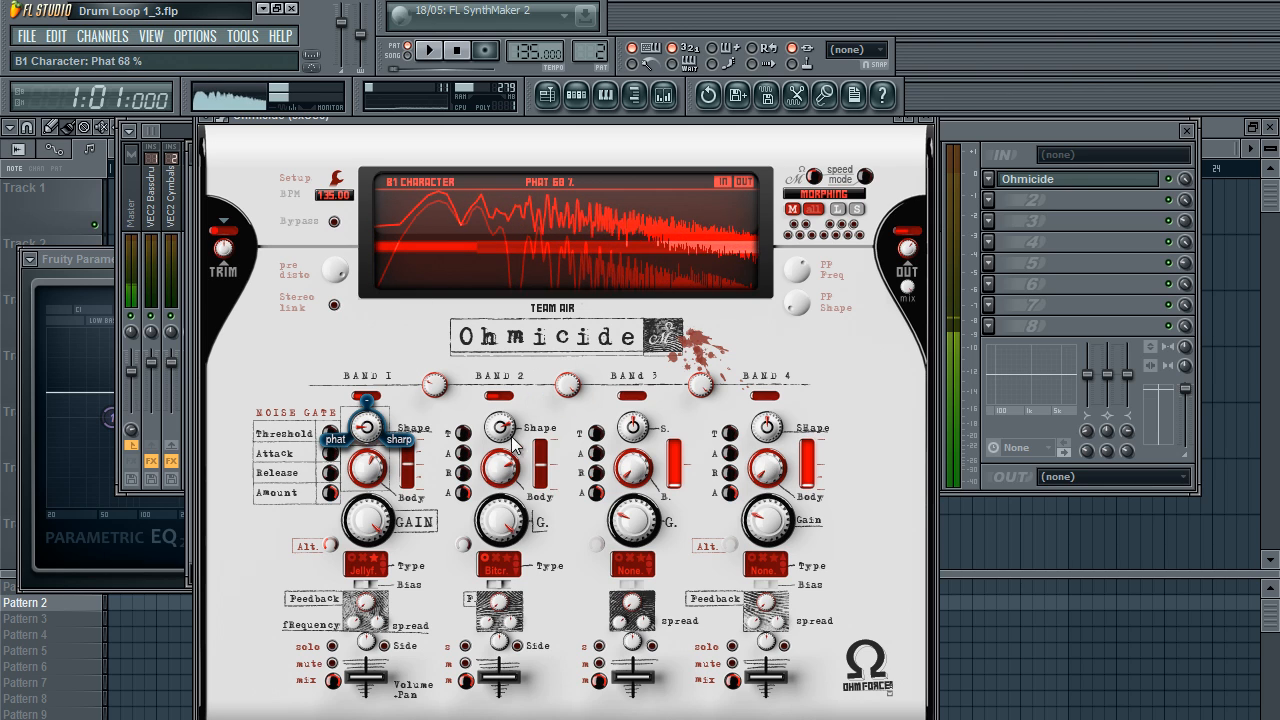
{"action": "left_click_drag", "start_coordinate": [510, 435], "coordinate": [512, 438]}
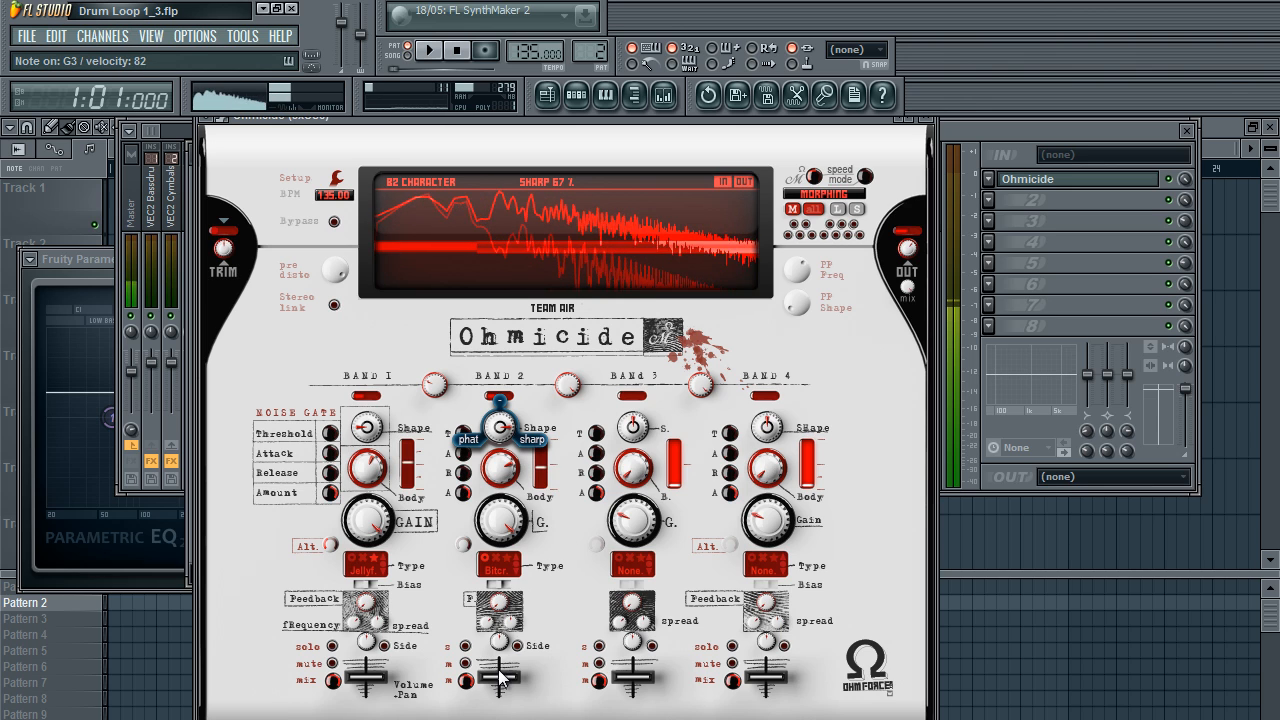
{"action": "left_click_drag", "start_coordinate": [500, 678], "coordinate": [503, 683]}
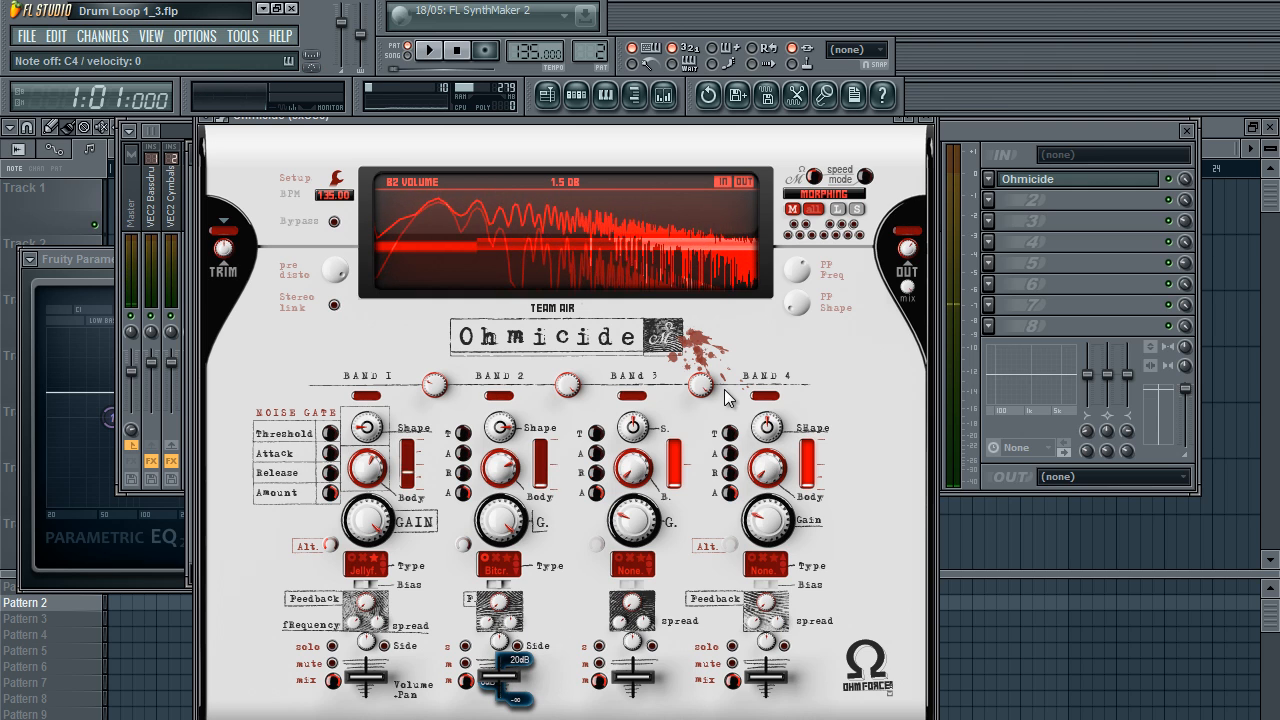
Step: Load Fruity Compressor into the second effect slot of the 3xOsc mixer track and reposition its window
{"action": "left_click", "coordinate": [1003, 209]}
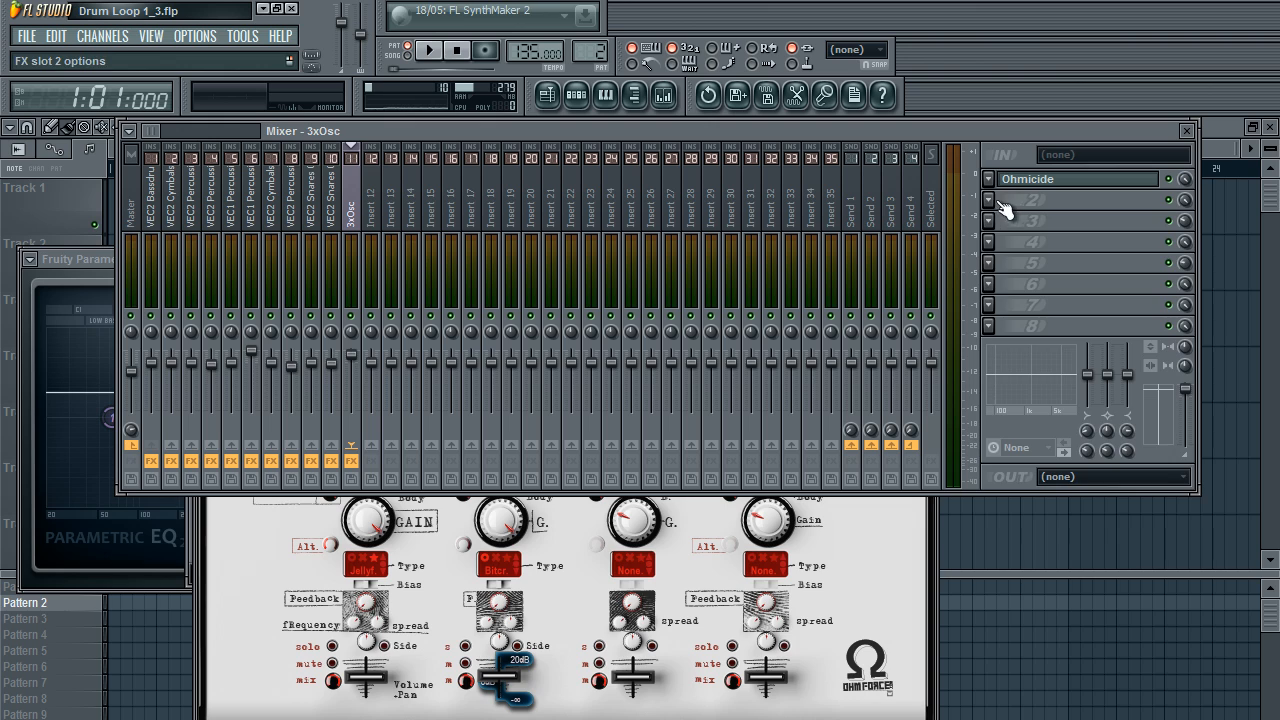
{"action": "left_click", "coordinate": [1001, 204]}
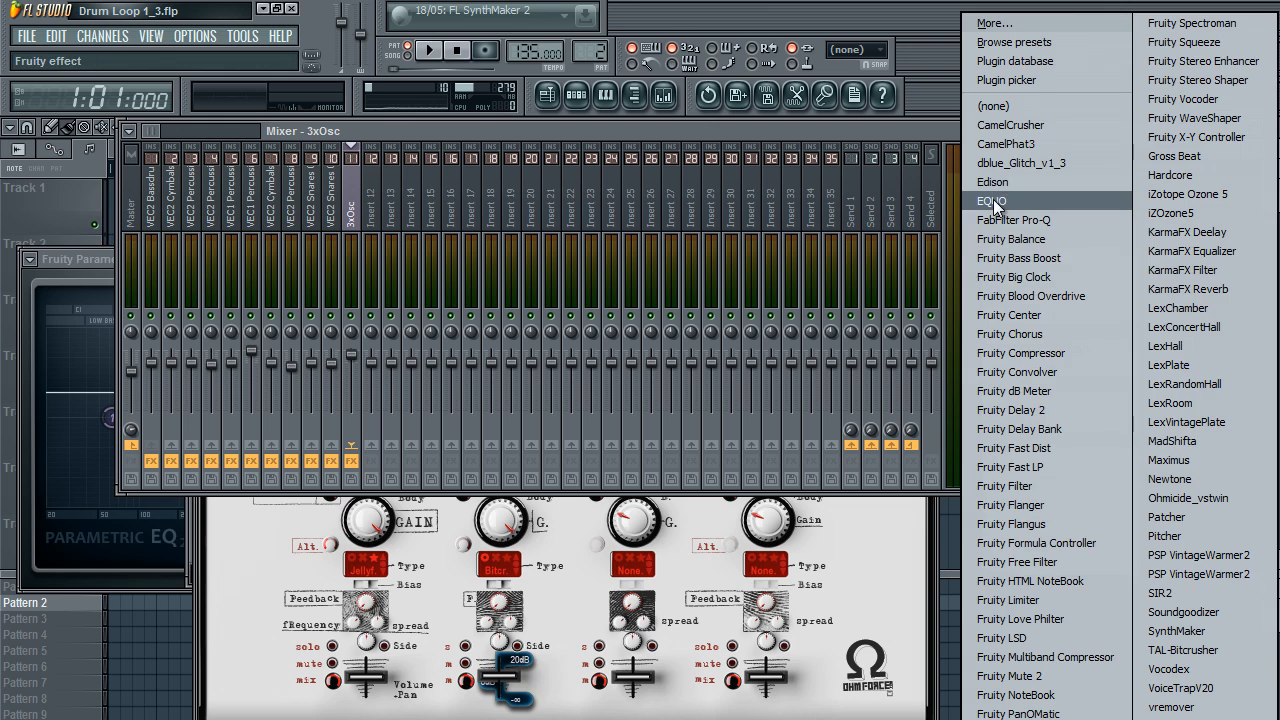
{"action": "left_click", "coordinate": [1075, 349]}
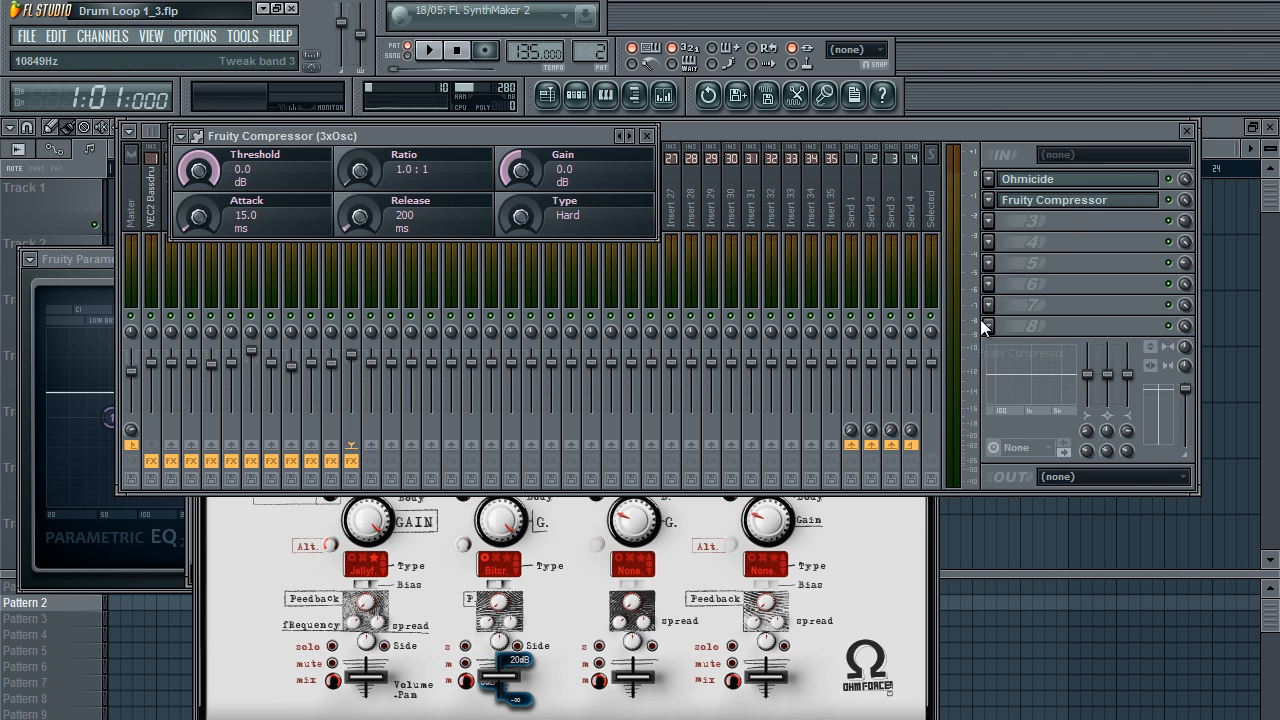
{"action": "left_click_drag", "start_coordinate": [568, 122], "coordinate": [761, 269]}
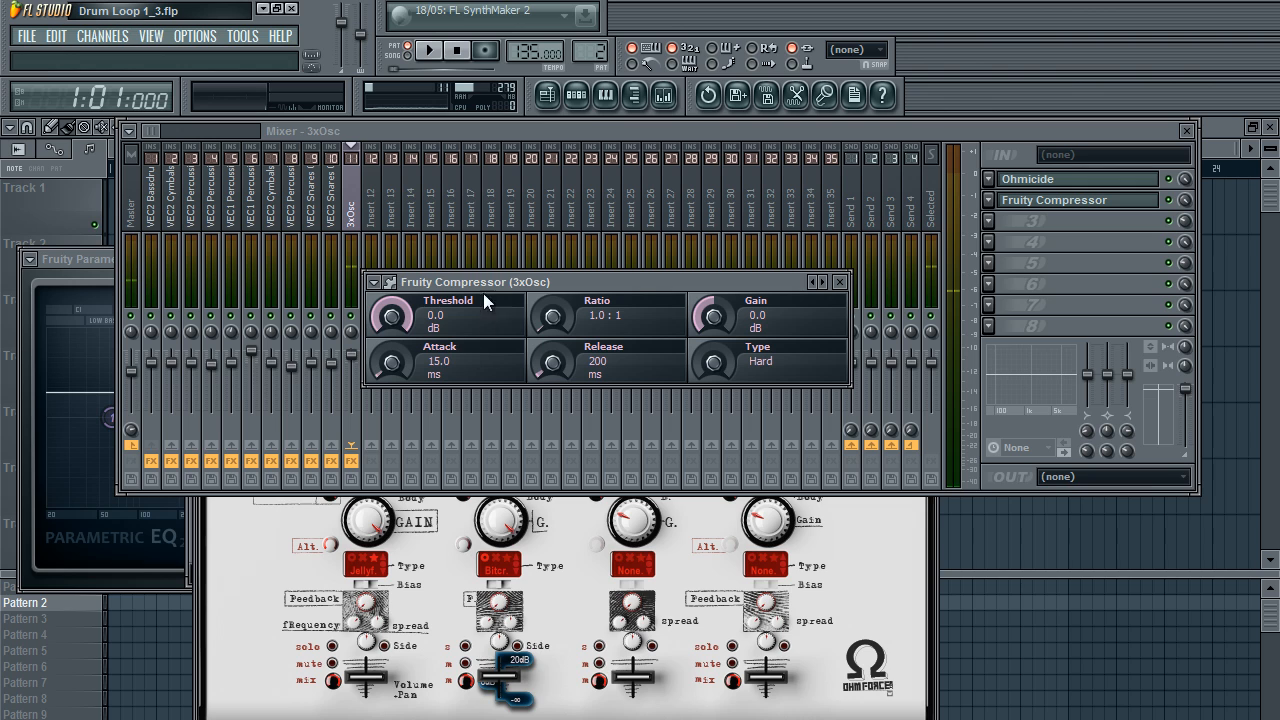
Step: Open the 3xOsc channel's plugin settings, audition test note C5 and close the settings window
{"action": "left_click", "coordinate": [576, 95]}
{"action": "left_click", "coordinate": [305, 527]}
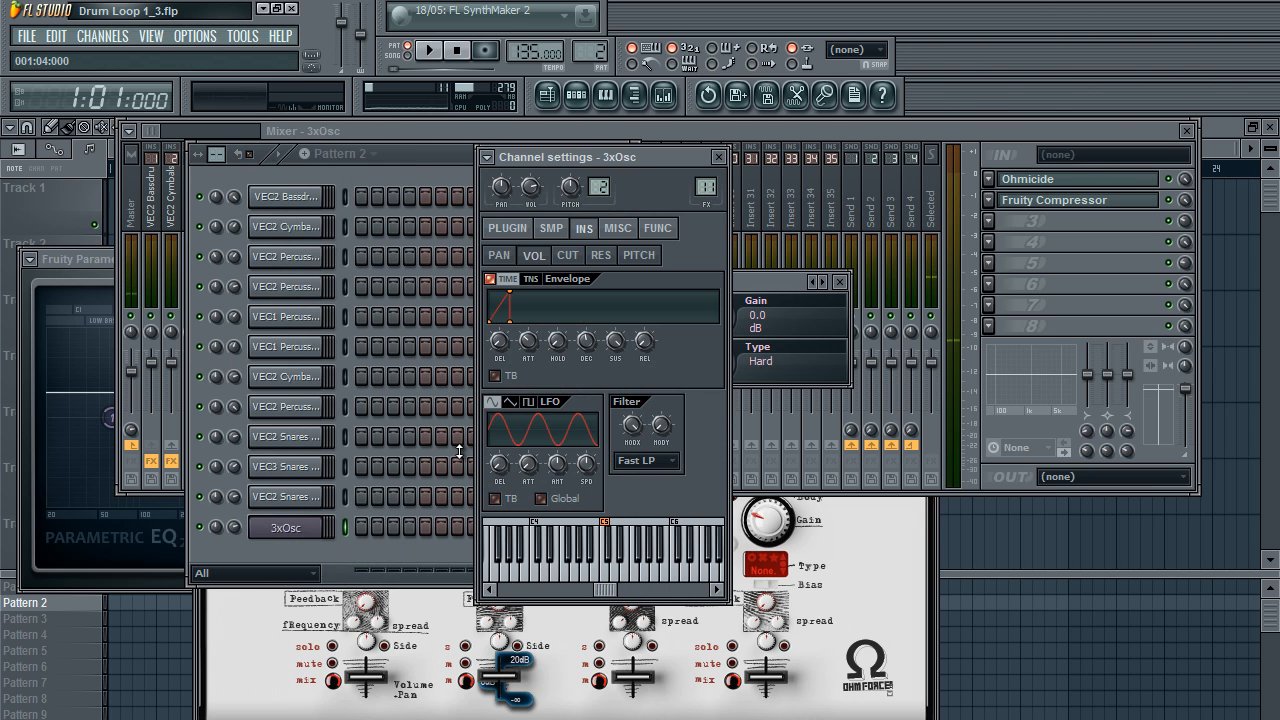
{"action": "left_click", "coordinate": [512, 229]}
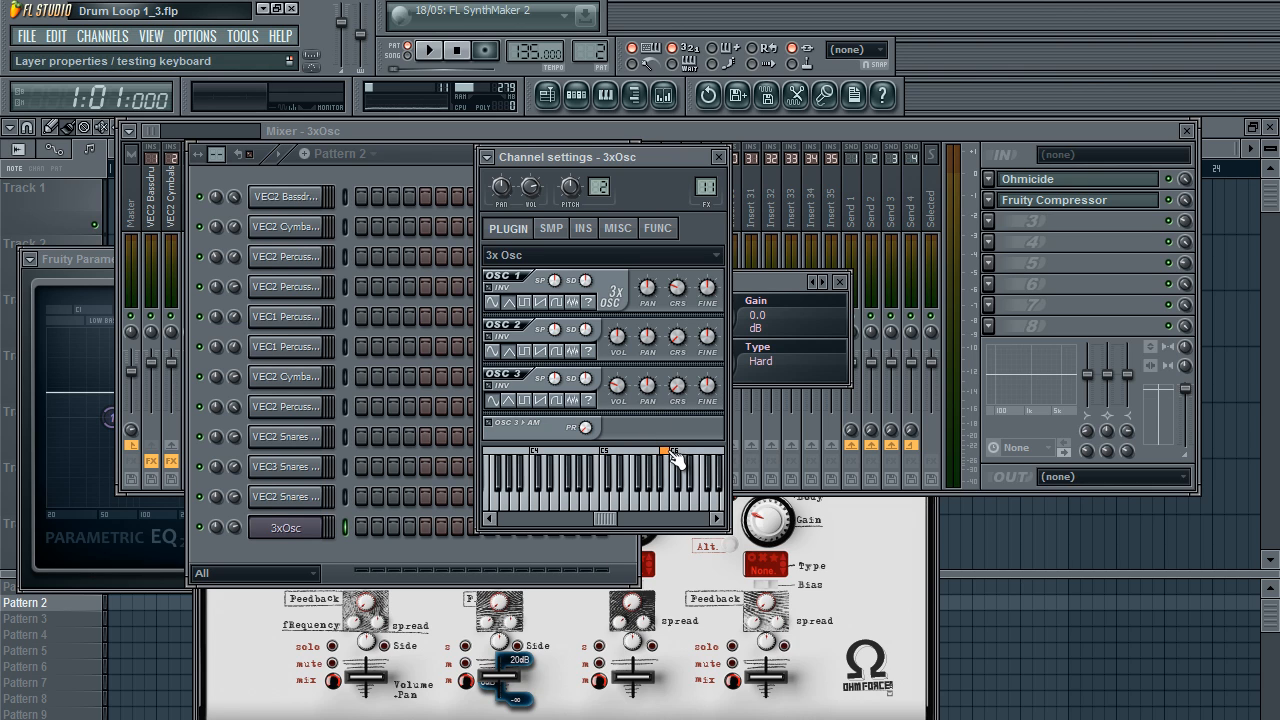
{"action": "left_click", "coordinate": [718, 157]}
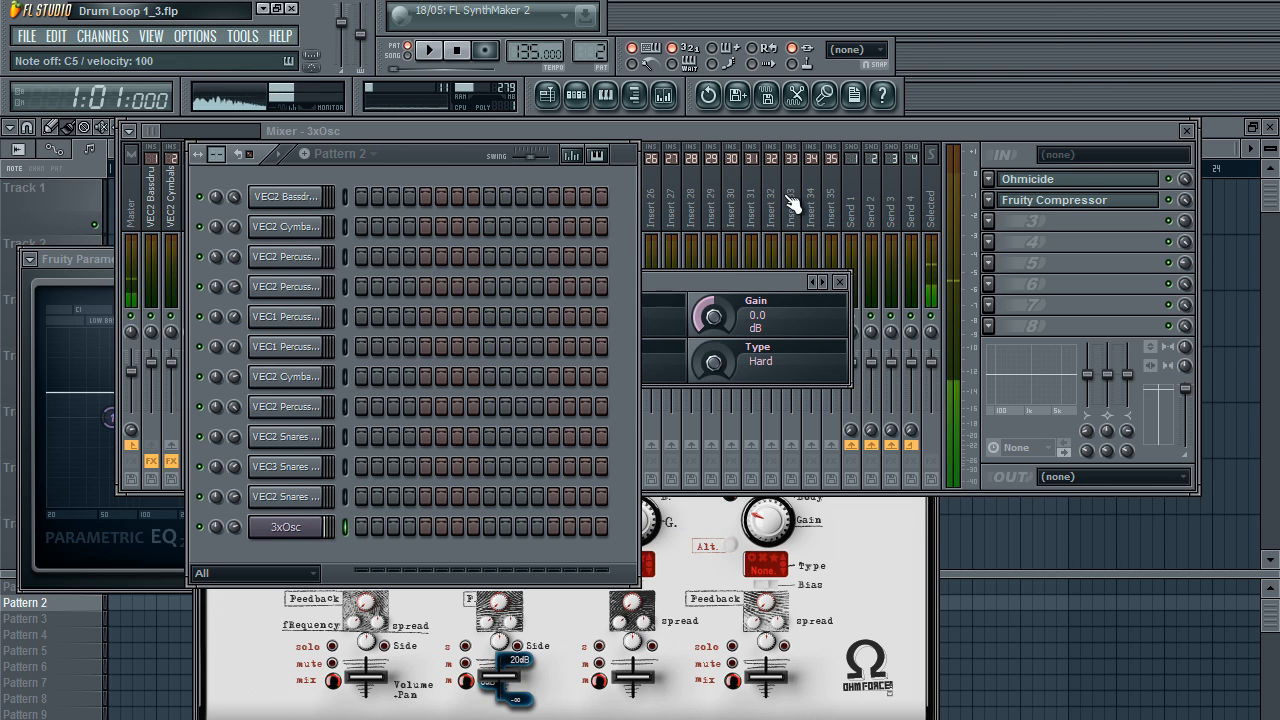
Step: Set the Fruity Compressor's threshold to about -15.7 dB, ratio to 3.0:1, release to 887 ms and gain to 5.6 dB
{"action": "left_click", "coordinate": [1057, 201]}
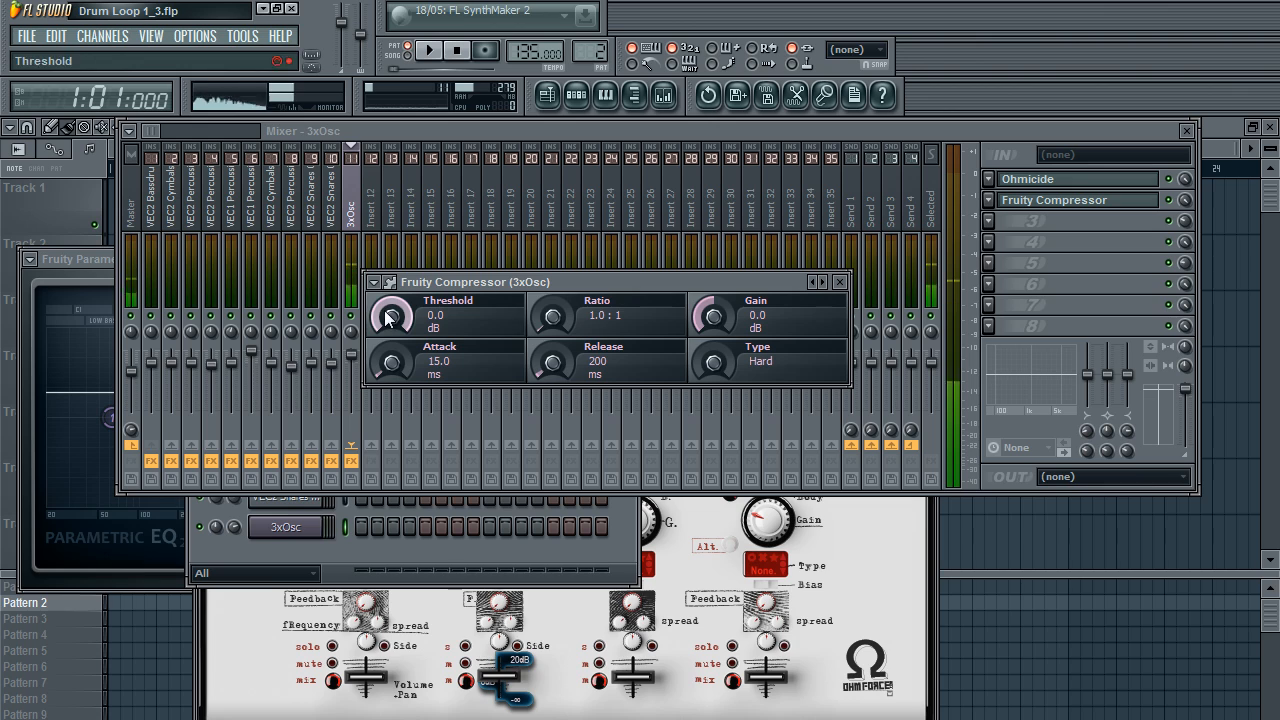
{"action": "left_click_drag", "start_coordinate": [386, 366], "coordinate": [386, 380]}
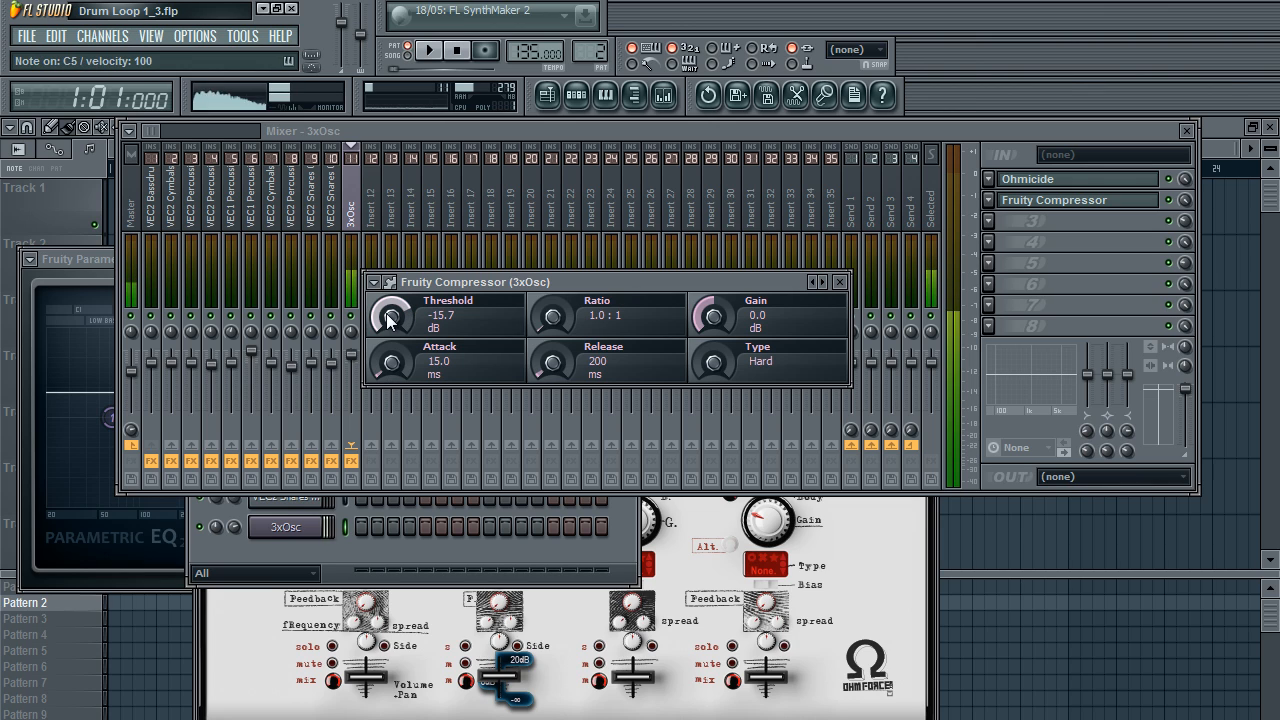
{"action": "left_click_drag", "start_coordinate": [553, 314], "coordinate": [566, 279]}
{"action": "left_click_drag", "start_coordinate": [564, 363], "coordinate": [588, 309]}
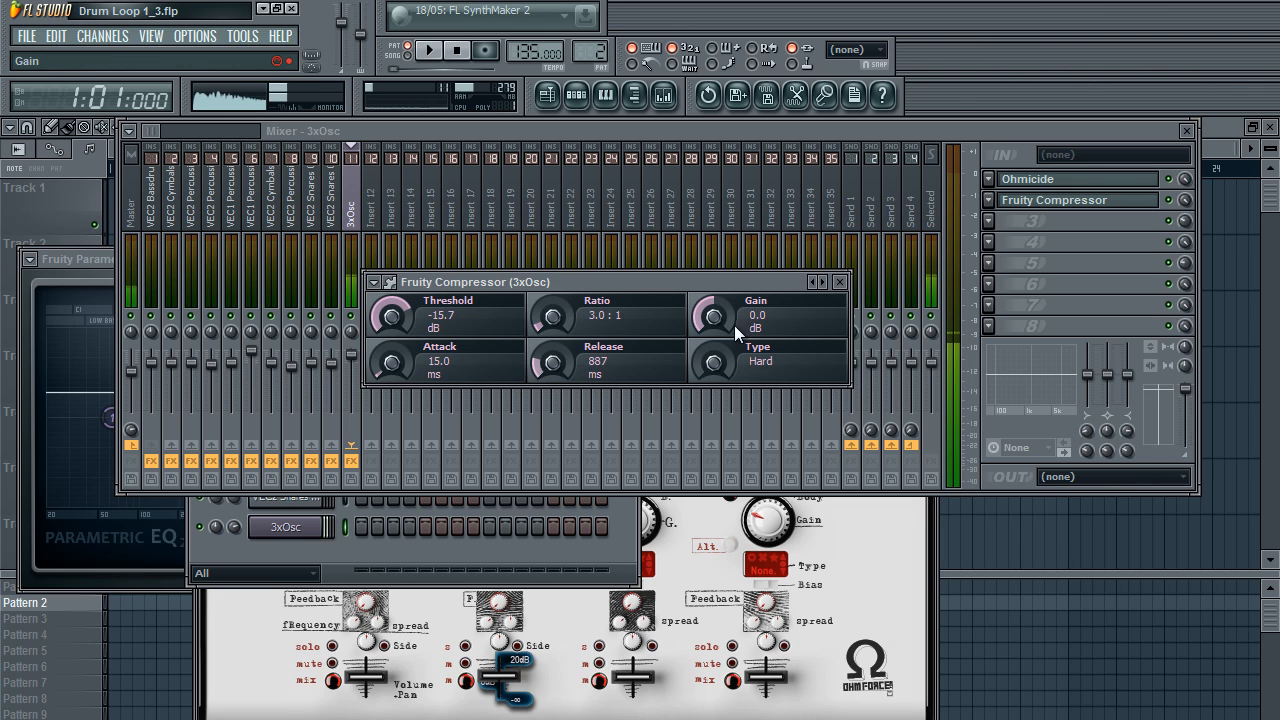
{"action": "left_click_drag", "start_coordinate": [726, 317], "coordinate": [729, 312]}
Step: Increase the compression with a threshold of about -29.1 dB, a ratio of 4.0:1 and a gain of 14.1 dB
{"action": "left_click_drag", "start_coordinate": [390, 317], "coordinate": [386, 333]}
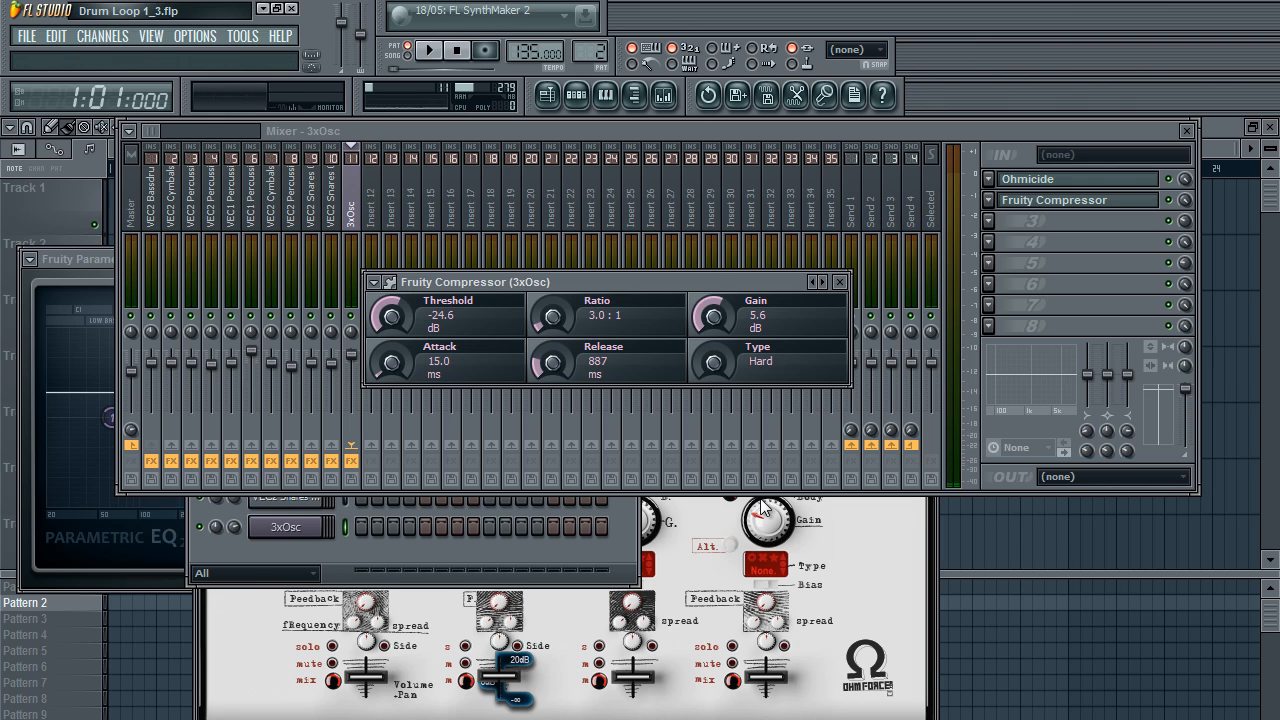
{"action": "left_click_drag", "start_coordinate": [693, 310], "coordinate": [740, 276]}
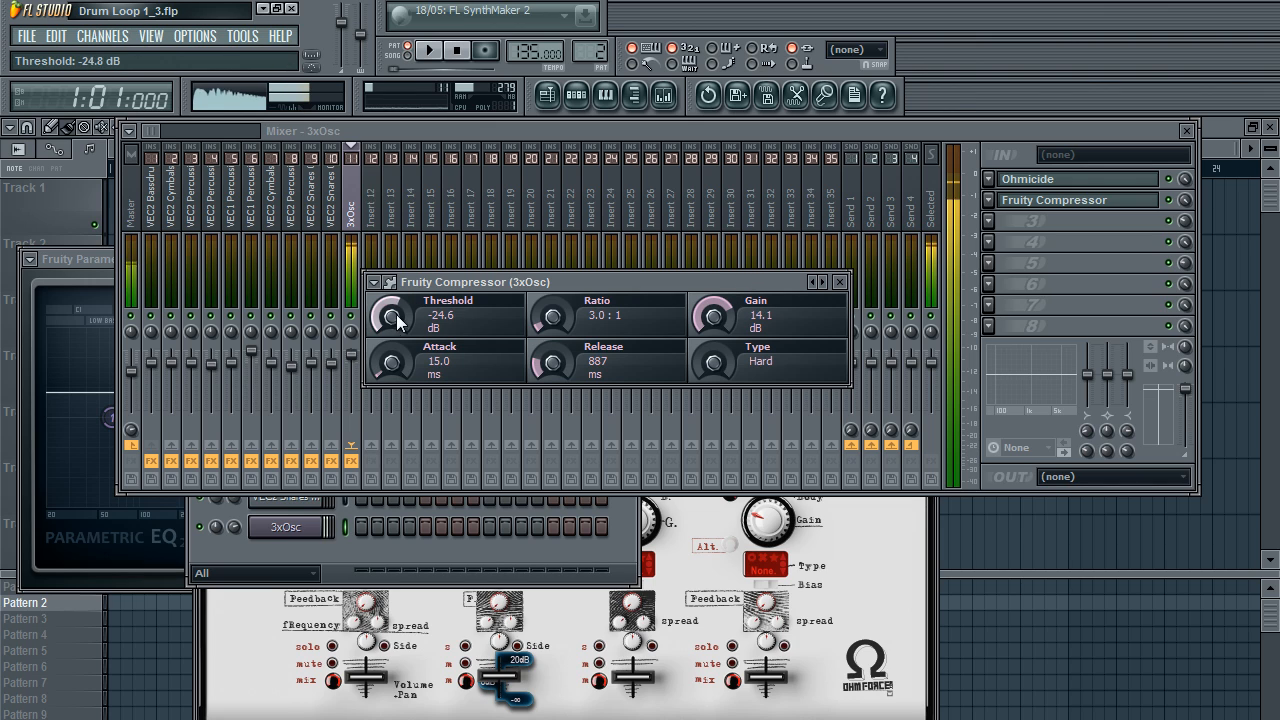
{"action": "mouse_move", "coordinate": [396, 314]}
{"action": "left_mouse_down"}
{"action": "mouse_move", "coordinate": [374, 371]}
{"action": "mouse_move", "coordinate": [402, 328]}
{"action": "left_mouse_up"}
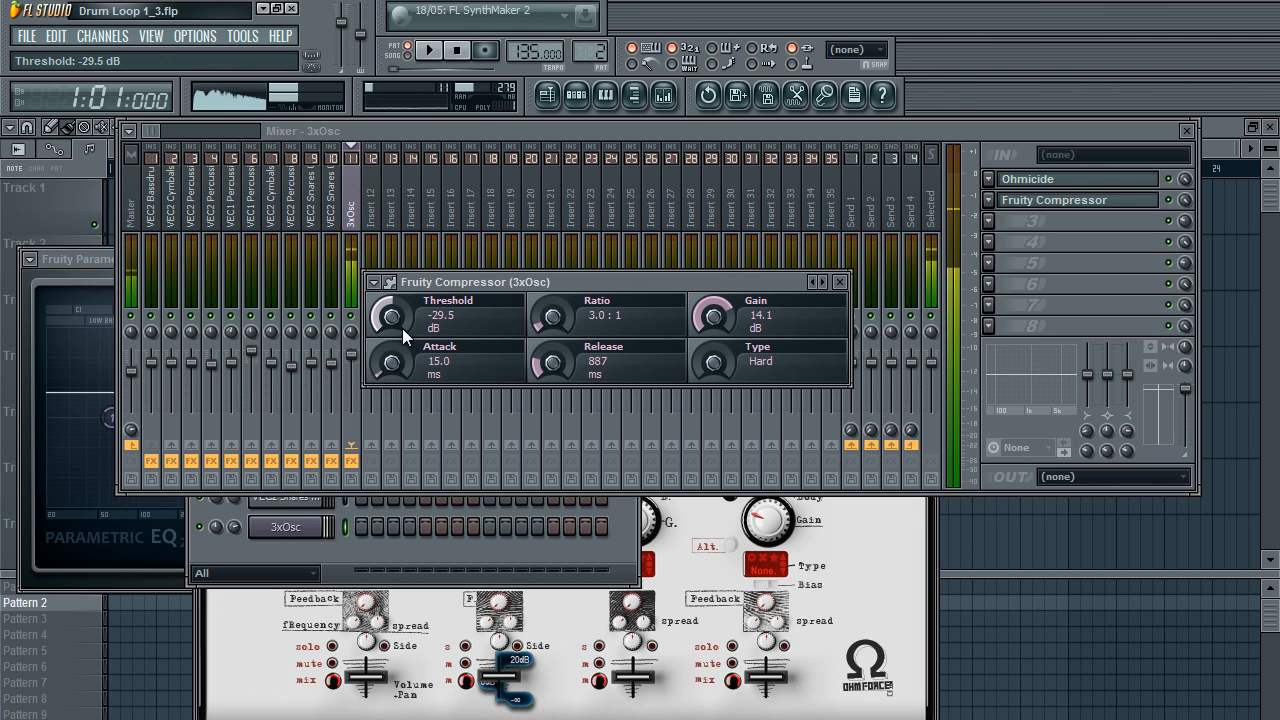
{"action": "left_click_drag", "start_coordinate": [552, 315], "coordinate": [548, 309]}
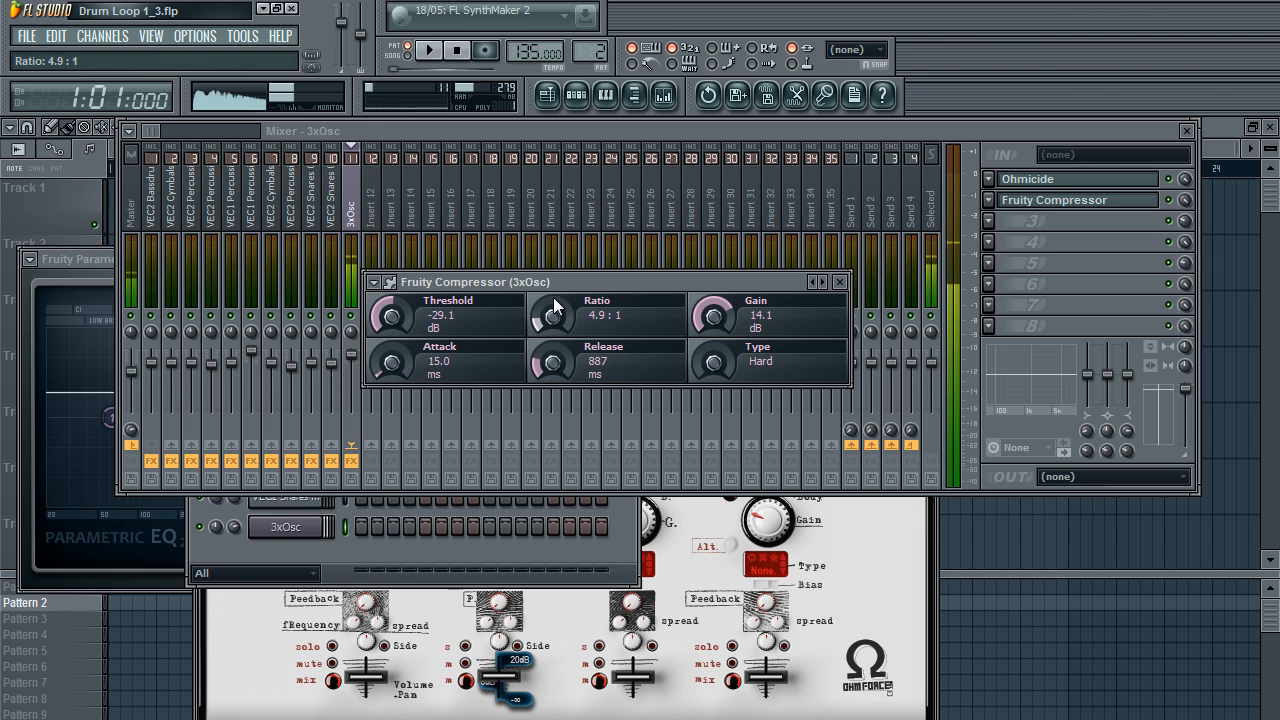
{"action": "left_click_drag", "start_coordinate": [553, 297], "coordinate": [550, 303]}
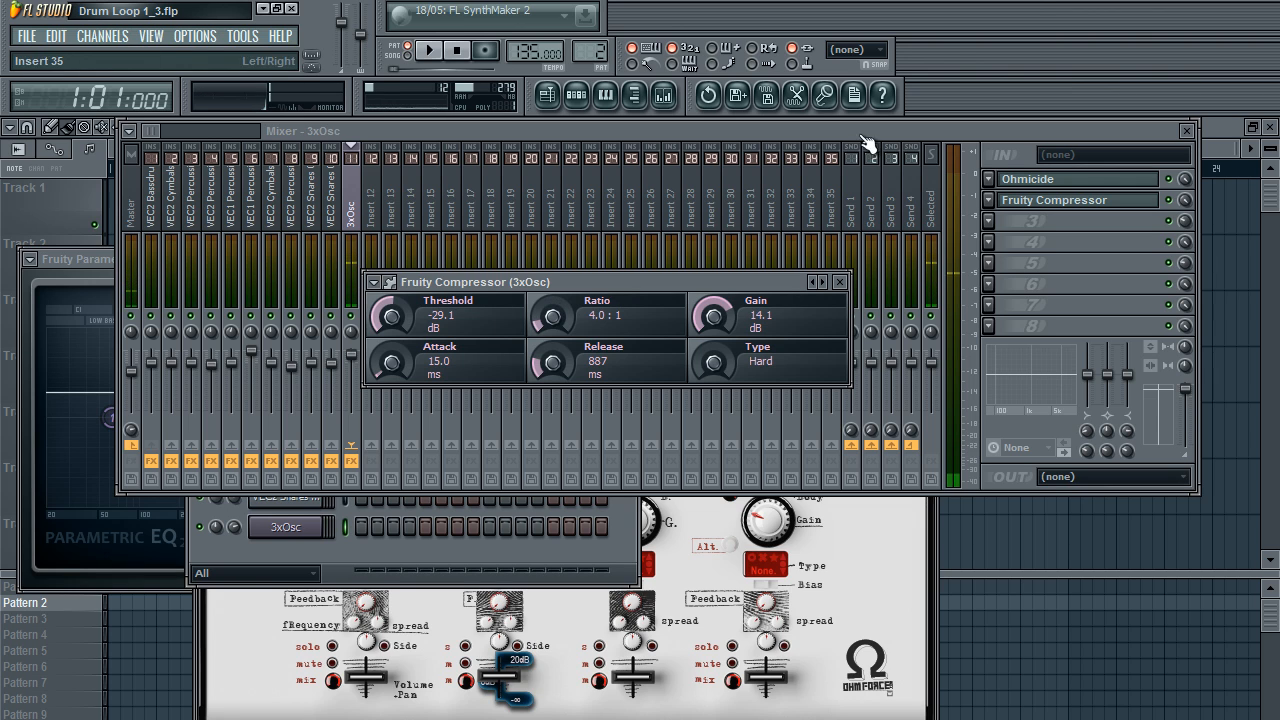
Step: Add Fruity Blood Overdrive and Fruity Parametric EQ 2 to the third and fourth effect slots of the 3xOsc track
{"action": "left_click", "coordinate": [993, 221]}
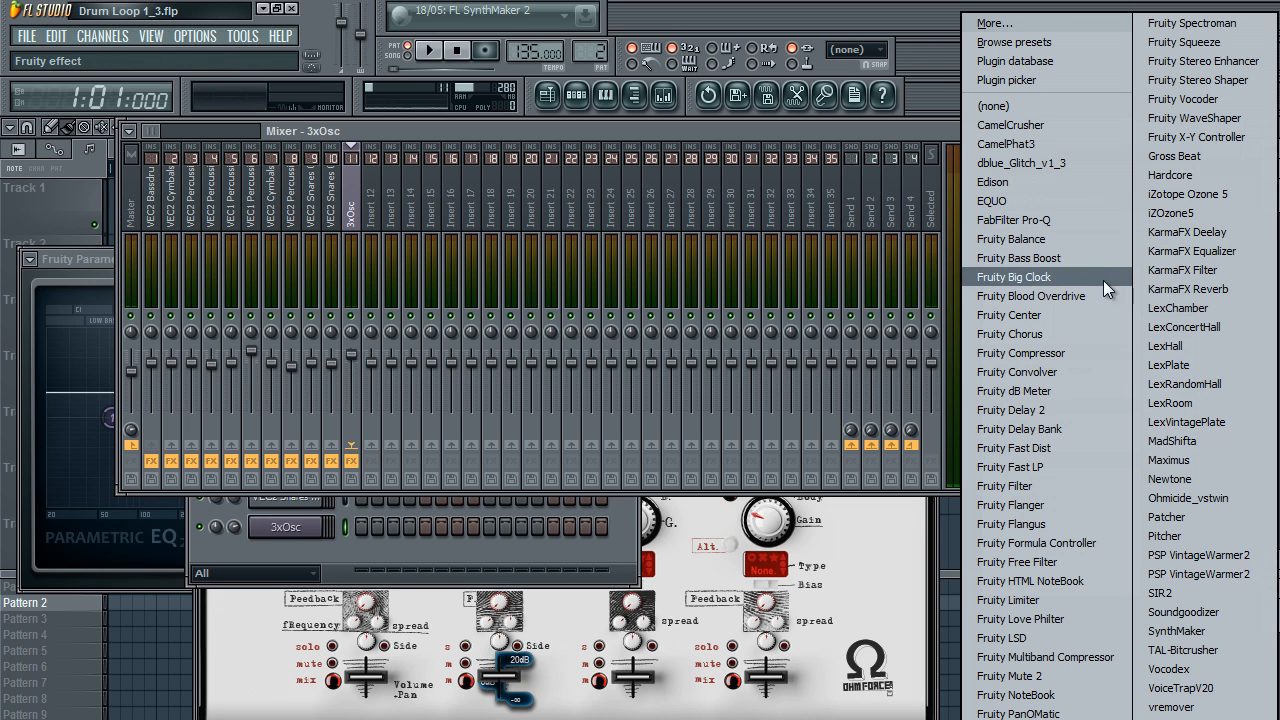
{"action": "left_click", "coordinate": [1076, 293]}
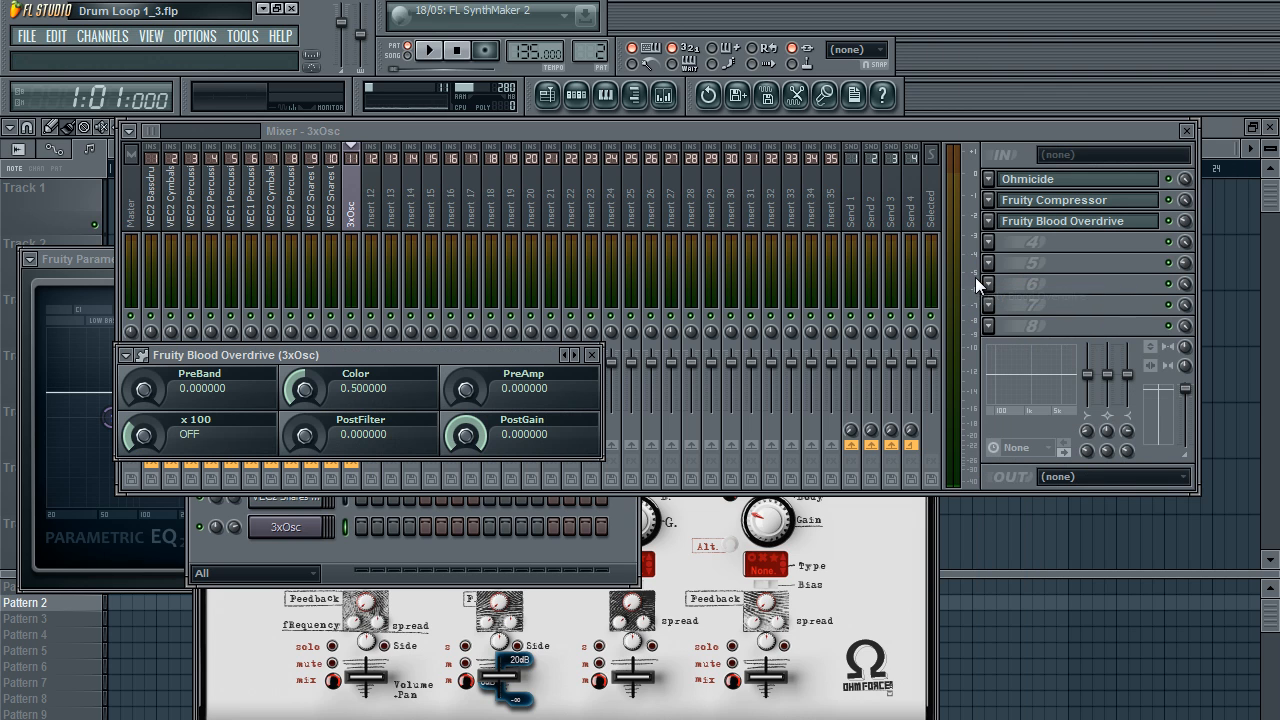
{"action": "left_click", "coordinate": [986, 240]}
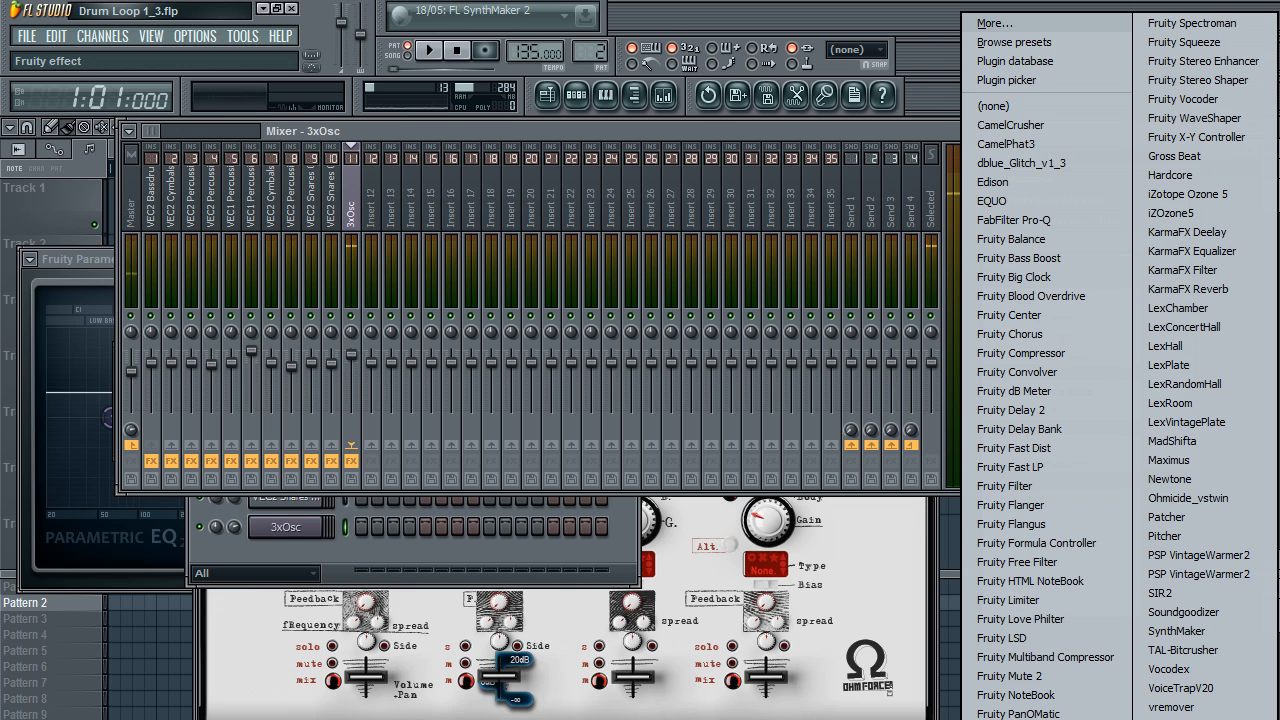
{"action": "left_click", "coordinate": [1018, 718]}
{"action": "left_click_drag", "start_coordinate": [649, 399], "coordinate": [831, 125]}
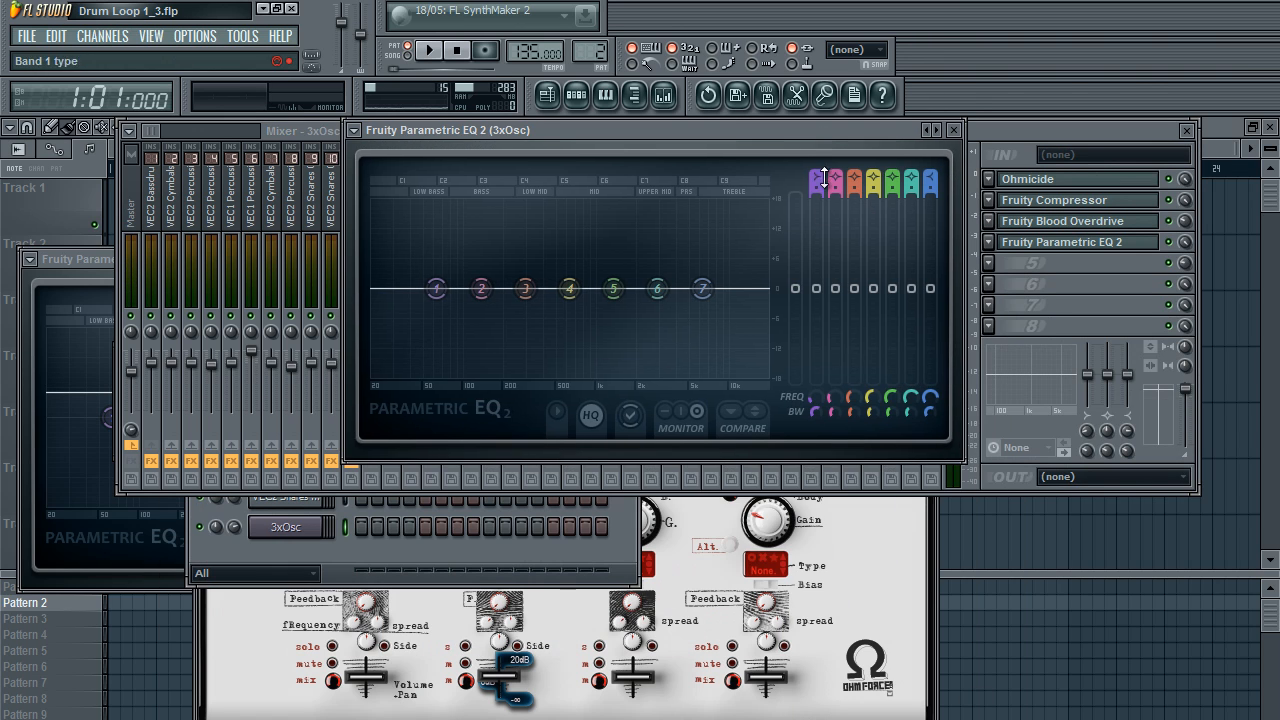
{"action": "left_click_drag", "start_coordinate": [823, 178], "coordinate": [814, 212]}
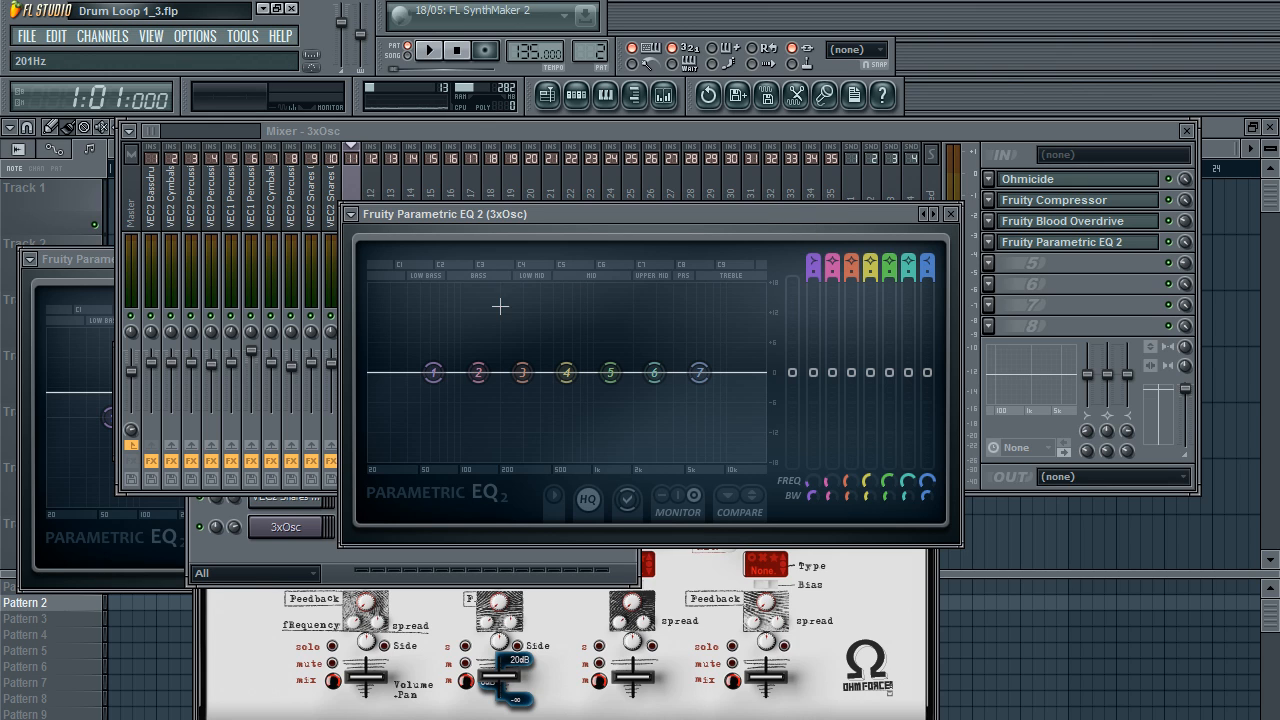
Step: Shape the EQ by boosting bands 1 and 2, cutting band 3 near 271 Hz and band 5 near 1646 Hz, and moving band 7 to about 8396 Hz
{"action": "left_click_drag", "start_coordinate": [478, 372], "coordinate": [455, 290]}
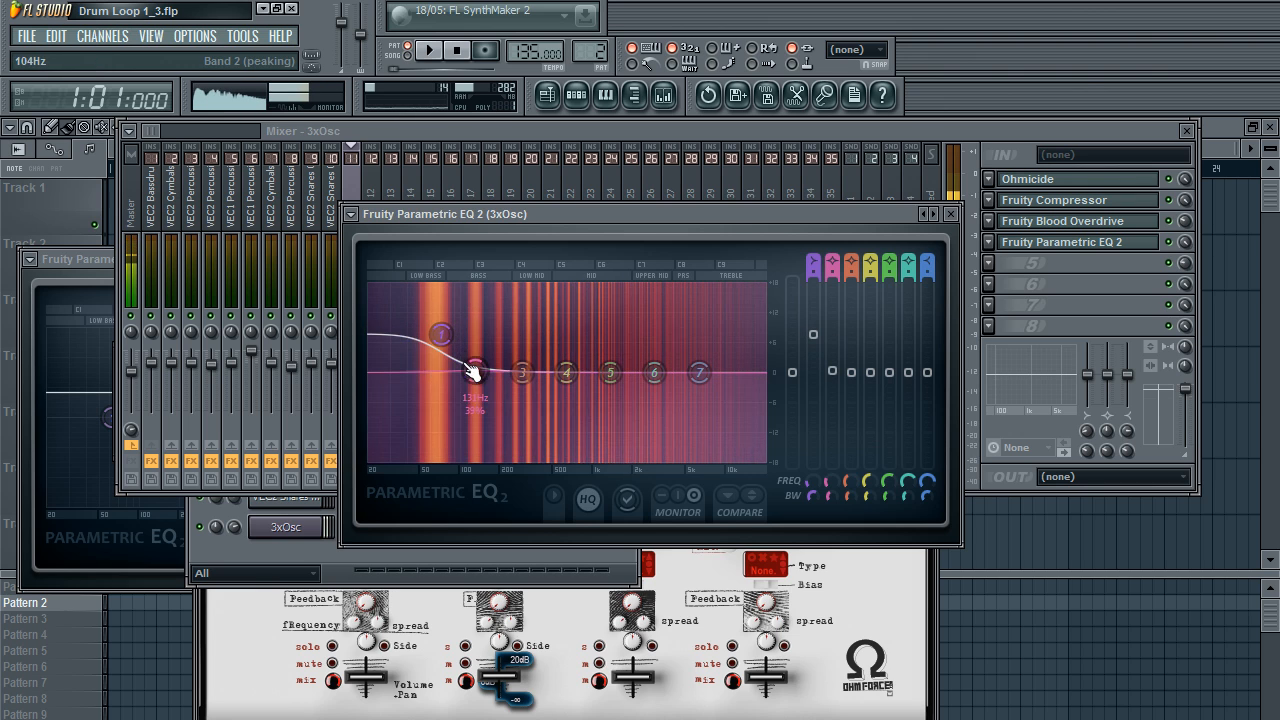
{"action": "left_click_drag", "start_coordinate": [476, 372], "coordinate": [515, 419]}
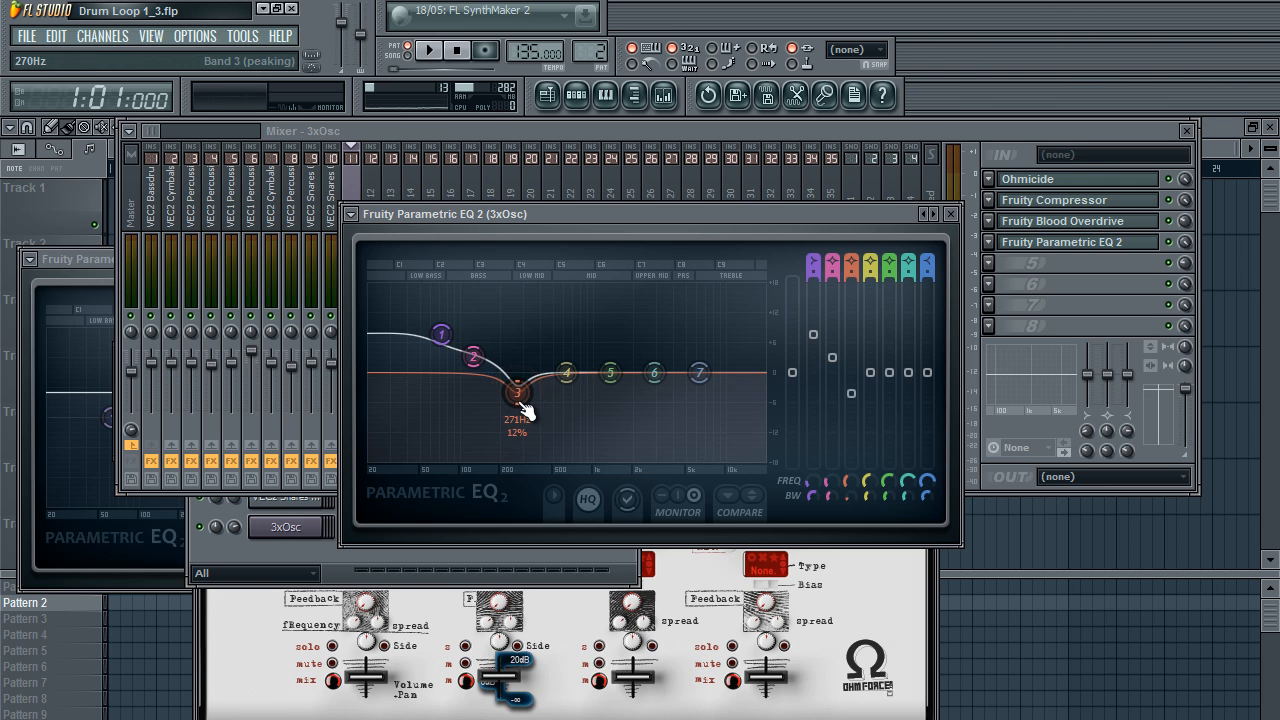
{"action": "key", "text": "space"}
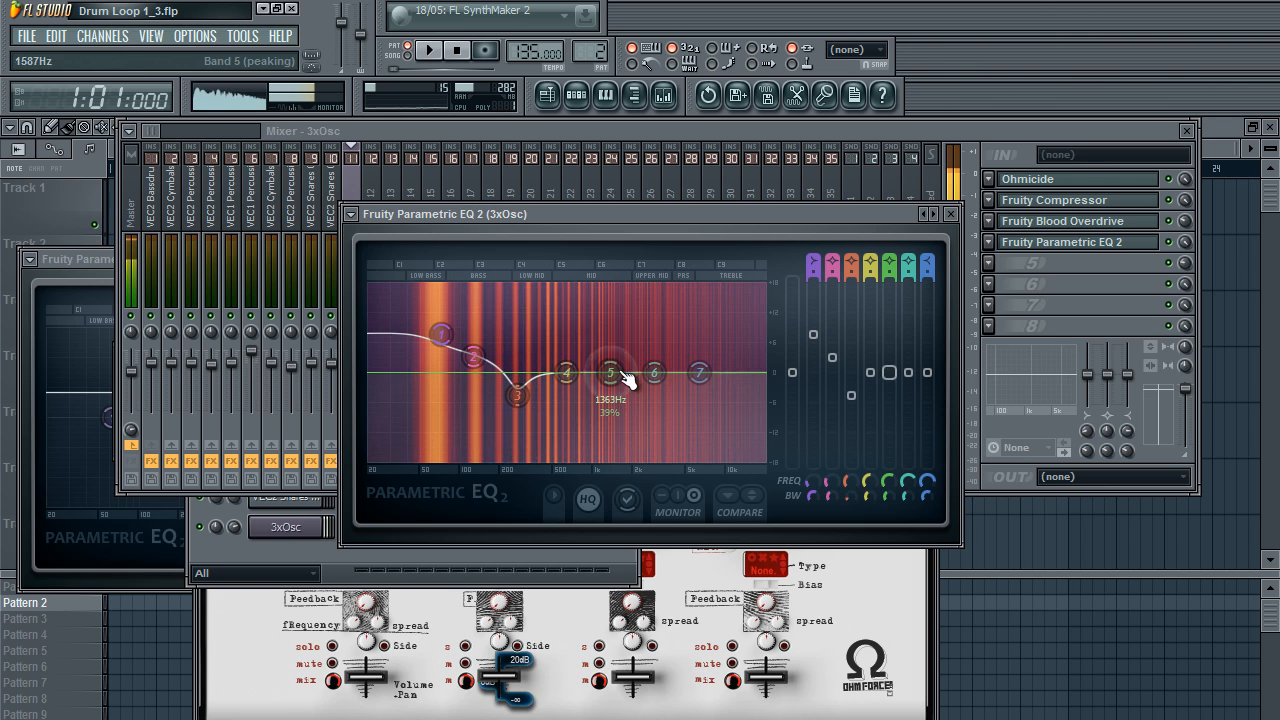
{"action": "left_click_drag", "start_coordinate": [626, 377], "coordinate": [638, 400]}
{"action": "left_click_drag", "start_coordinate": [714, 380], "coordinate": [730, 378]}
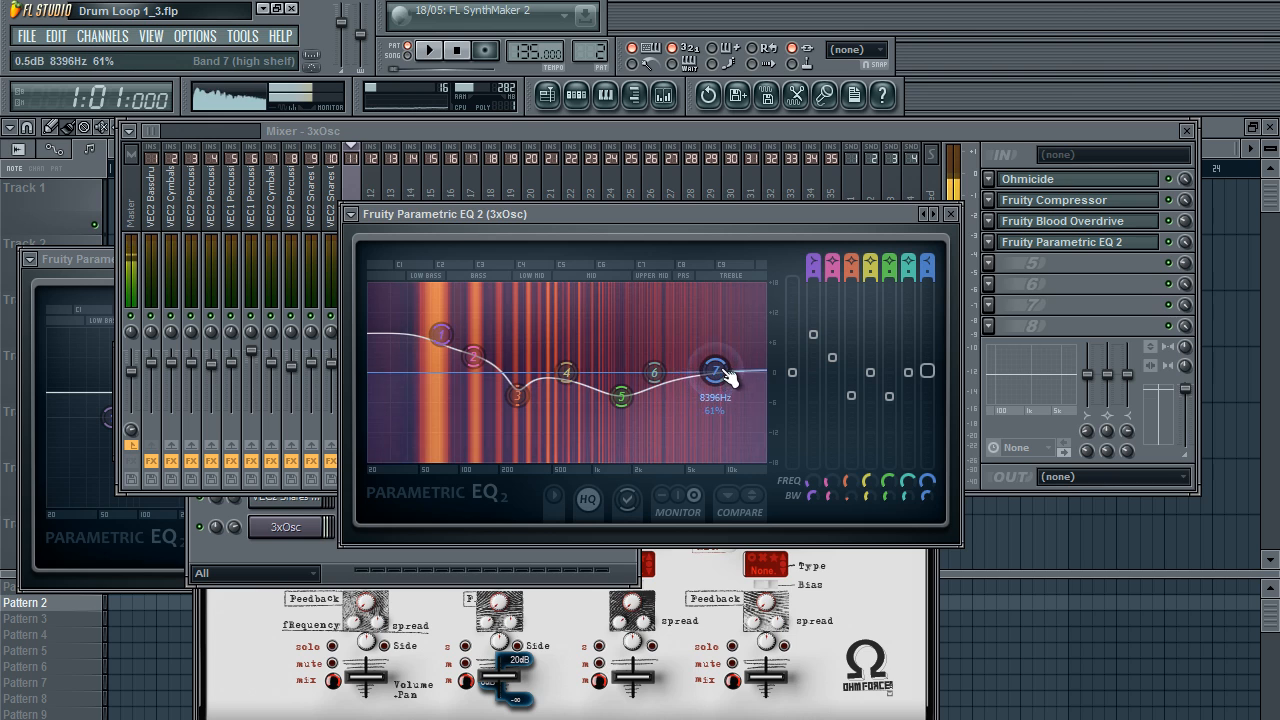
Step: Set Ohmicide's Band 2 volume to about -0.7 dB, fine-tune EQ bands 4 to 7 and close the EQ
{"action": "left_click", "coordinate": [1058, 179]}
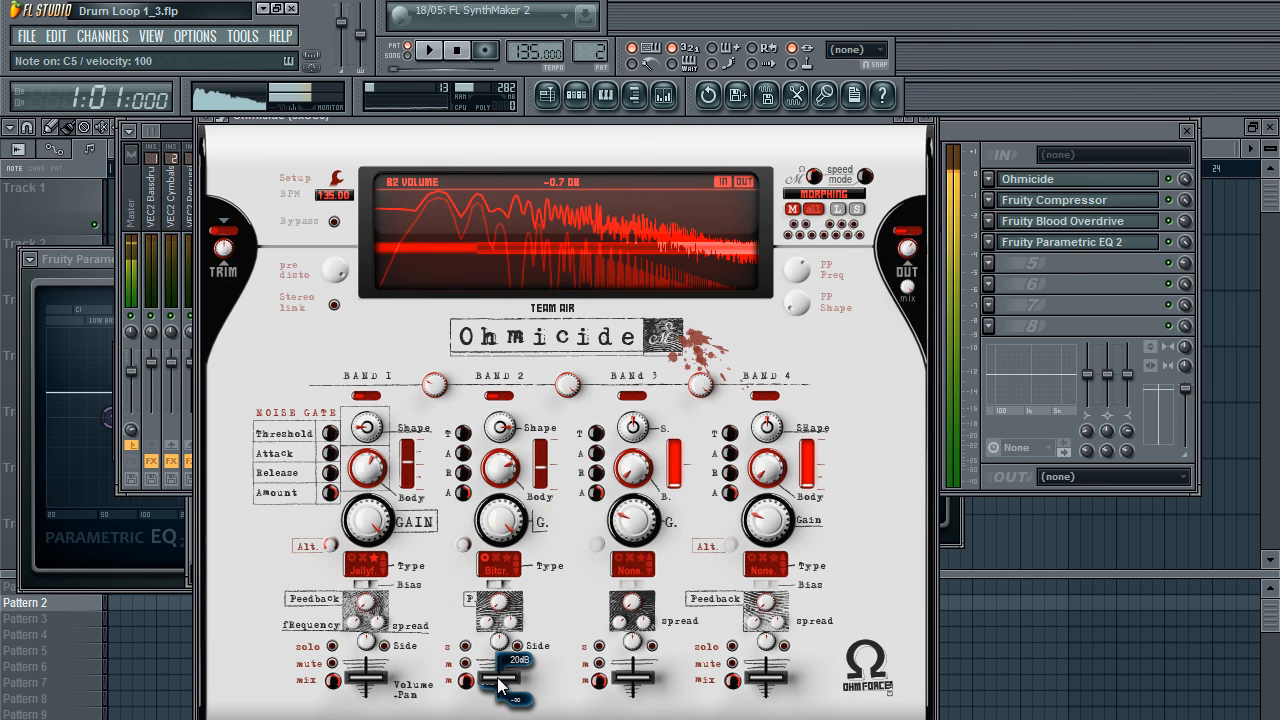
{"action": "left_click", "coordinate": [1060, 242]}
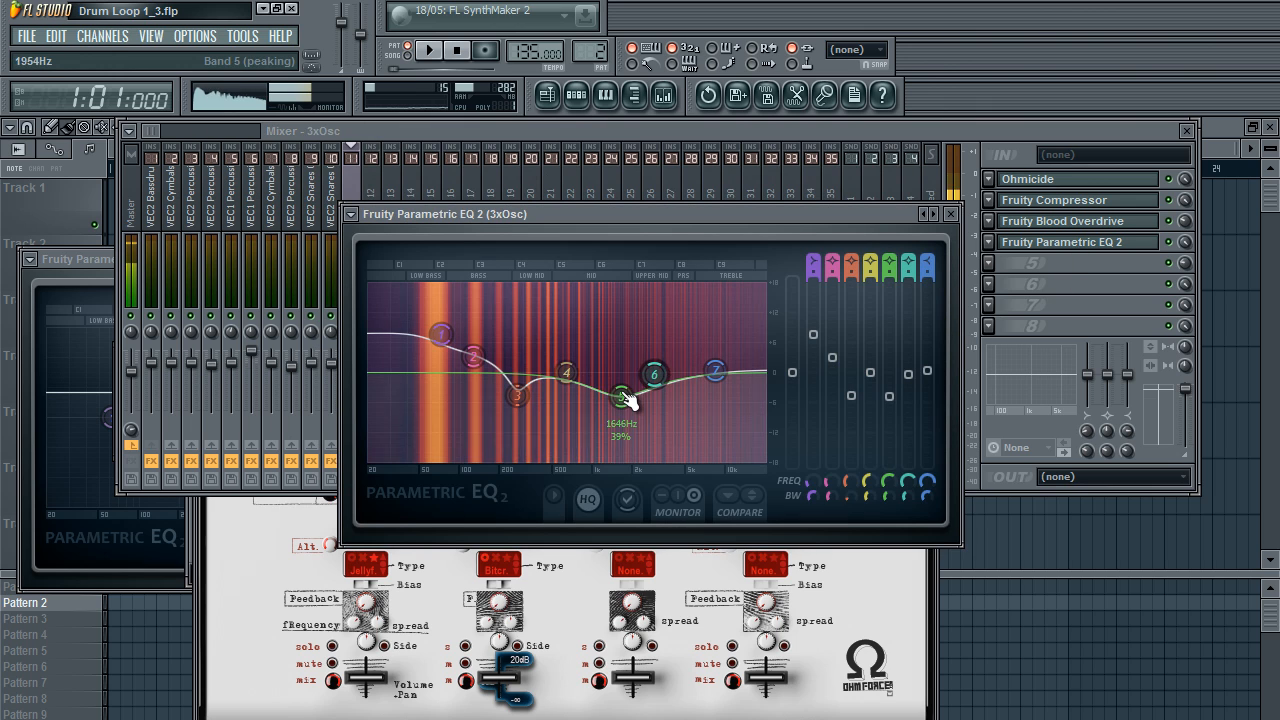
{"action": "left_click_drag", "start_coordinate": [625, 398], "coordinate": [561, 369]}
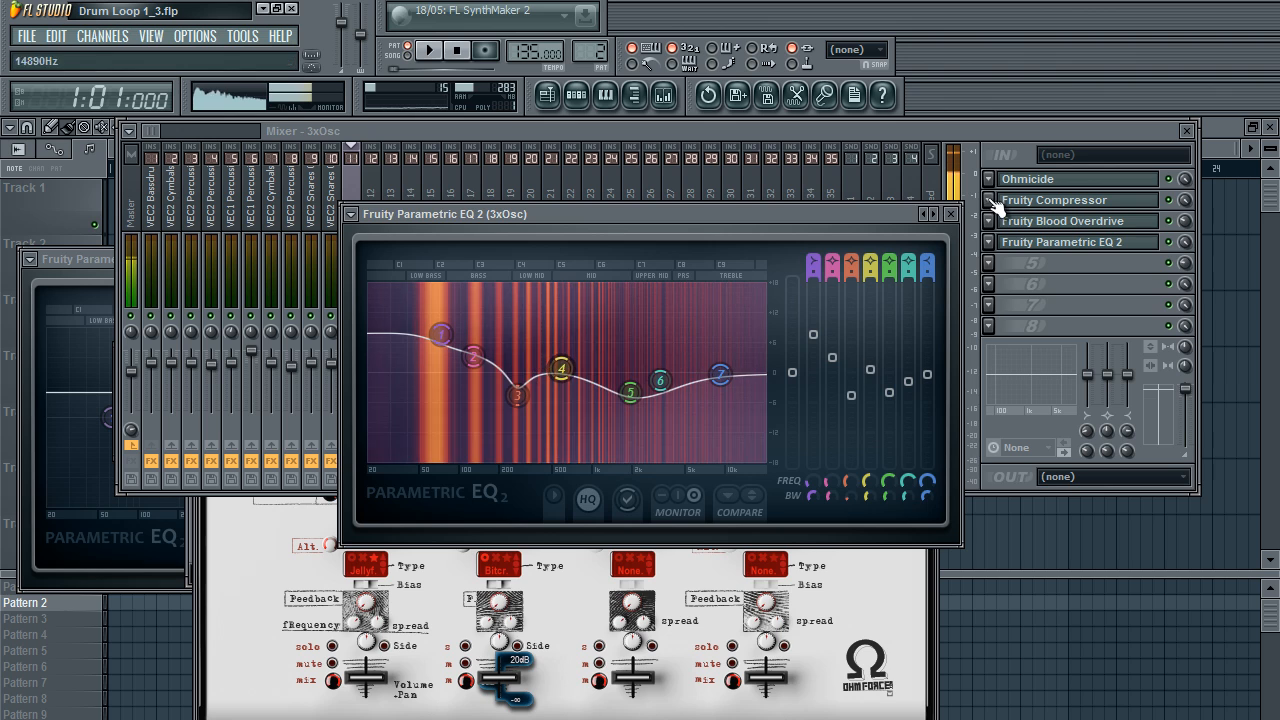
{"action": "left_click", "coordinate": [953, 215]}
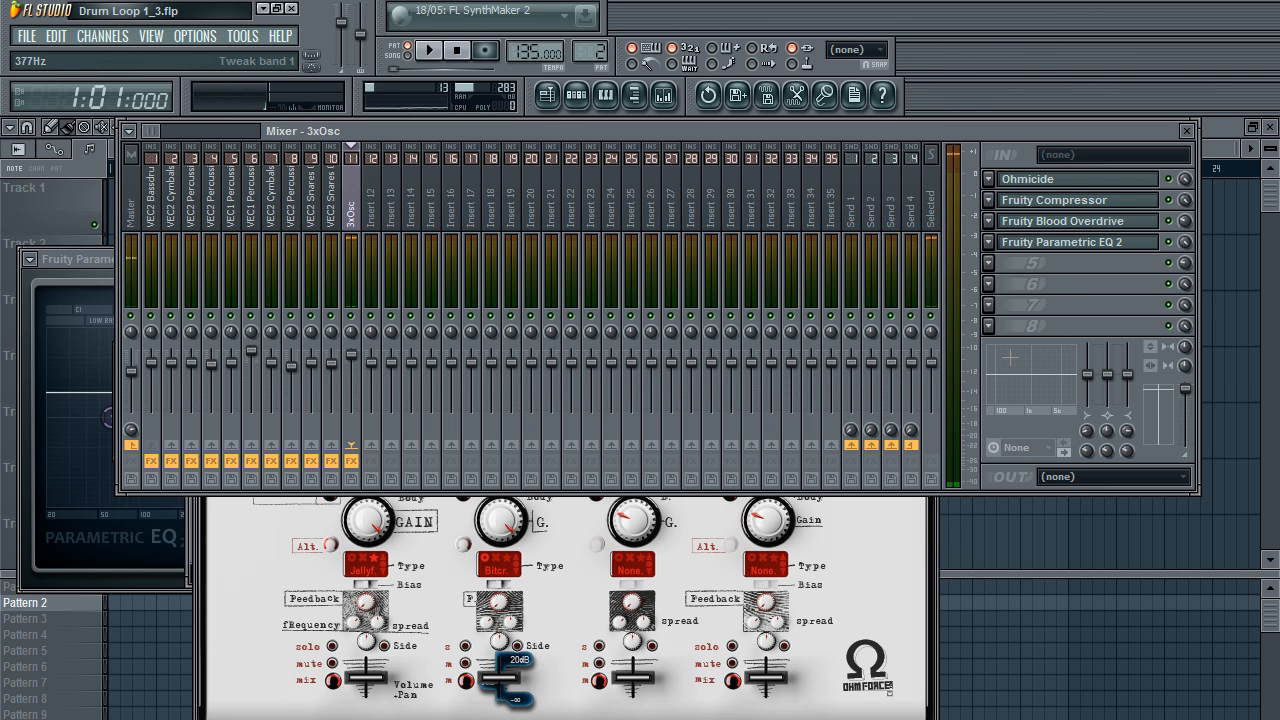
Step: Clone the 3xOsc channel twice in the step sequencer
{"action": "left_click", "coordinate": [578, 96]}
{"action": "right_click", "coordinate": [290, 527]}
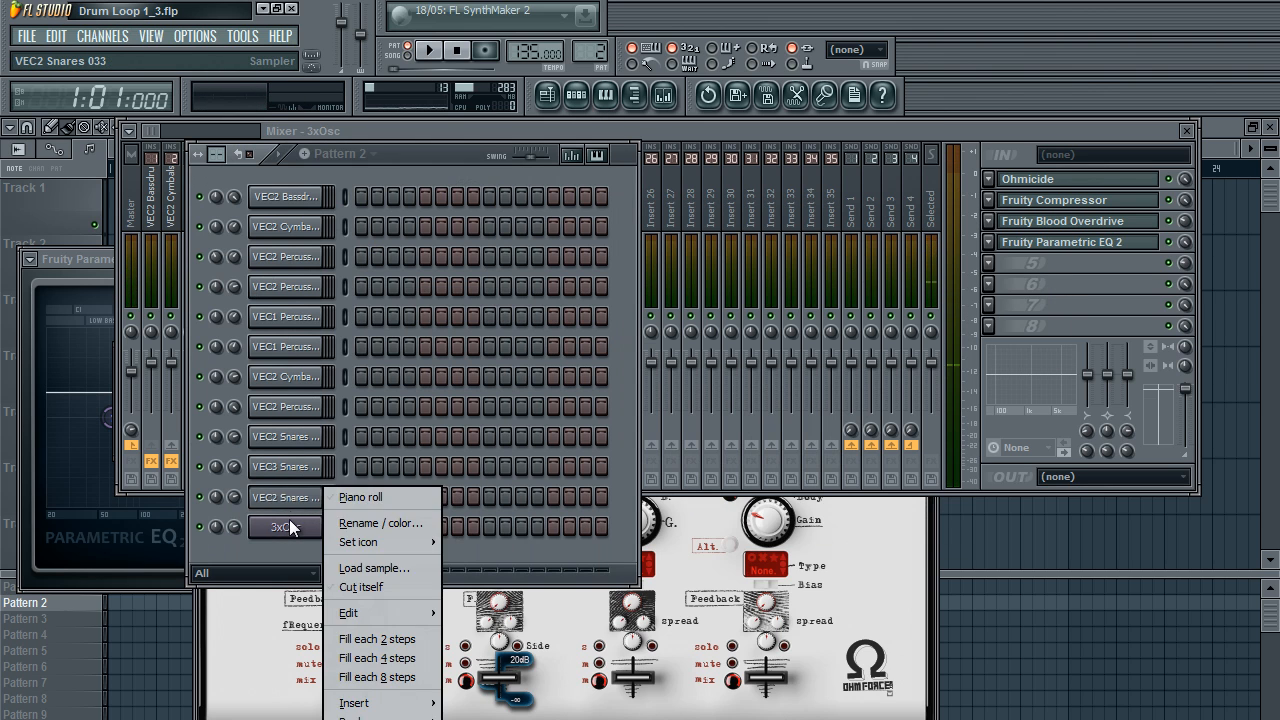
{"action": "right_click", "coordinate": [290, 527]}
{"action": "left_click", "coordinate": [352, 719]}
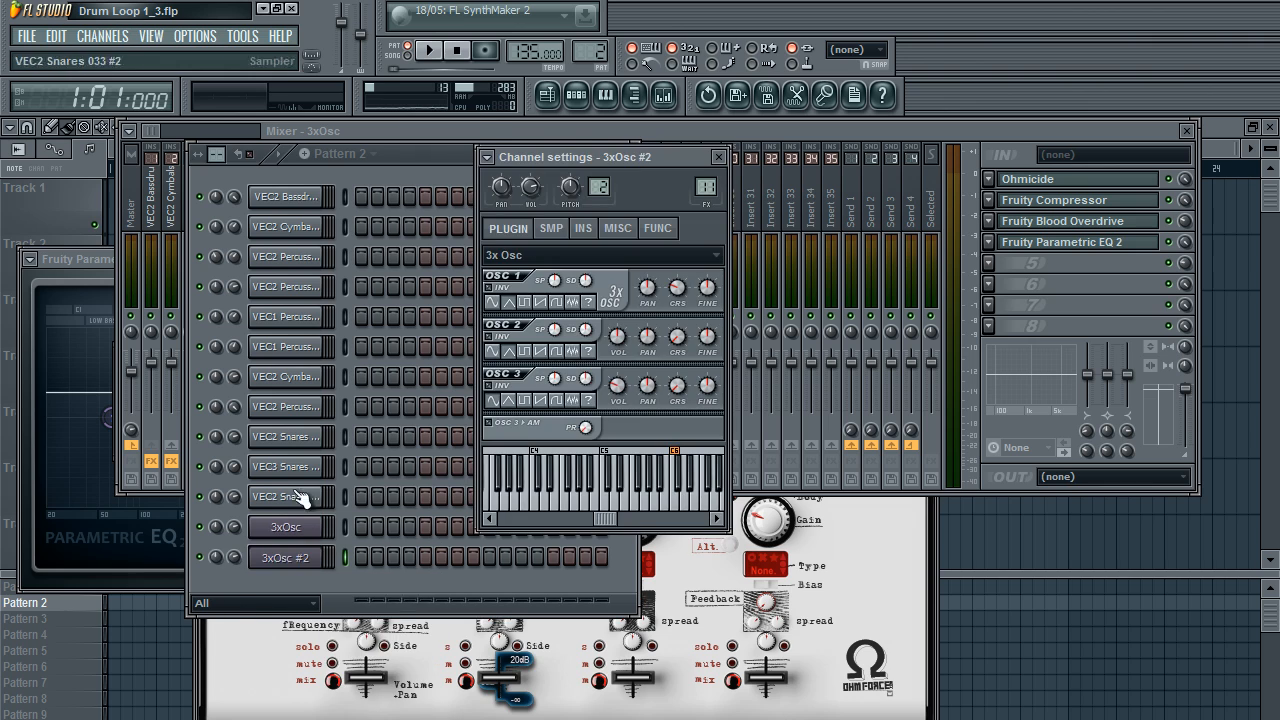
{"action": "right_click", "coordinate": [291, 560]}
{"action": "left_click", "coordinate": [352, 719]}
Step: Set the volume LFO speed of the first cloned 3xOsc channel to the 1 step preset
{"action": "left_click", "coordinate": [285, 558]}
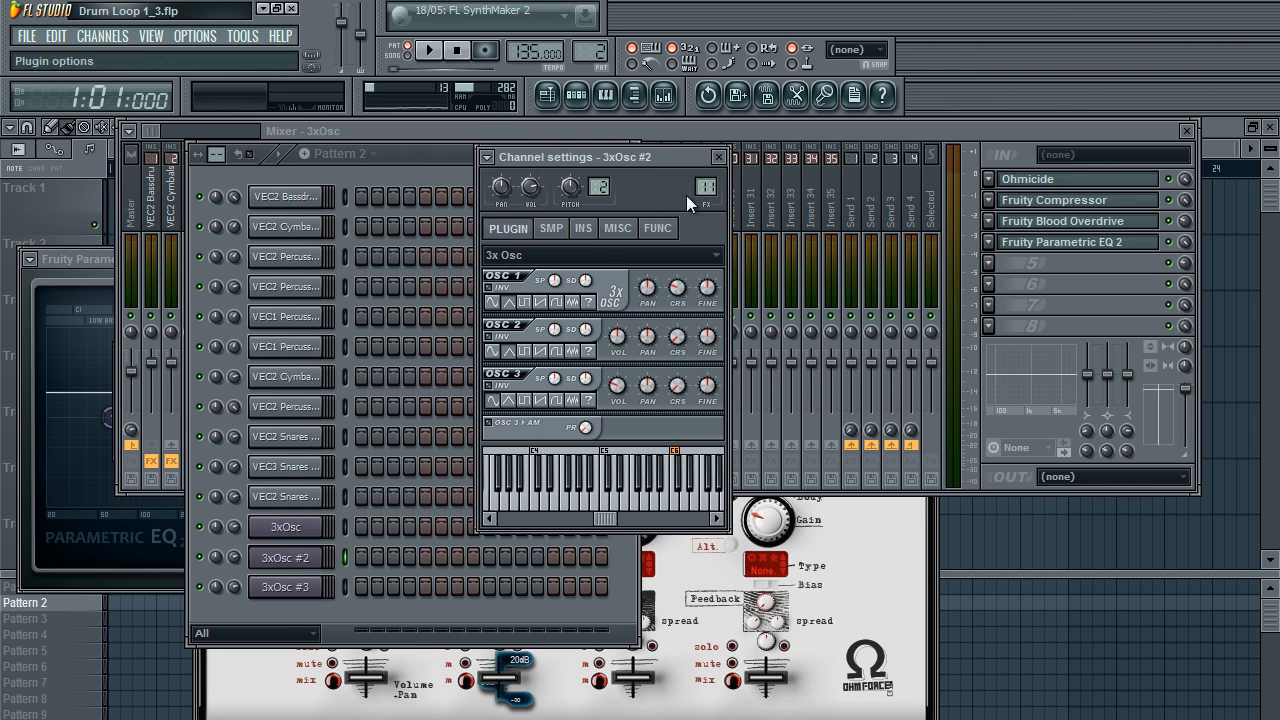
{"action": "left_click", "coordinate": [583, 228]}
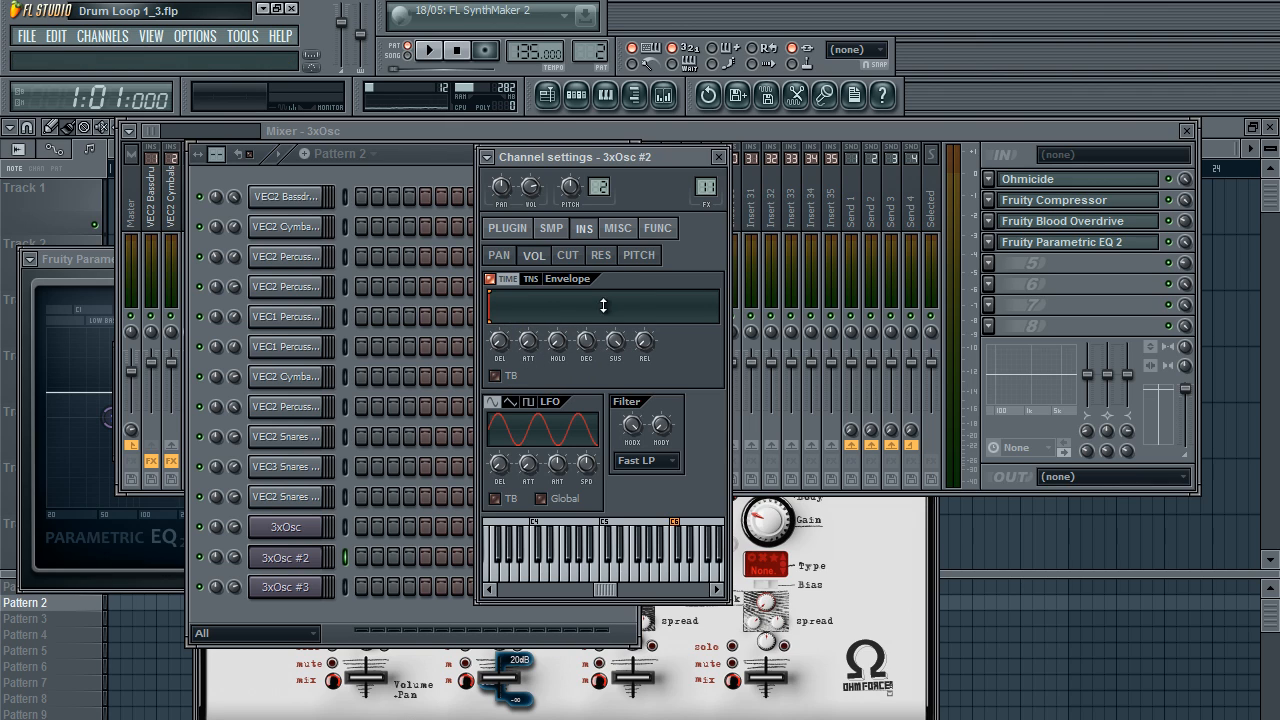
{"action": "right_click", "coordinate": [586, 463]}
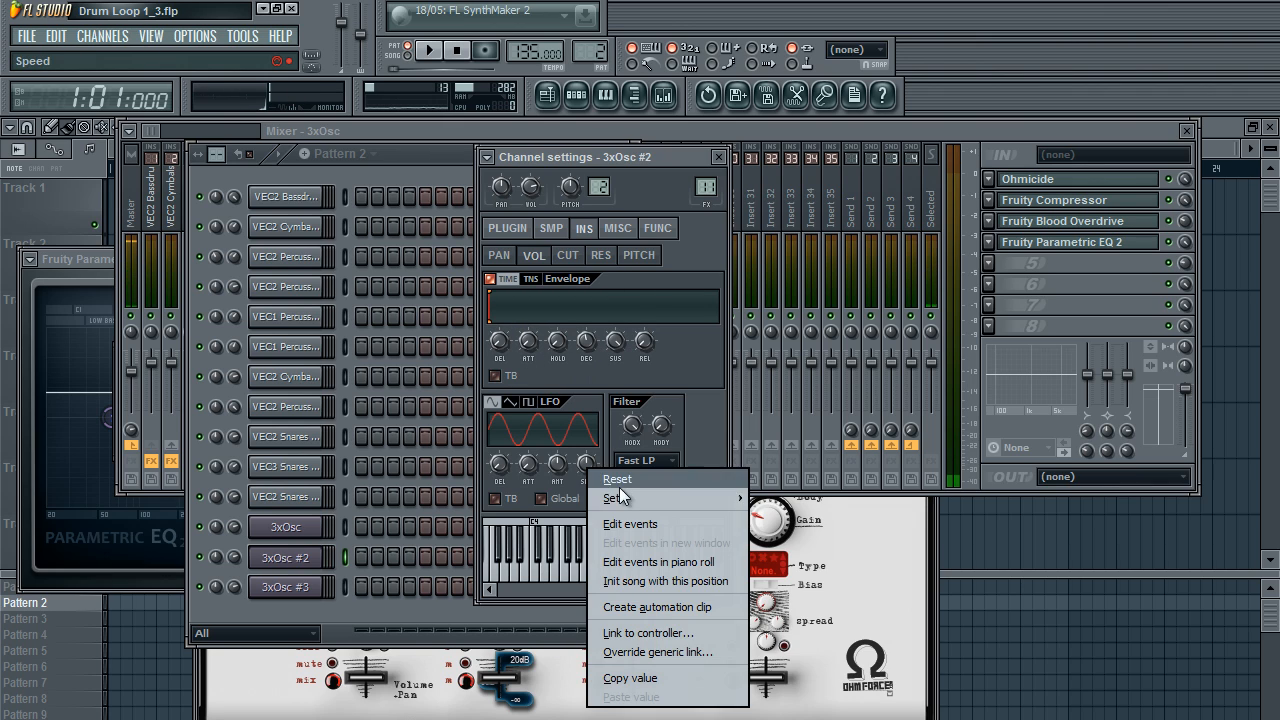
{"action": "mouse_move", "coordinate": [700, 498]}
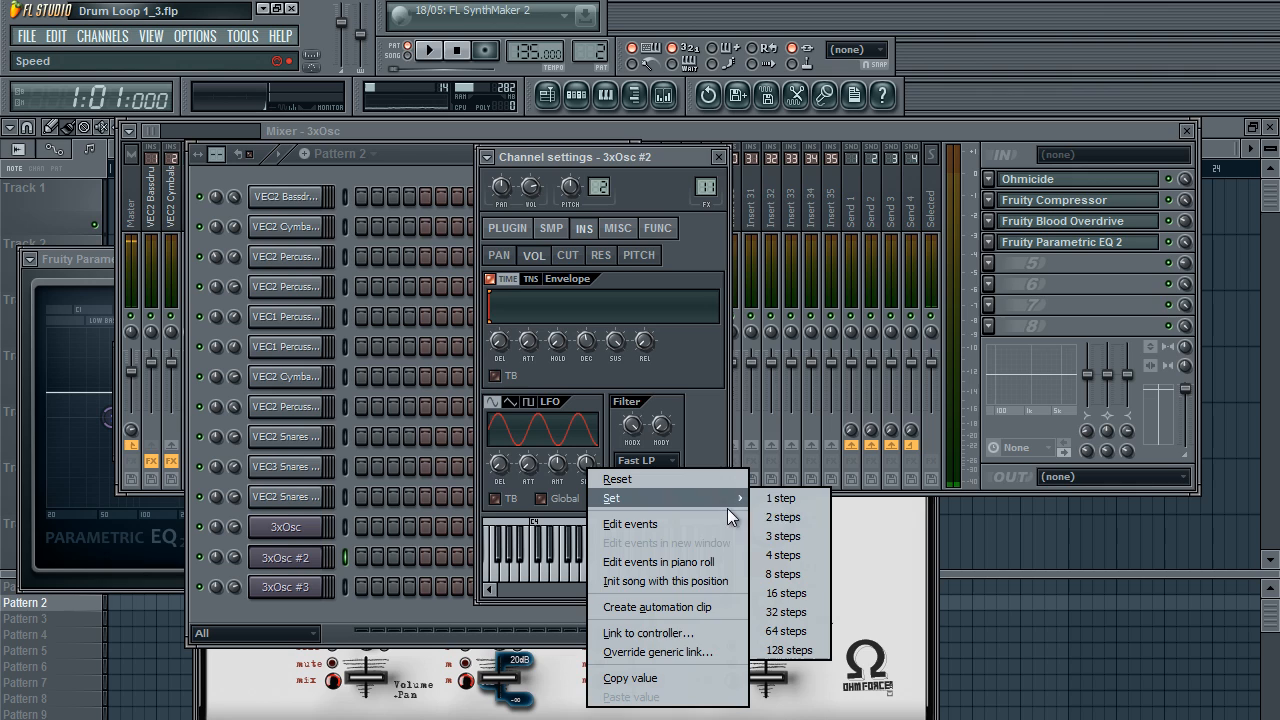
{"action": "left_click", "coordinate": [808, 501]}
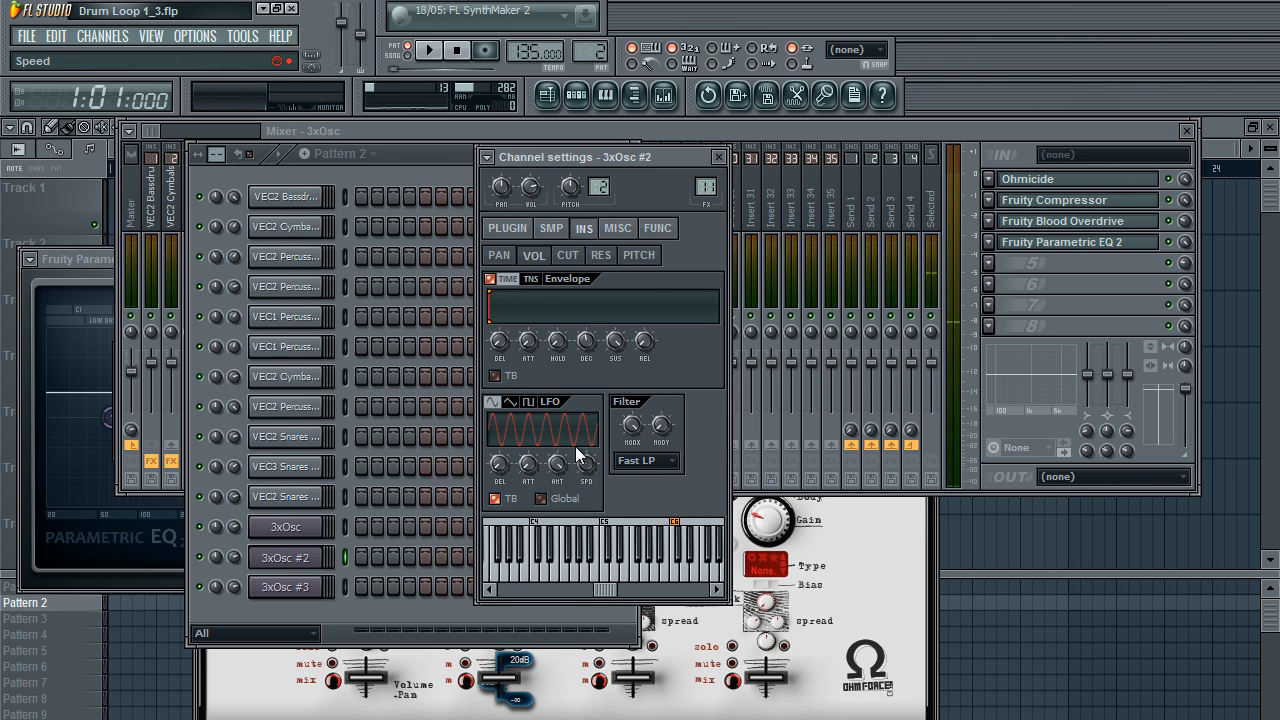
Step: Examine the step-length presets for the volume LFO speed on both cloned 3xOsc channels
{"action": "left_click", "coordinate": [285, 562]}
{"action": "right_click", "coordinate": [285, 560]}
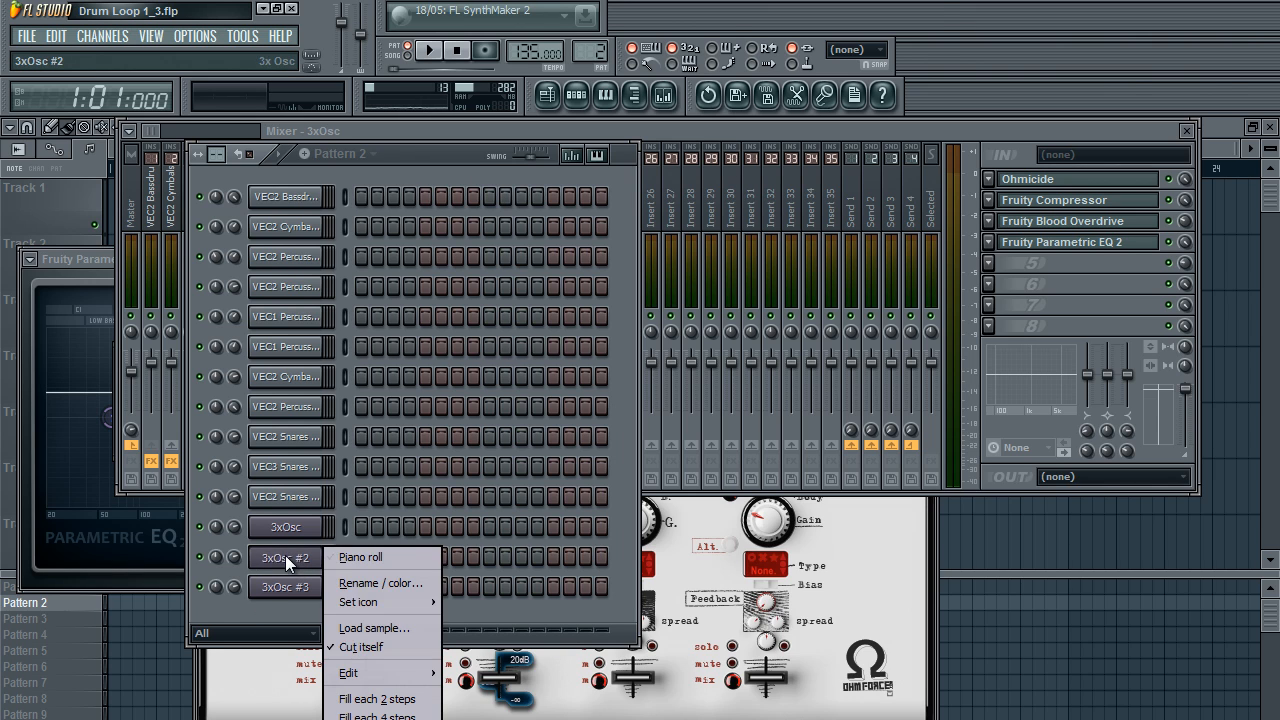
{"action": "left_click", "coordinate": [285, 562]}
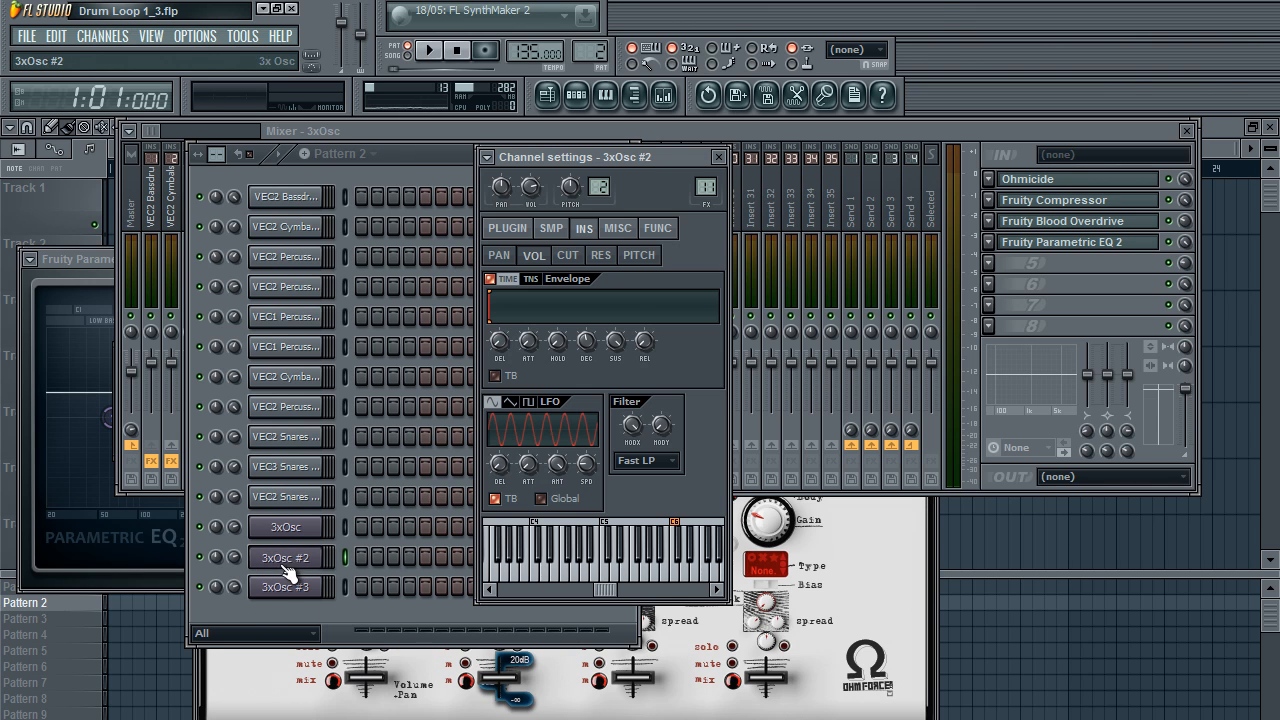
{"action": "right_click", "coordinate": [586, 465]}
{"action": "mouse_move", "coordinate": [601, 492]}
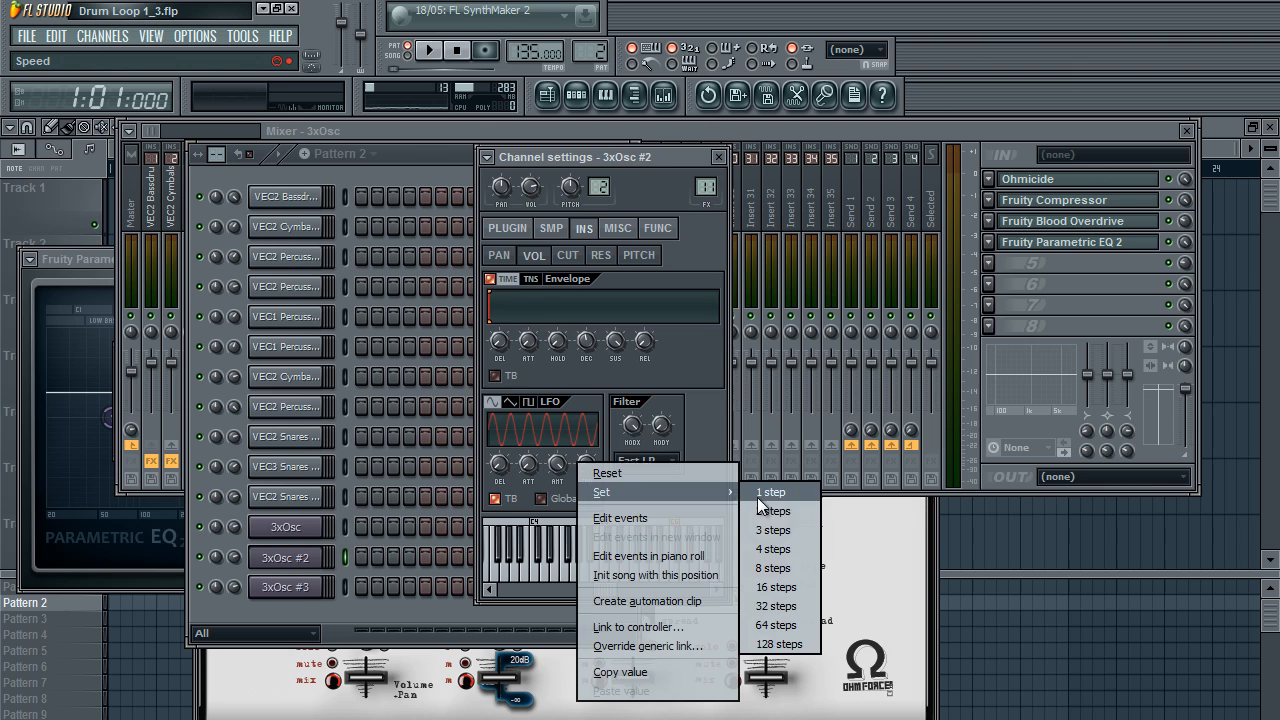
{"action": "left_click", "coordinate": [300, 585]}
{"action": "right_click", "coordinate": [585, 465]}
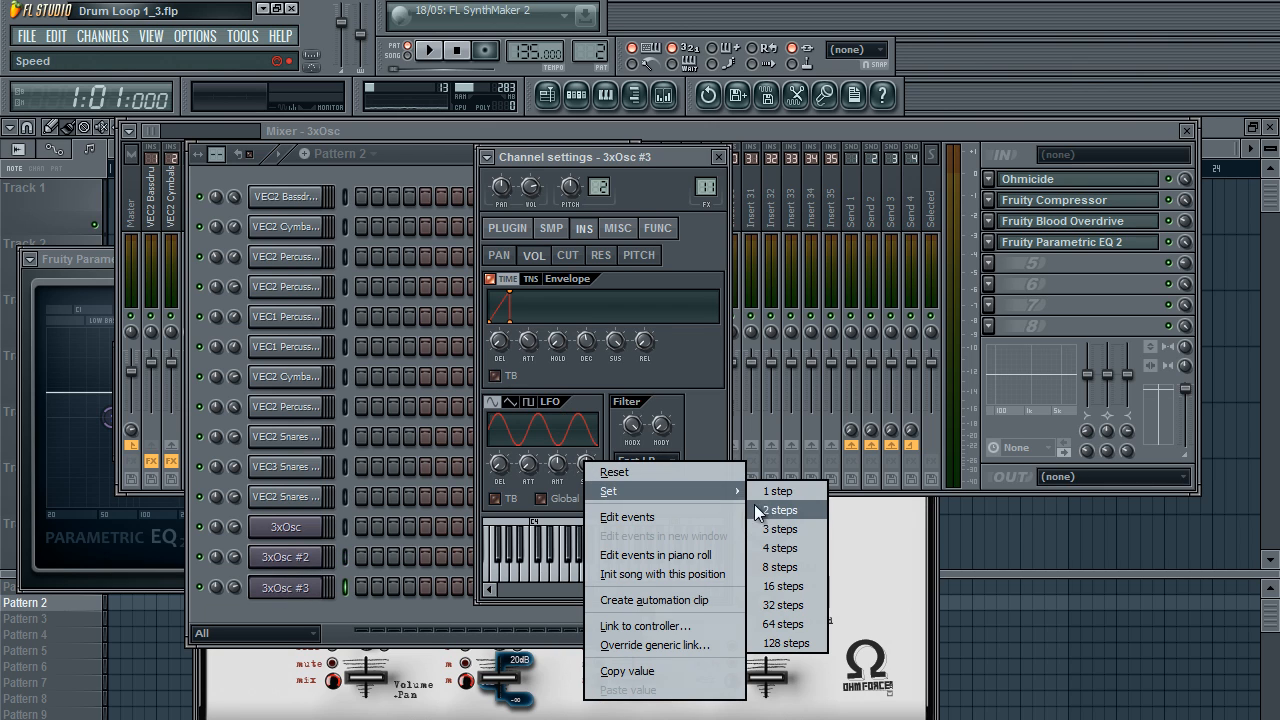
{"action": "left_click", "coordinate": [663, 163]}
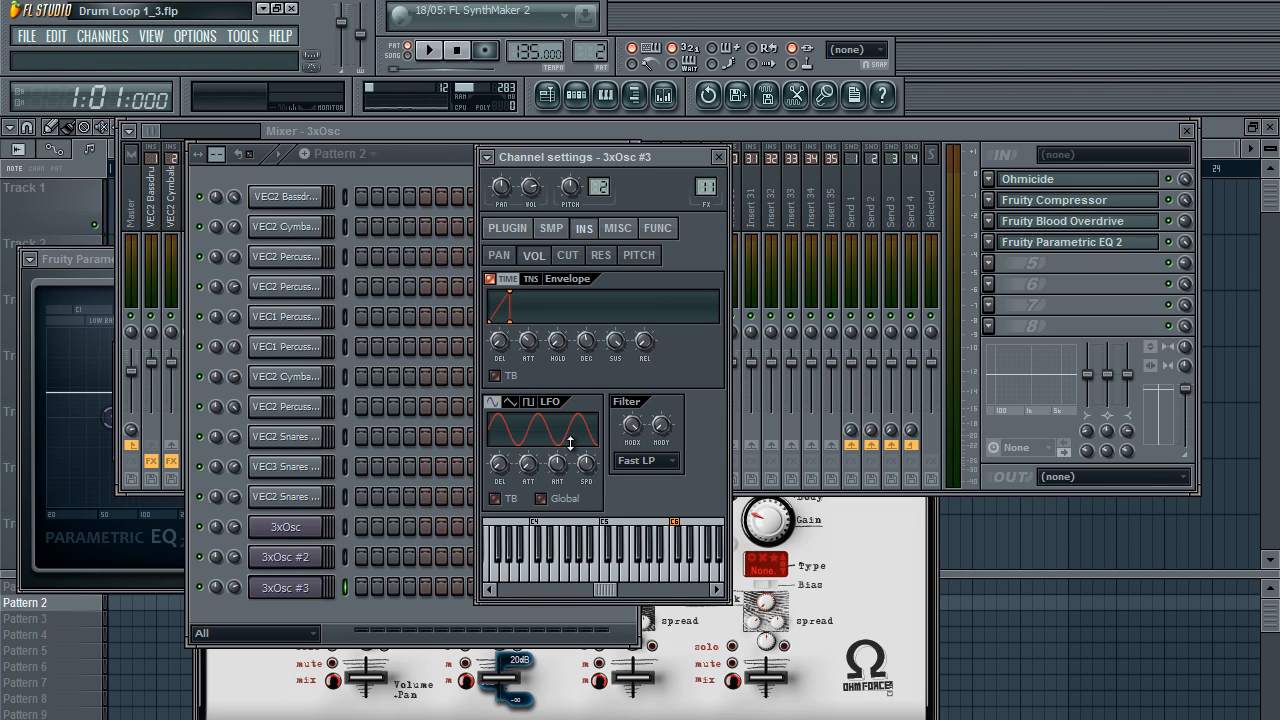
{"action": "left_click", "coordinate": [300, 559]}
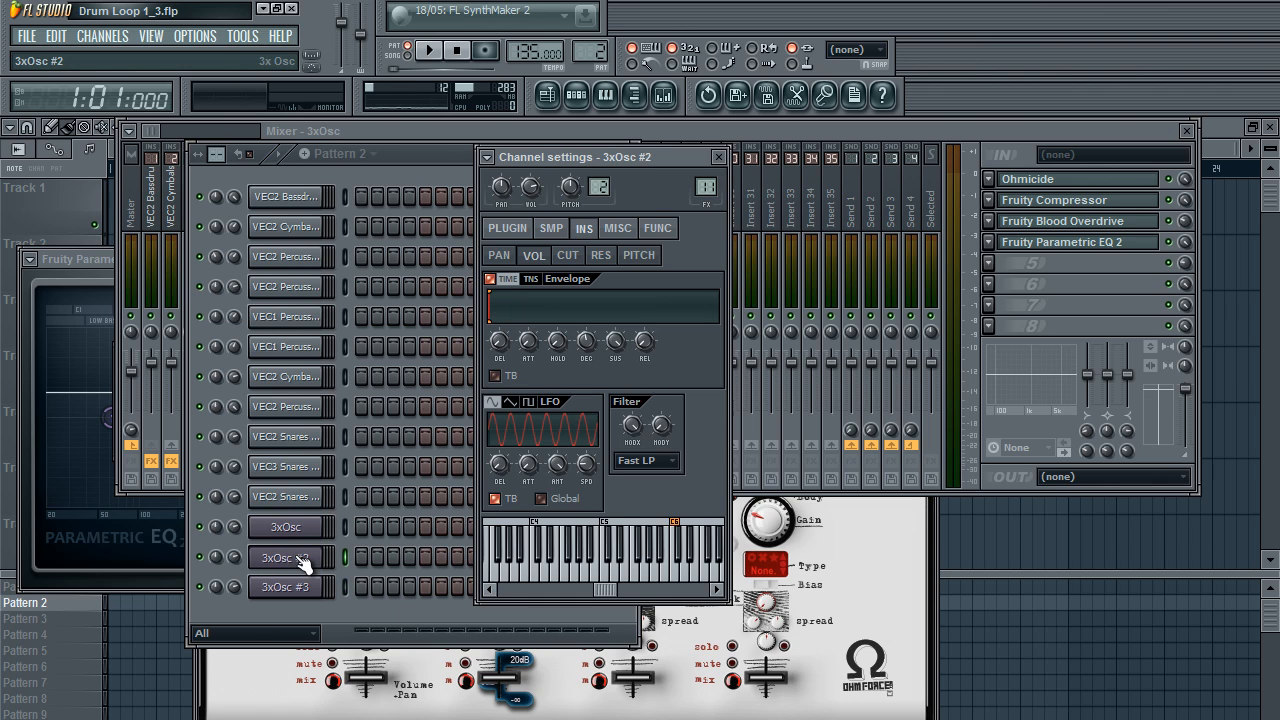
{"action": "right_click", "coordinate": [585, 465]}
{"action": "mouse_move", "coordinate": [633, 494]}
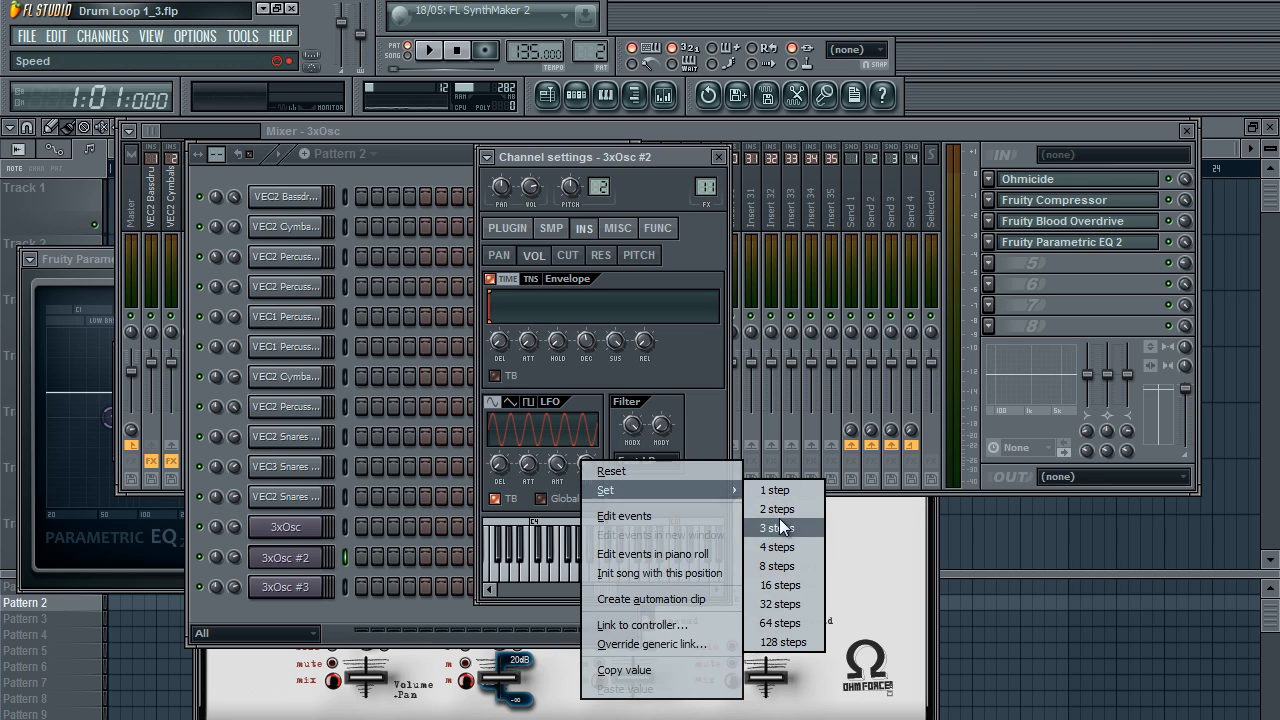
{"action": "left_click", "coordinate": [645, 166]}
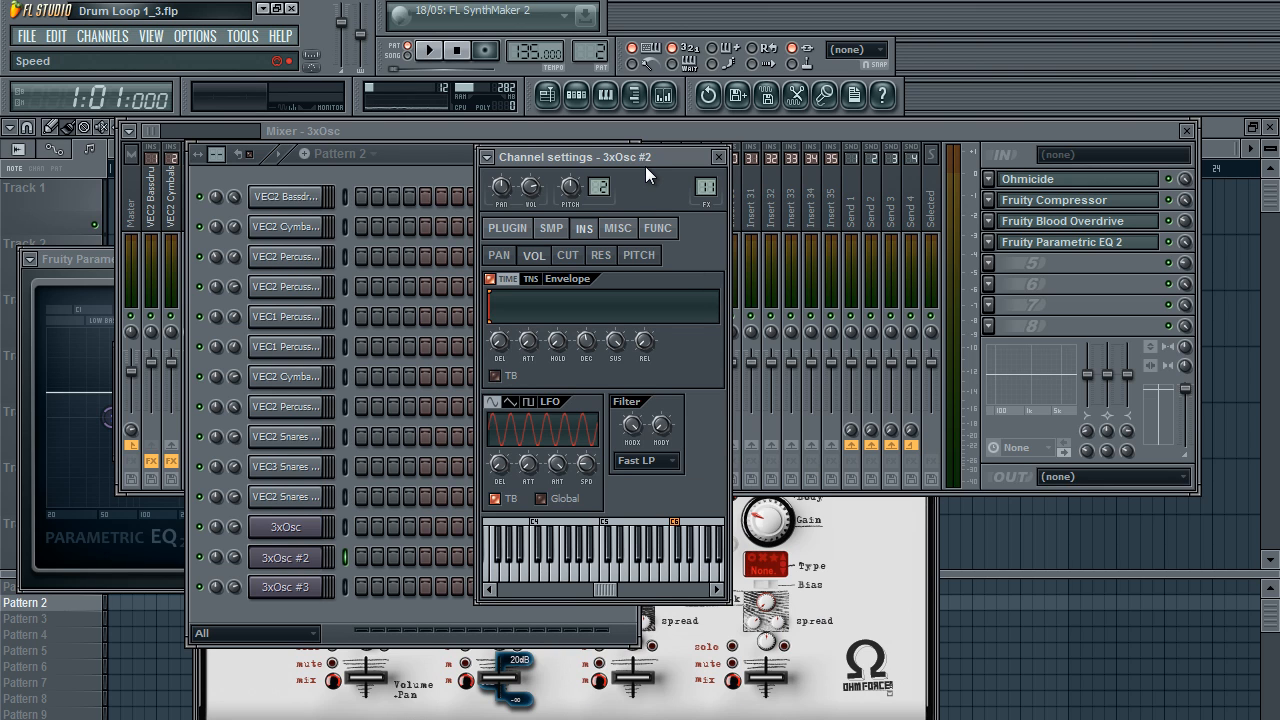
Step: Apply the volume LFO speed presets of 1 step to the first 3xOsc clone and 2 steps to the second
{"action": "right_click", "coordinate": [271, 557]}
{"action": "left_click", "coordinate": [292, 559]}
{"action": "left_click", "coordinate": [293, 559]}
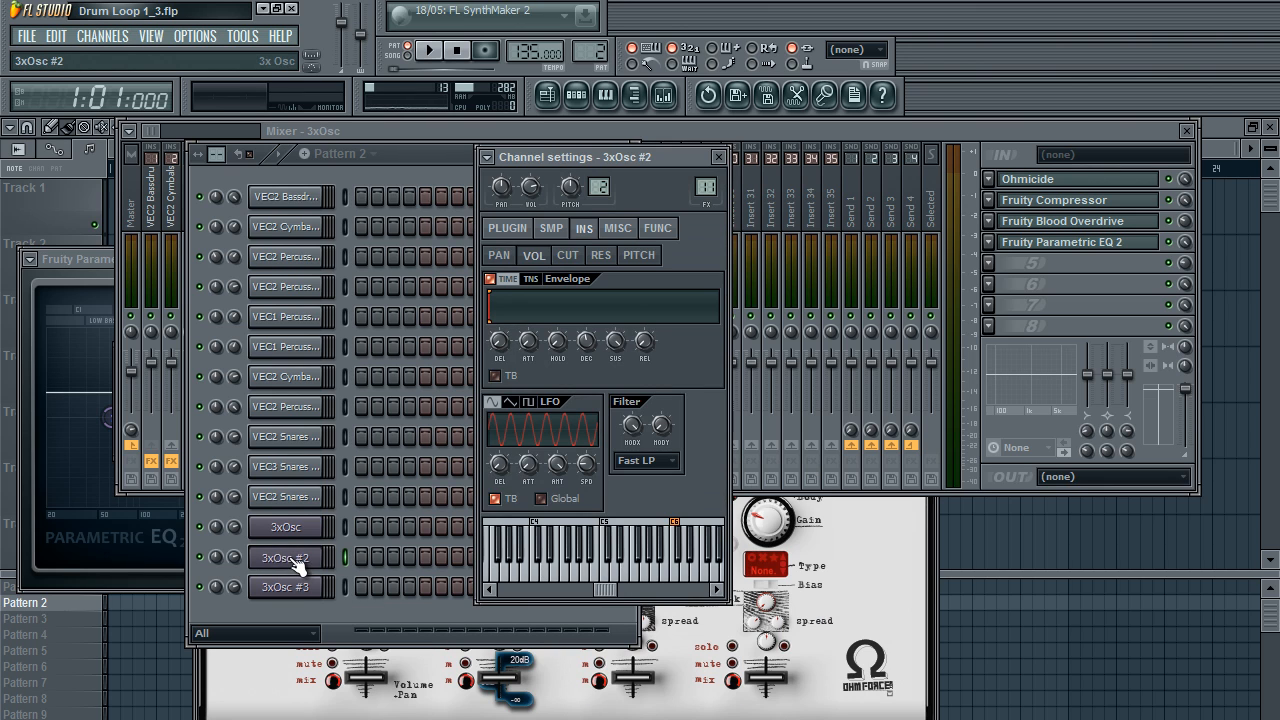
{"action": "right_click", "coordinate": [587, 465]}
{"action": "mouse_move", "coordinate": [650, 499]}
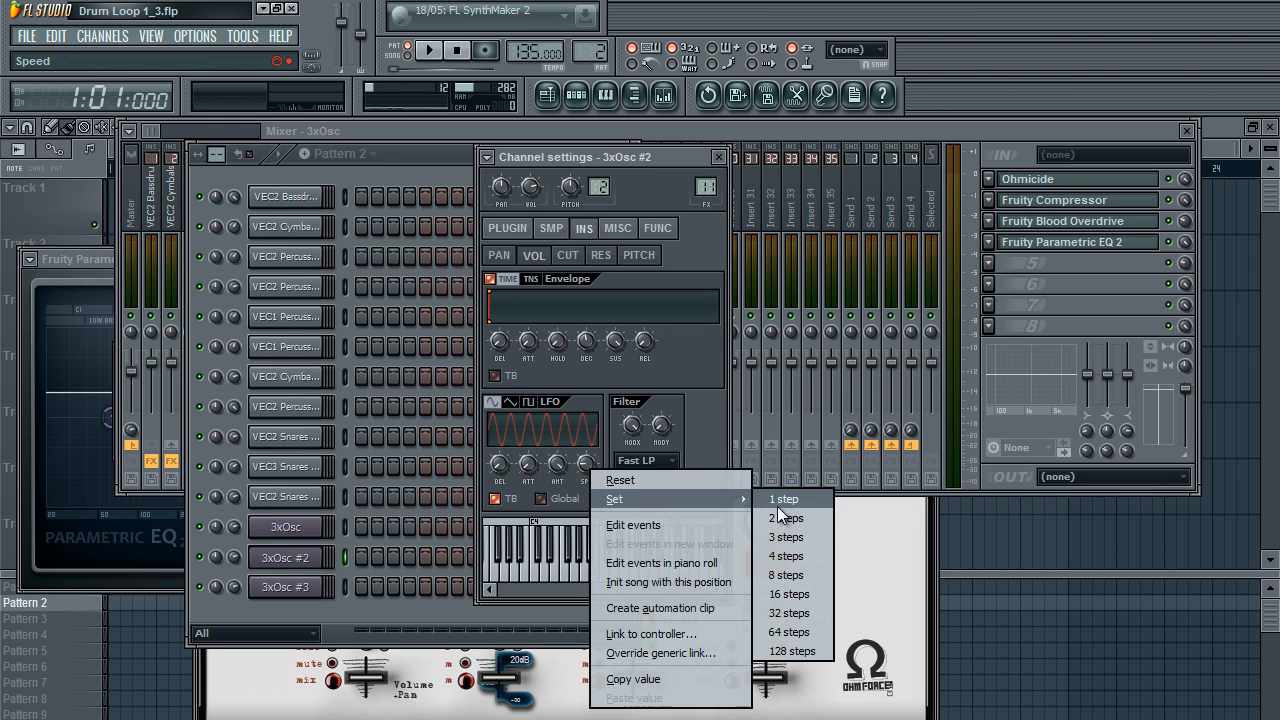
{"action": "left_click", "coordinate": [779, 506]}
{"action": "left_click", "coordinate": [266, 594]}
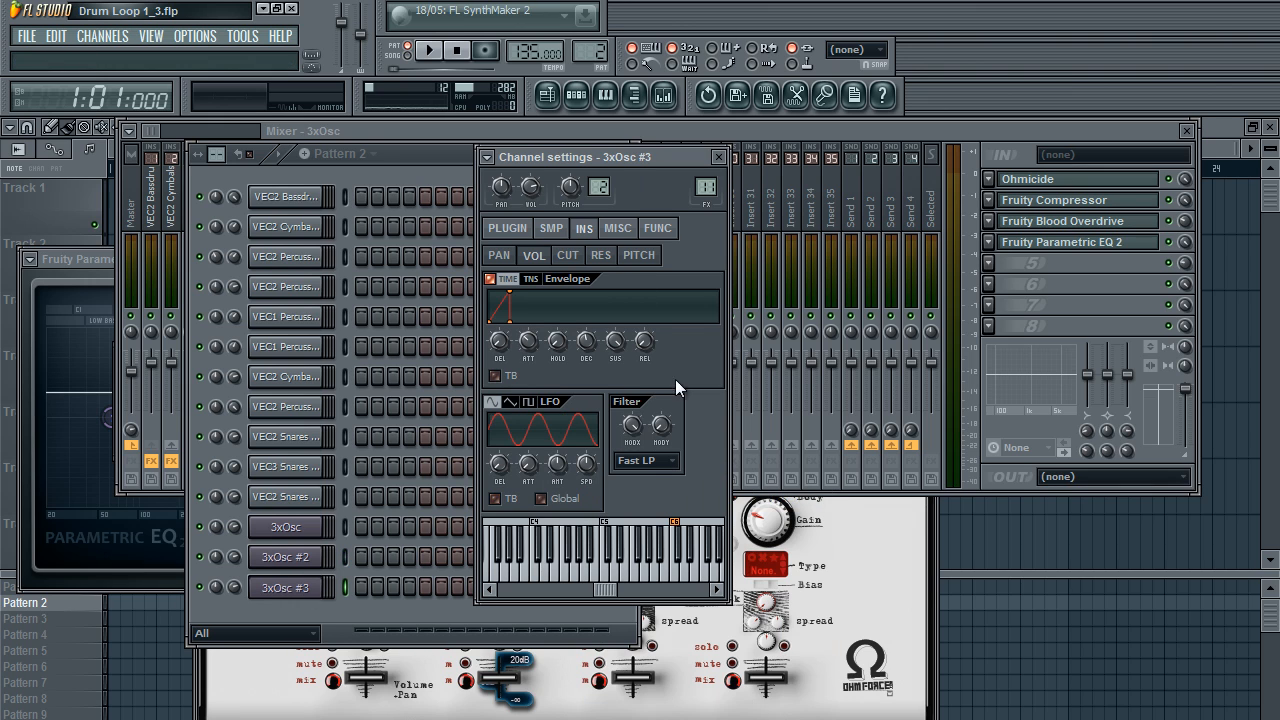
{"action": "right_click", "coordinate": [587, 465]}
{"action": "mouse_move", "coordinate": [617, 497]}
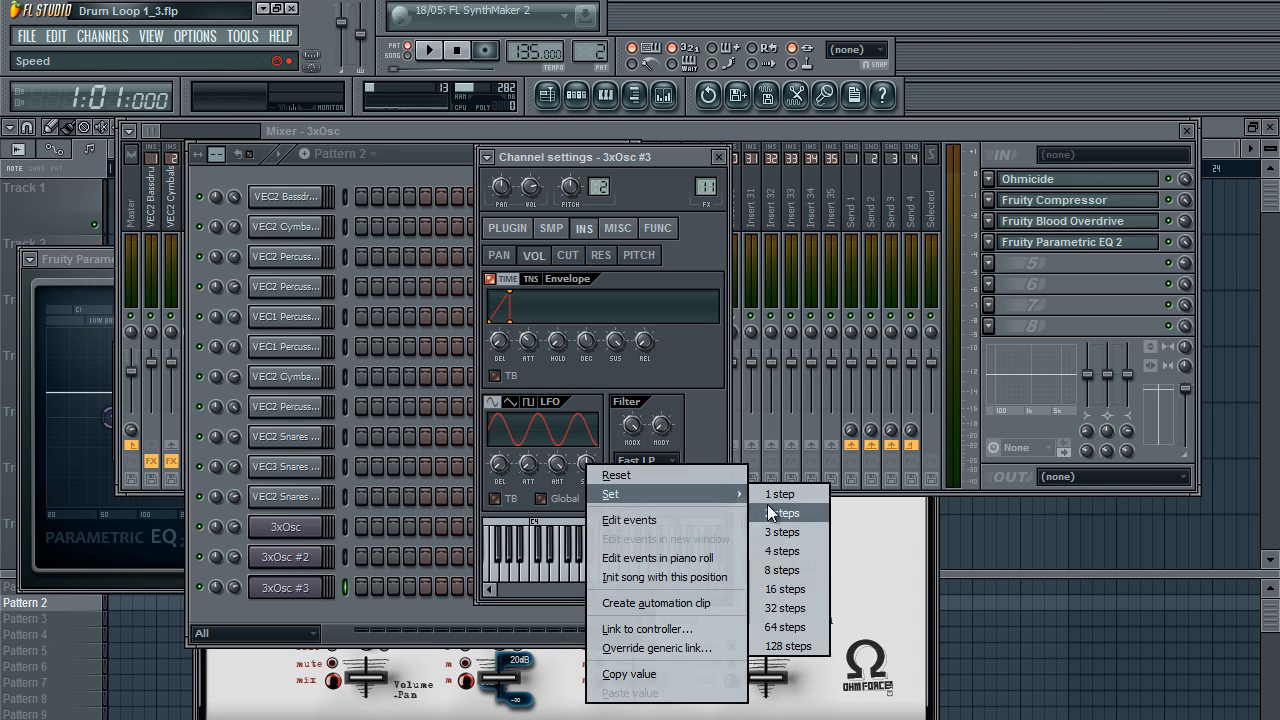
{"action": "left_click", "coordinate": [767, 504]}
{"action": "key", "text": "z"}
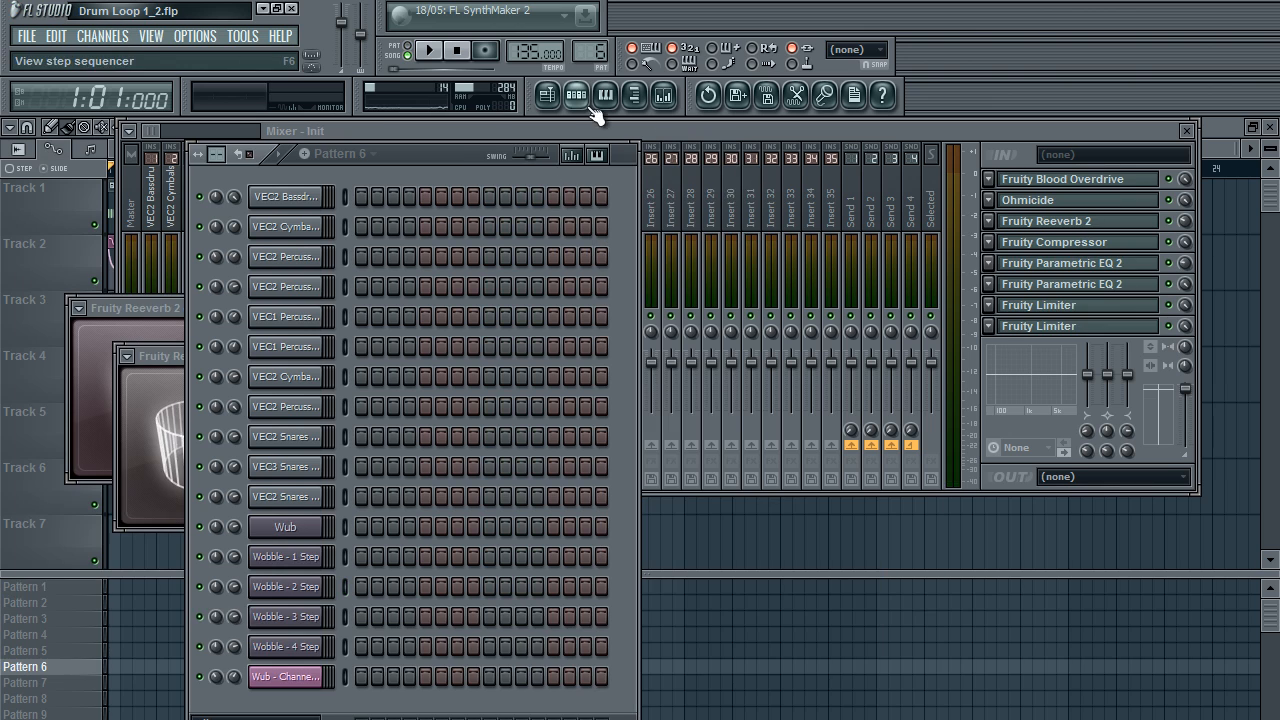
Step: Examine the playlist arrangement and channel list of Drum Loop 1_2.flp, including the Wub channel's volume envelope and LFO
{"action": "left_click", "coordinate": [549, 102]}
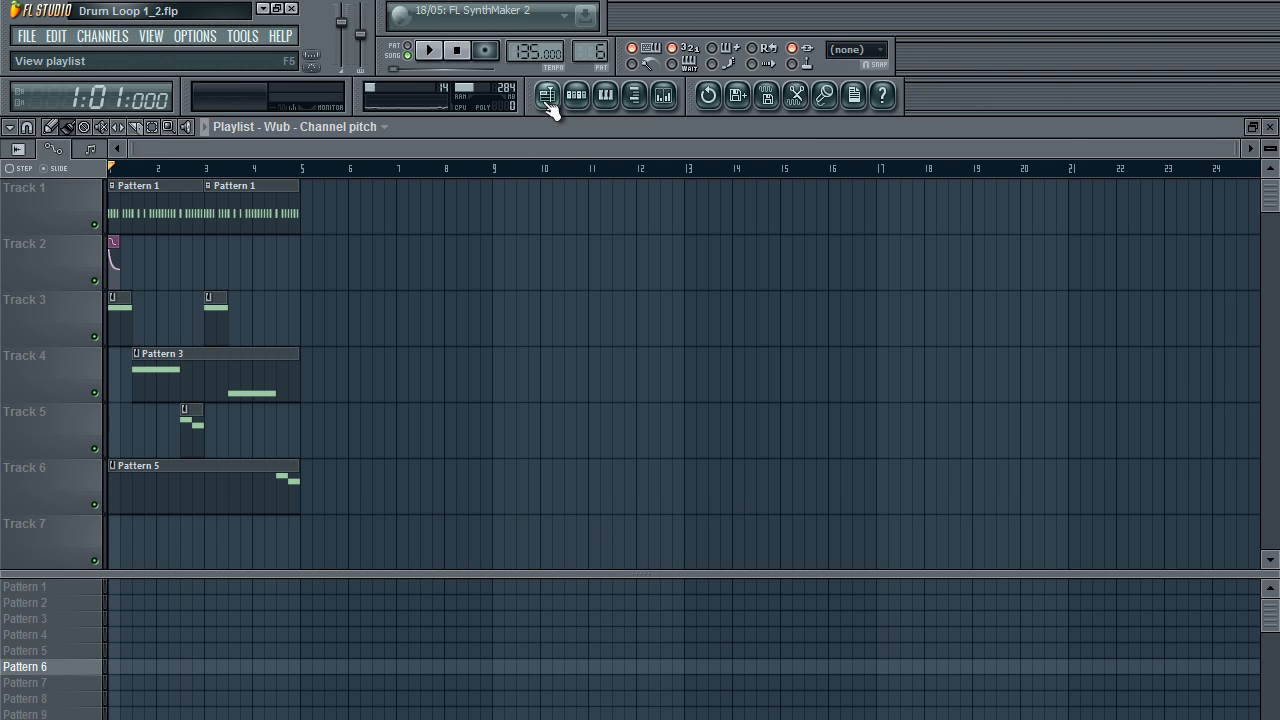
{"action": "key", "text": "F6"}
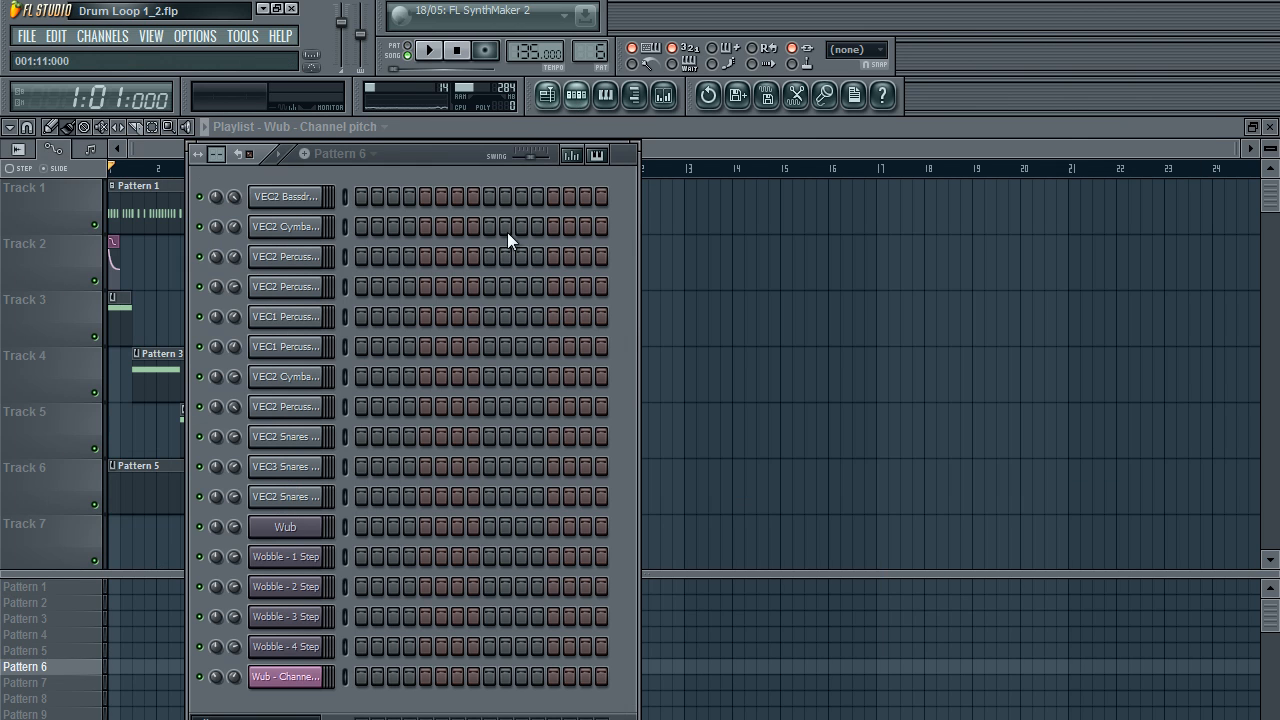
{"action": "left_click", "coordinate": [306, 530]}
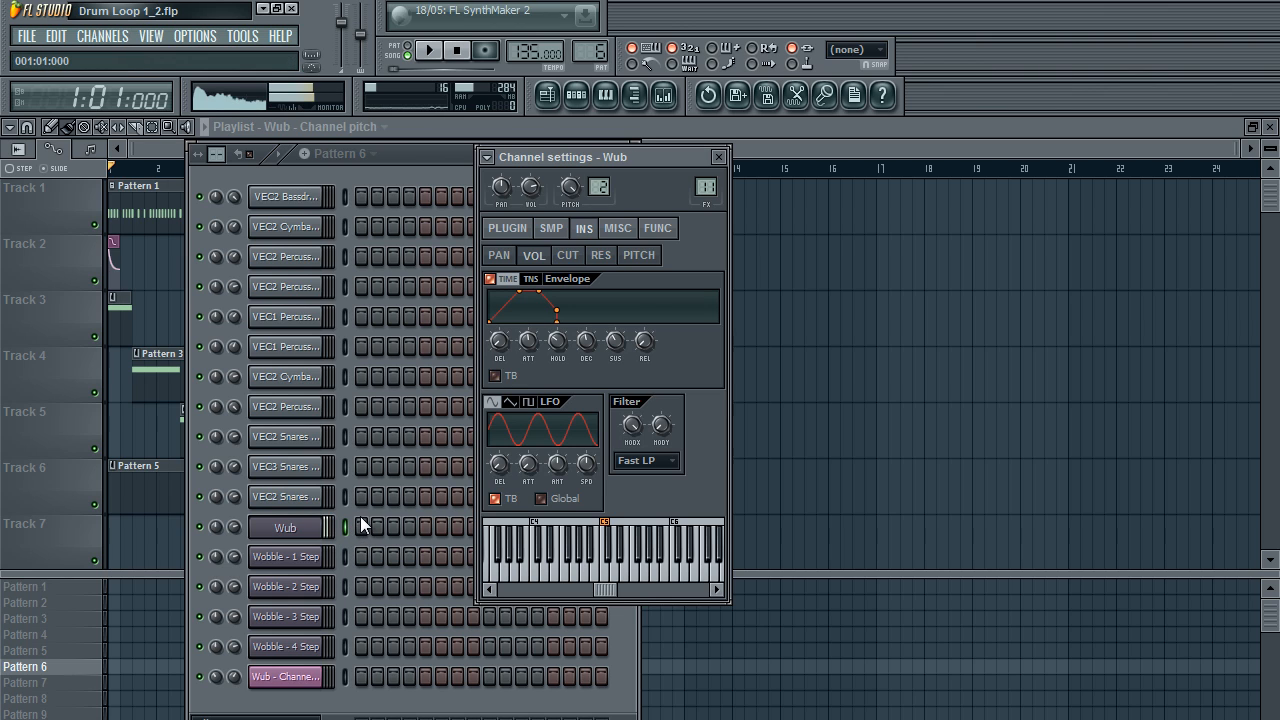
Step: Inspect the Blood Overdrive, Ohmicide, Reeverb 2 and Compressor effects on the Init mixer track
{"action": "left_click", "coordinate": [665, 95]}
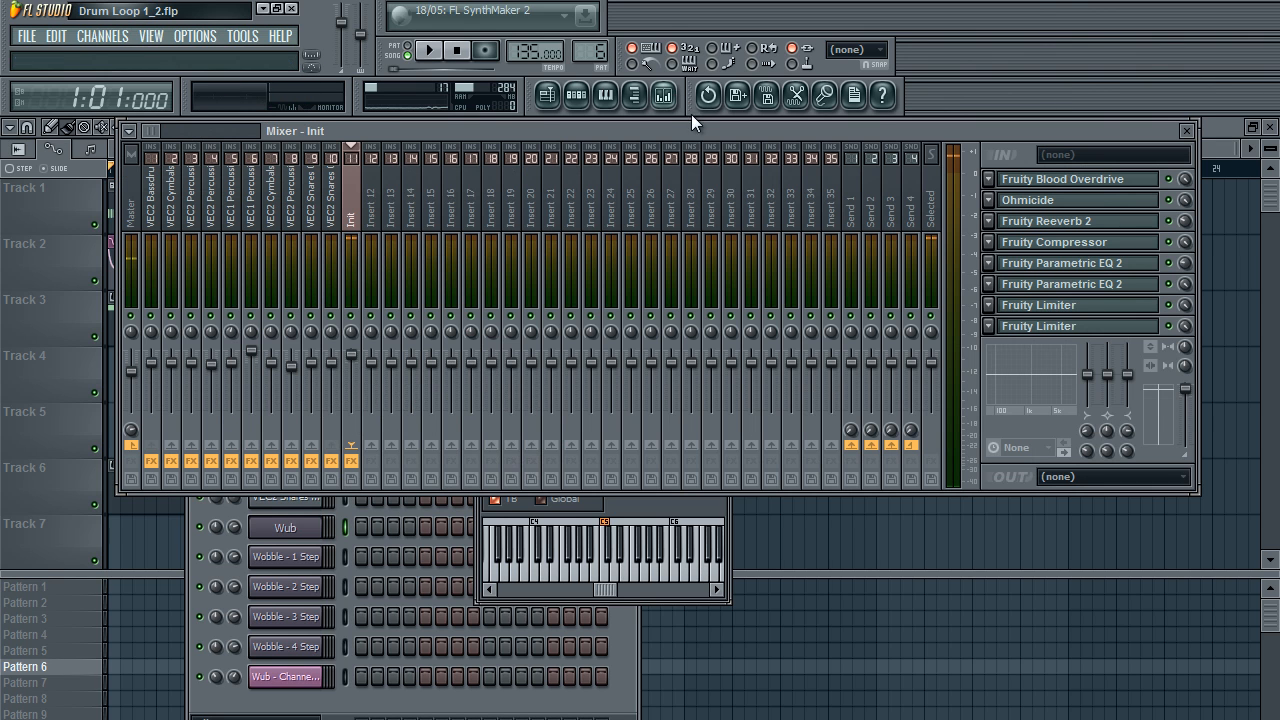
{"action": "left_click", "coordinate": [1096, 242]}
{"action": "left_click", "coordinate": [1082, 180]}
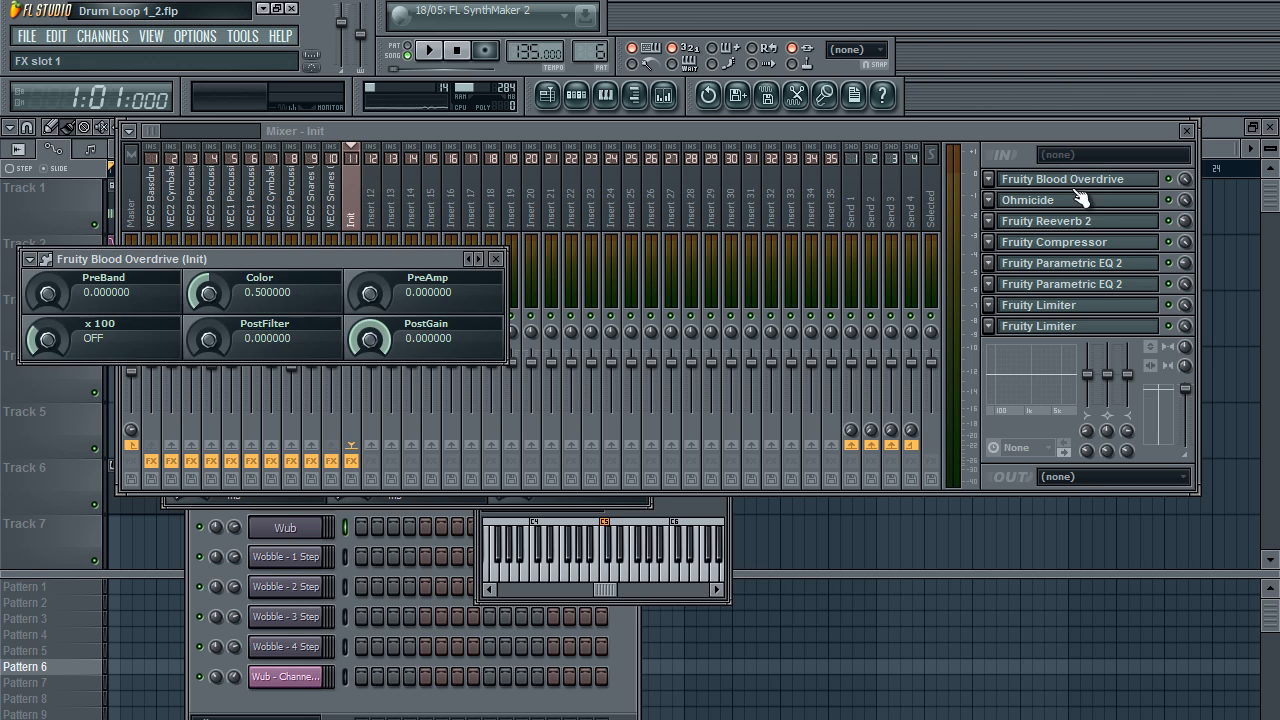
{"action": "left_click", "coordinate": [1078, 199]}
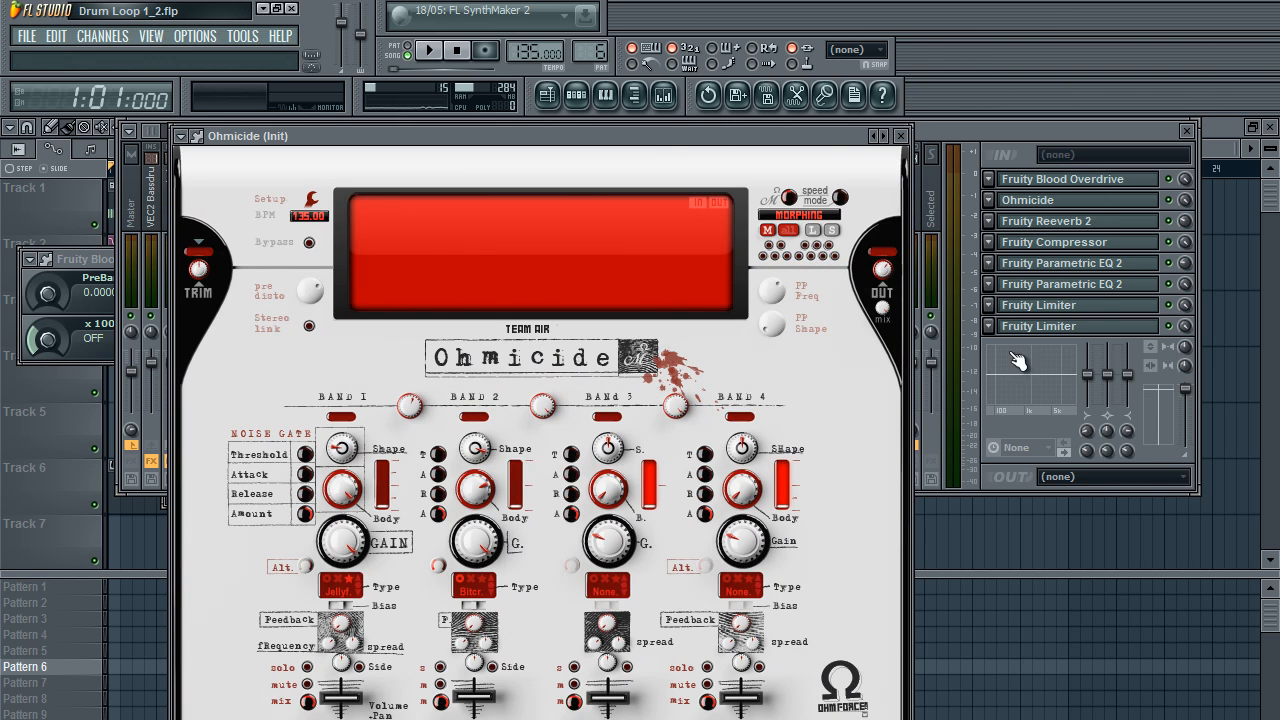
{"action": "left_click", "coordinate": [1062, 200]}
{"action": "left_click", "coordinate": [1063, 221]}
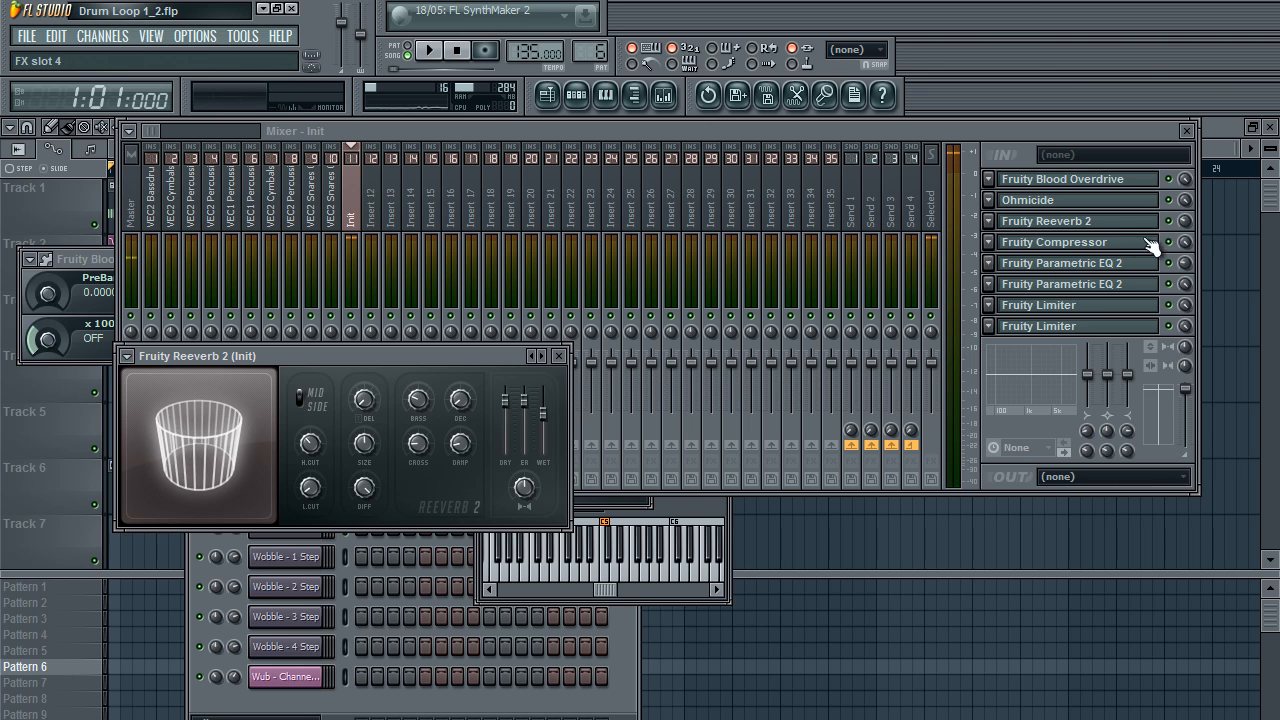
{"action": "left_click", "coordinate": [1183, 245]}
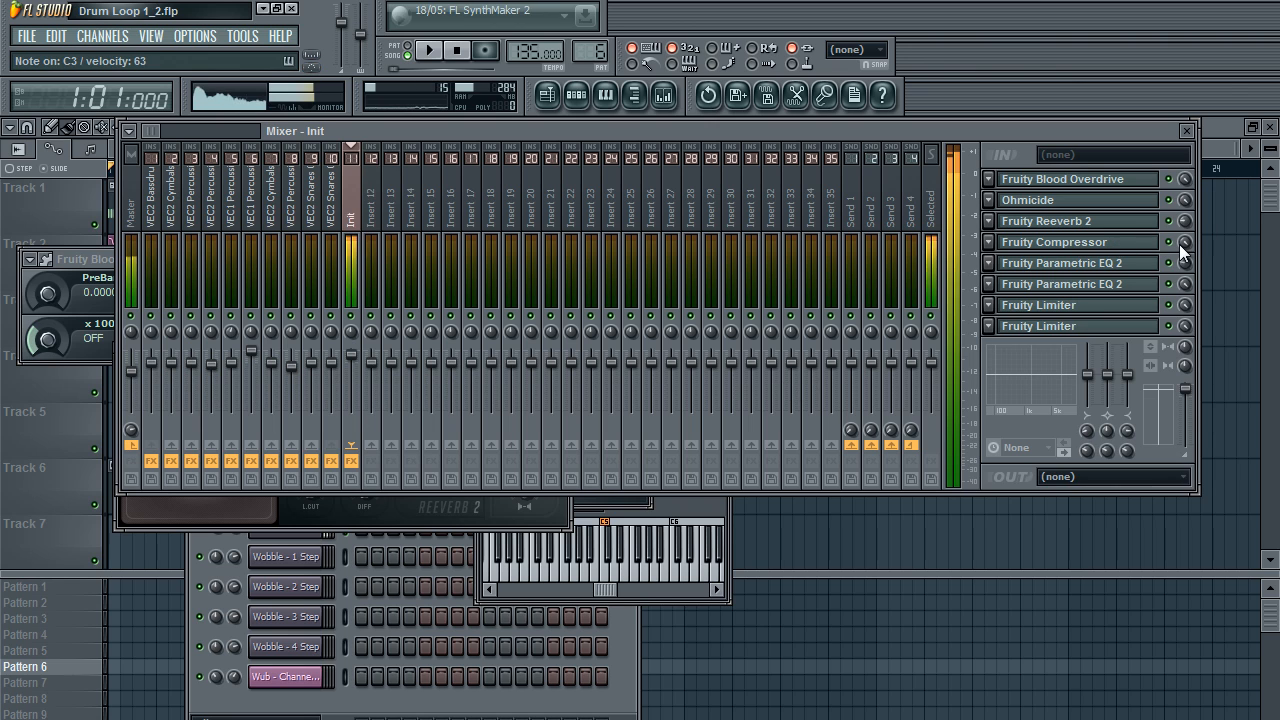
Step: Inspect both Parametric EQ 2 curves and the last Fruity Limiter on the Init track, moving the limiter window clear of the effect slots
{"action": "left_click", "coordinate": [1090, 272]}
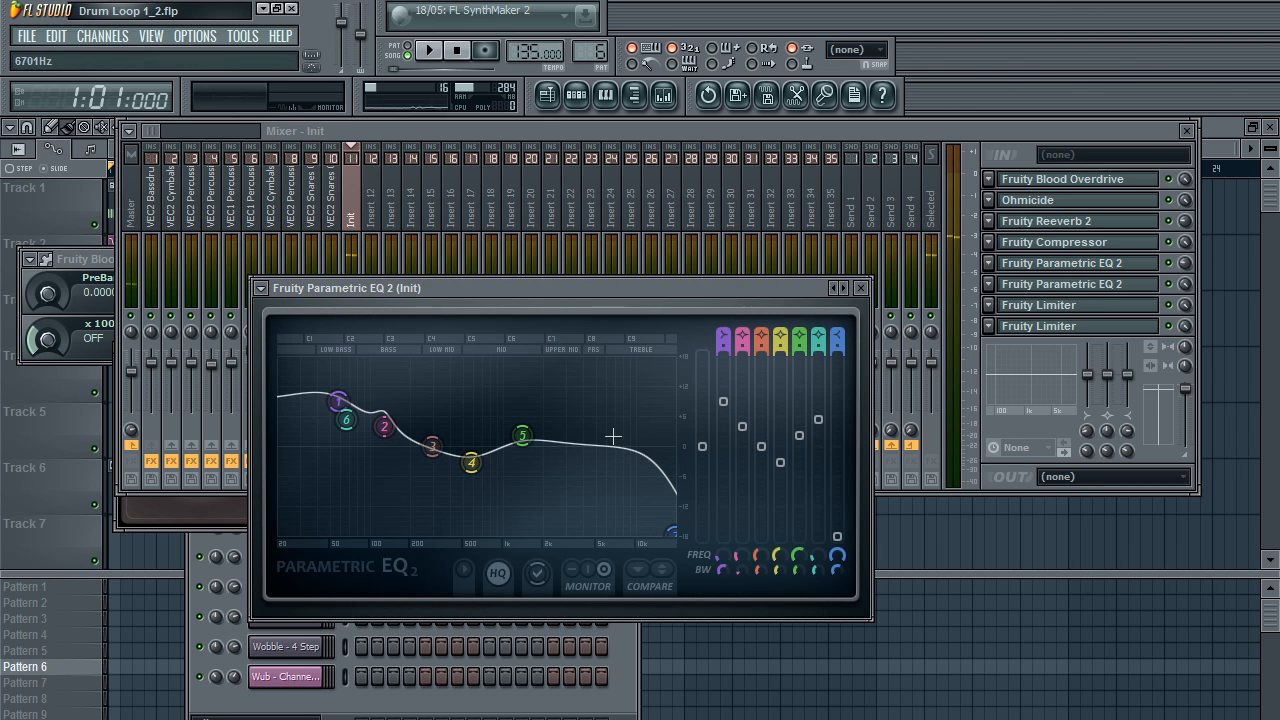
{"action": "left_click", "coordinate": [1023, 288]}
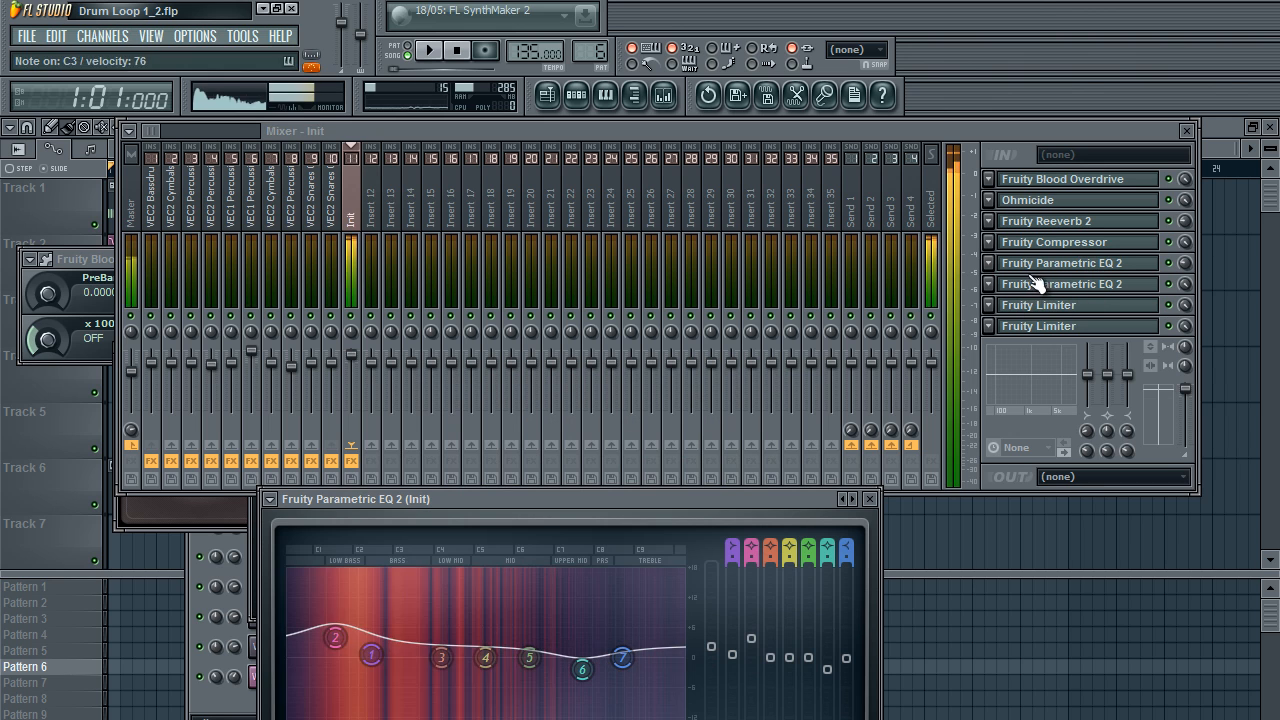
{"action": "left_click", "coordinate": [1036, 265]}
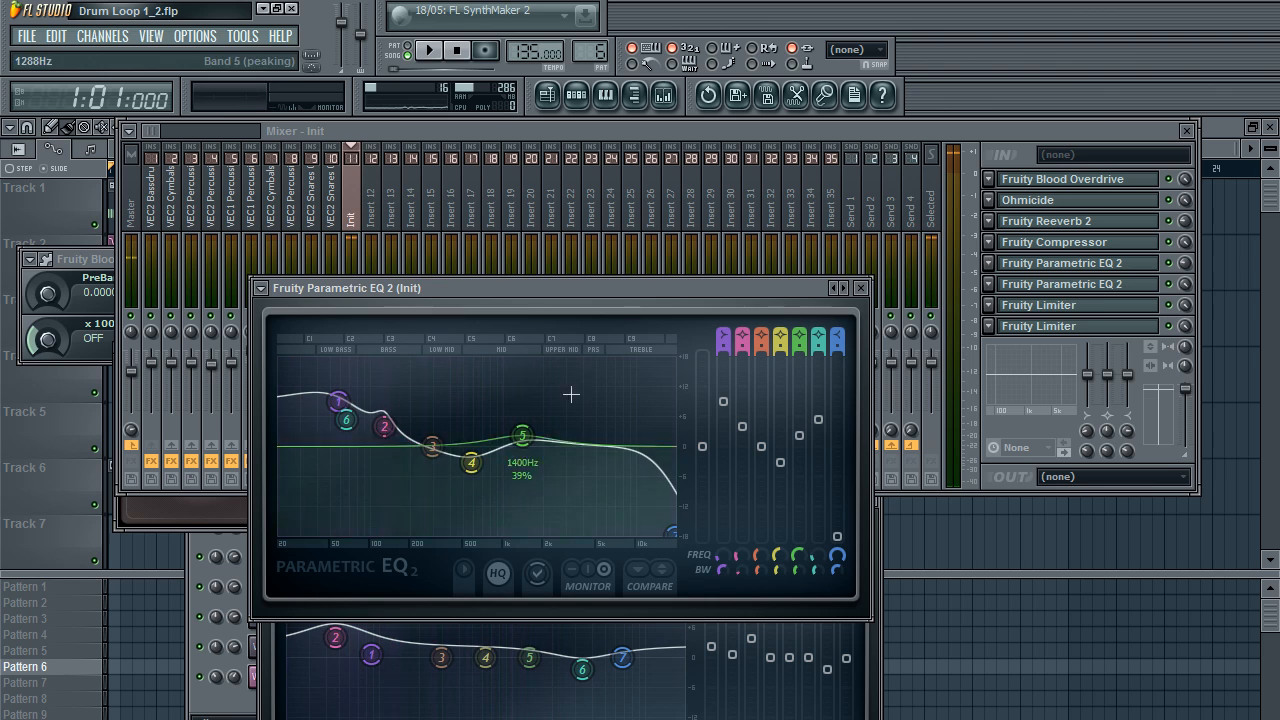
{"action": "left_click", "coordinate": [1045, 326]}
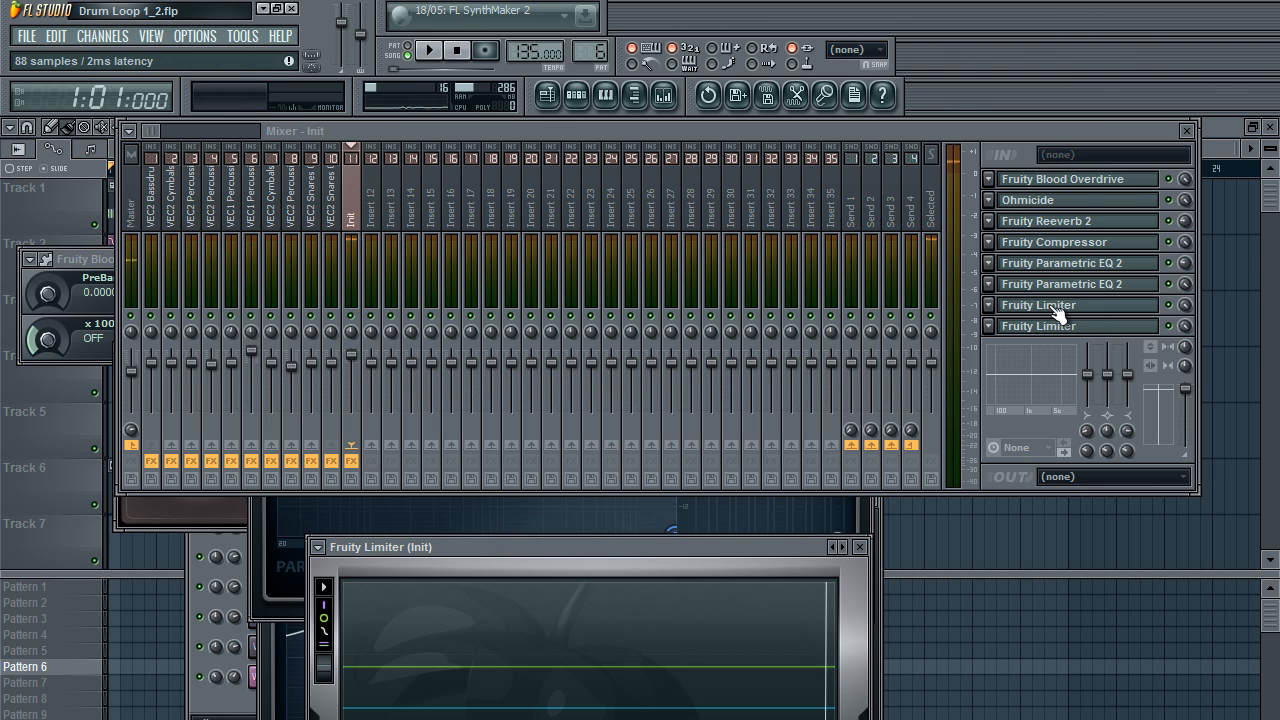
{"action": "left_click_drag", "start_coordinate": [745, 545], "coordinate": [895, 141]}
{"action": "left_click", "coordinate": [849, 453]}
{"action": "left_click", "coordinate": [840, 435]}
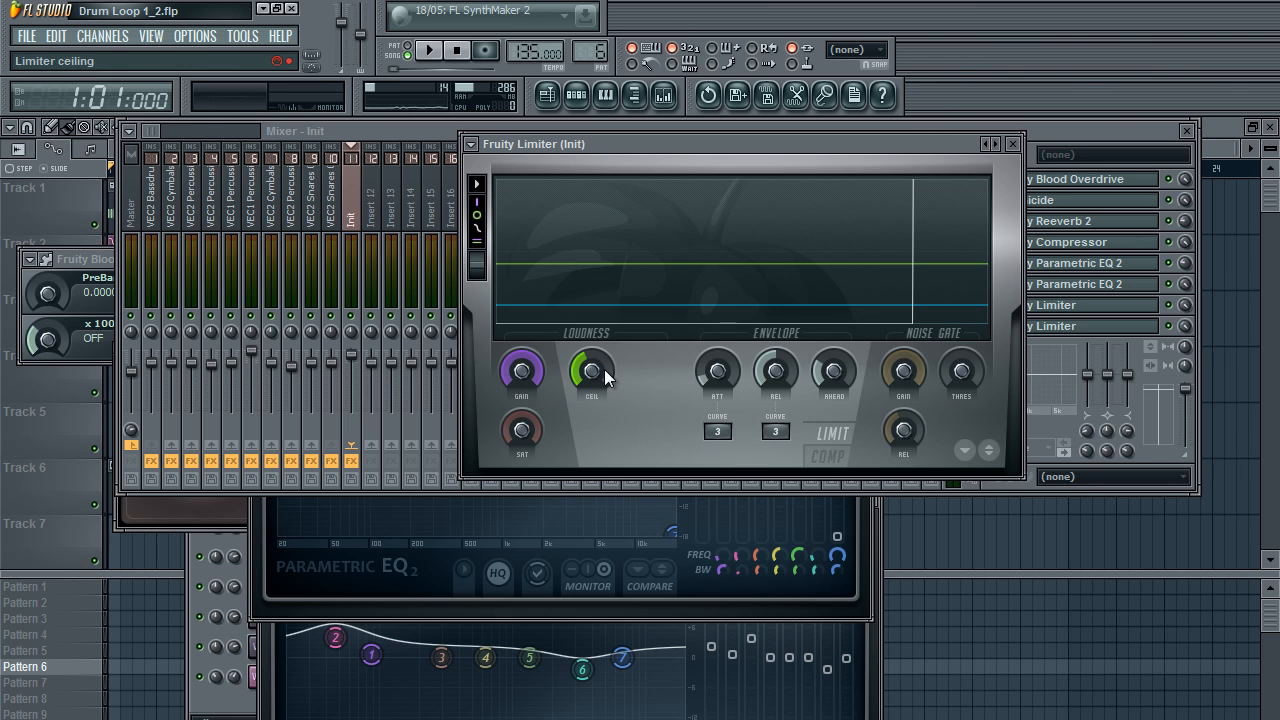
{"action": "left_click_drag", "start_coordinate": [937, 155], "coordinate": [891, 312]}
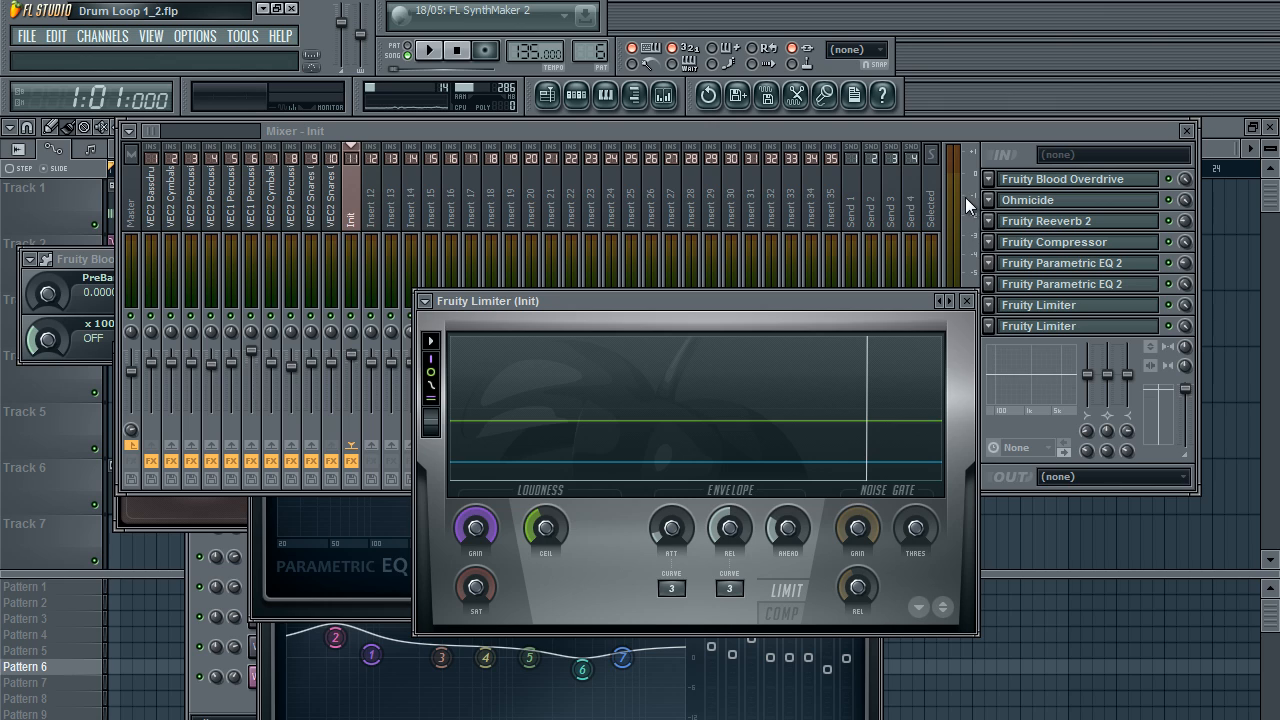
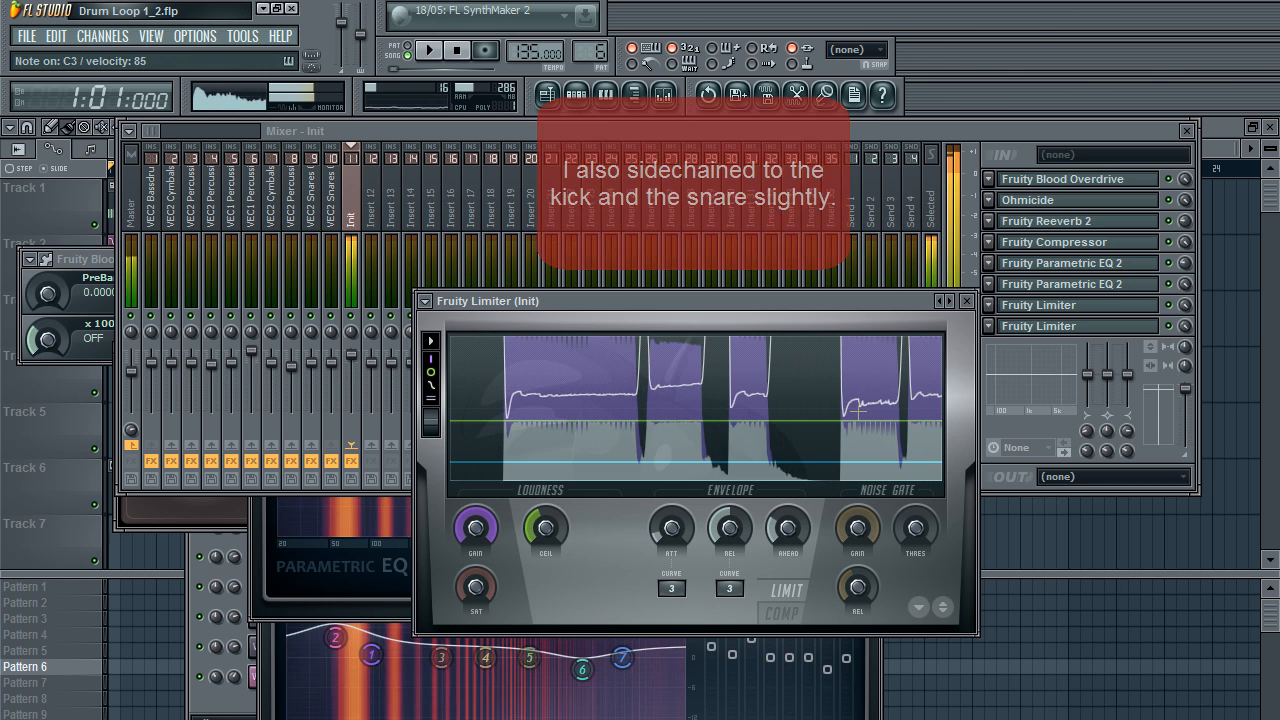
Step: Inspect the volume envelope and LFO of the Wobble - 1 to 4 Step channels and the Wub channel pitch automation's settings
{"action": "left_click", "coordinate": [957, 143]}
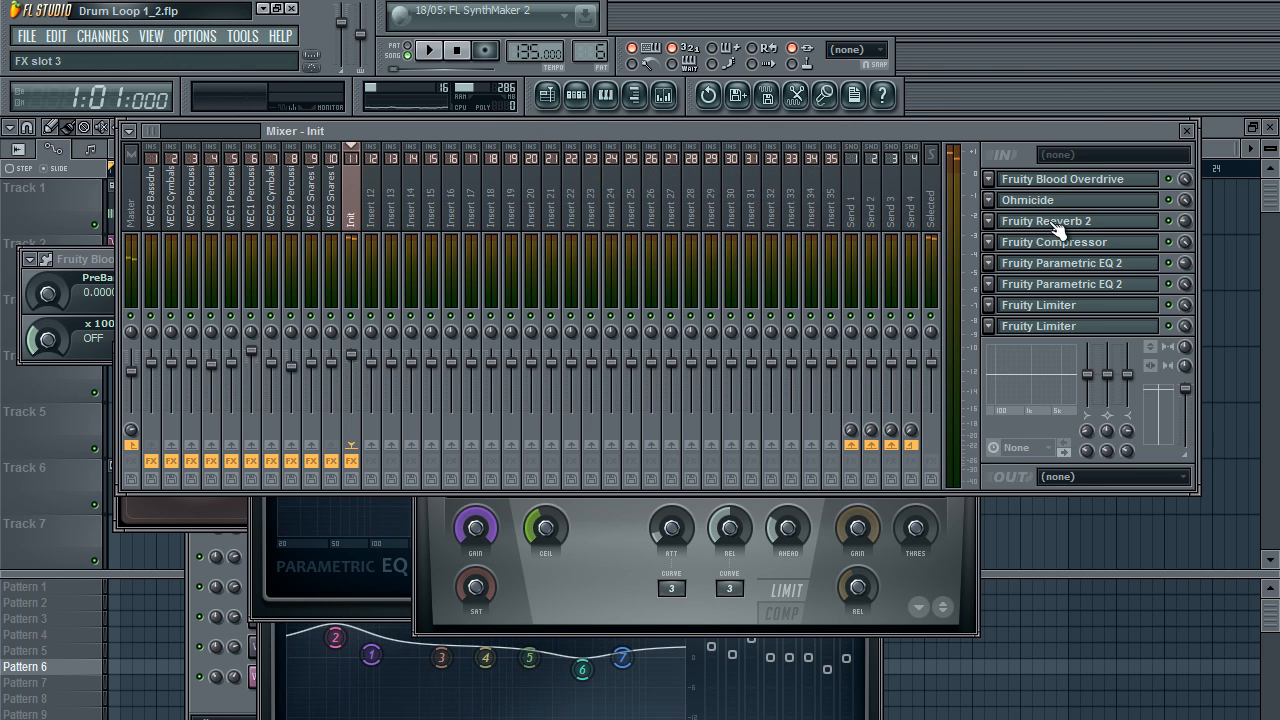
{"action": "left_click", "coordinate": [576, 95]}
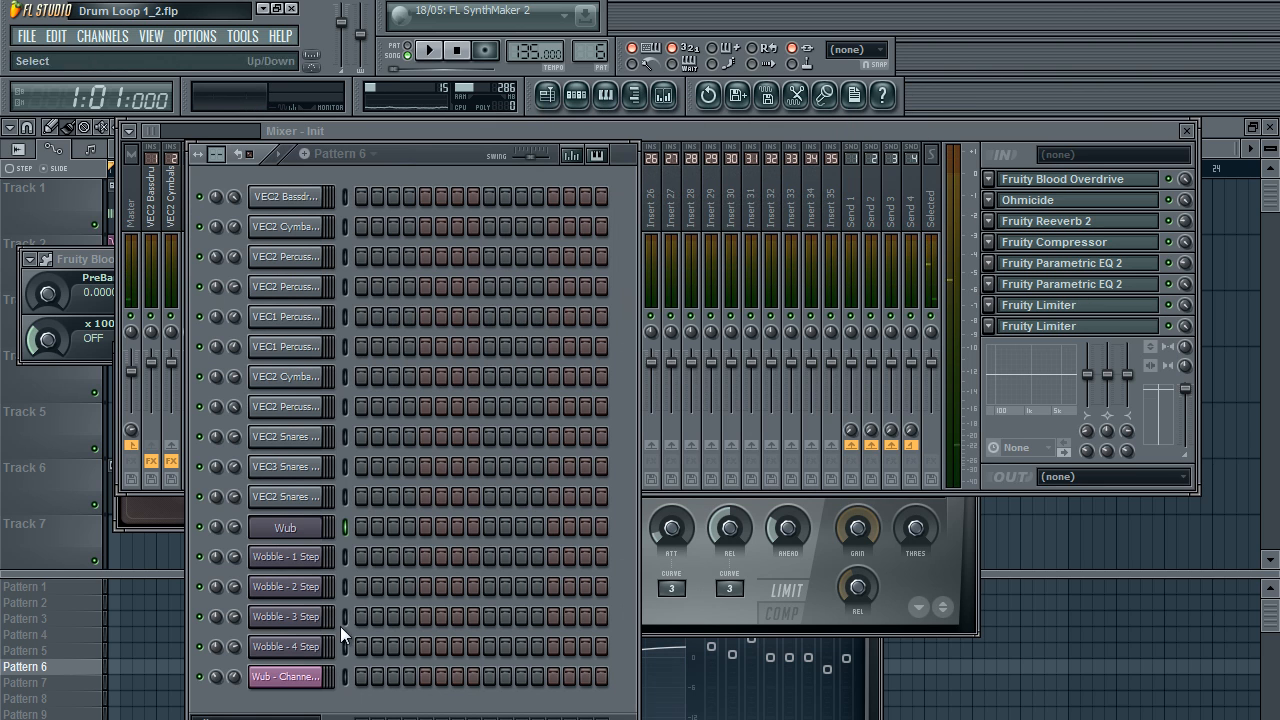
{"action": "left_click", "coordinate": [288, 557]}
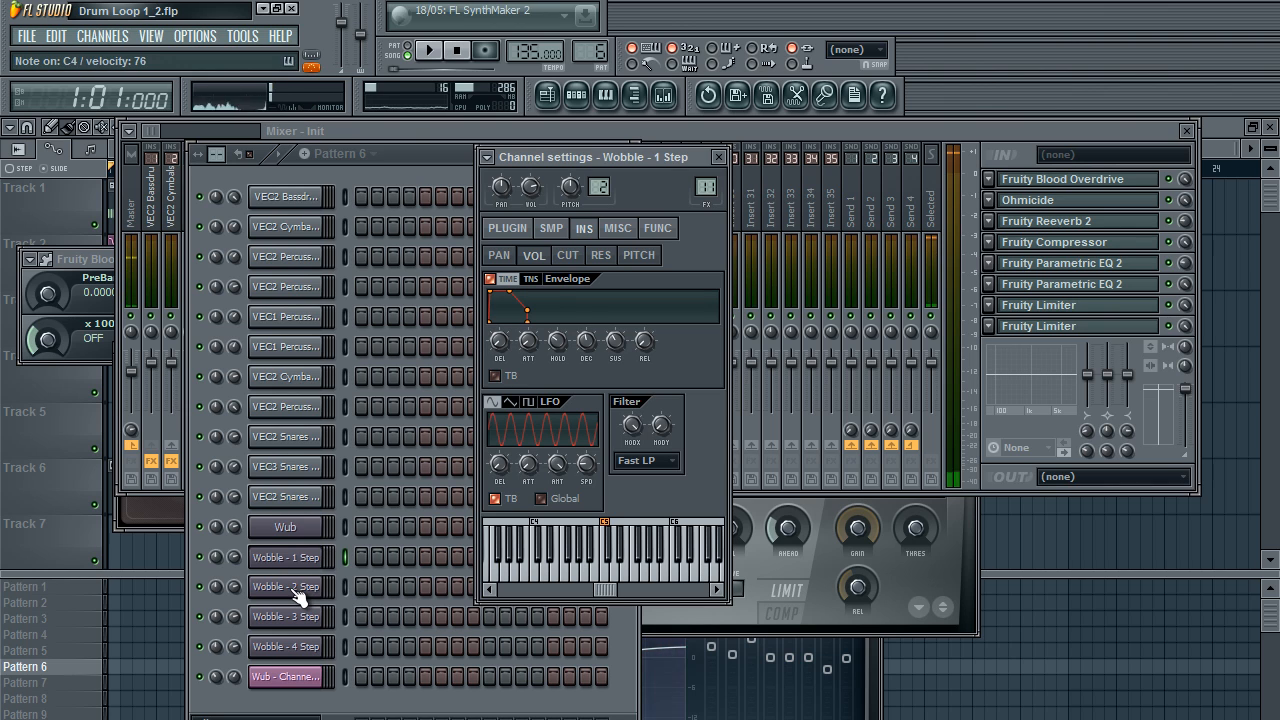
{"action": "left_click", "coordinate": [298, 597]}
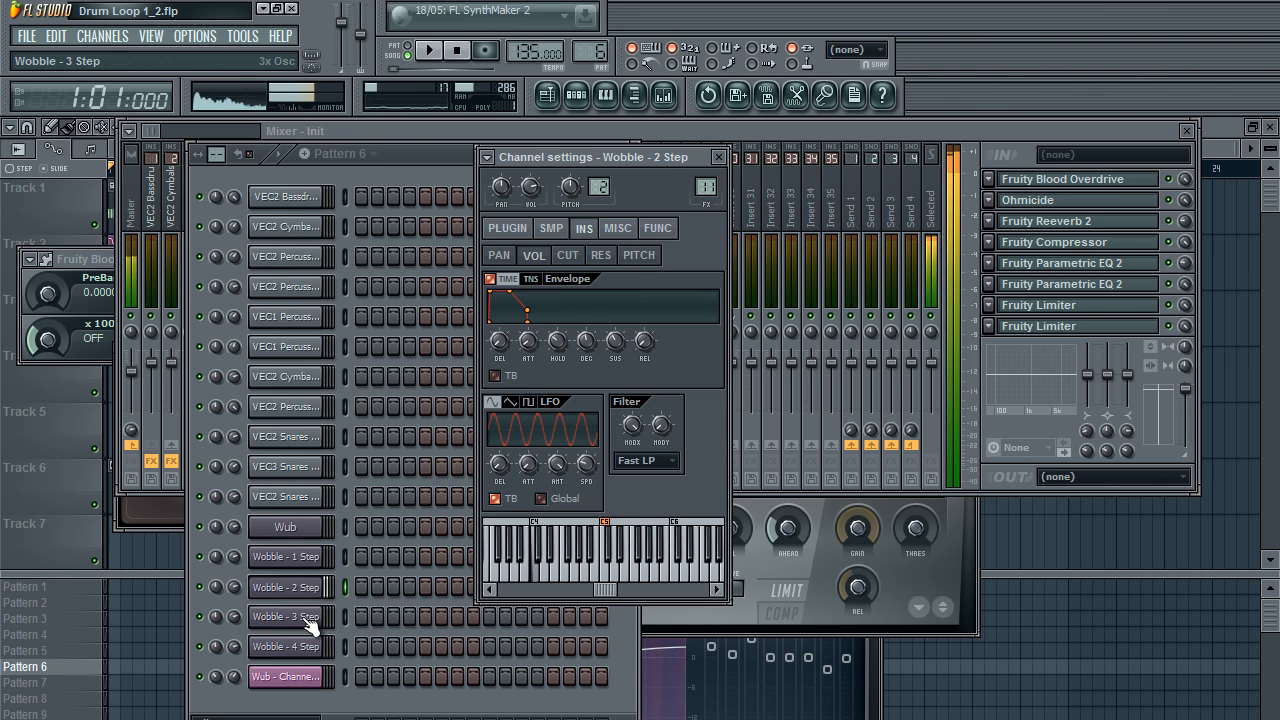
{"action": "left_click", "coordinate": [310, 618]}
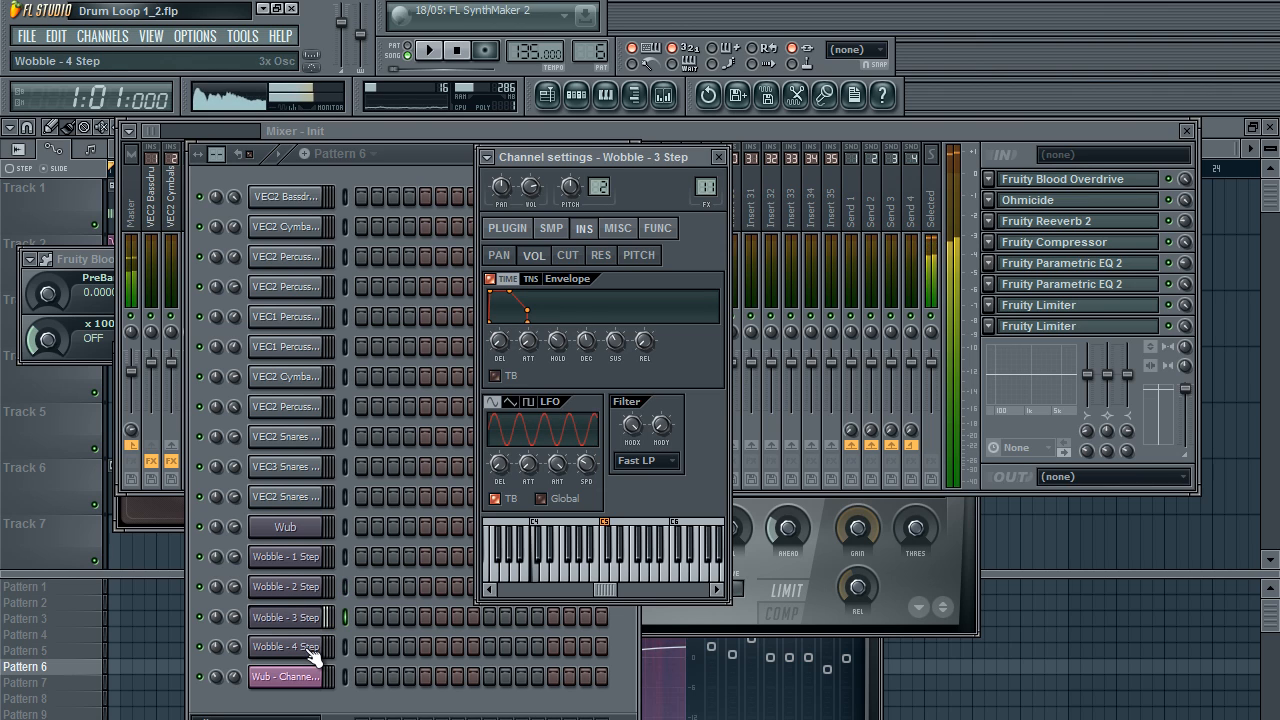
{"action": "left_click", "coordinate": [311, 650]}
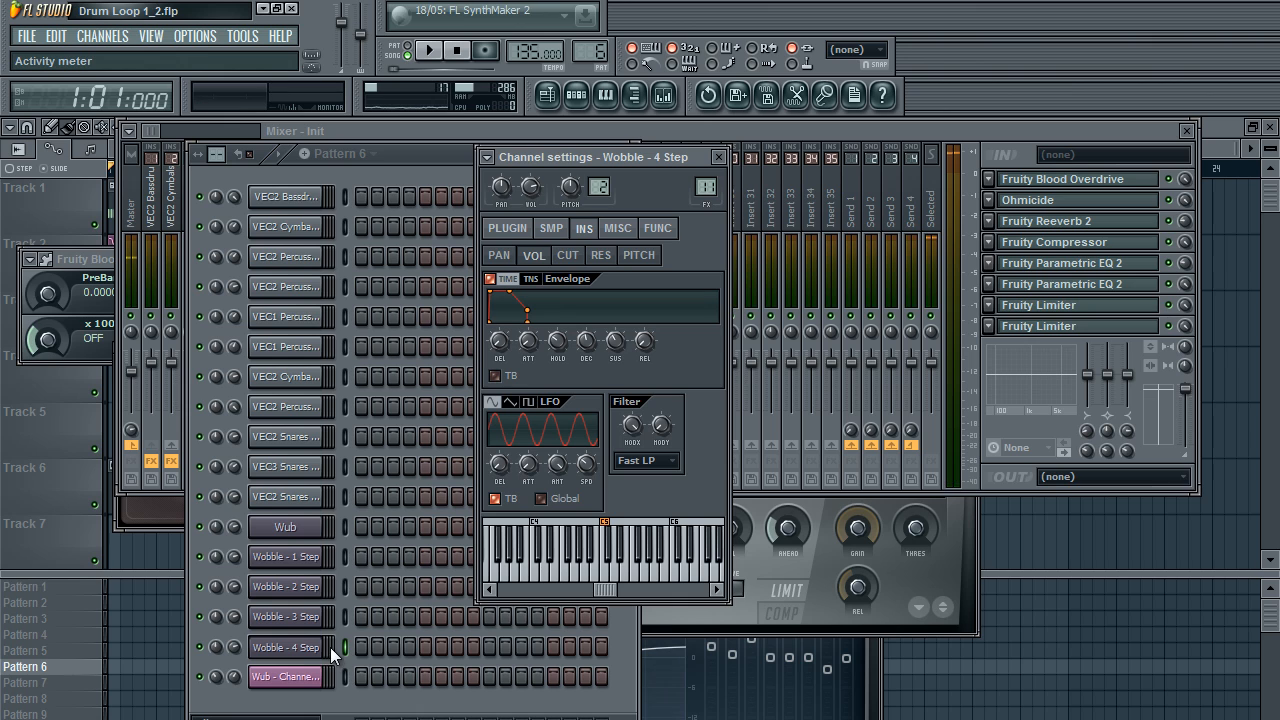
{"action": "left_click", "coordinate": [298, 678]}
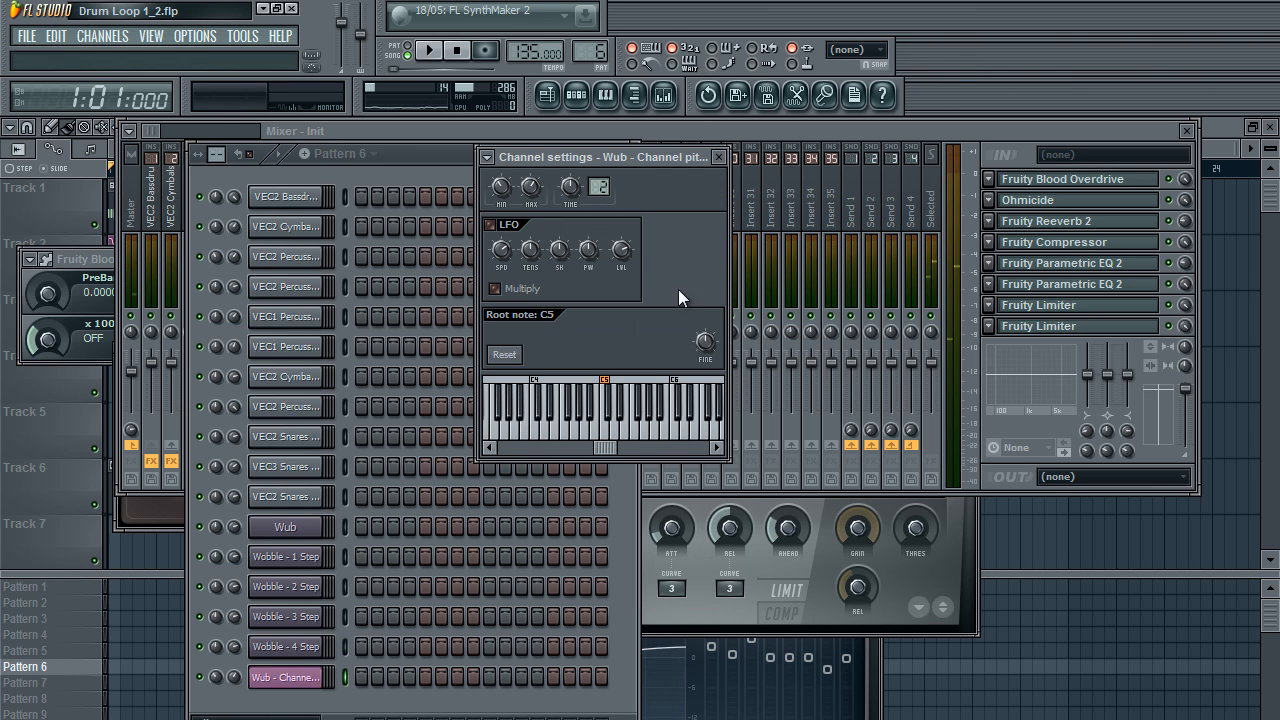
Step: Examine the Wub channel pitch automation clip at the start of Track 2 in the playlist
{"action": "left_click", "coordinate": [1186, 130]}
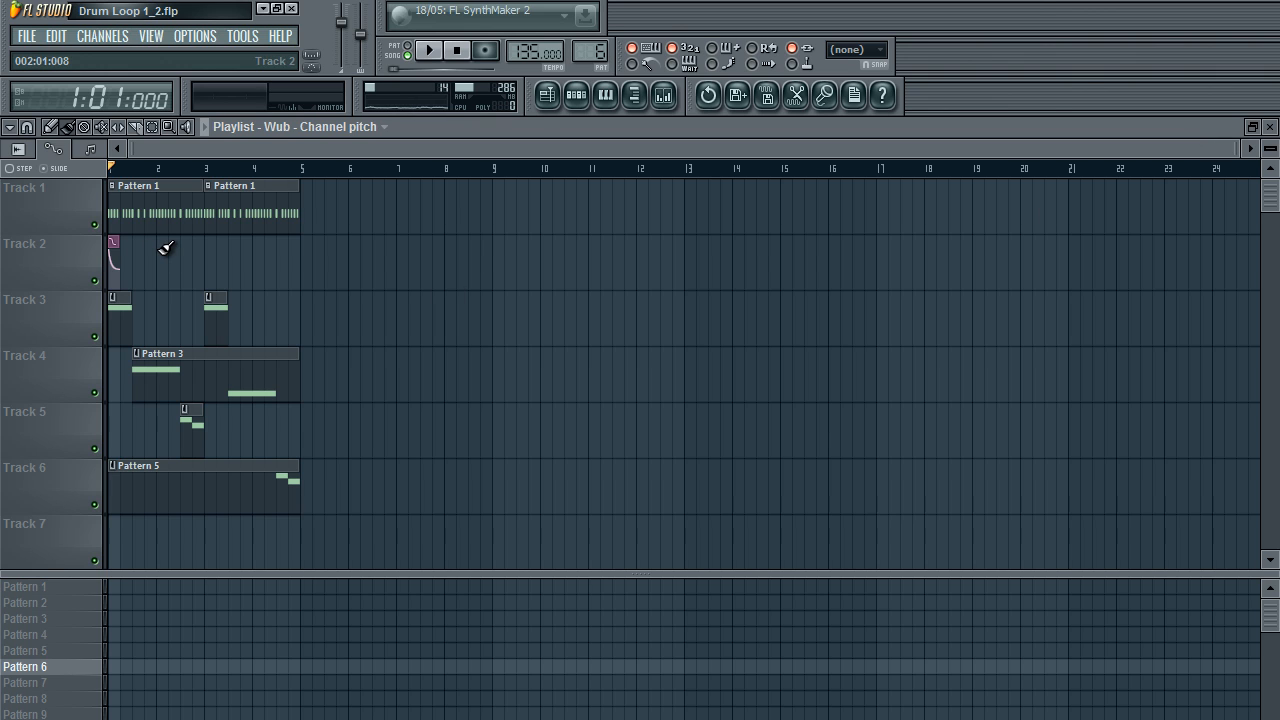
{"action": "scroll", "coordinate": [226, 146], "scroll_direction": "up", "scroll_amount": 3}
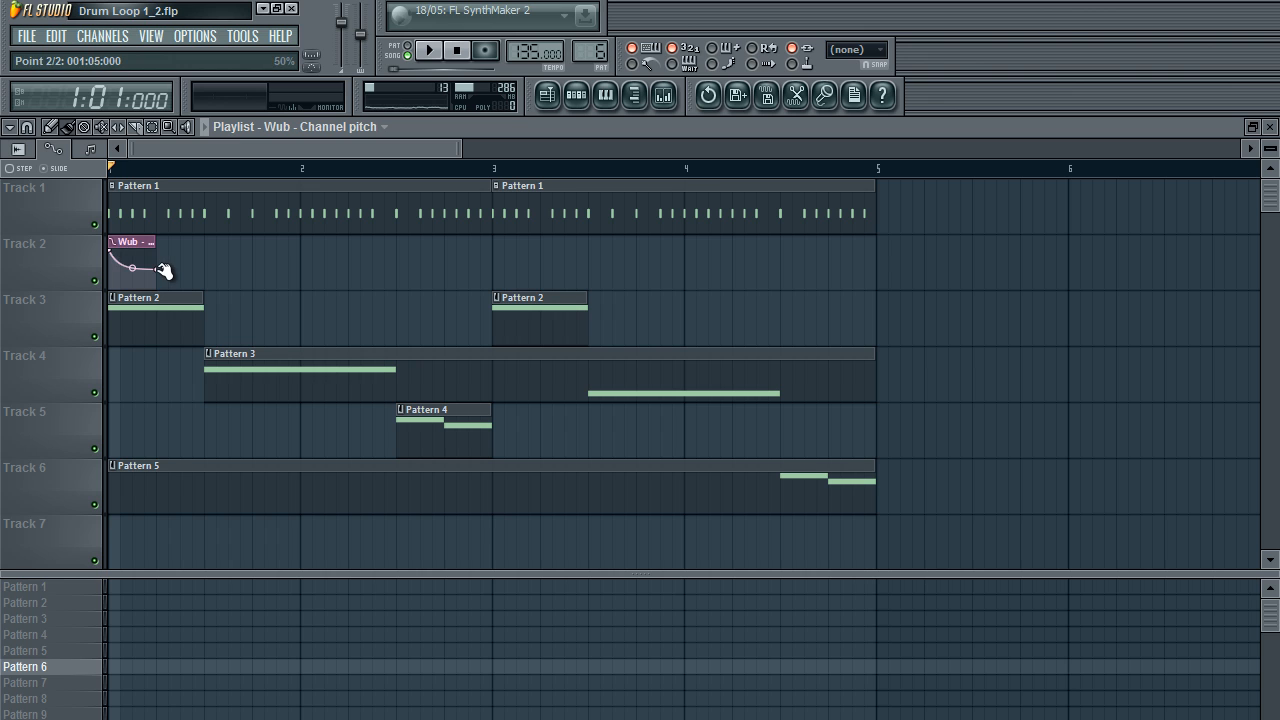
{"action": "scroll", "coordinate": [416, 276], "scroll_direction": "down", "scroll_amount": 5}
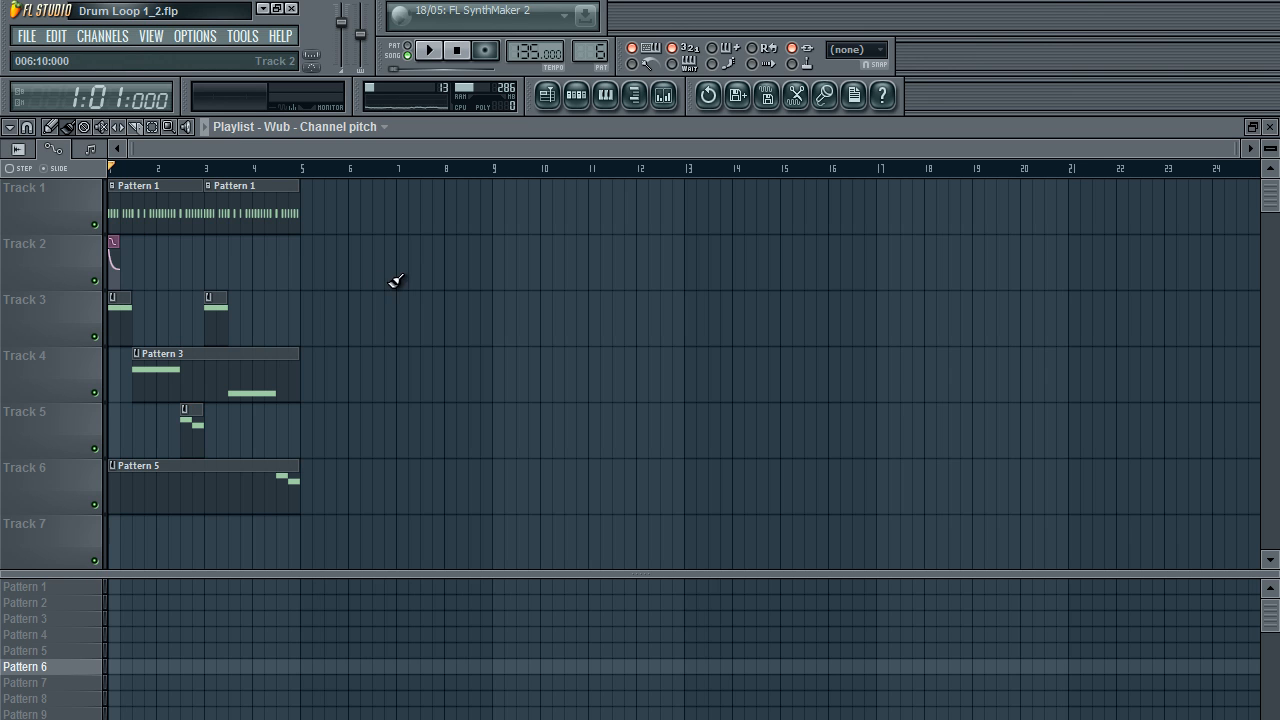
Step: Select Pattern 1 in the step sequencer and play its drum loop in pattern mode, stopping playback at the end
{"action": "left_click", "coordinate": [575, 95]}
{"action": "left_click_drag", "start_coordinate": [600, 54], "coordinate": [571, 260]}
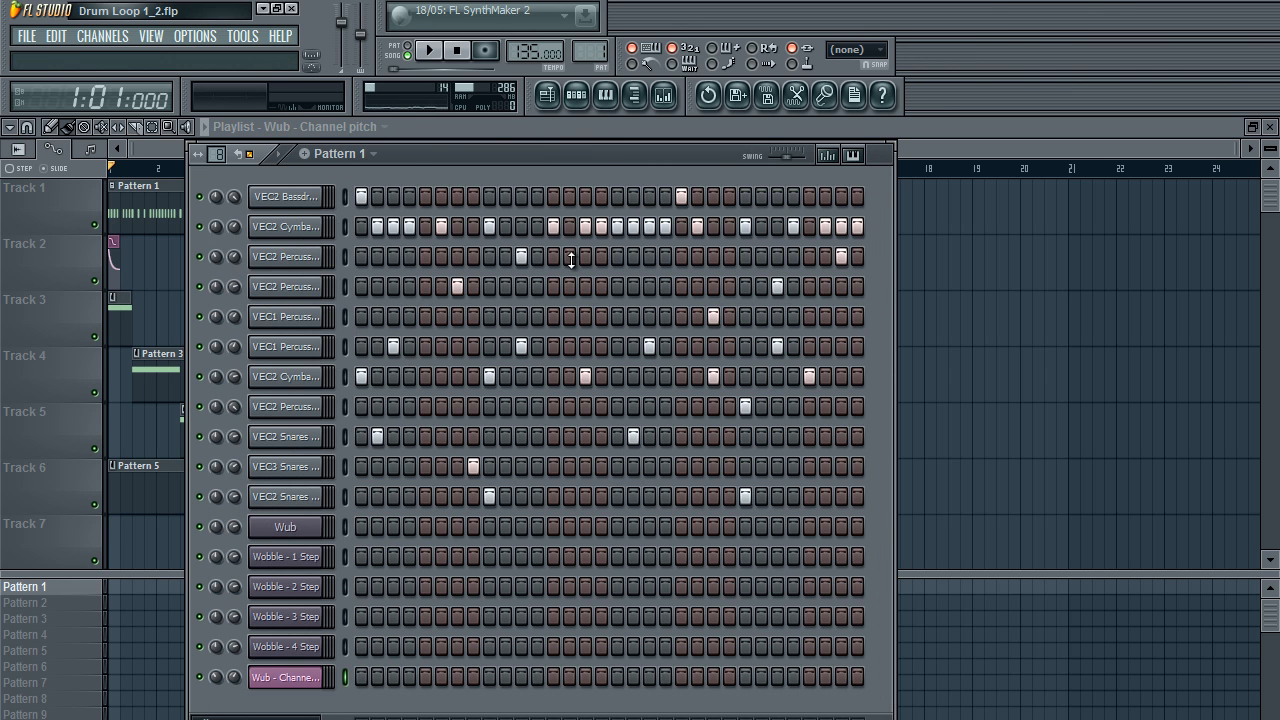
{"action": "key", "text": "space"}
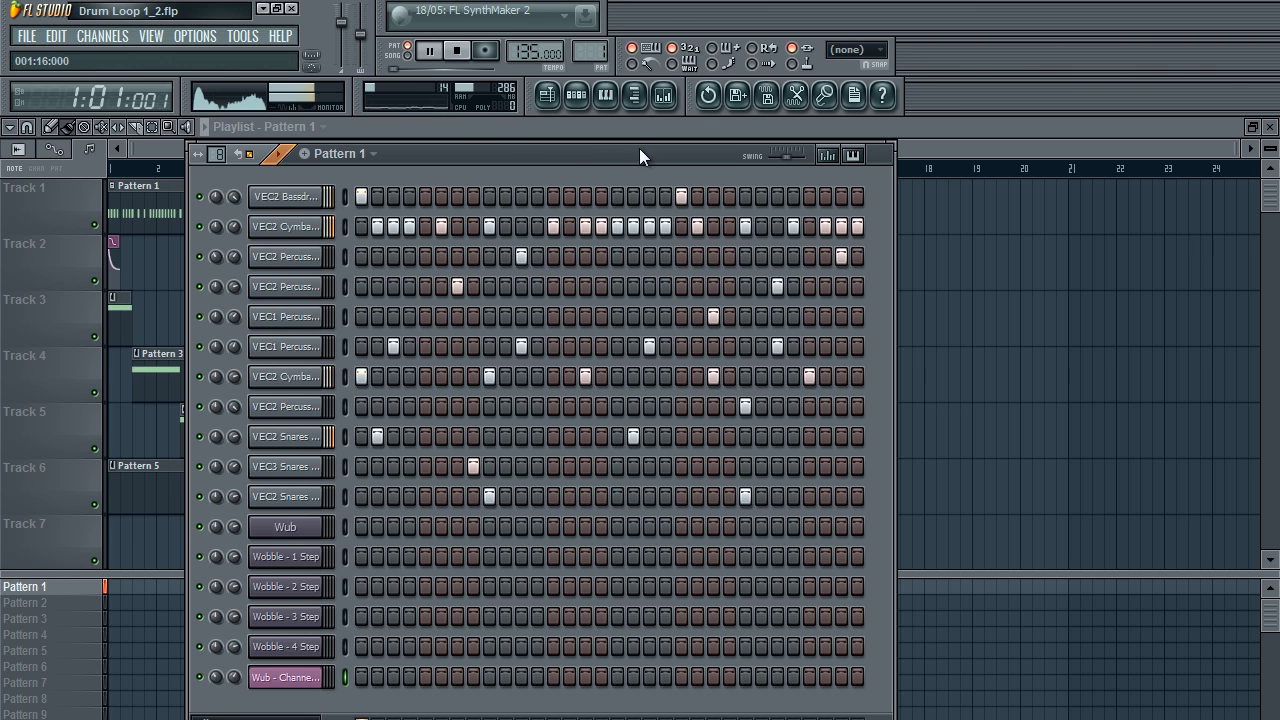
{"action": "right_click", "coordinate": [345, 27]}
{"action": "left_click", "coordinate": [344, 25]}
{"action": "right_click", "coordinate": [343, 24]}
{"action": "left_click", "coordinate": [353, 33]}
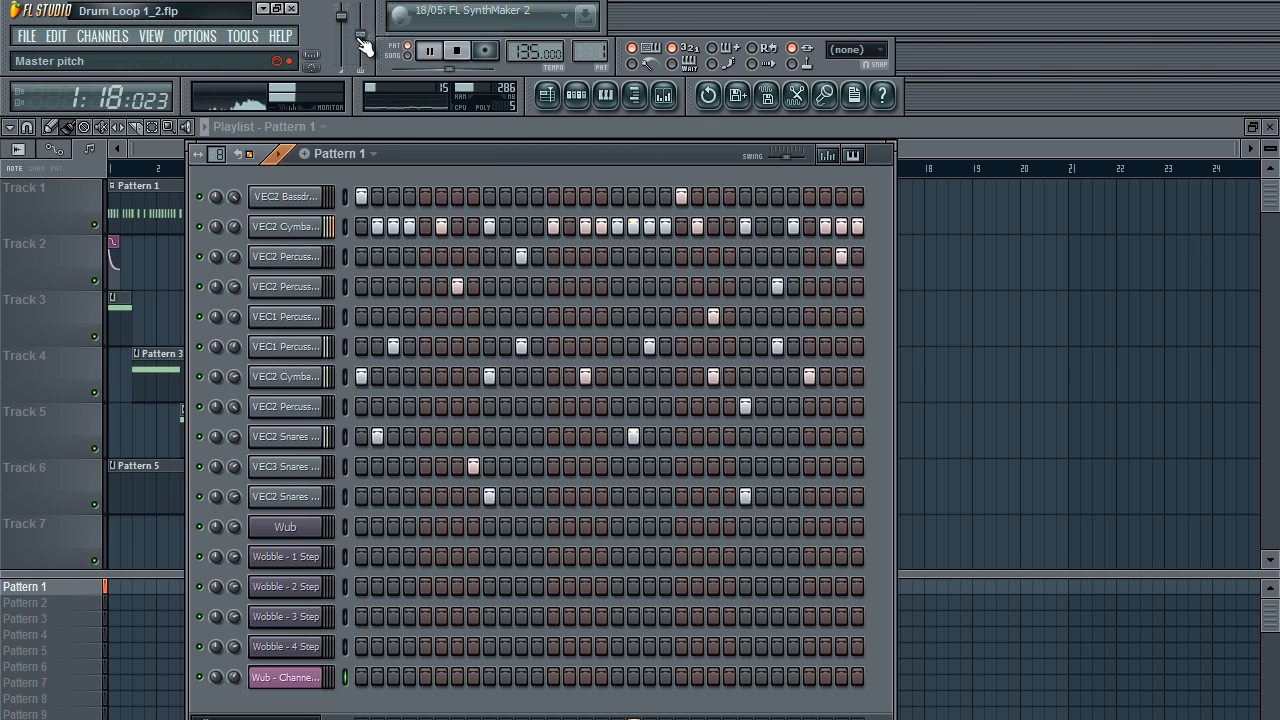
{"action": "left_click", "coordinate": [913, 131]}
{"action": "left_click", "coordinate": [424, 58]}
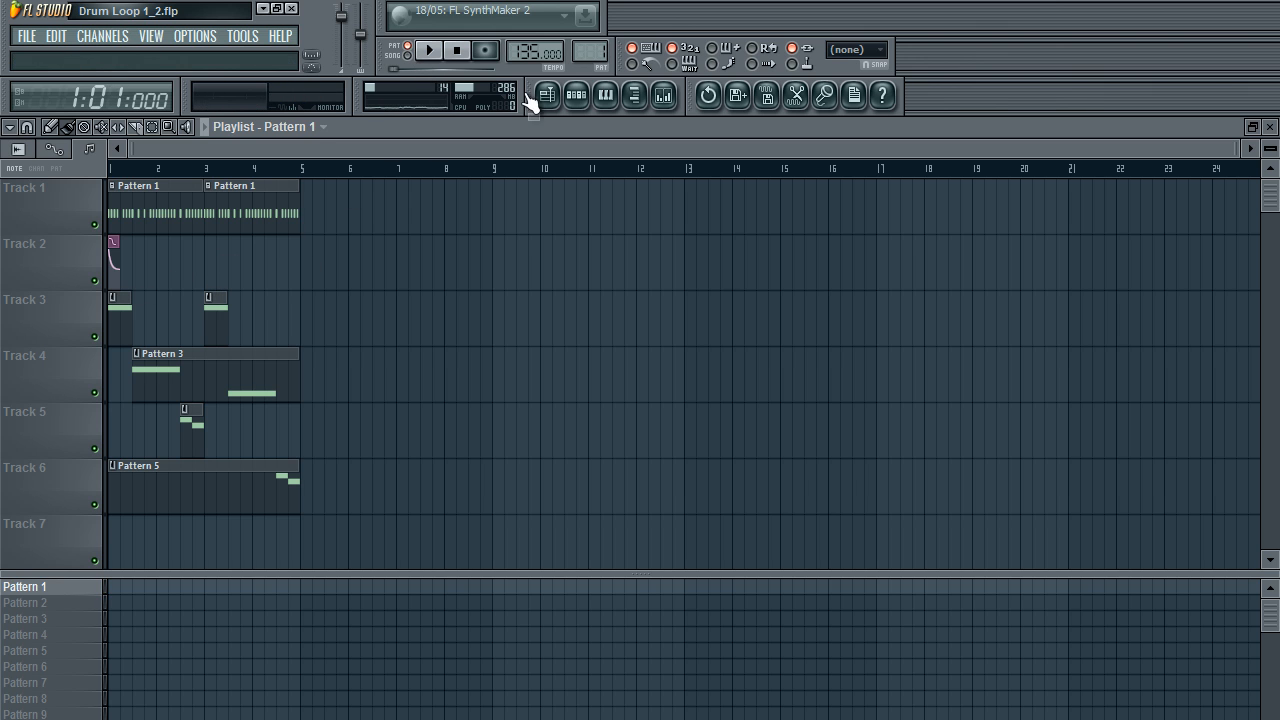
Step: Review the Wub note of Pattern 2 in the piano roll, briefly play it back, and return to the playlist
{"action": "double_click", "coordinate": [116, 304]}
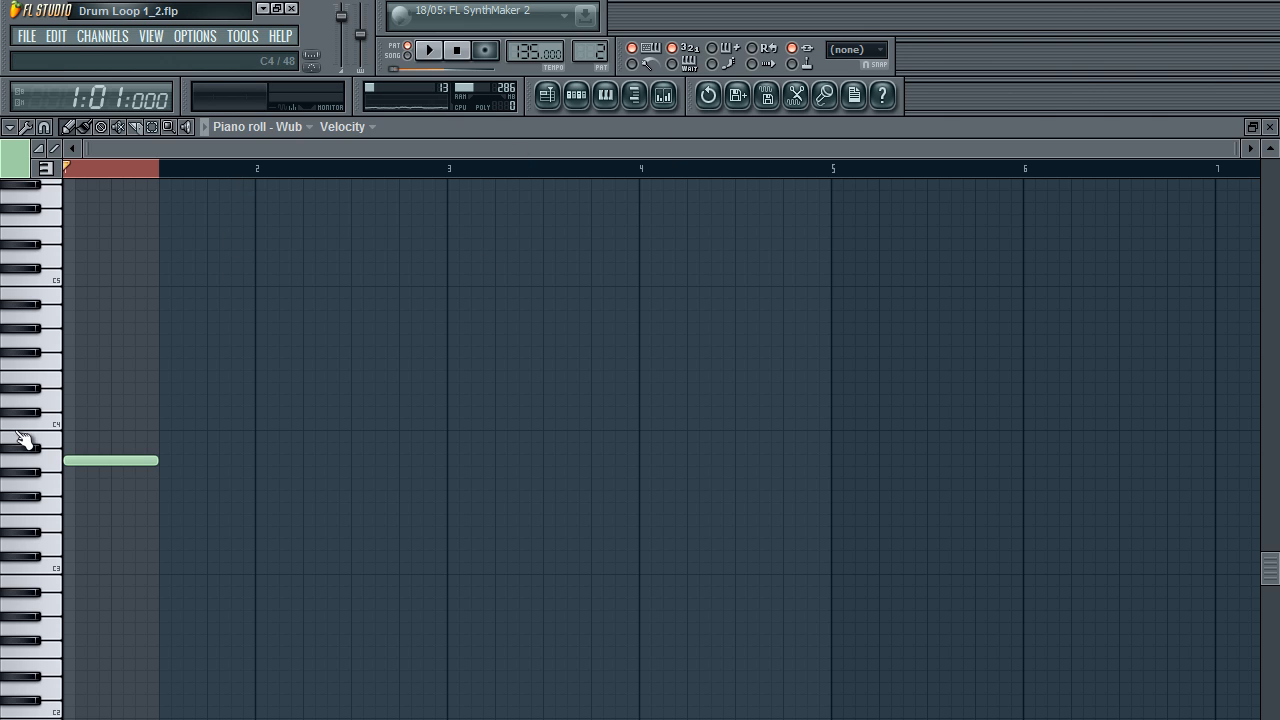
{"action": "left_click", "coordinate": [52, 466]}
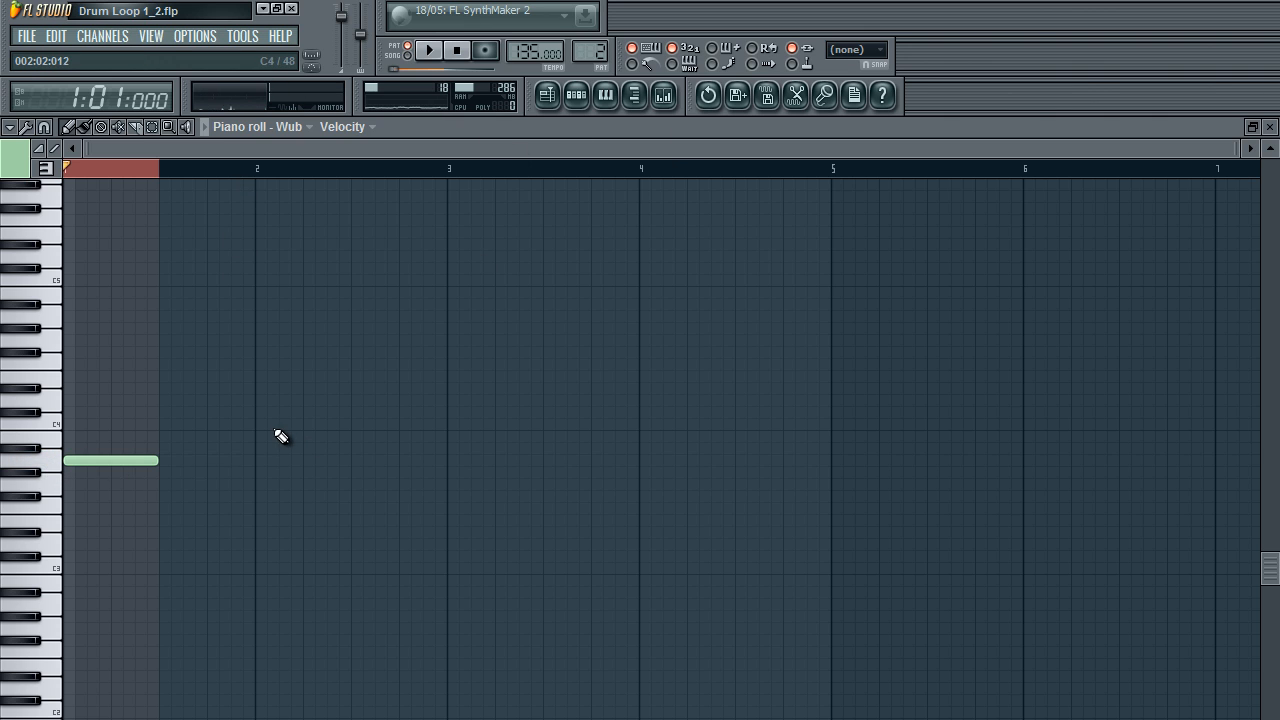
{"action": "left_click", "coordinate": [577, 100]}
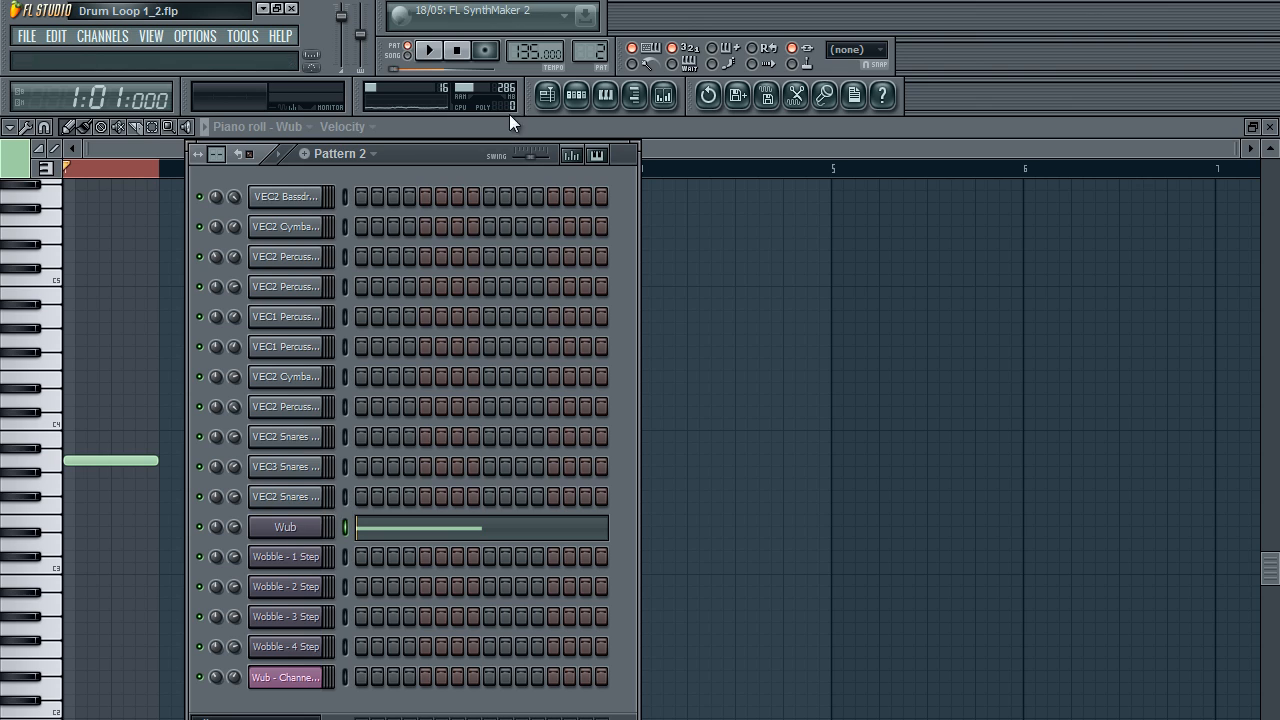
{"action": "left_click", "coordinate": [407, 55]}
{"action": "key", "text": "space"}
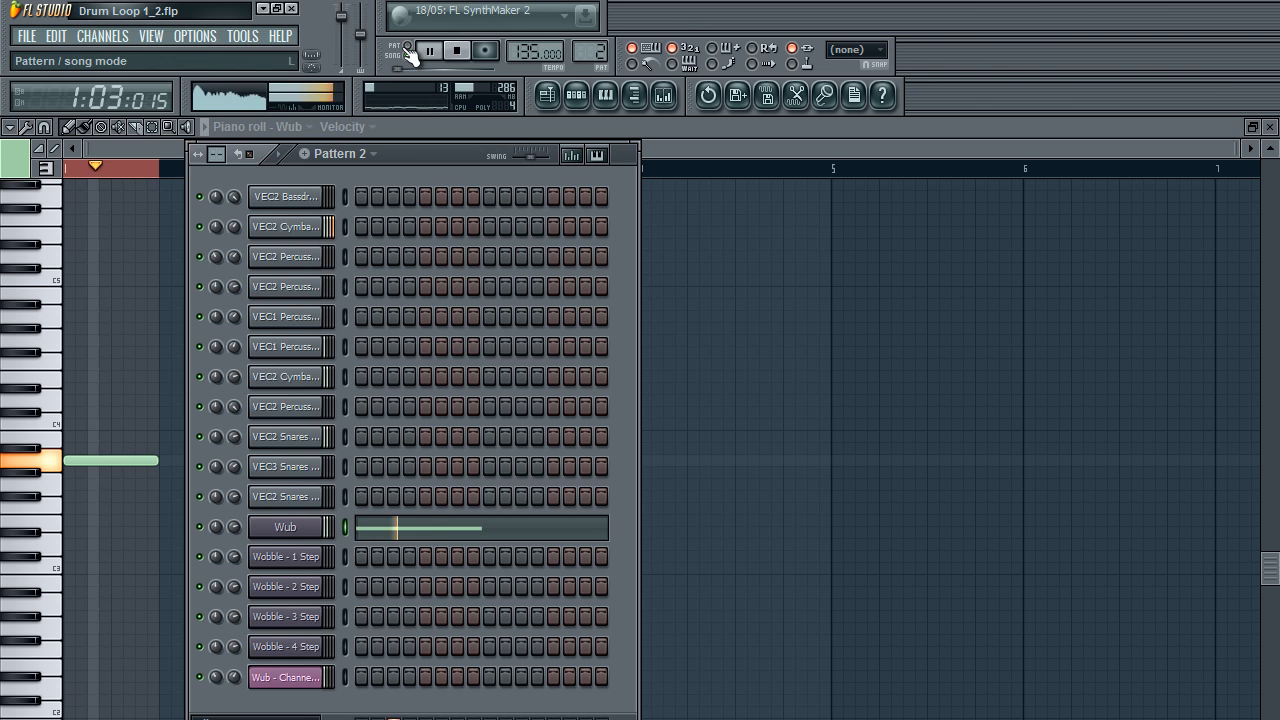
{"action": "left_click", "coordinate": [428, 52]}
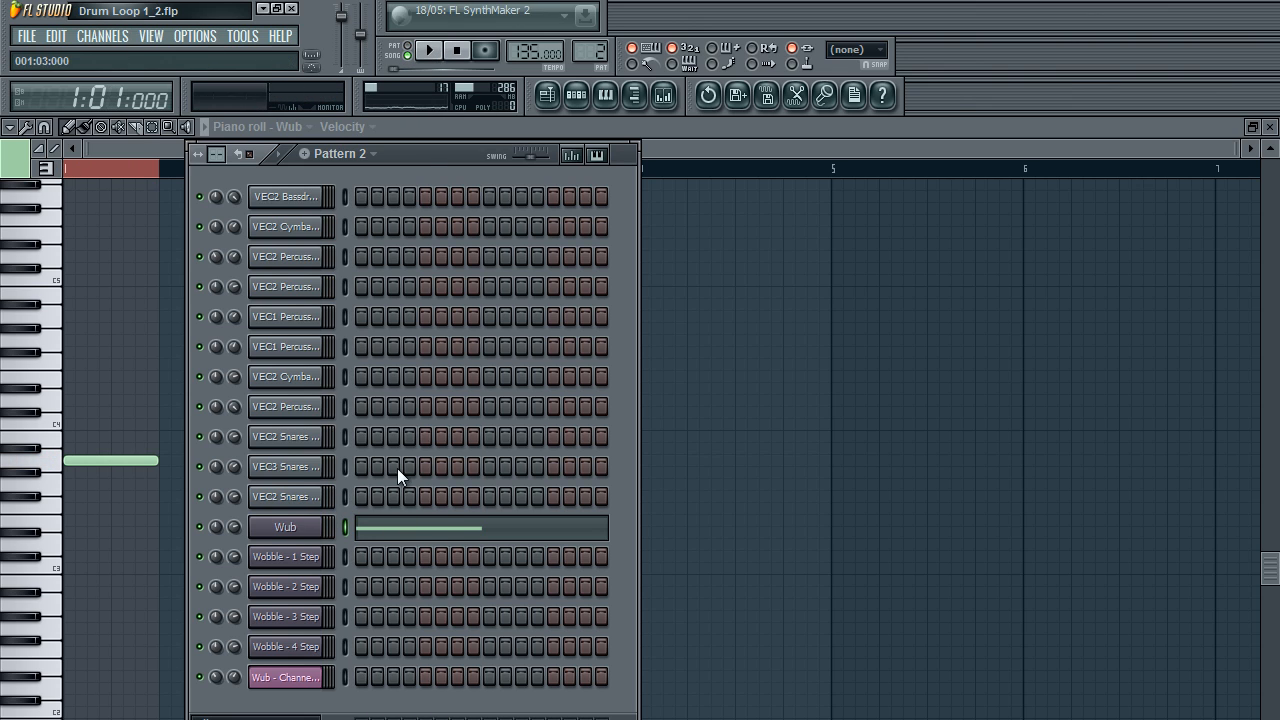
{"action": "left_click", "coordinate": [547, 95]}
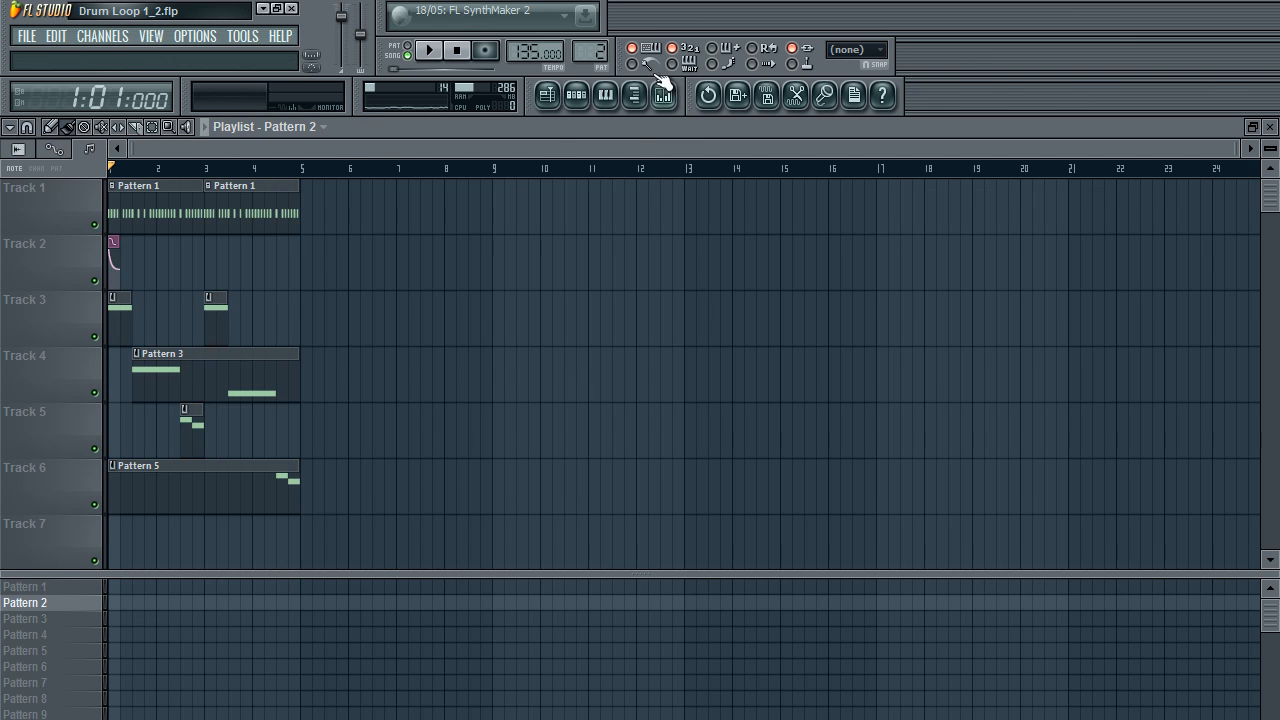
Step: Select Pattern 3 and audition its Wobble - 2 Step notes in the piano roll, returning to the playlist
{"action": "left_click", "coordinate": [577, 95]}
{"action": "left_click_drag", "start_coordinate": [589, 50], "coordinate": [590, 38]}
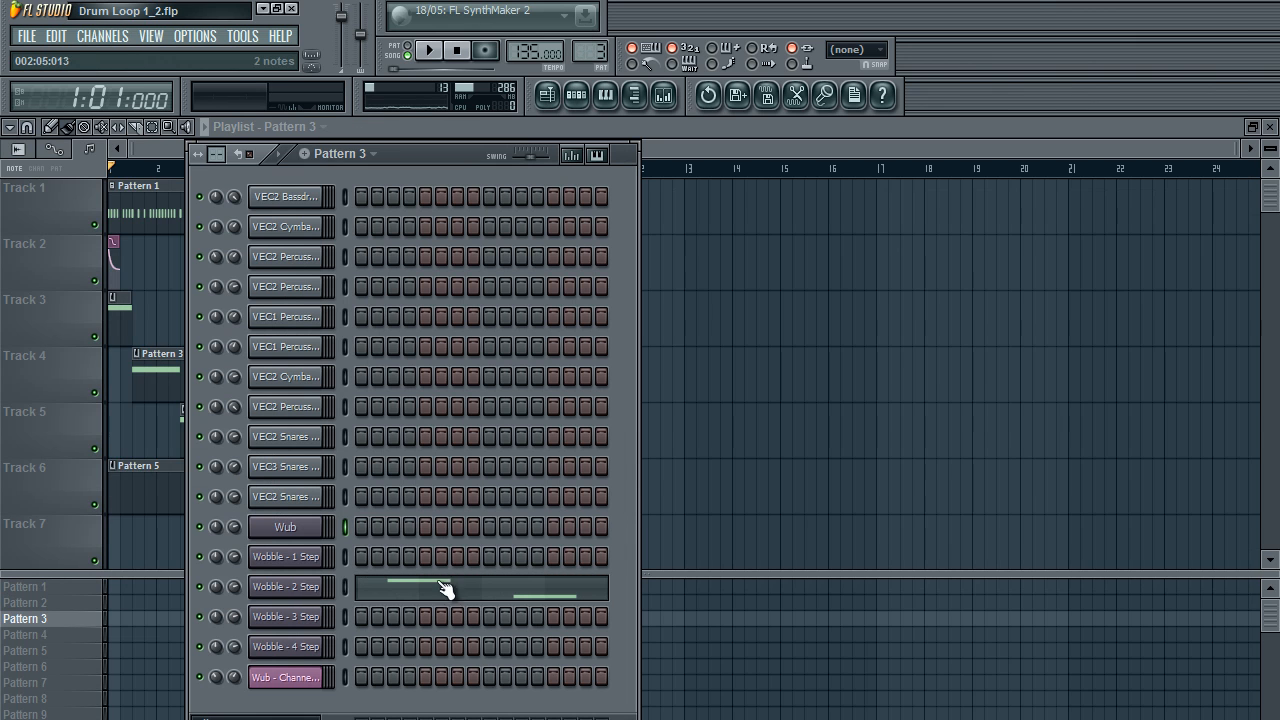
{"action": "left_click", "coordinate": [444, 588]}
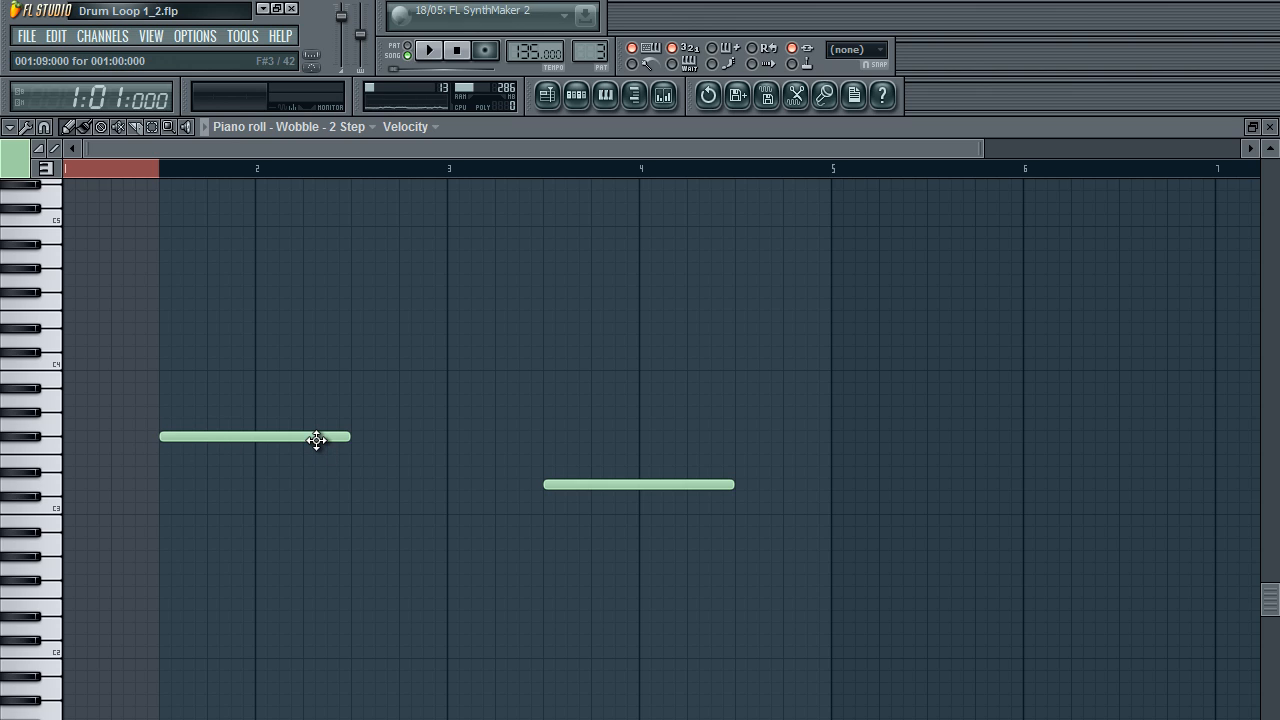
{"action": "left_click", "coordinate": [216, 436]}
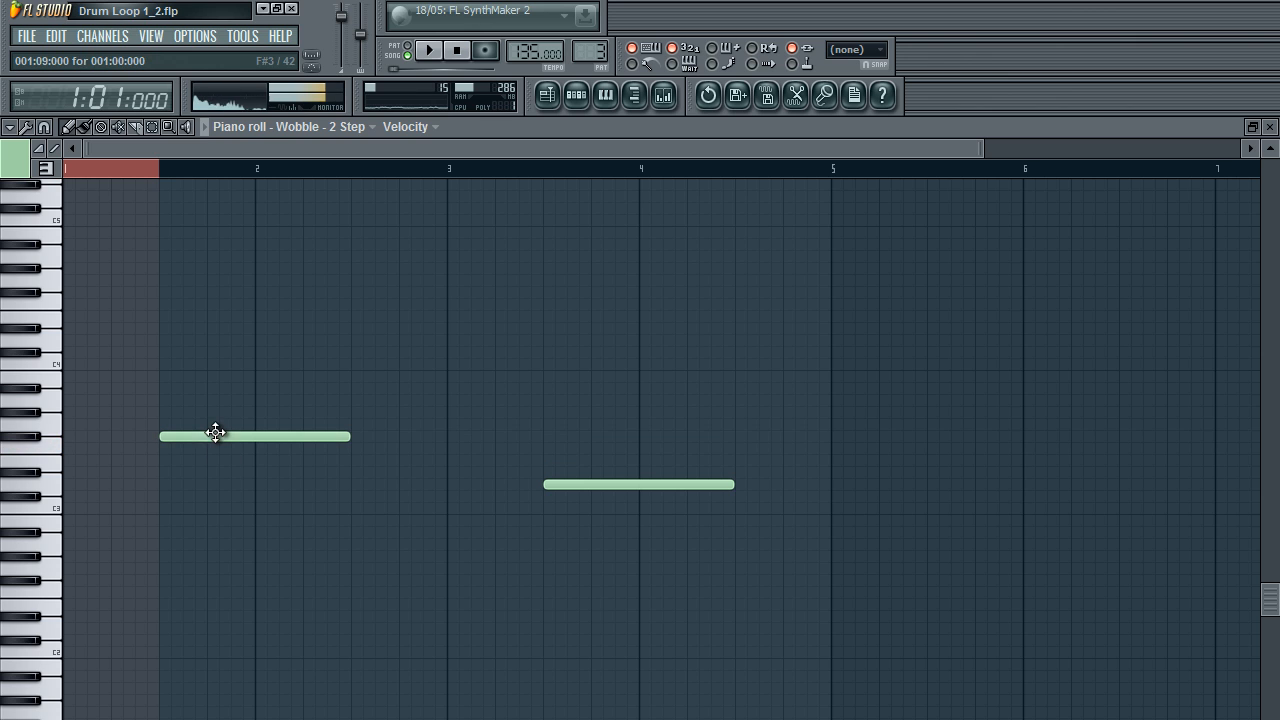
{"action": "left_click", "coordinate": [549, 95]}
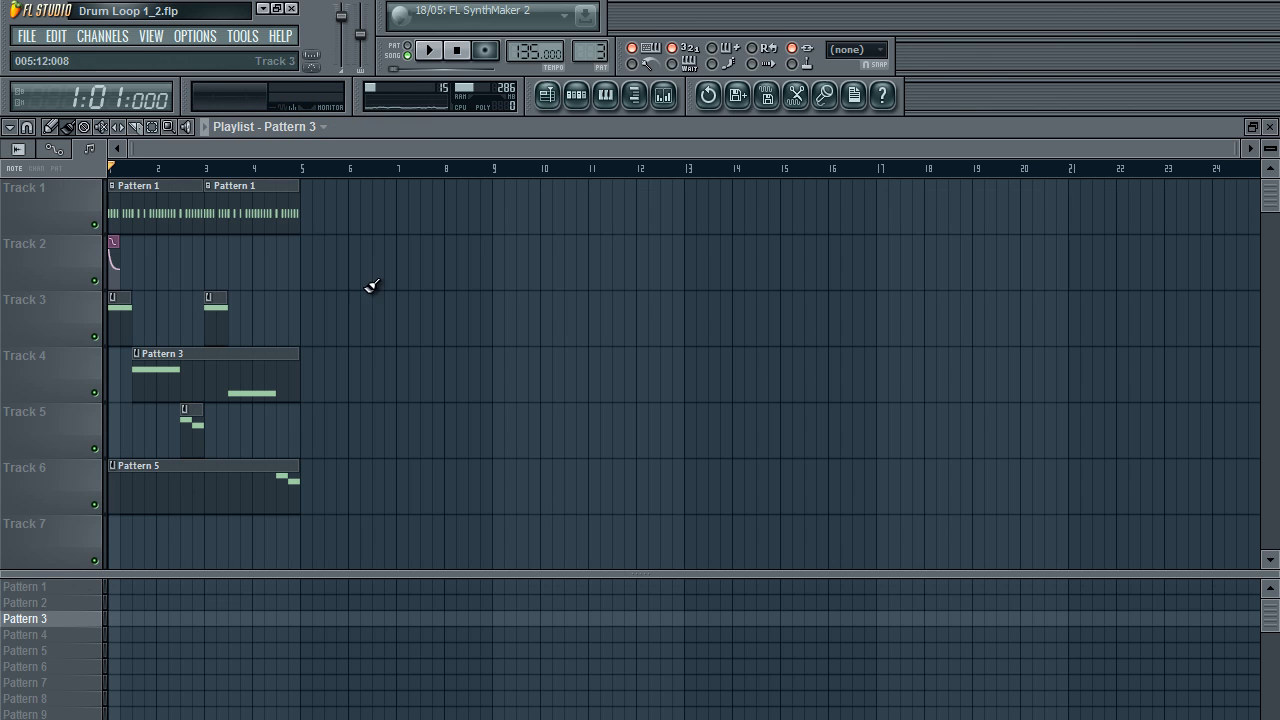
Step: Open Pattern 4 from Track 5 and audition its two Wobble - 3 Step notes in the piano roll
{"action": "double_click", "coordinate": [186, 445]}
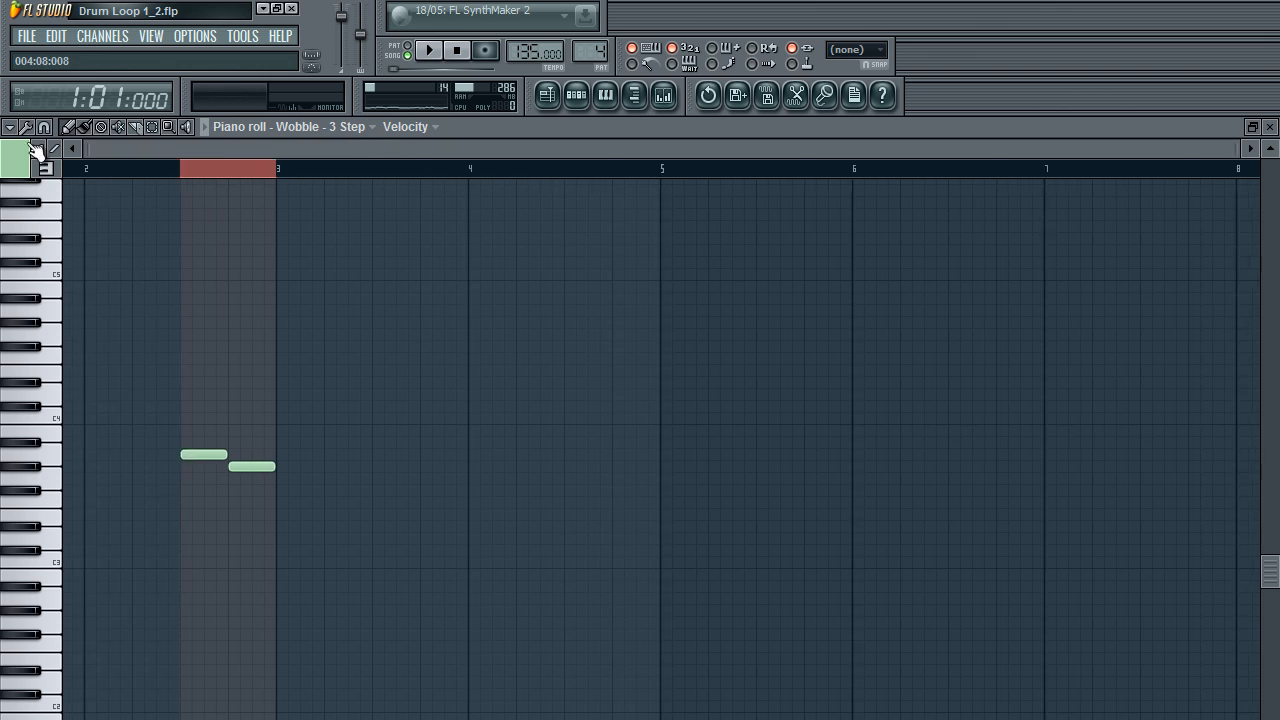
{"action": "left_click", "coordinate": [580, 94]}
{"action": "left_click", "coordinate": [580, 94]}
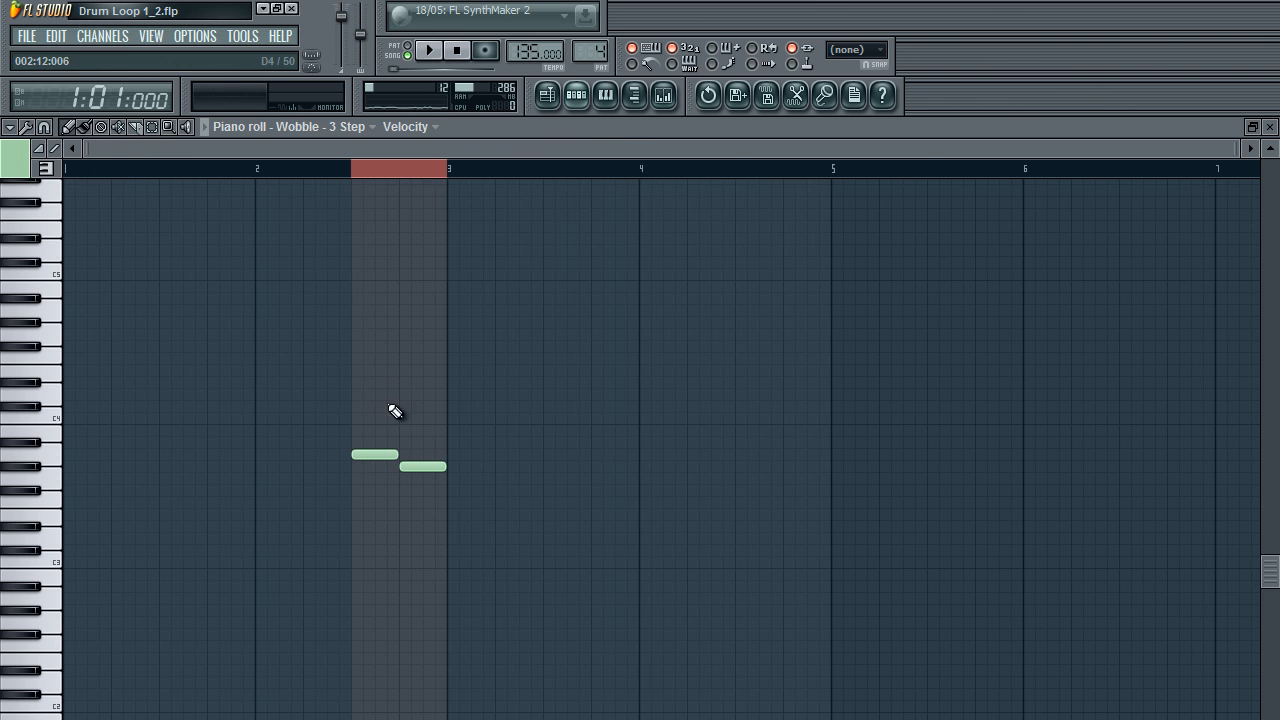
{"action": "left_click", "coordinate": [382, 453]}
{"action": "left_click", "coordinate": [417, 466]}
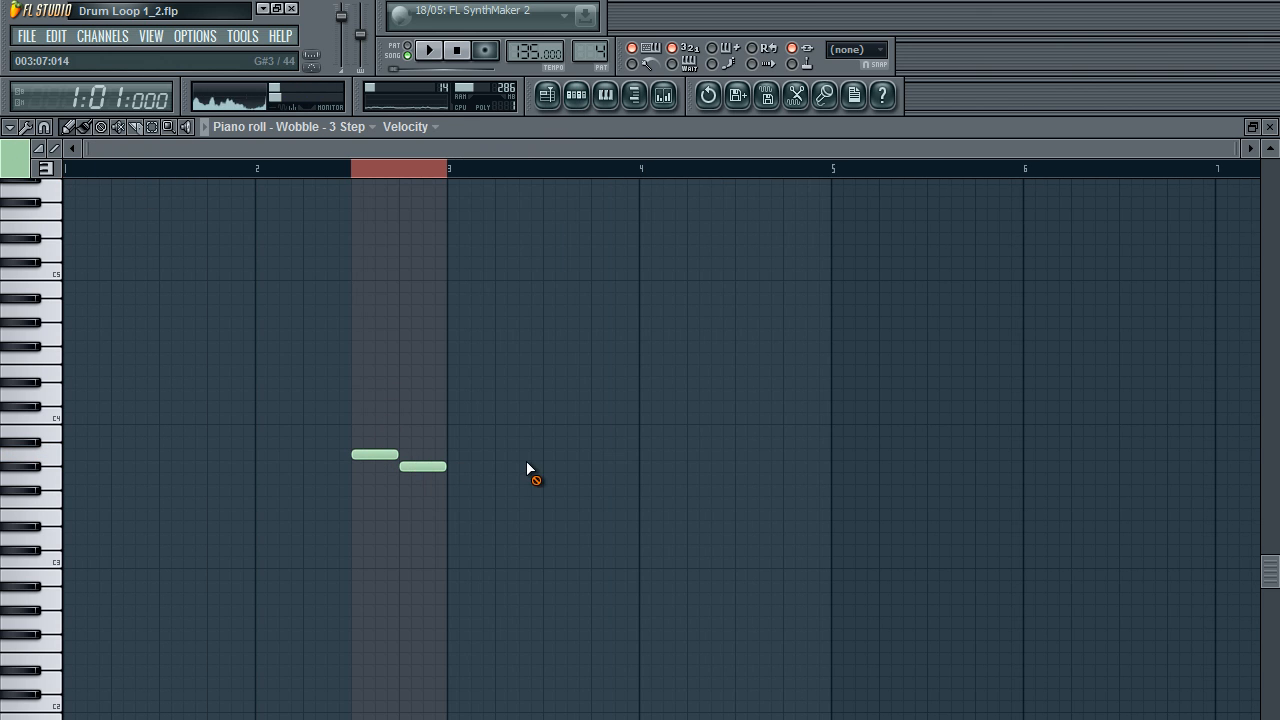
Step: Play the playlist arrangement in song mode and view Pattern 3's Wobble - 2 Step notes during playback
{"action": "left_click", "coordinate": [546, 98]}
{"action": "key", "text": "space"}
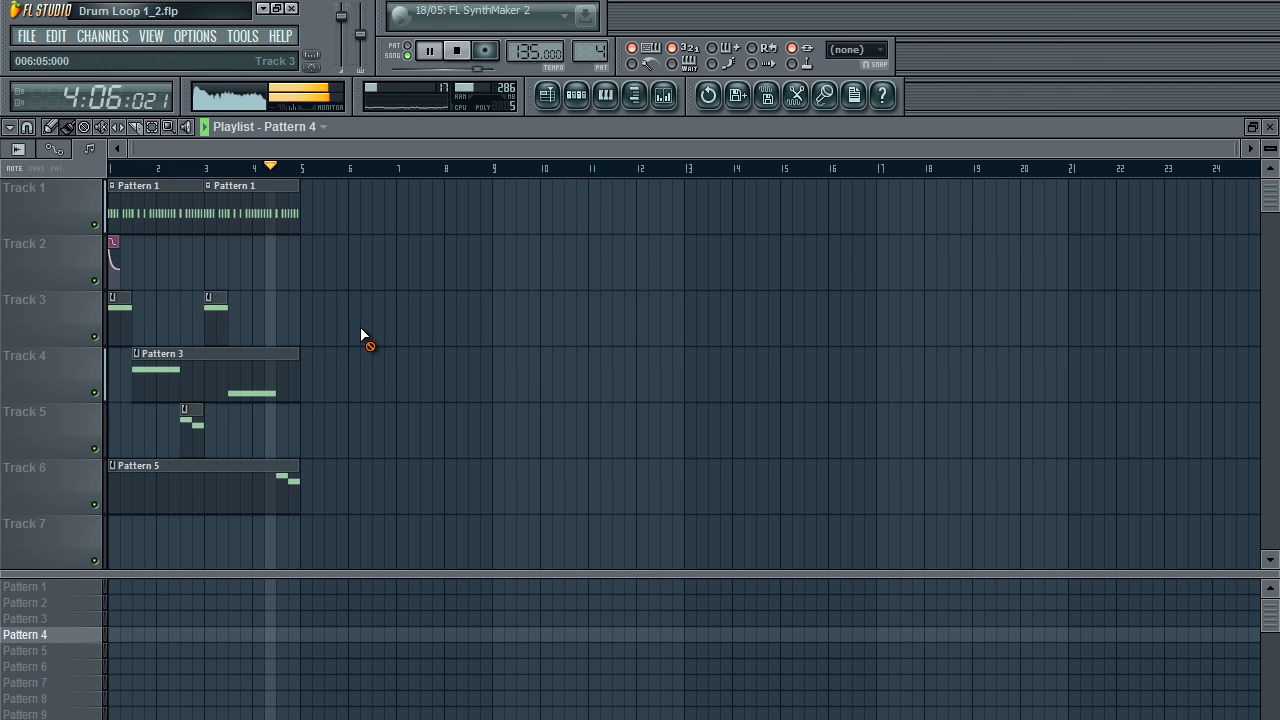
{"action": "double_click", "coordinate": [246, 366]}
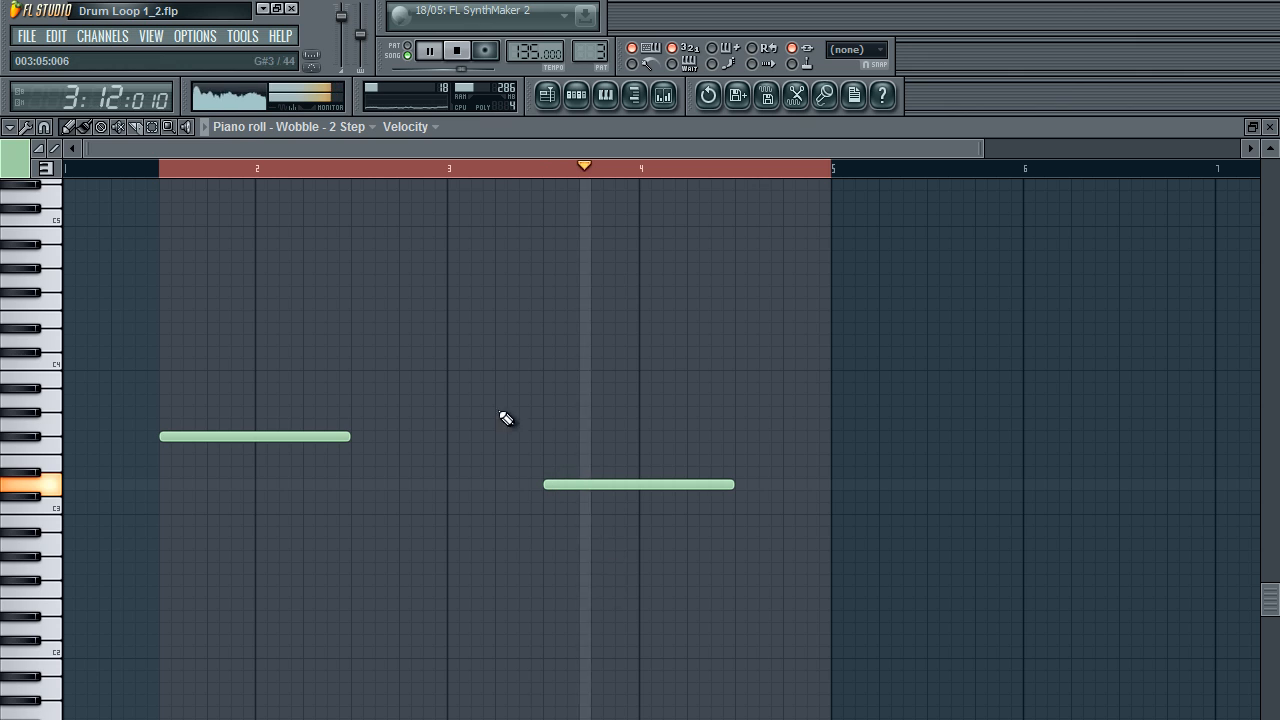
{"action": "left_click", "coordinate": [549, 104]}
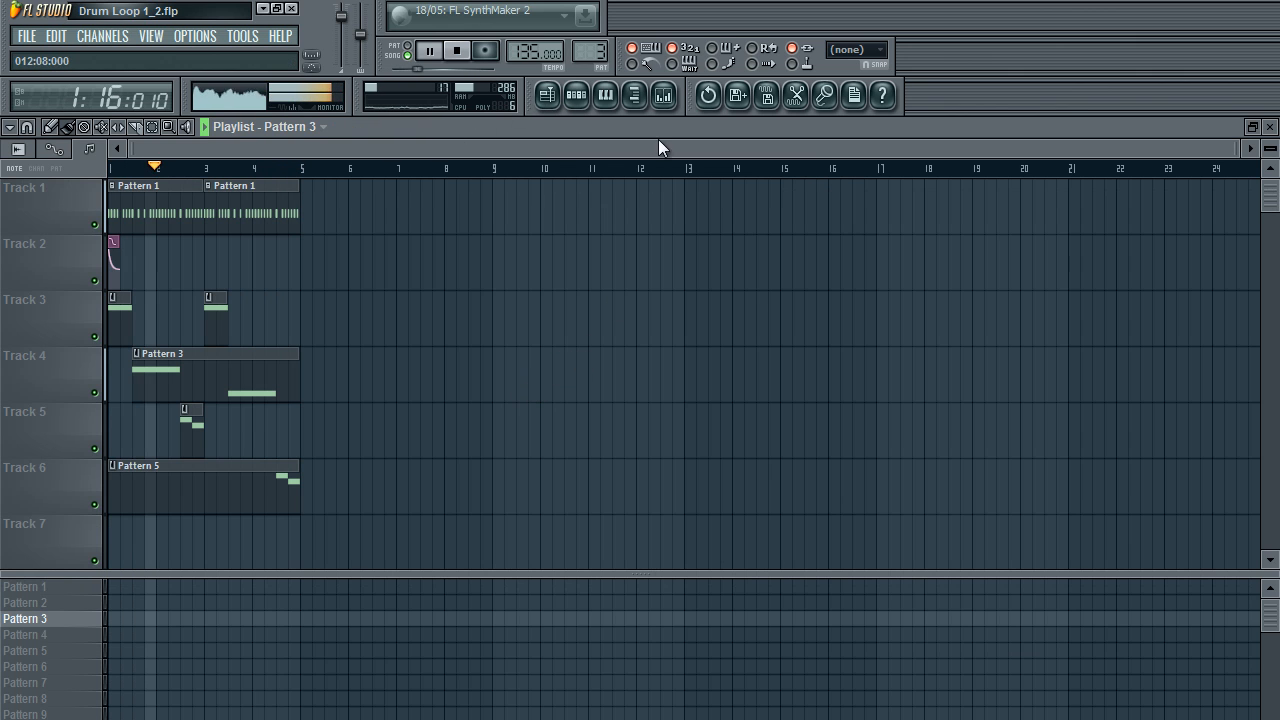
Step: Check the mixer track levels while the song plays, hide the mixer, and stop playback
{"action": "left_click", "coordinate": [664, 95]}
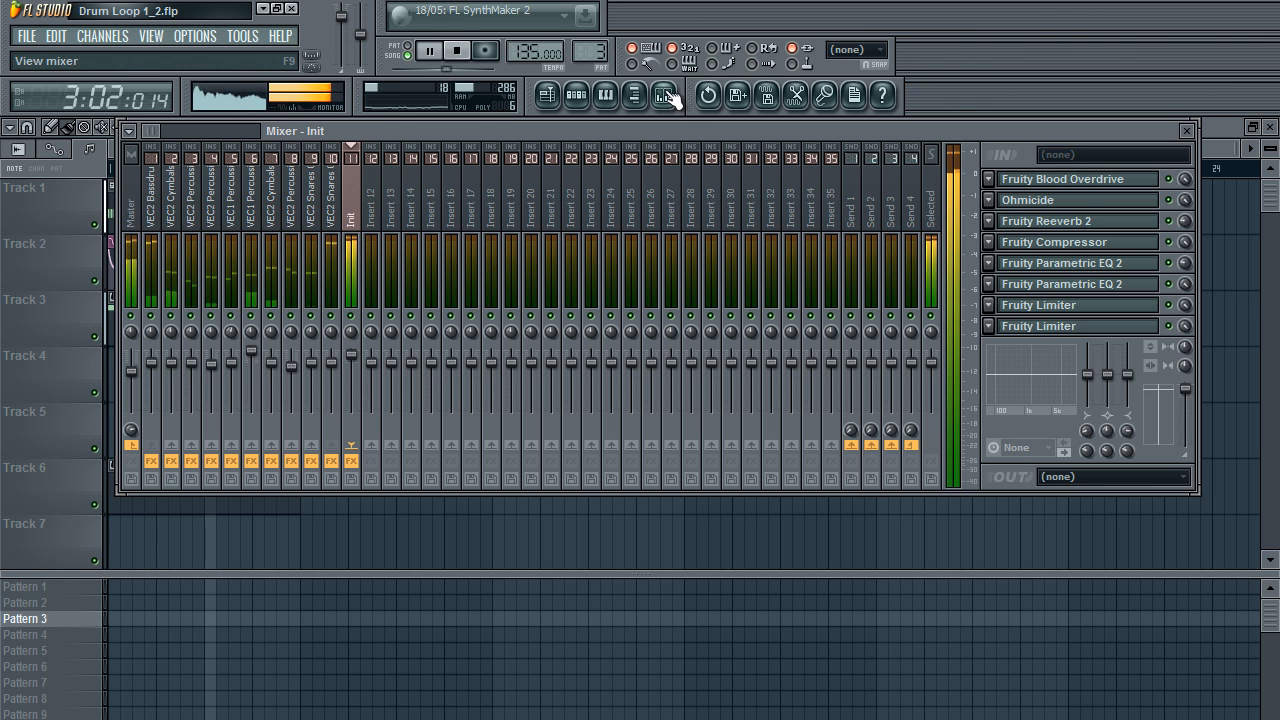
{"action": "left_click", "coordinate": [664, 95]}
{"action": "left_click", "coordinate": [664, 95]}
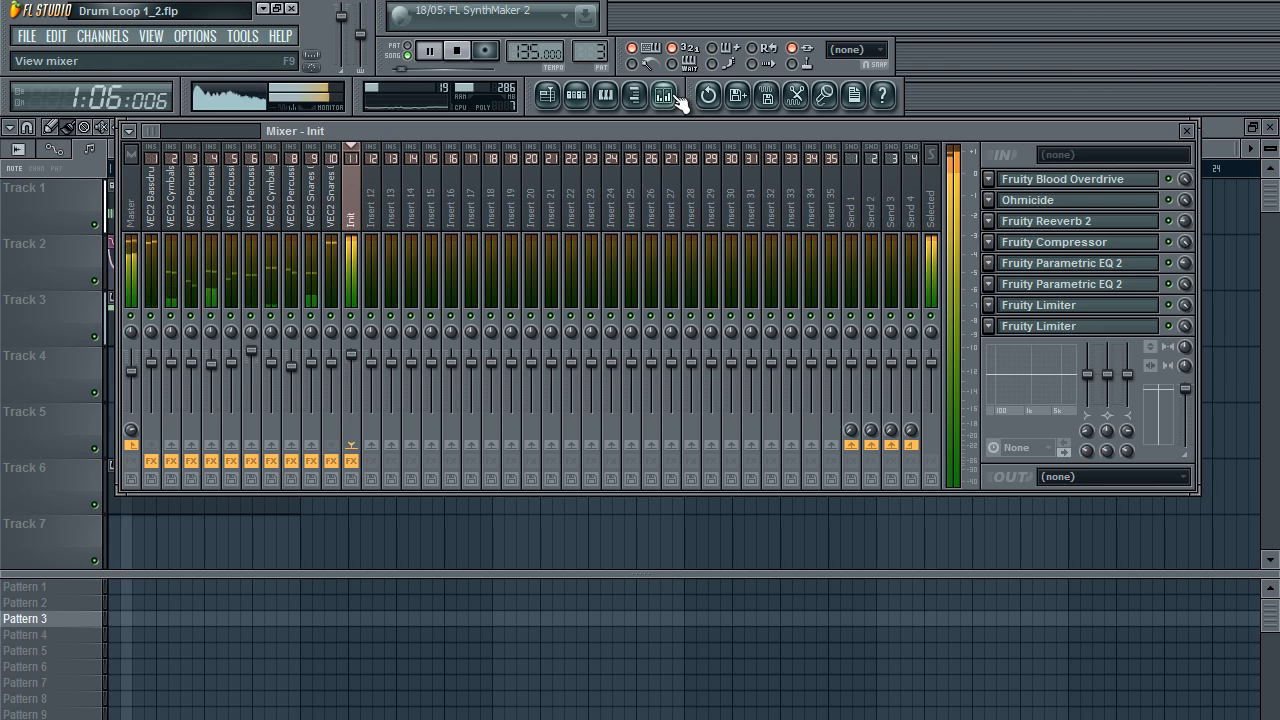
{"action": "left_click", "coordinate": [674, 96]}
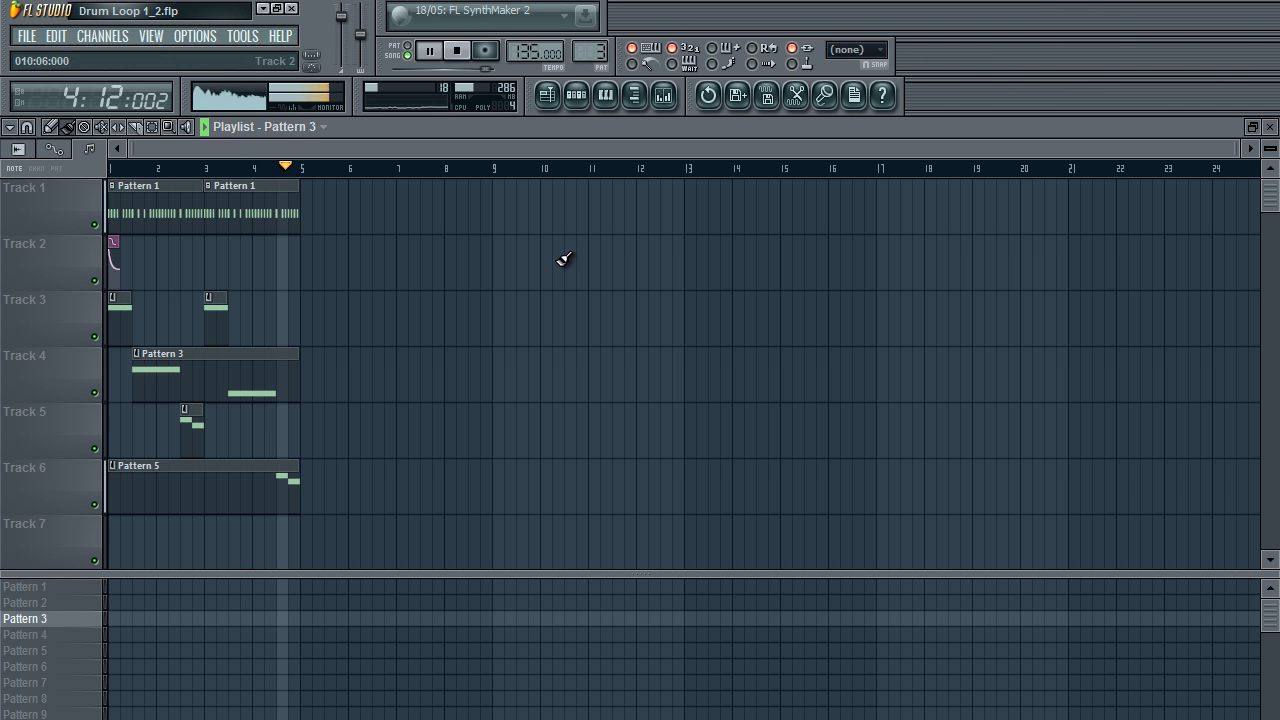
{"action": "key", "text": "space"}
Step: Open the Wub channel's 3x Osc oscillator settings from the step sequencer
{"action": "key", "text": "F6"}
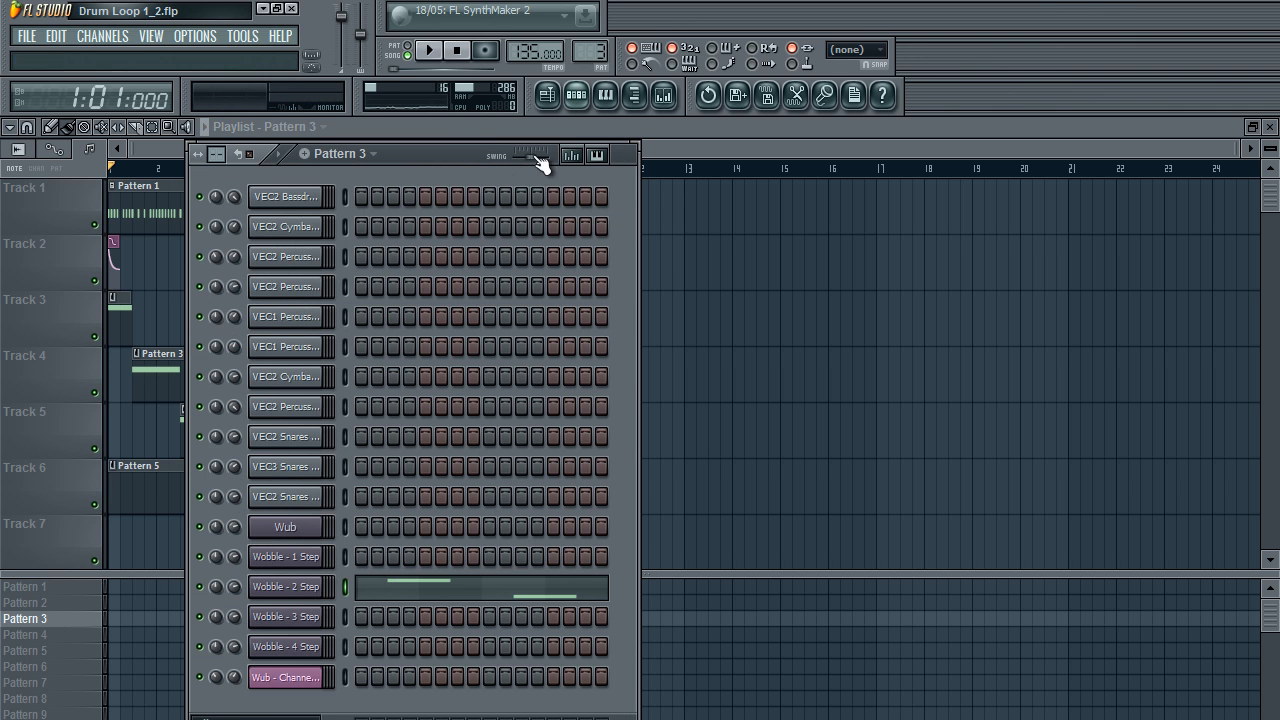
{"action": "left_click", "coordinate": [285, 554]}
{"action": "left_click", "coordinate": [282, 528]}
{"action": "left_click", "coordinate": [506, 234]}
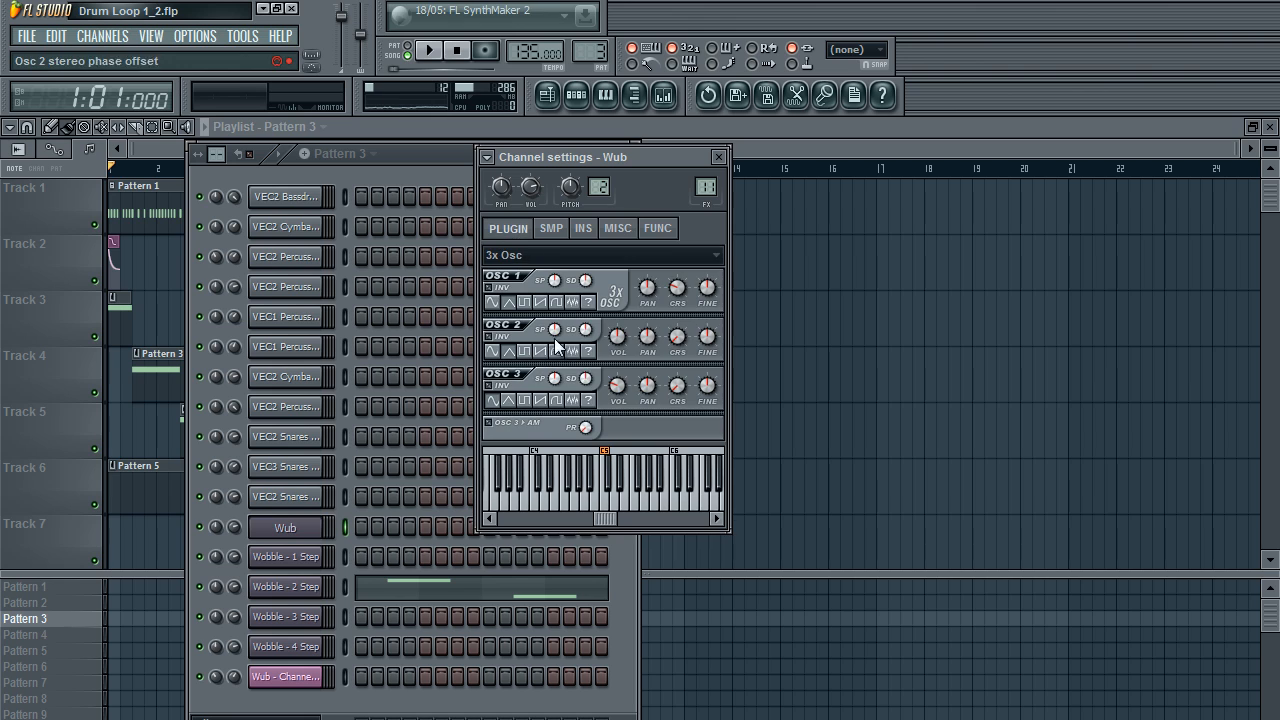
Step: Set oscillator 2 to the rounded saw shape across the Wobble - 1 to 4 Step channels, start song playback, and return to the playlist
{"action": "left_click", "coordinate": [314, 562]}
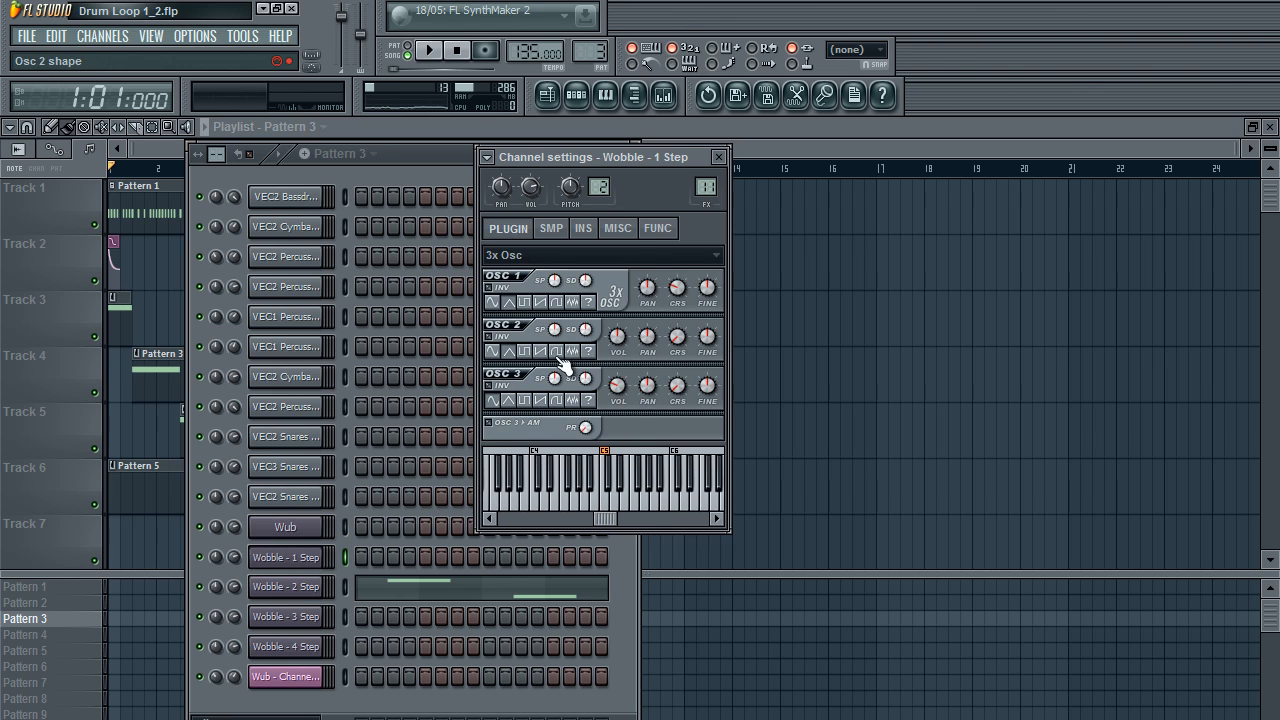
{"action": "left_click", "coordinate": [558, 353]}
{"action": "left_click", "coordinate": [286, 582]}
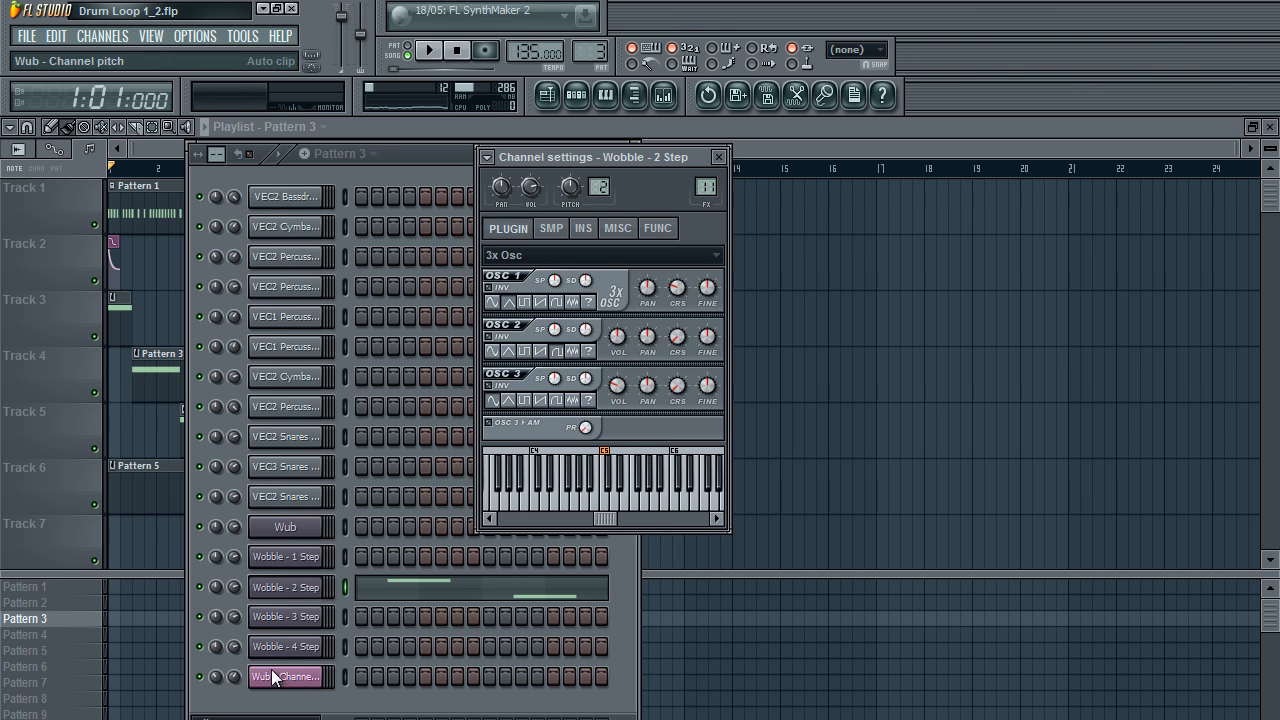
{"action": "left_click", "coordinate": [298, 617]}
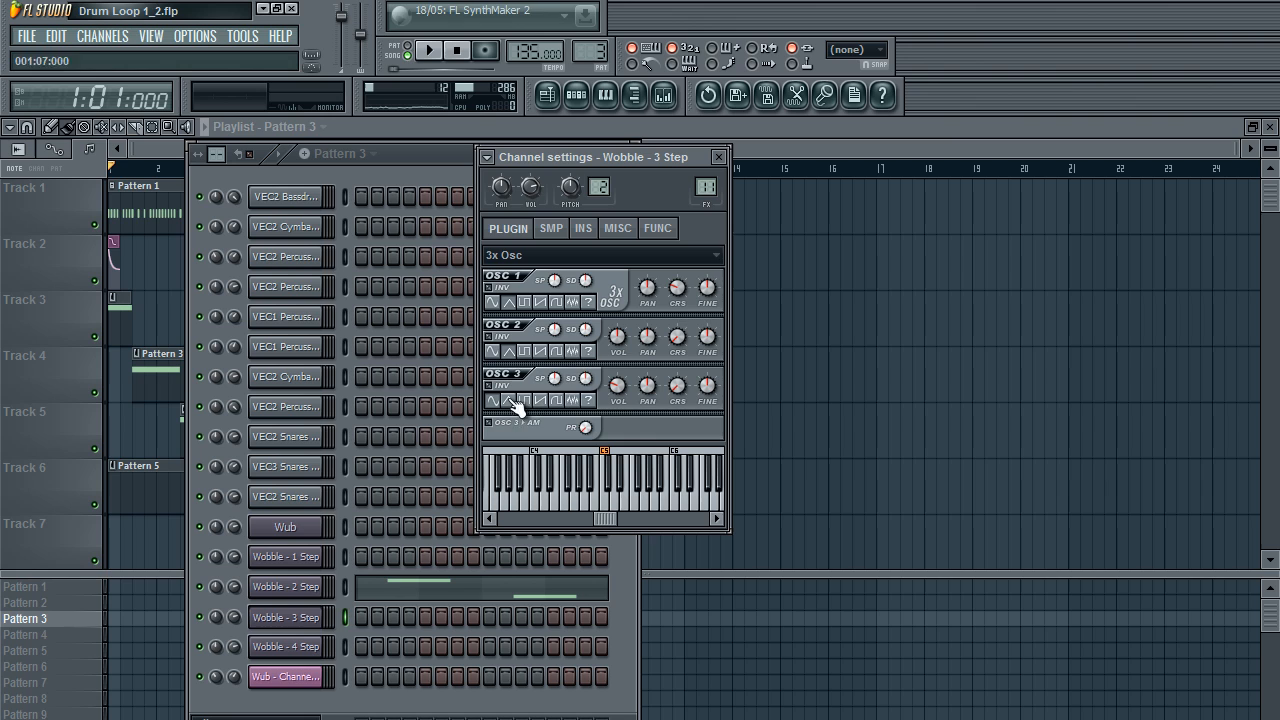
{"action": "left_click", "coordinate": [300, 646]}
{"action": "key", "text": "space"}
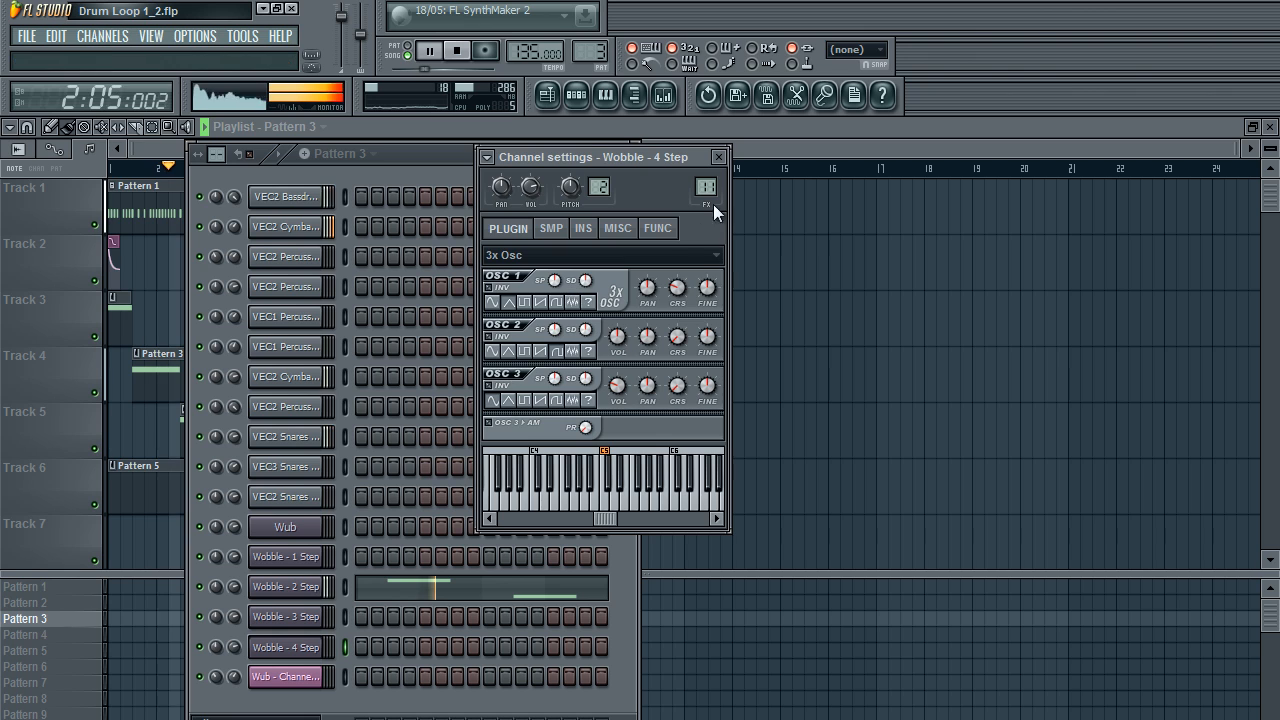
{"action": "left_click", "coordinate": [718, 157]}
{"action": "left_click", "coordinate": [735, 144]}
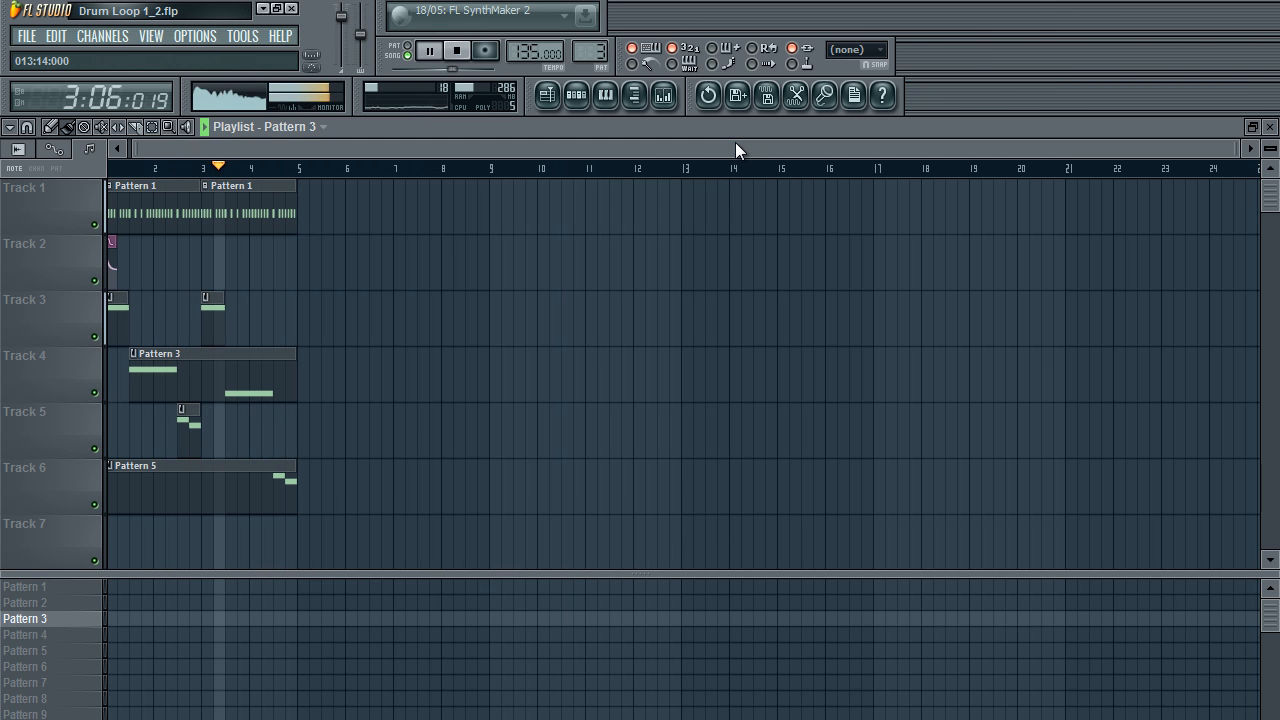
Step: Raise oscillator 2's coarse pitch in the Wobble - 1 to 4 Step channels, taking Wobble - 4 Step to about -13 semitones
{"action": "left_click", "coordinate": [577, 96]}
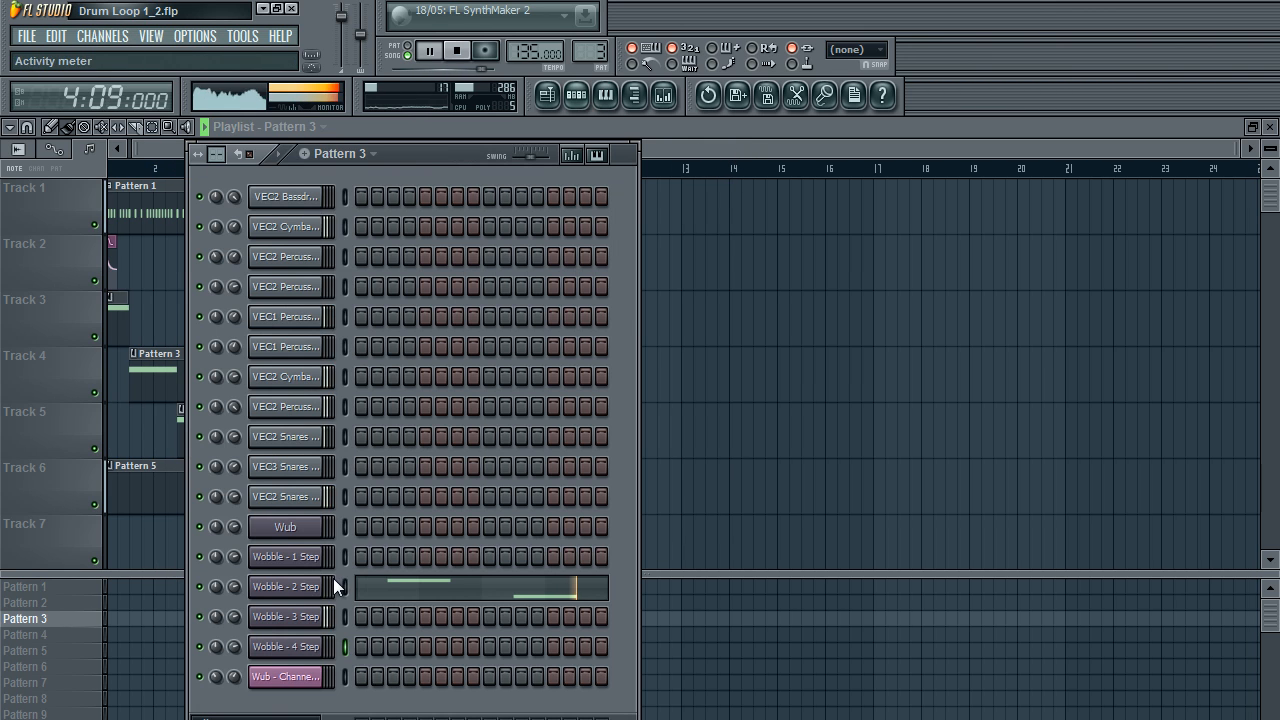
{"action": "left_click", "coordinate": [285, 557]}
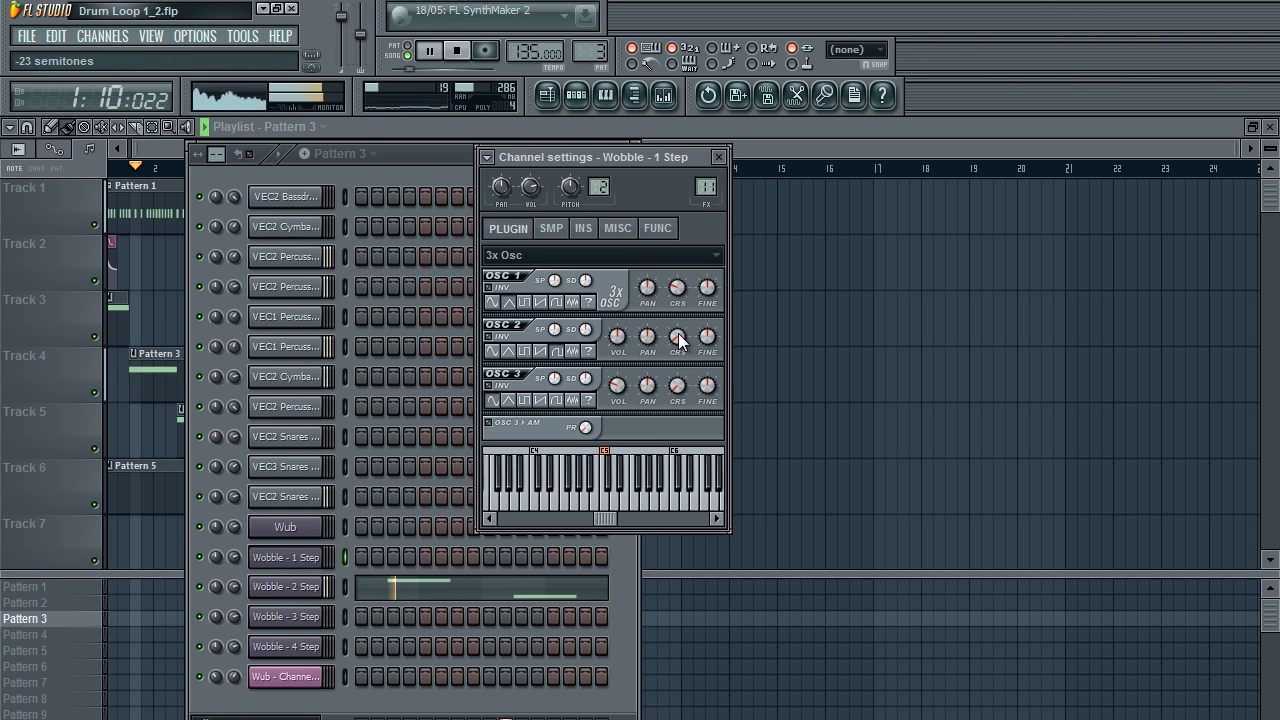
{"action": "left_click", "coordinate": [285, 587]}
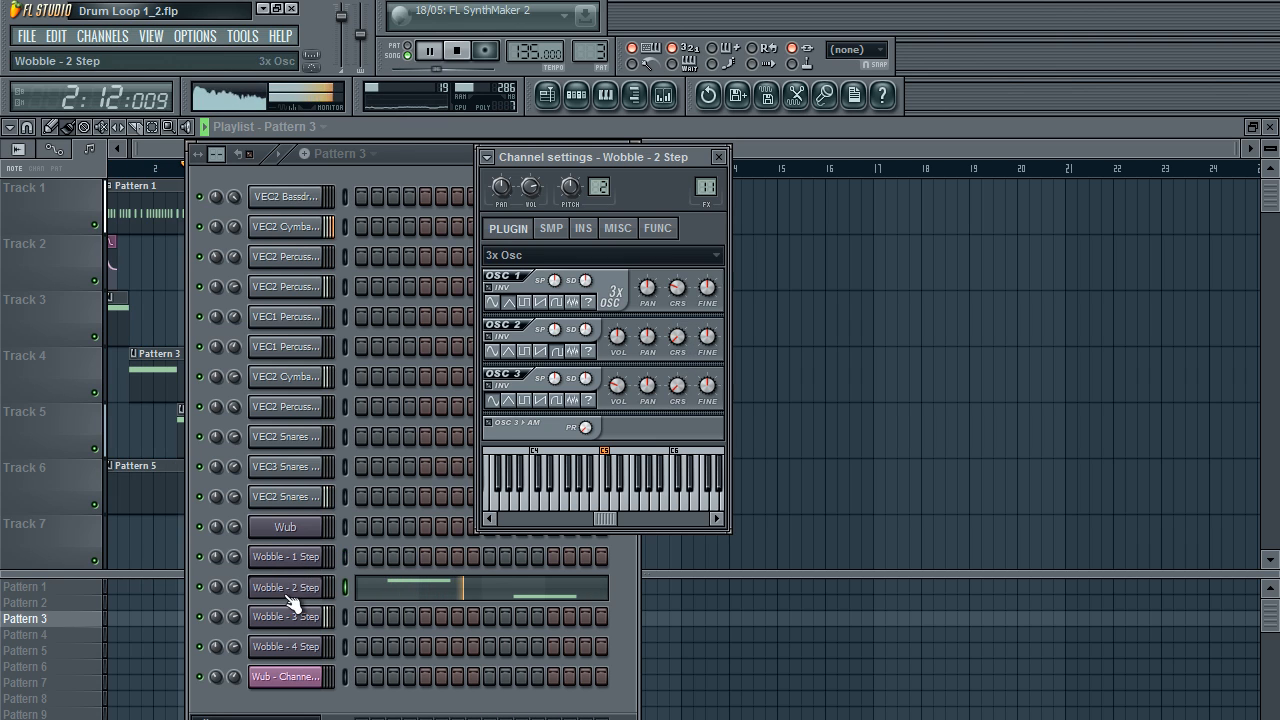
{"action": "left_click_drag", "start_coordinate": [680, 345], "coordinate": [707, 297]}
{"action": "left_click", "coordinate": [341, 617]}
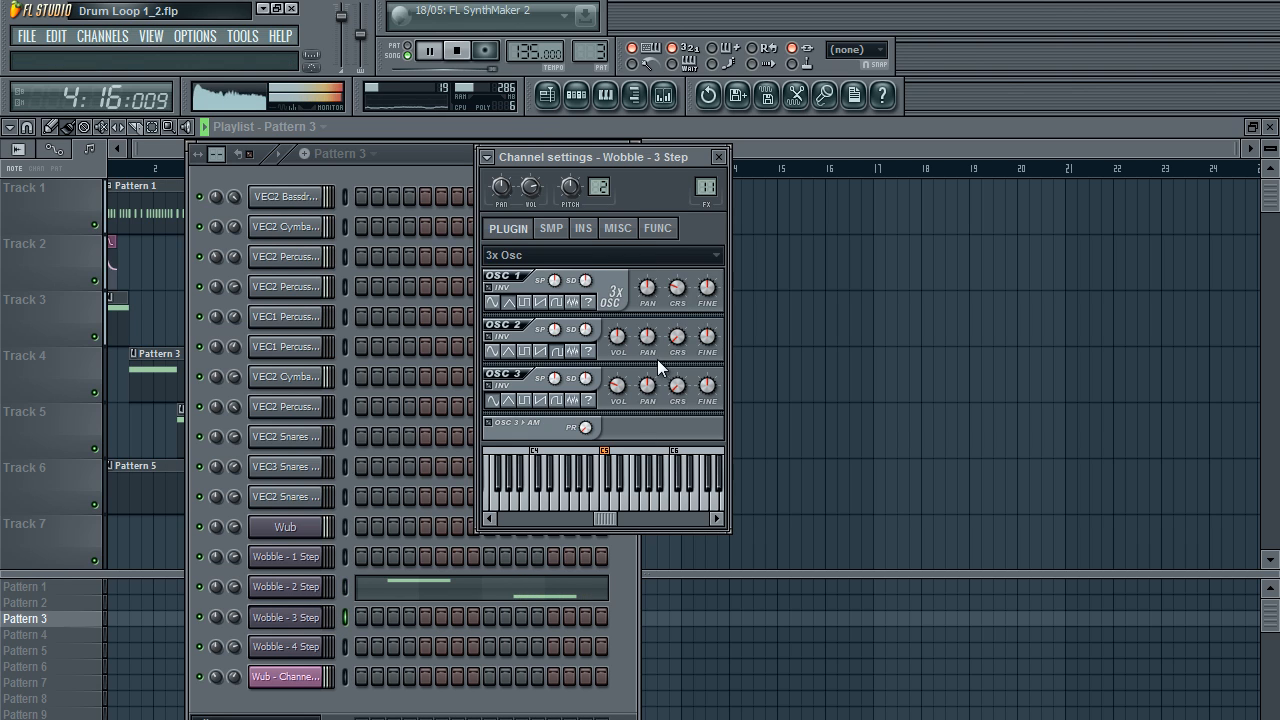
{"action": "left_click_drag", "start_coordinate": [680, 338], "coordinate": [703, 285]}
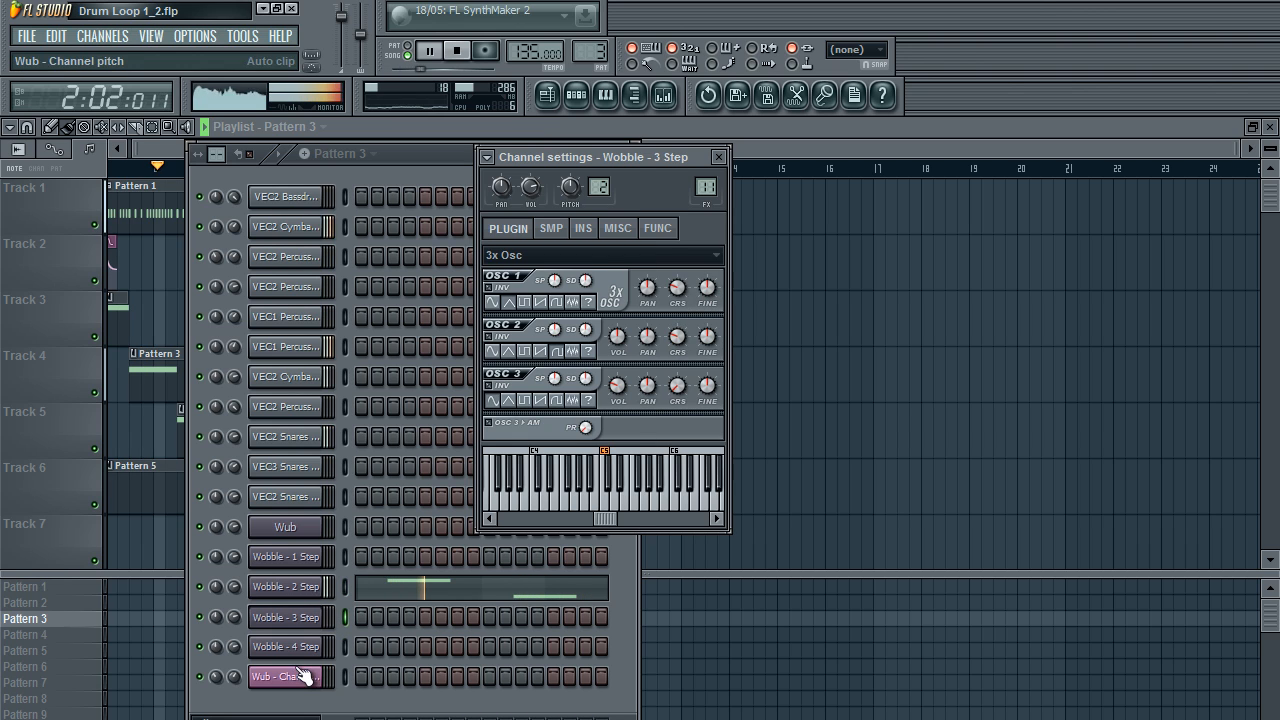
{"action": "left_click", "coordinate": [345, 647]}
{"action": "left_click_drag", "start_coordinate": [684, 350], "coordinate": [713, 296]}
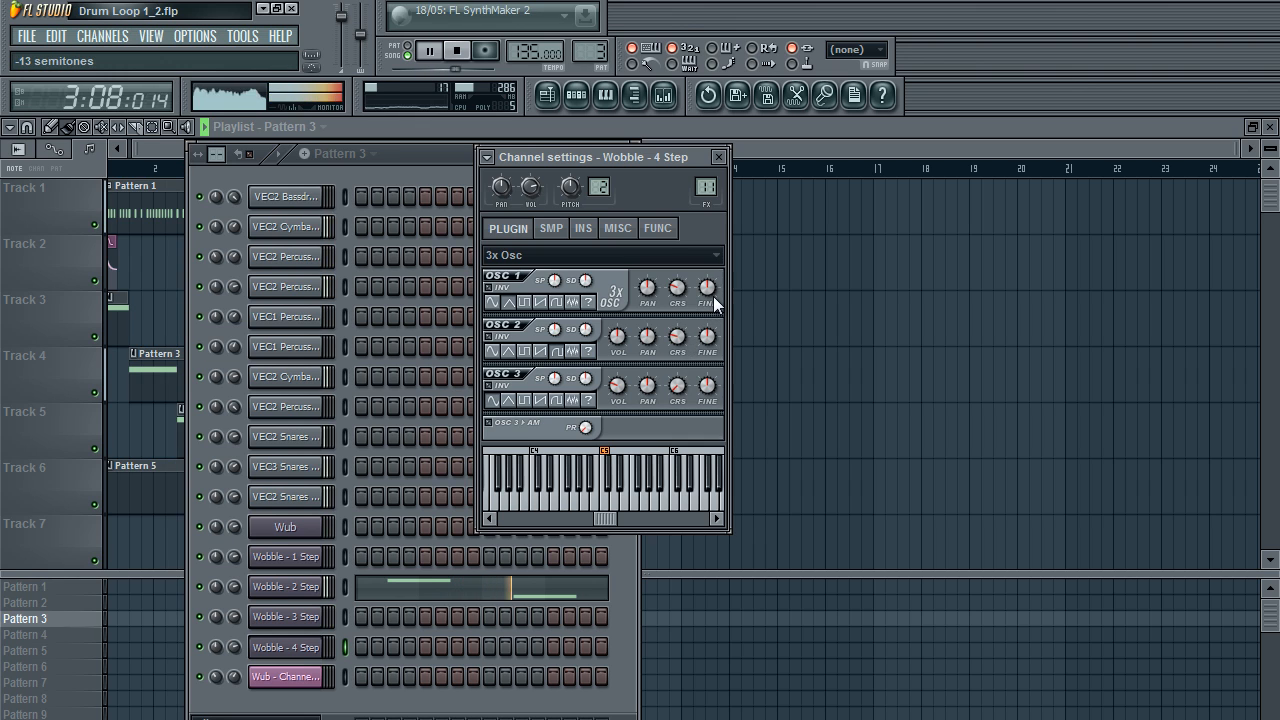
Step: Set oscillator 2's coarse pitch to -12 semitones in the Wub channel and return to the playlist
{"action": "left_click", "coordinate": [318, 527]}
{"action": "left_click_drag", "start_coordinate": [677, 336], "coordinate": [709, 286]}
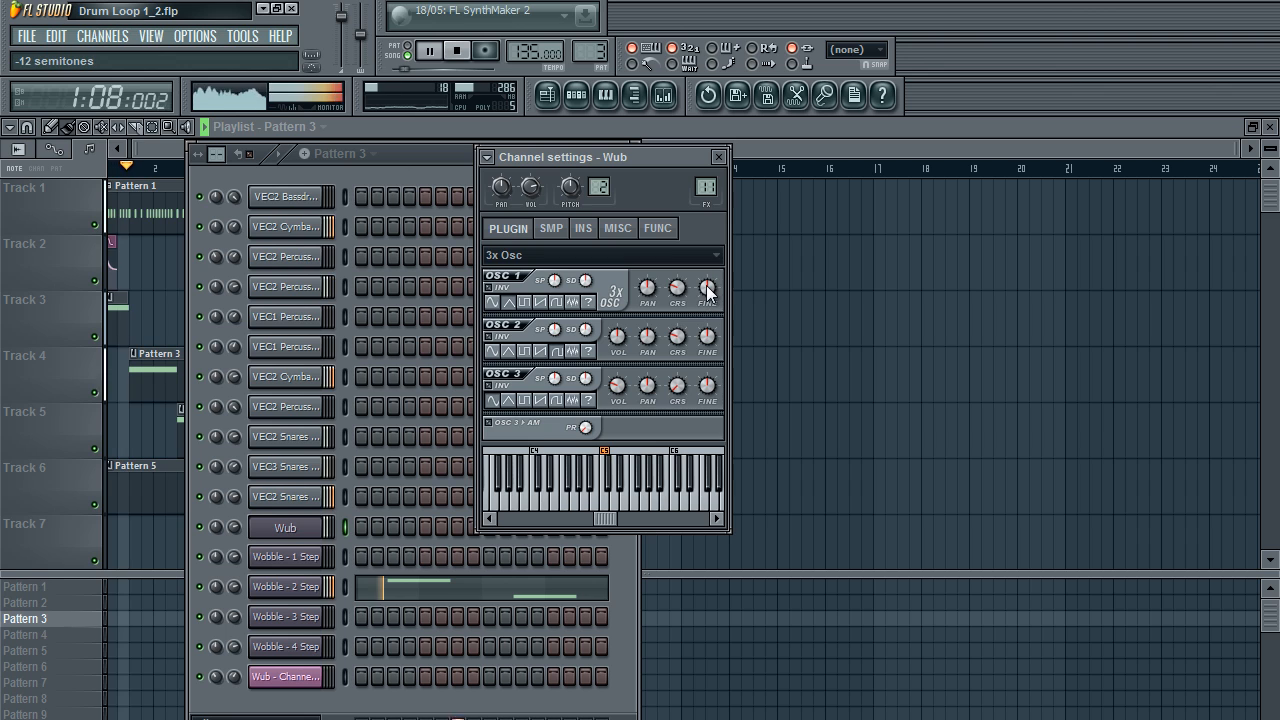
{"action": "left_click", "coordinate": [720, 157]}
{"action": "left_click", "coordinate": [745, 131]}
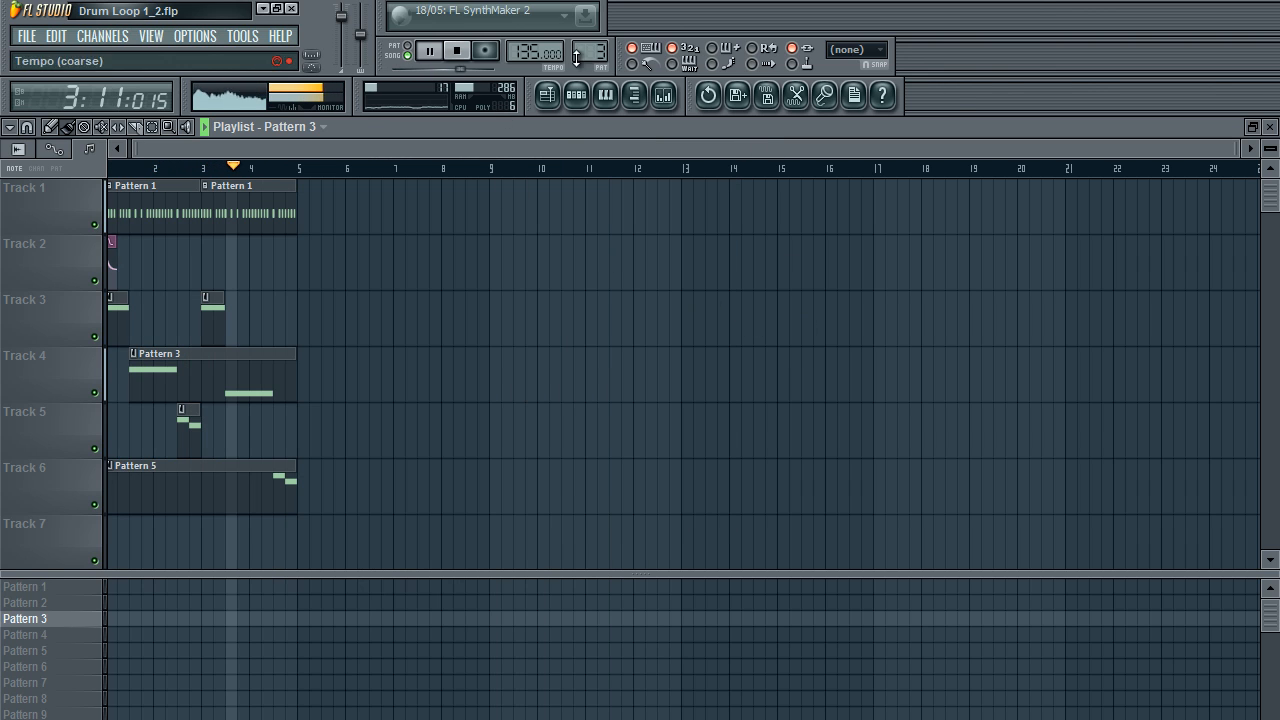
Step: Stop song playback and review the playlist arrangement and the Init mixer track's effect chain
{"action": "left_click", "coordinate": [664, 96]}
{"action": "left_click", "coordinate": [664, 96]}
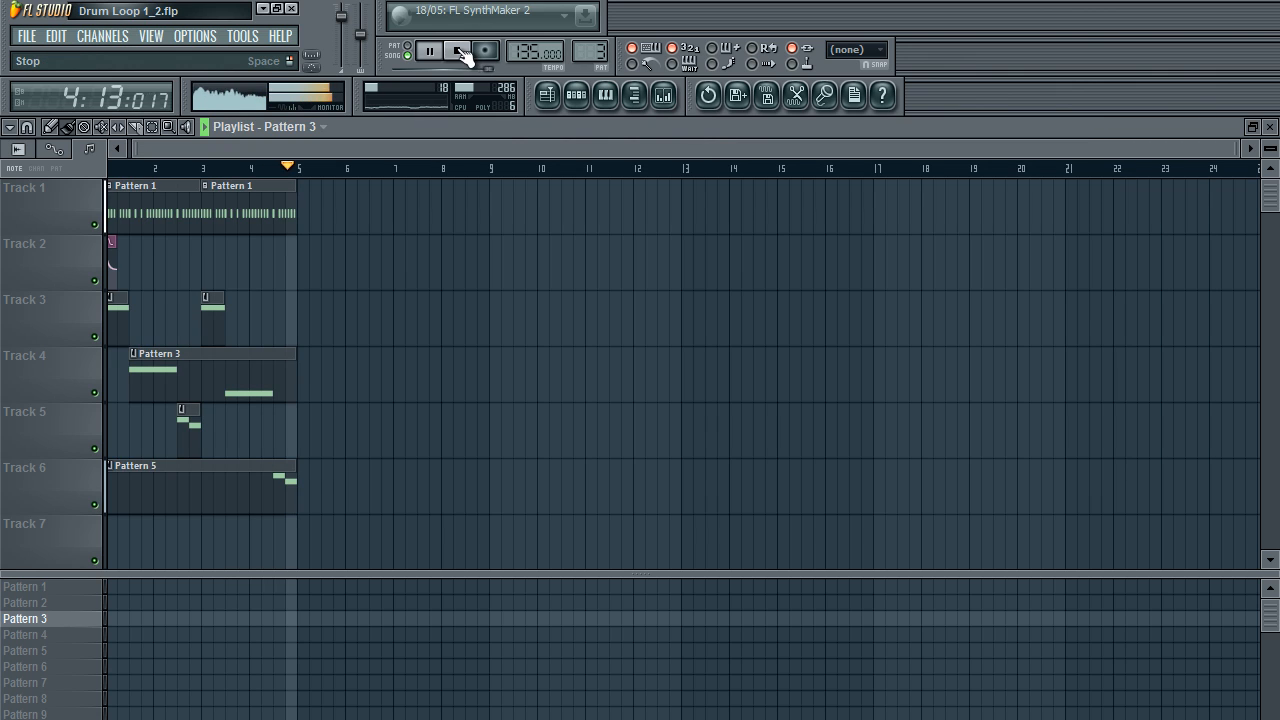
{"action": "left_click", "coordinate": [458, 51]}
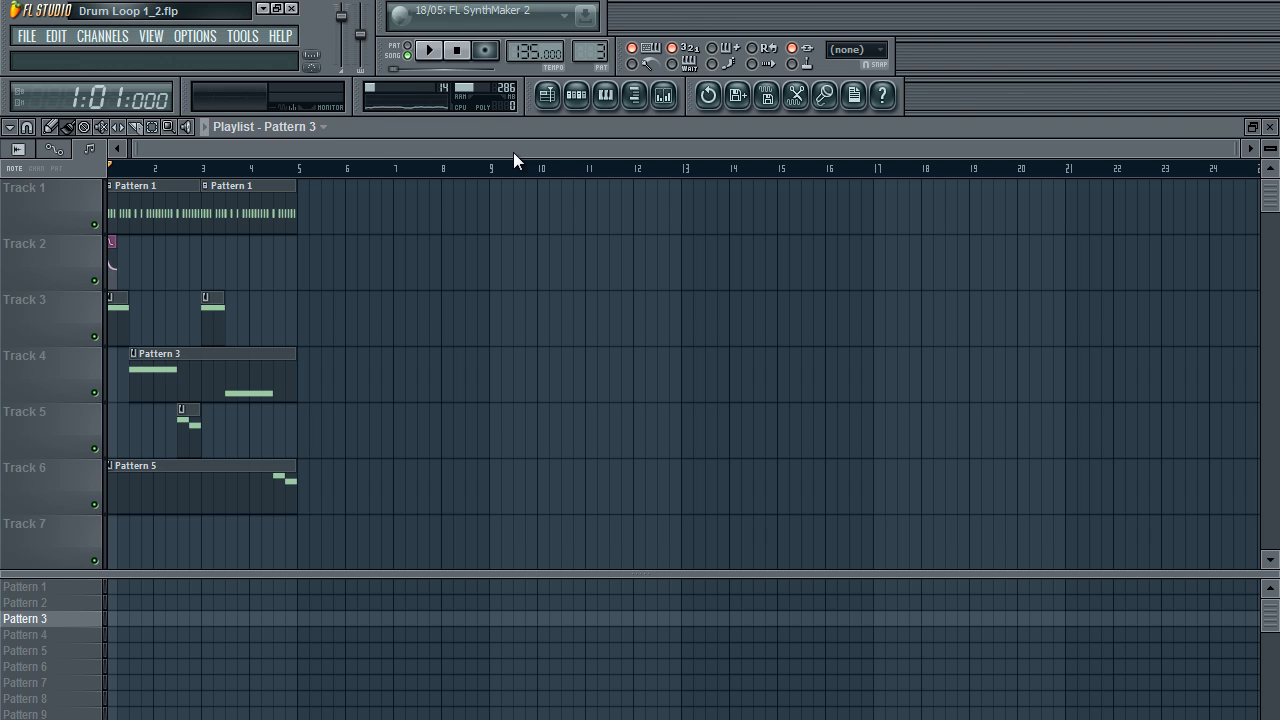
{"action": "left_click_drag", "start_coordinate": [520, 148], "coordinate": [492, 151]}
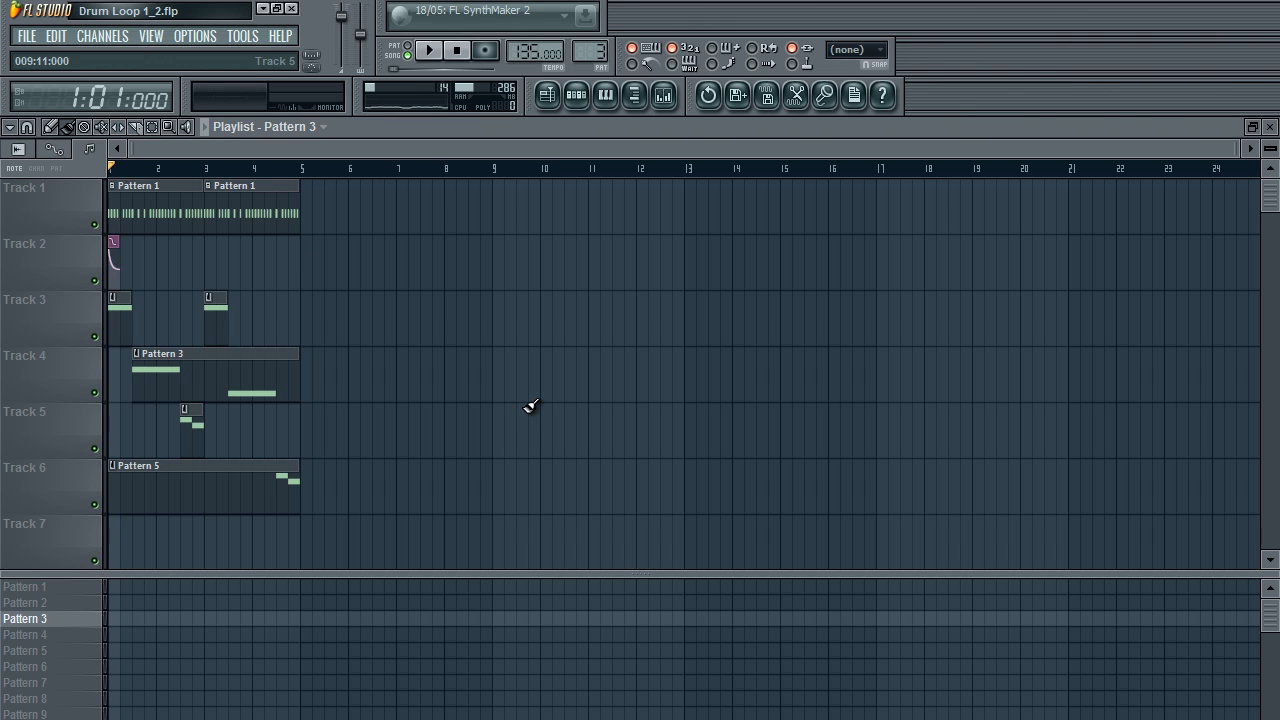
{"action": "left_click", "coordinate": [664, 96]}
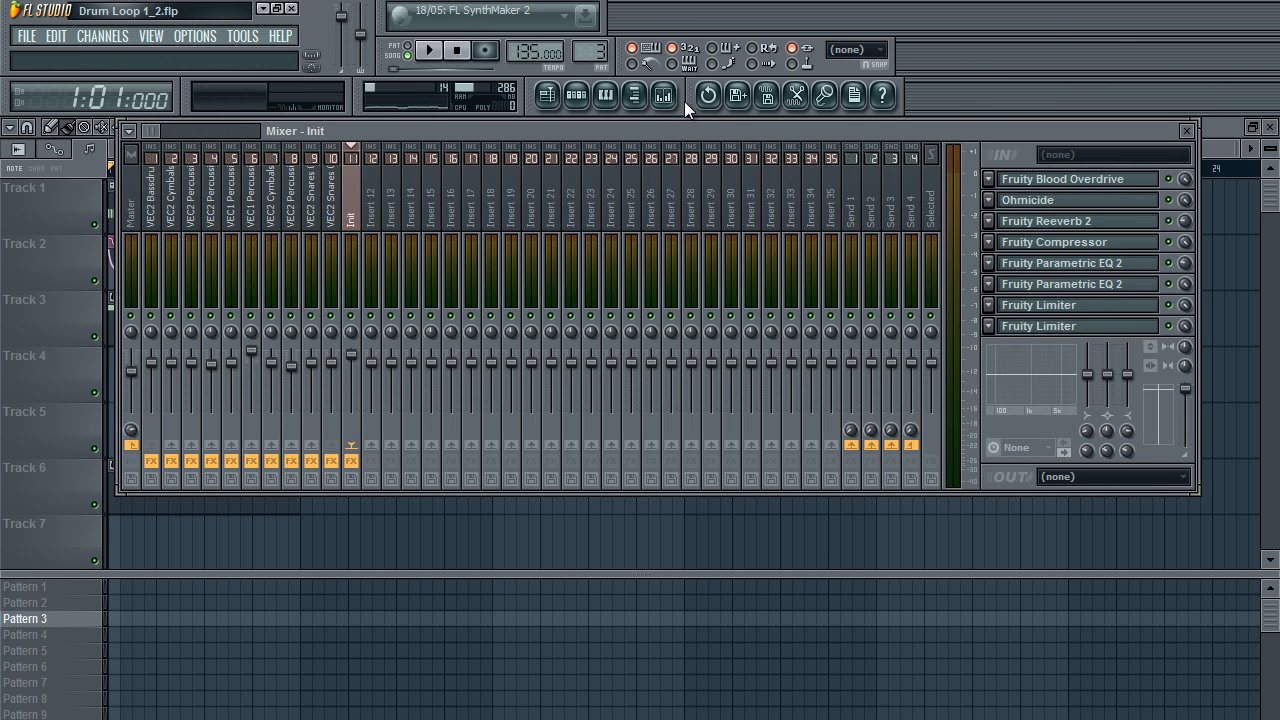
{"action": "left_click", "coordinate": [1187, 132]}
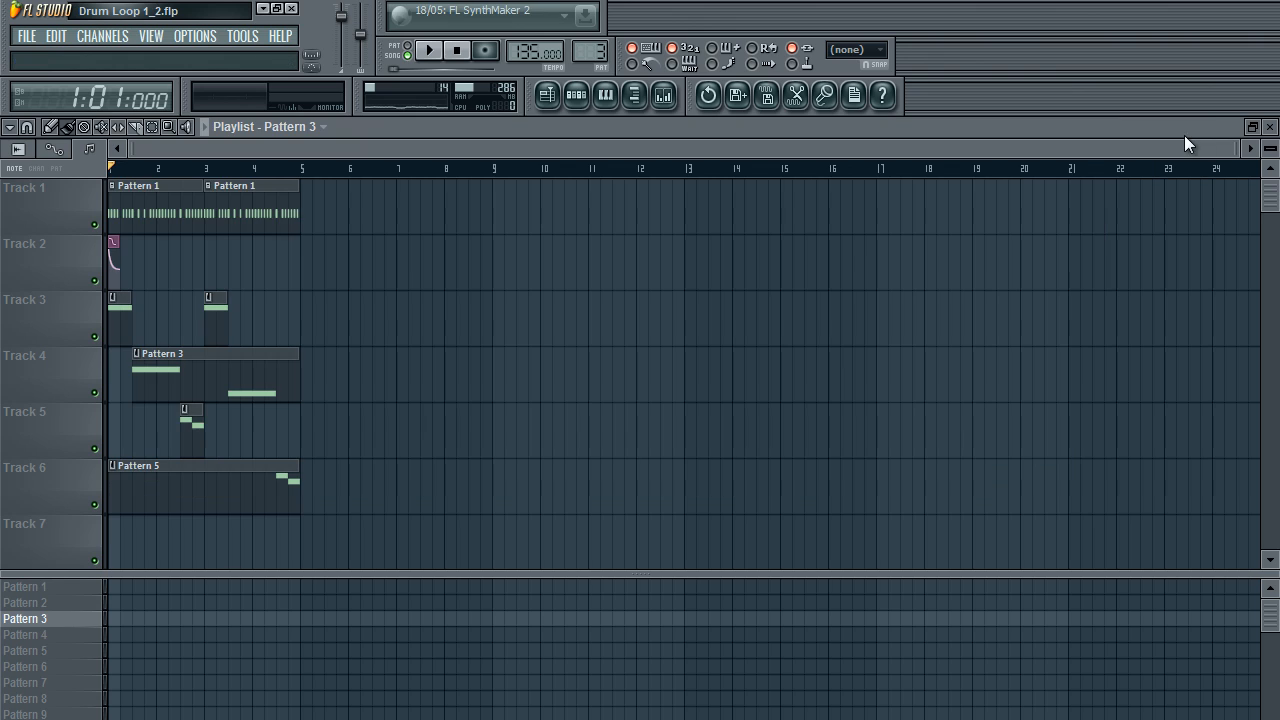